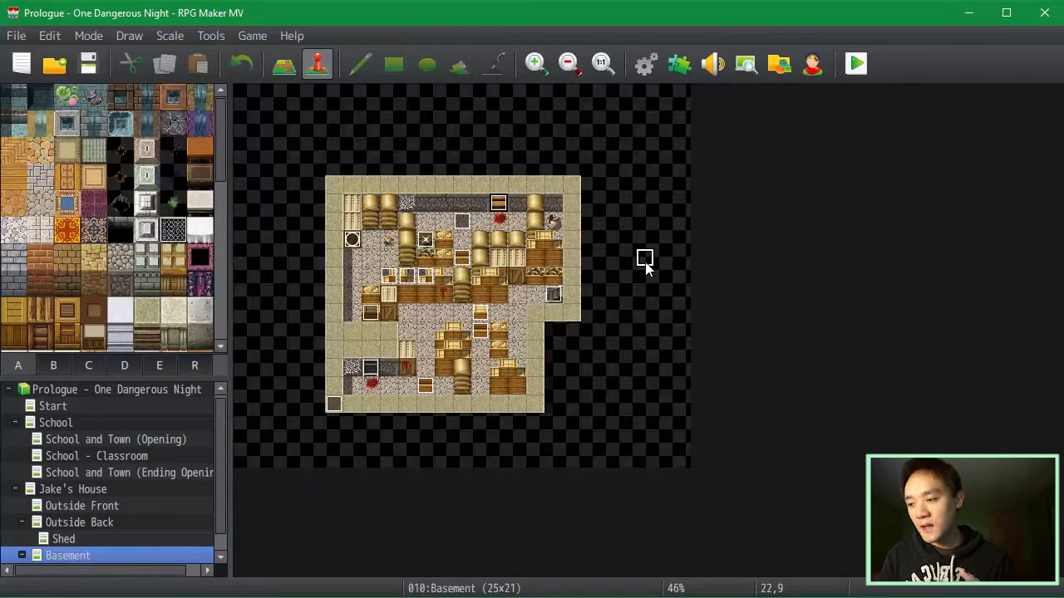
# - Switch to the running game playtest, inspect the Item and Options screens of its main menu, and close the game window
pyautogui.hotkey('alt', 'Tab')
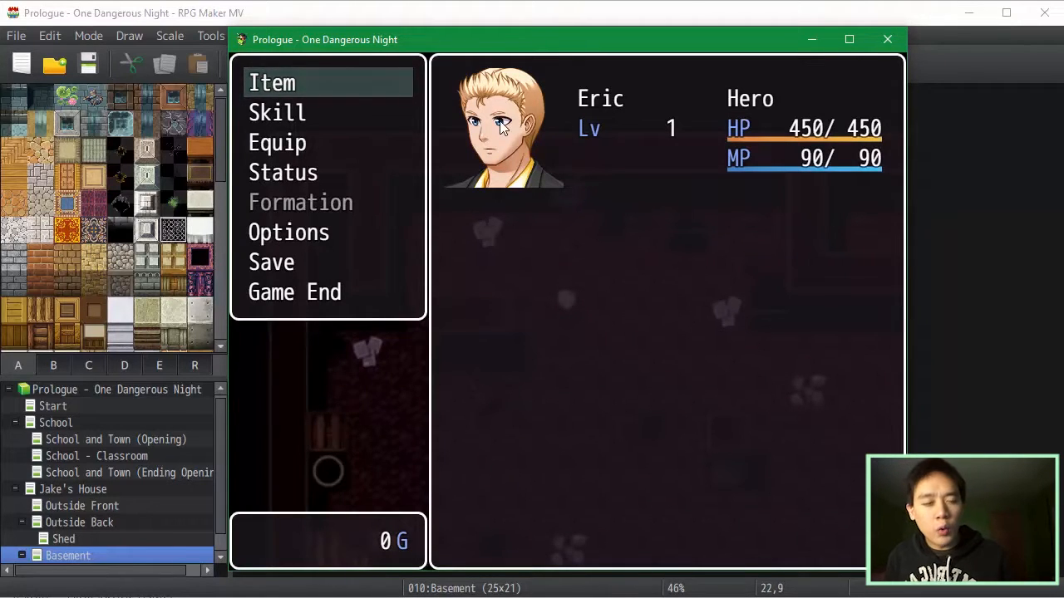
pyautogui.click(296, 84)
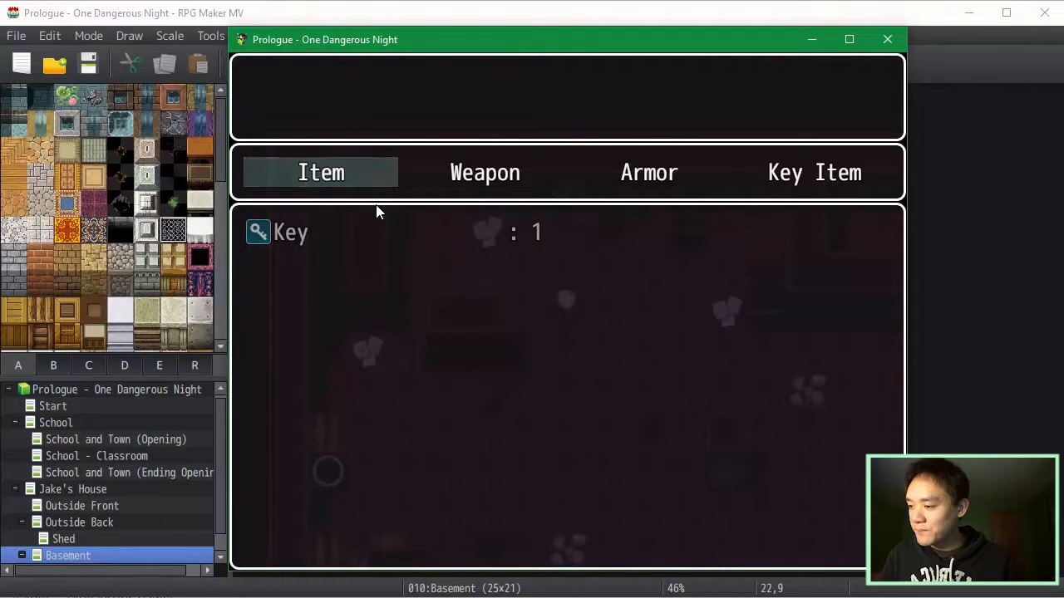
pyautogui.press('Escape')
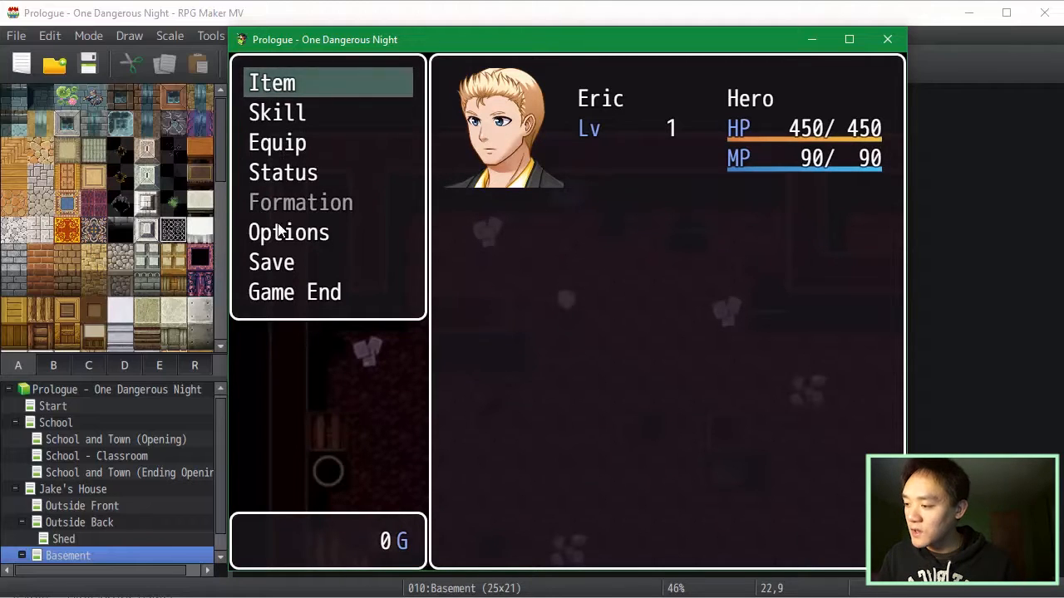
pyautogui.doubleClick(349, 232)
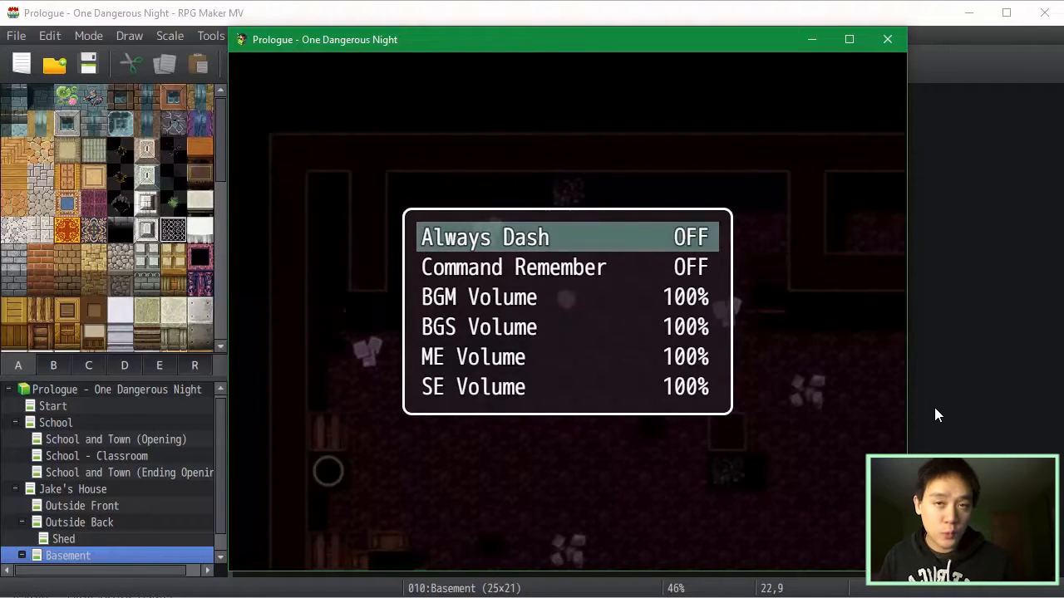
pyautogui.rightClick(676, 401)
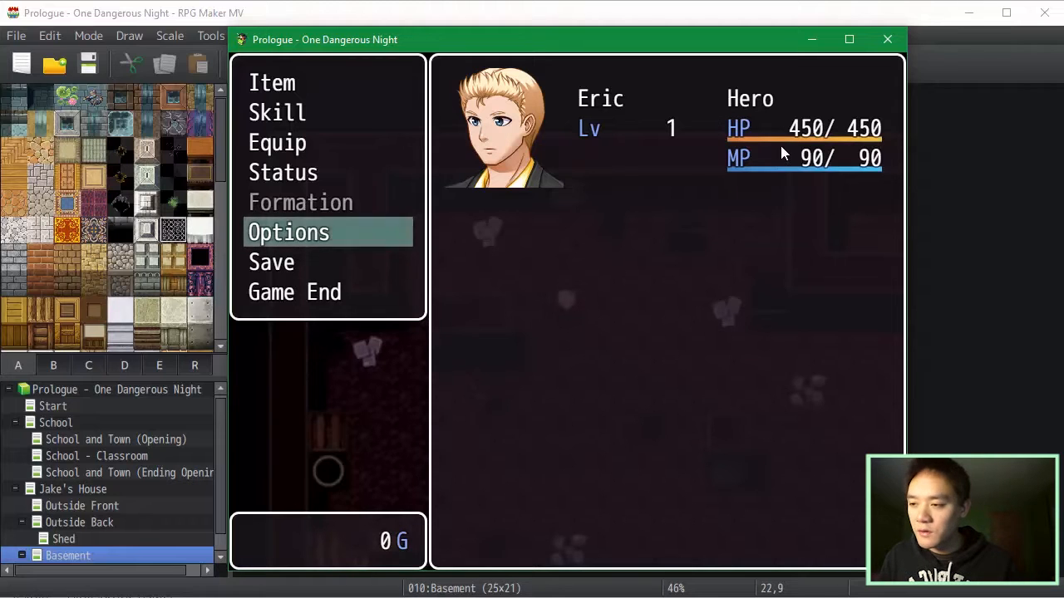
pyautogui.press('Escape')
pyautogui.press('Up')
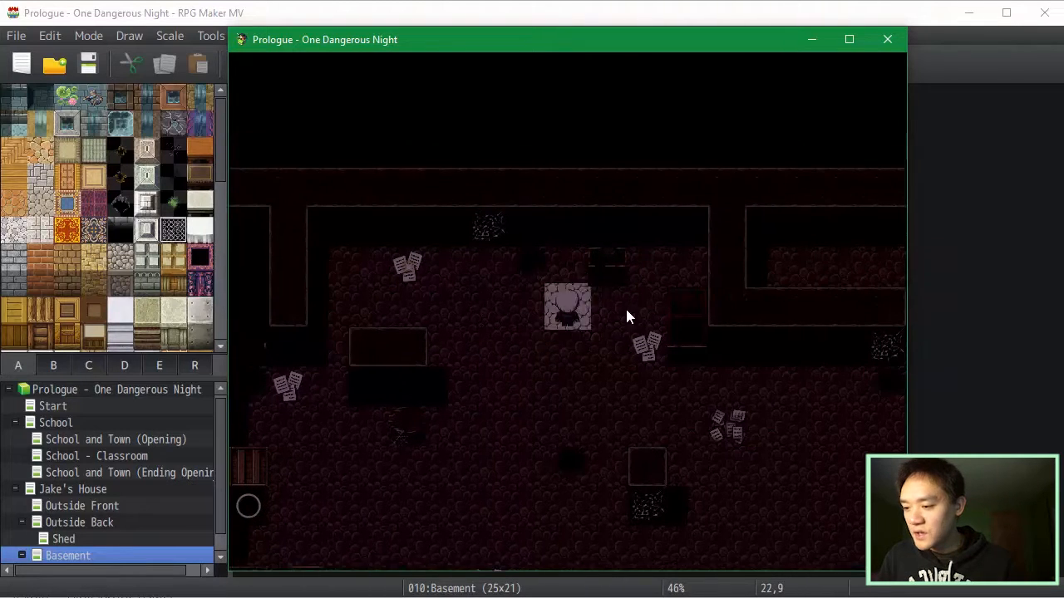
pyautogui.click(887, 42)
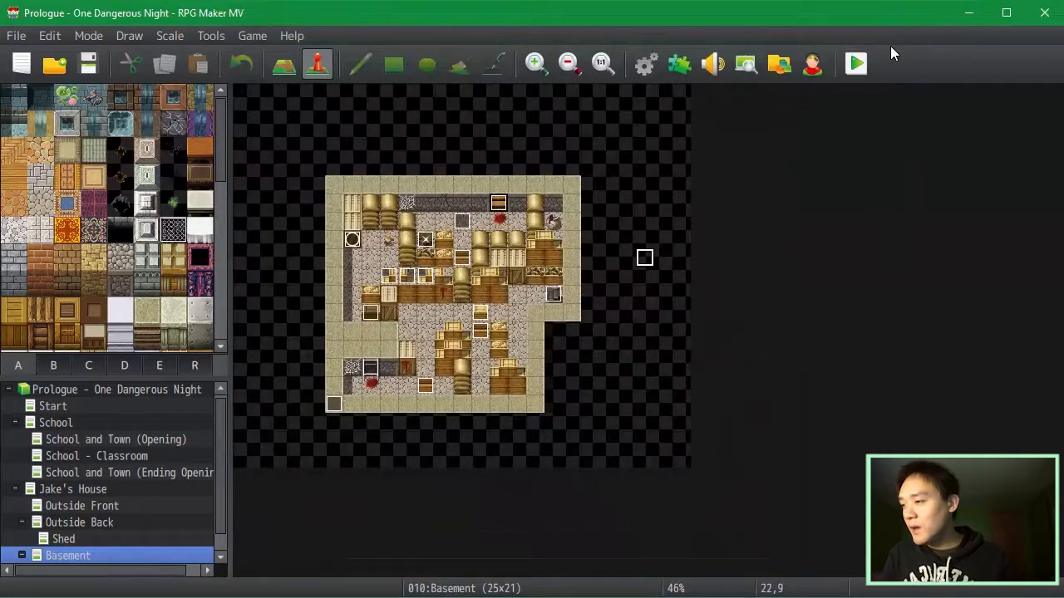
# - Open the game project's folder from RPG Maker MV and open the rpg_windows script from its js subfolder in Atom
pyautogui.click(252, 37)
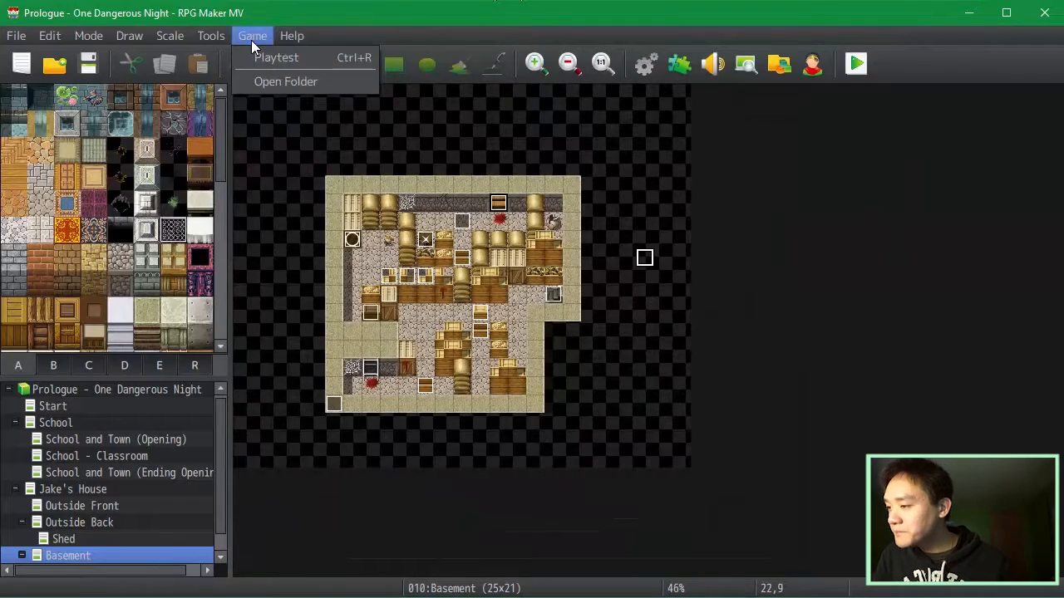
pyautogui.click(284, 74)
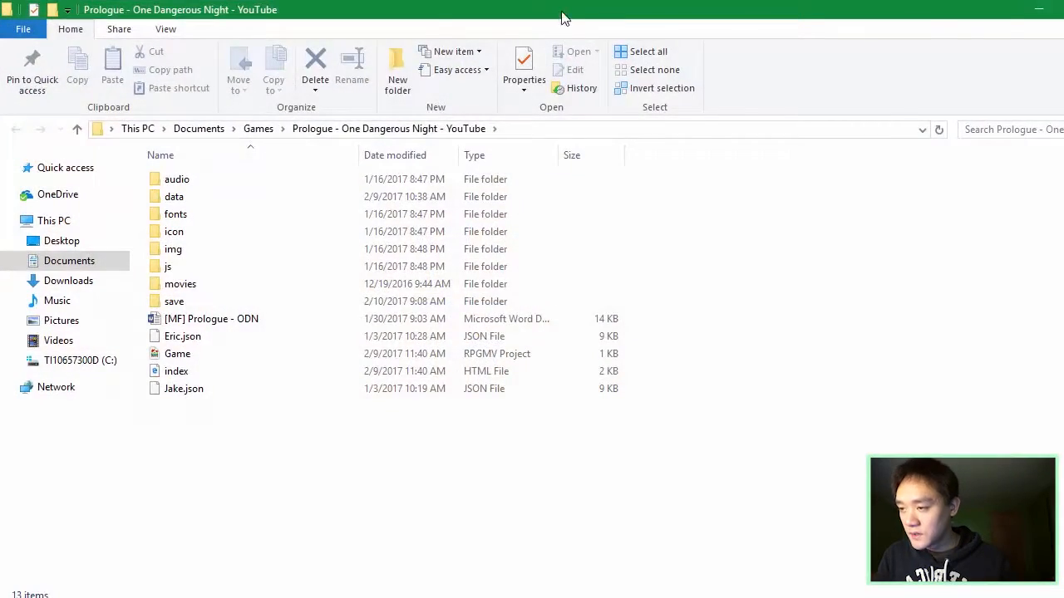
pyautogui.moveTo(562, 12); pyautogui.dragTo(566, 48)
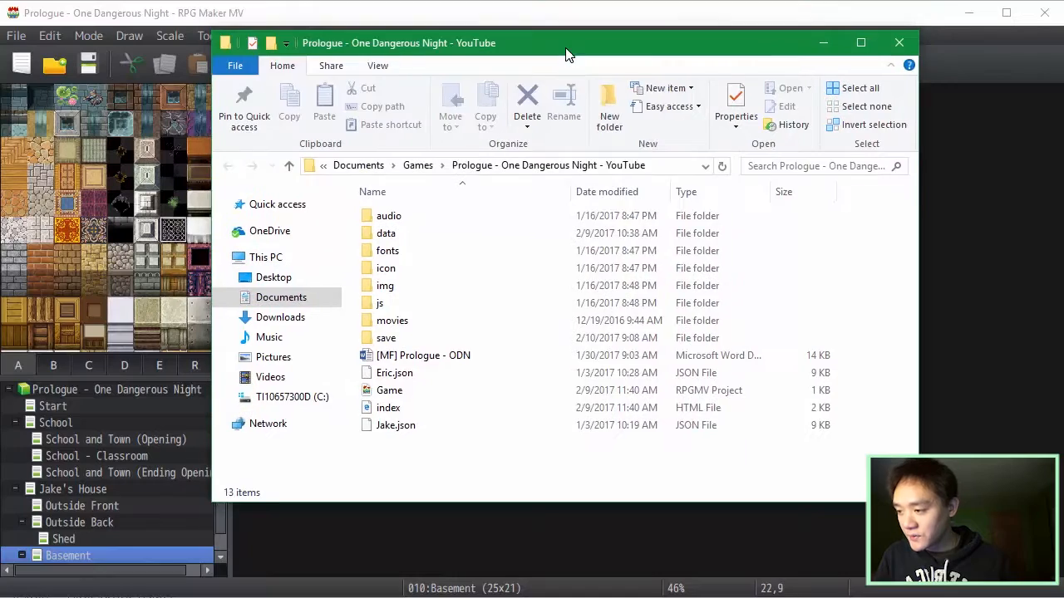
pyautogui.doubleClick(381, 304)
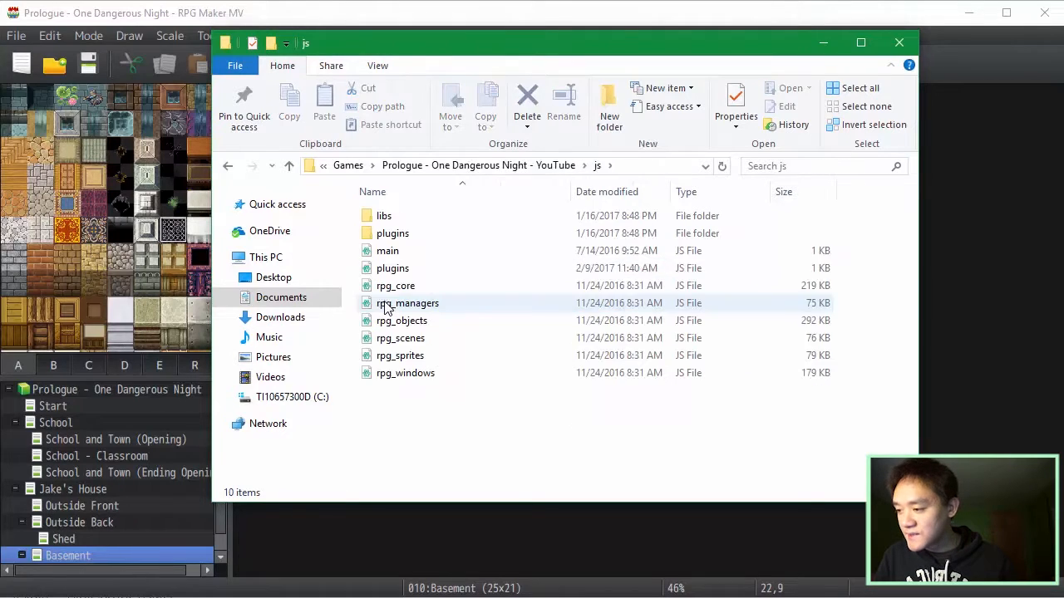
pyautogui.doubleClick(403, 234)
pyautogui.press('BackSpace')
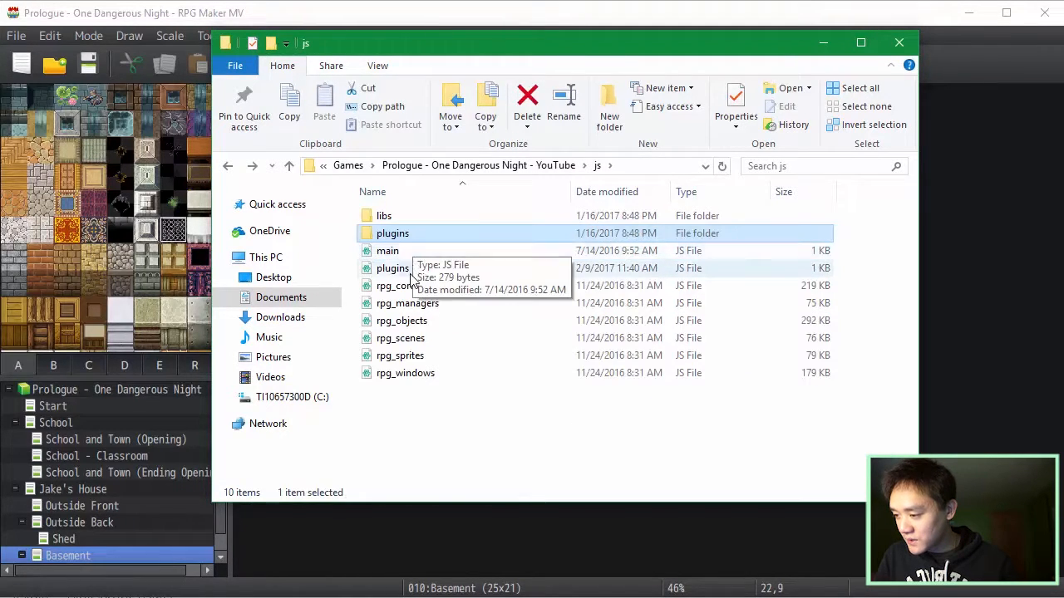
pyautogui.click(424, 376)
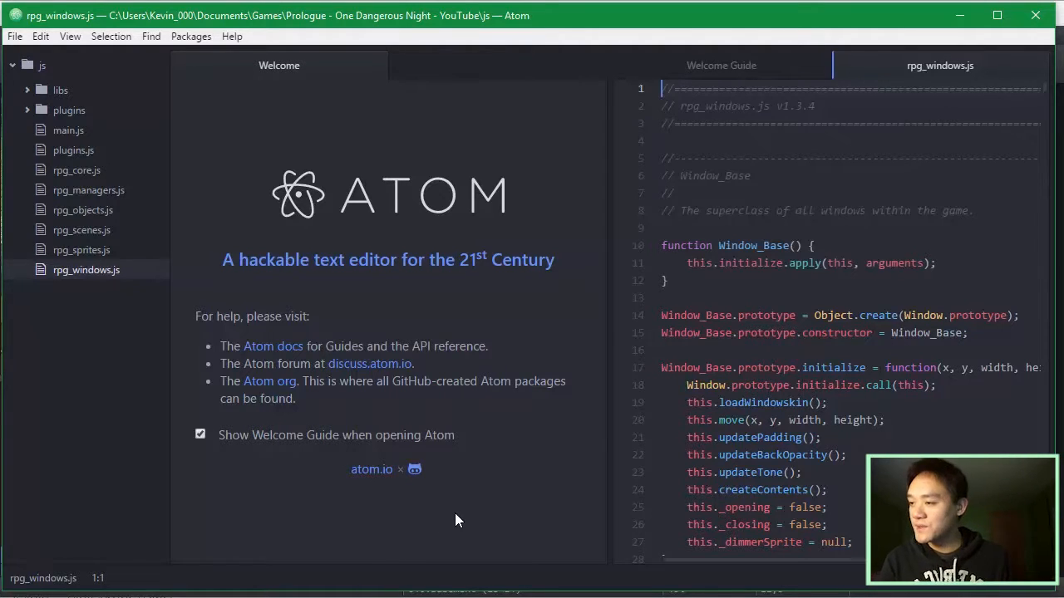
# - Close the Welcome and Welcome Guide pages so only rpg_windows.js remains open
pyautogui.click(375, 67)
pyautogui.click(375, 67)
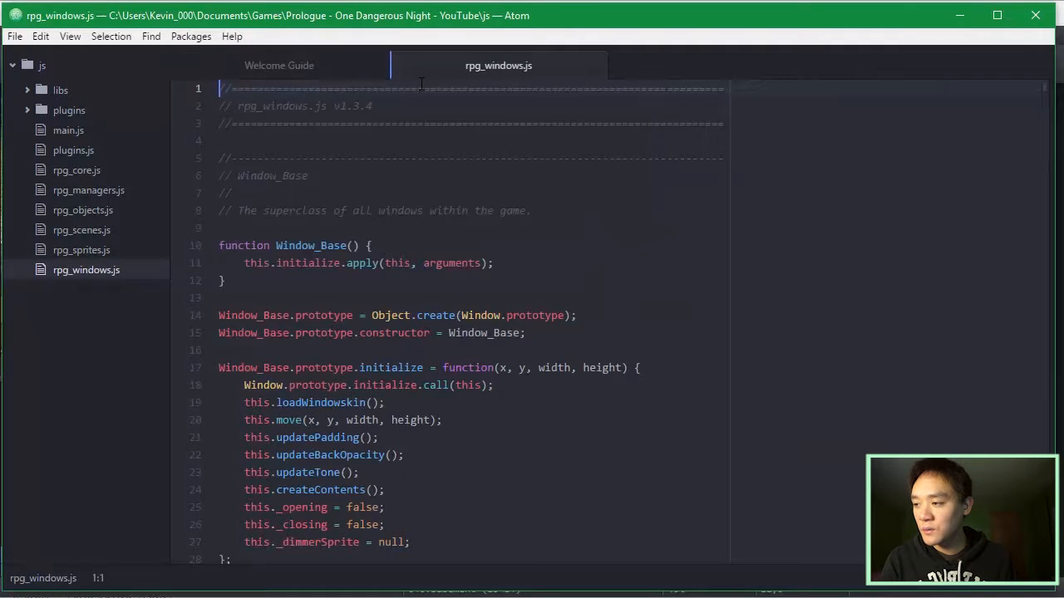
pyautogui.click(370, 70)
pyautogui.click(373, 65)
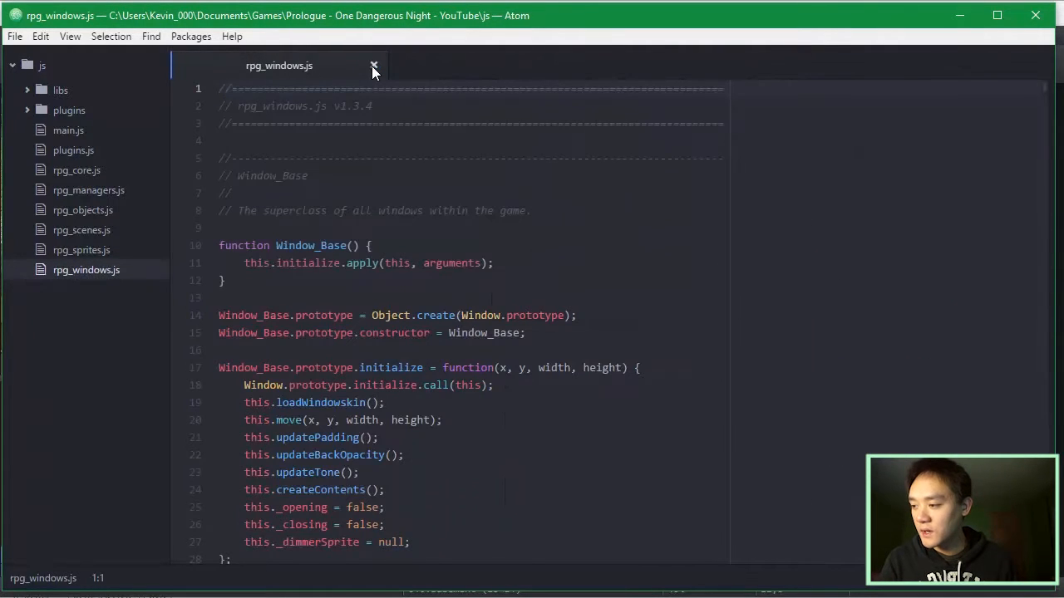
# - Examine the code structure of rpg_windows.js, from the Window_Base definitions to the Window_NameInput function and its character tables
pyautogui.click(516, 183)
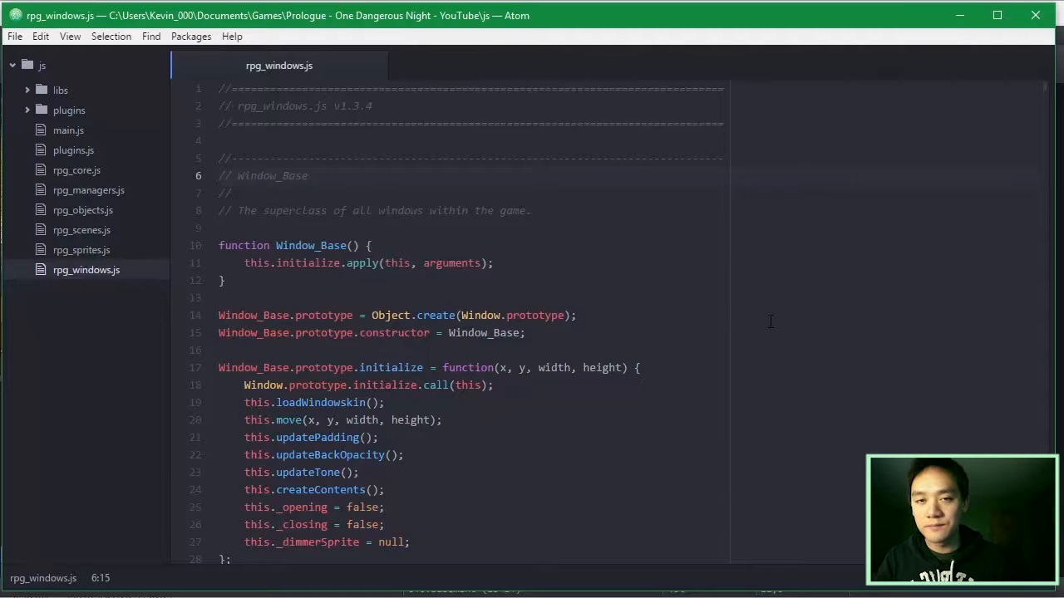
pyautogui.scroll(-2, 869, 268)
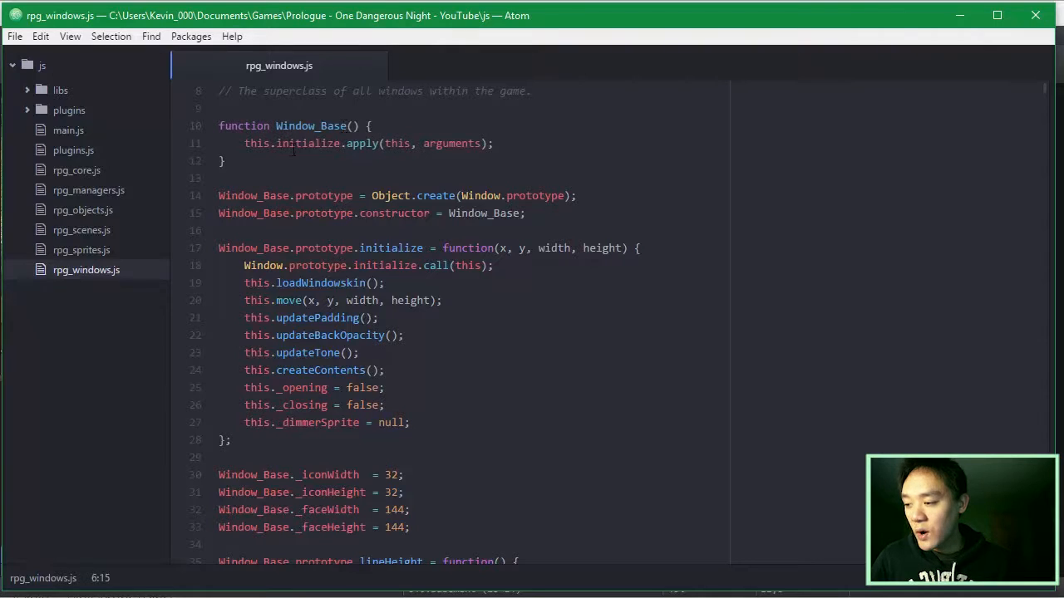
pyautogui.scroll(-5, 735, 252)
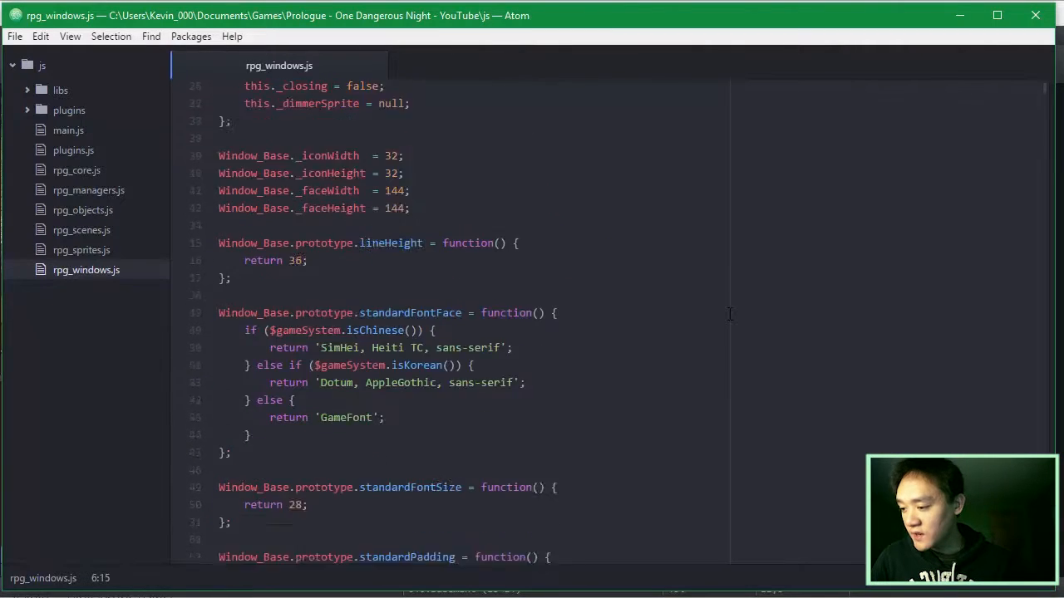
pyautogui.scroll(-3, 730, 314)
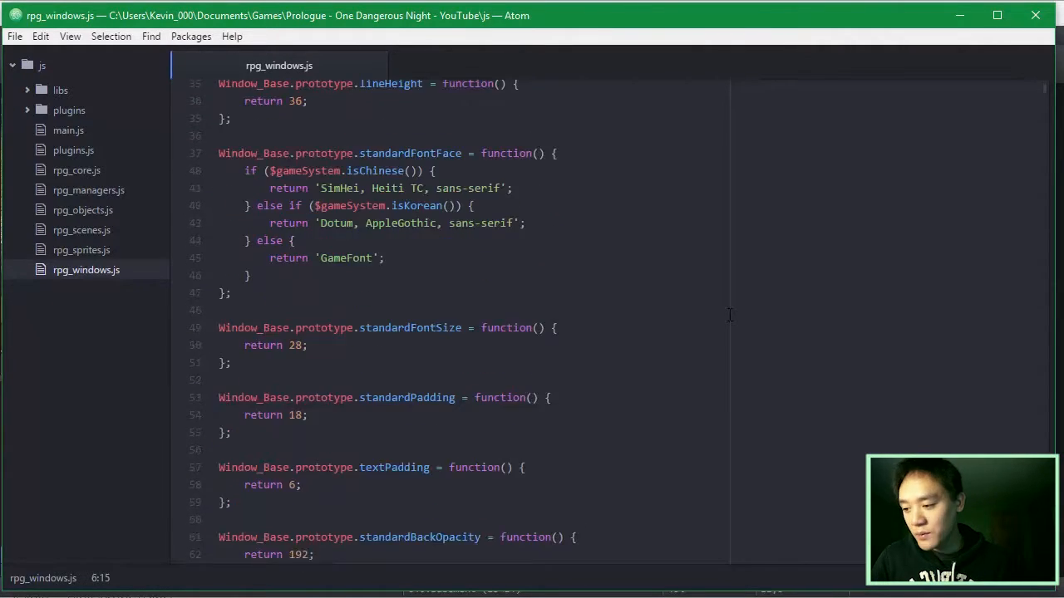
pyautogui.scroll(-3, 730, 314)
pyautogui.scroll(-14, 730, 314)
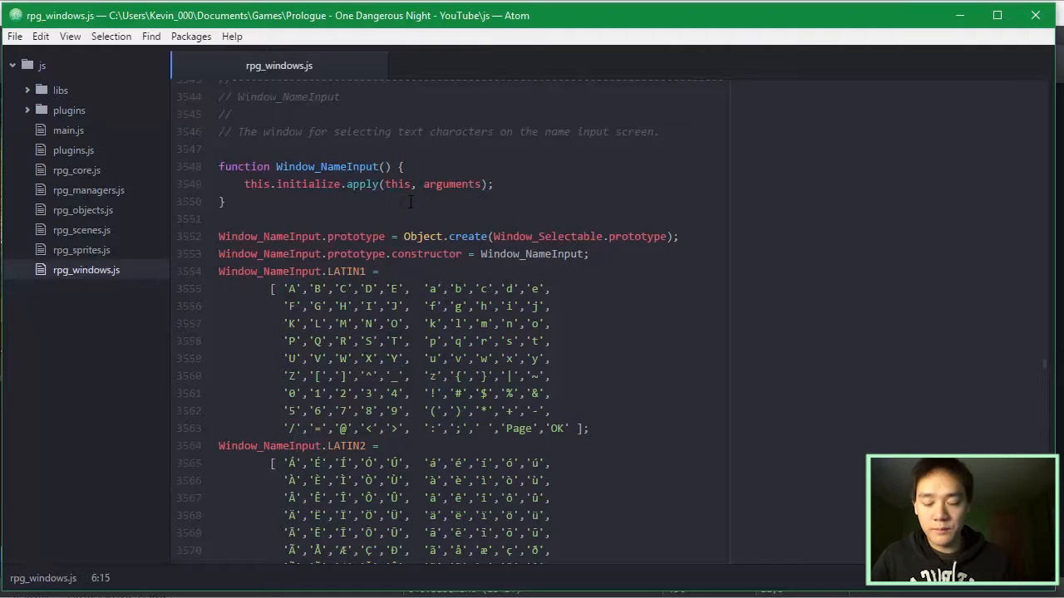
pyautogui.moveTo(384, 184); pyautogui.dragTo(479, 184)
pyautogui.click(387, 169)
pyautogui.click(534, 215)
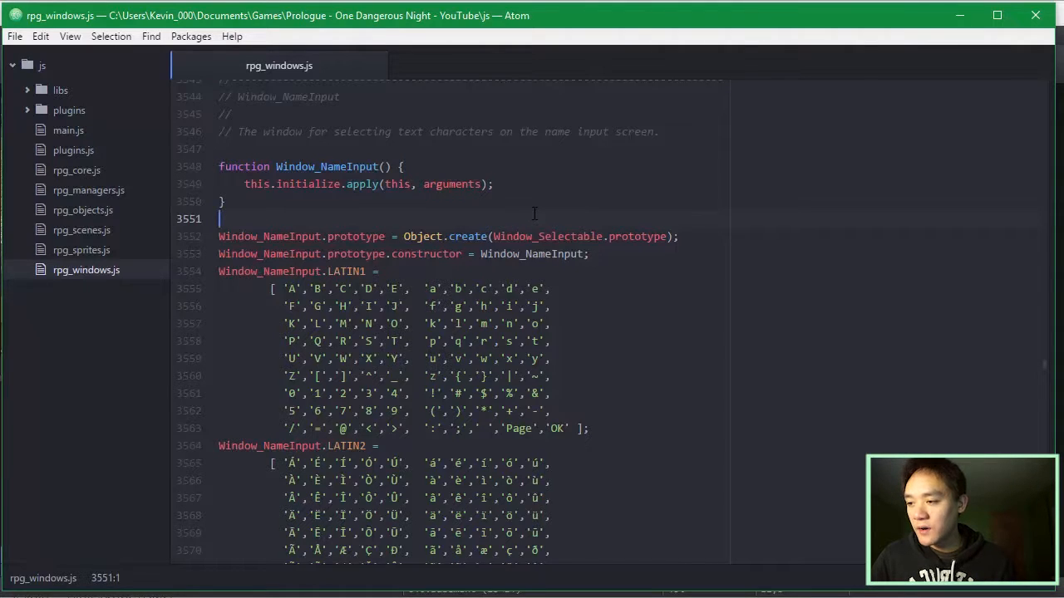
pyautogui.click(598, 168)
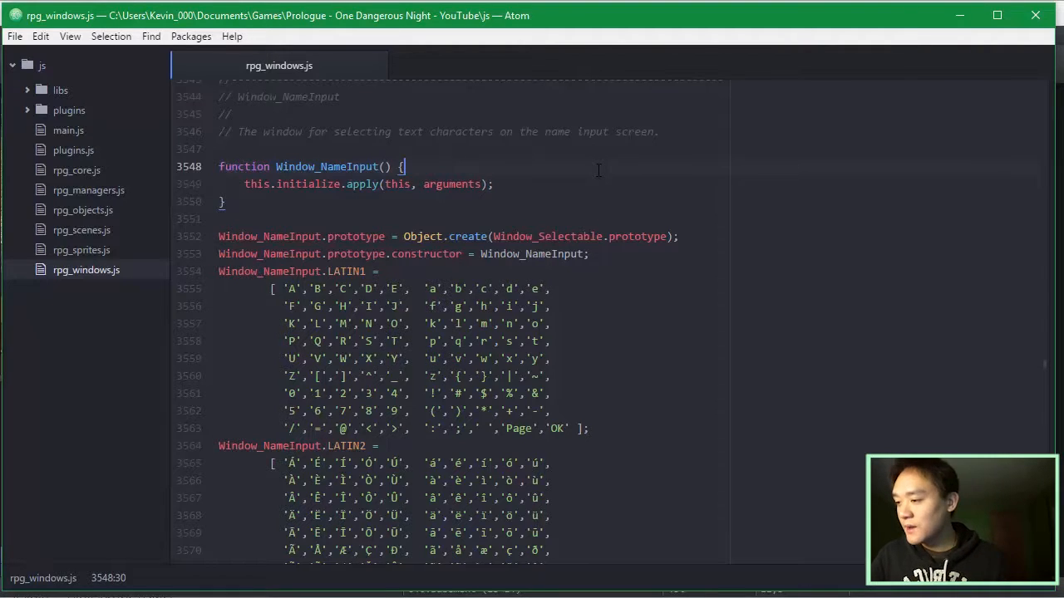
pyautogui.click(624, 187)
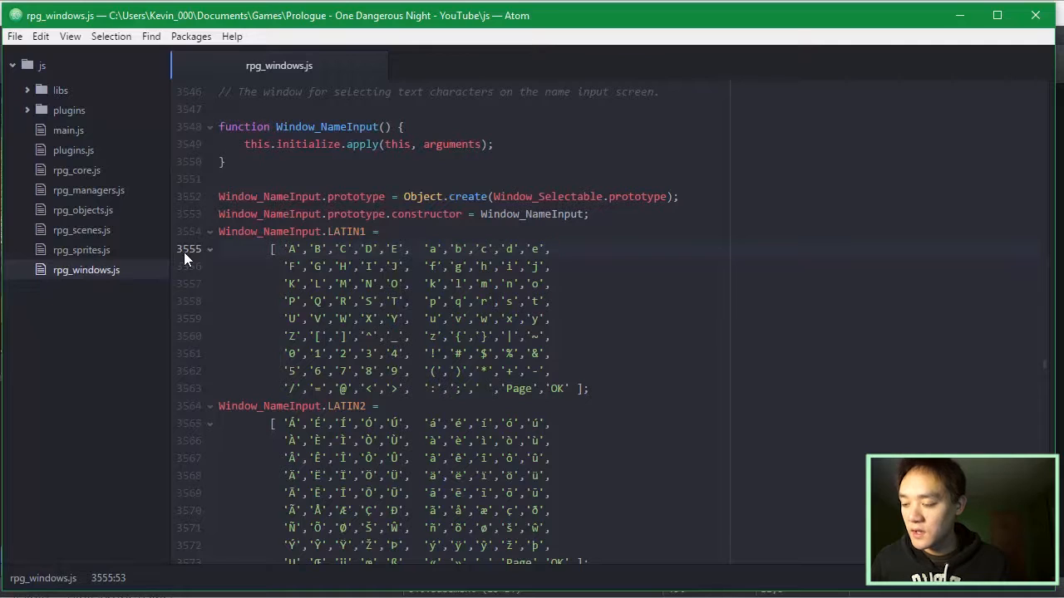
pyautogui.click(706, 213)
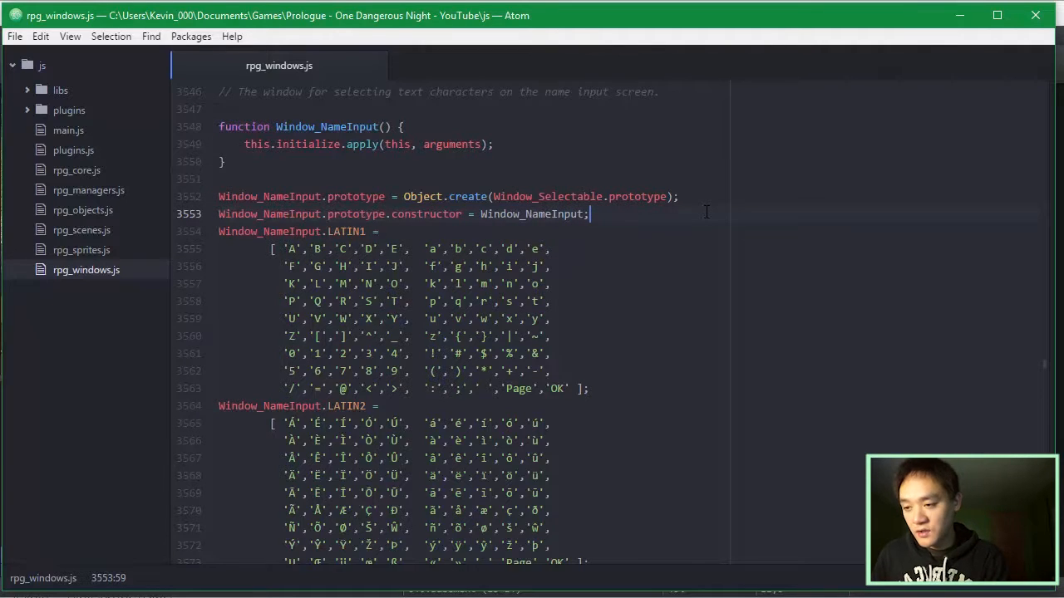
# - Search rpg_windows.js for "gold", go through the matches to the Window_Gold section, and close the search
pyautogui.hotkey('ctrl', 'f')
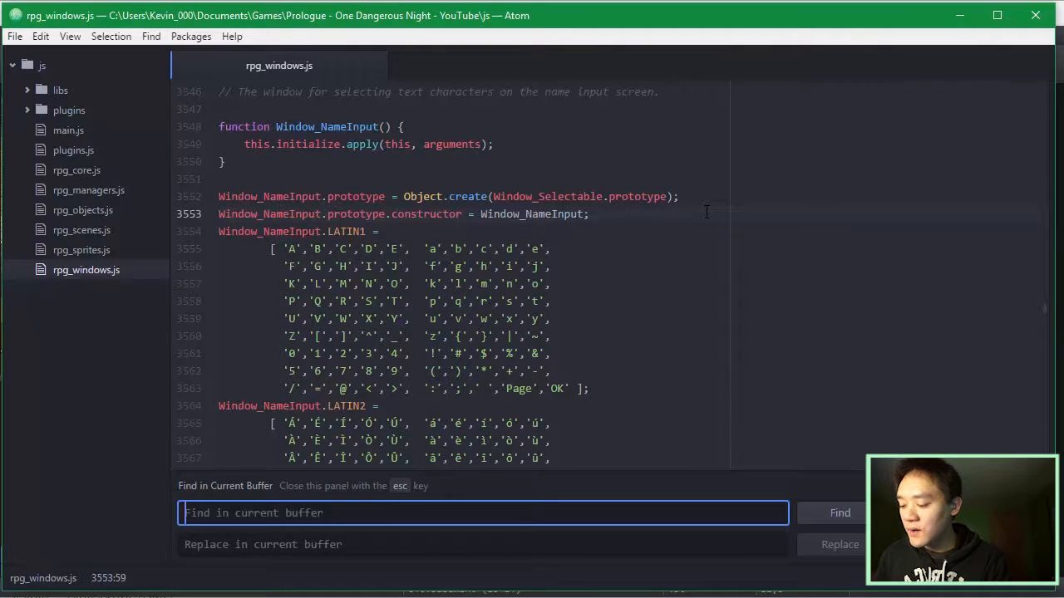
pyautogui.write('gold')
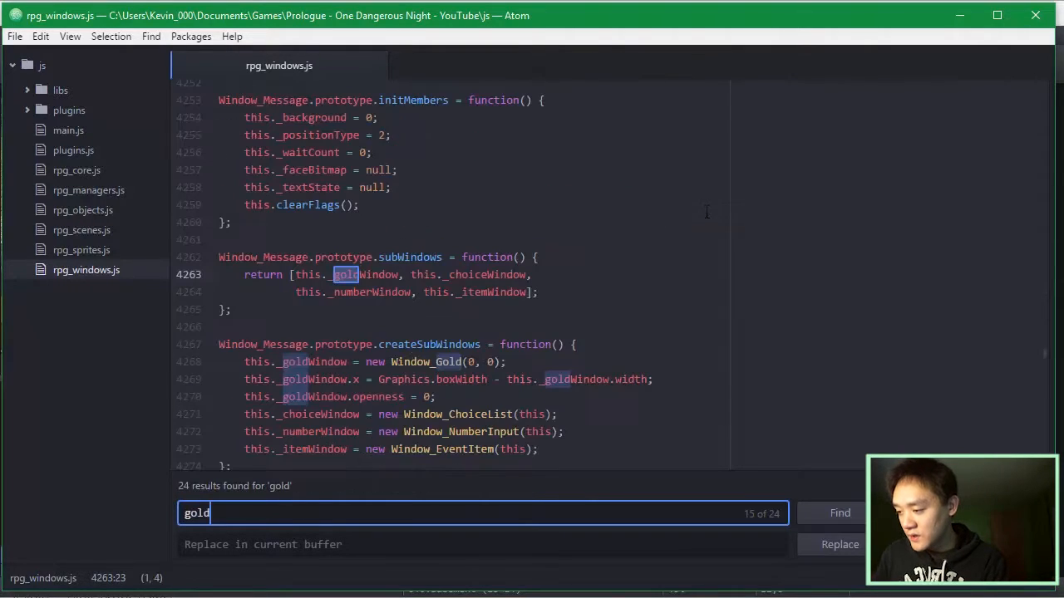
pyautogui.press('Return')
pyautogui.press('Return')
pyautogui.press('Return')
pyautogui.press('Return')
pyautogui.press('Return')
pyautogui.press('Return')
pyautogui.press('Return')
pyautogui.press('Return')
pyautogui.press('Return')
pyautogui.press('Return')
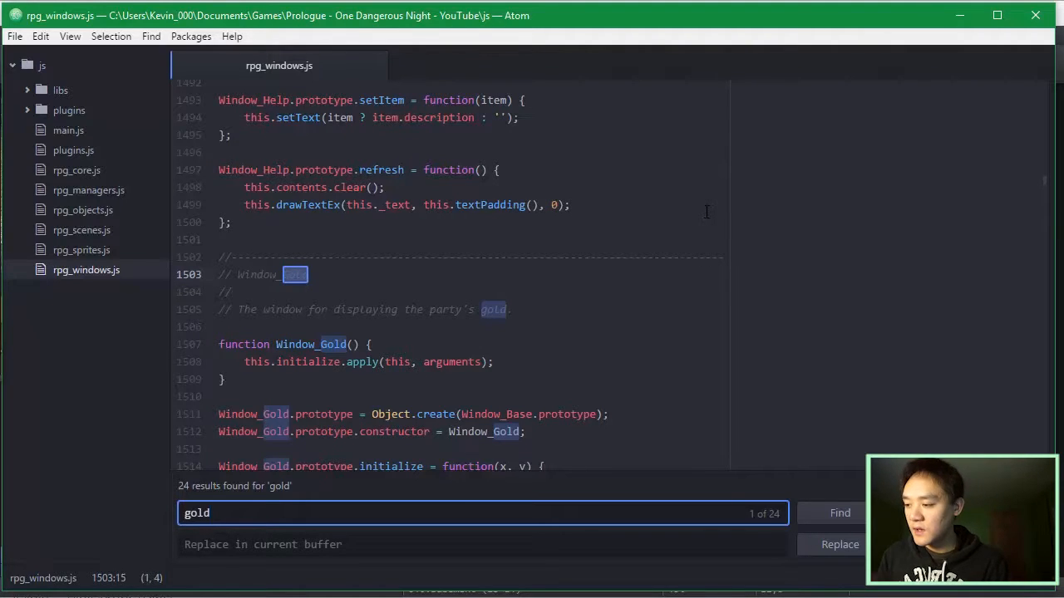
pyautogui.press('Escape')
pyautogui.click(637, 207)
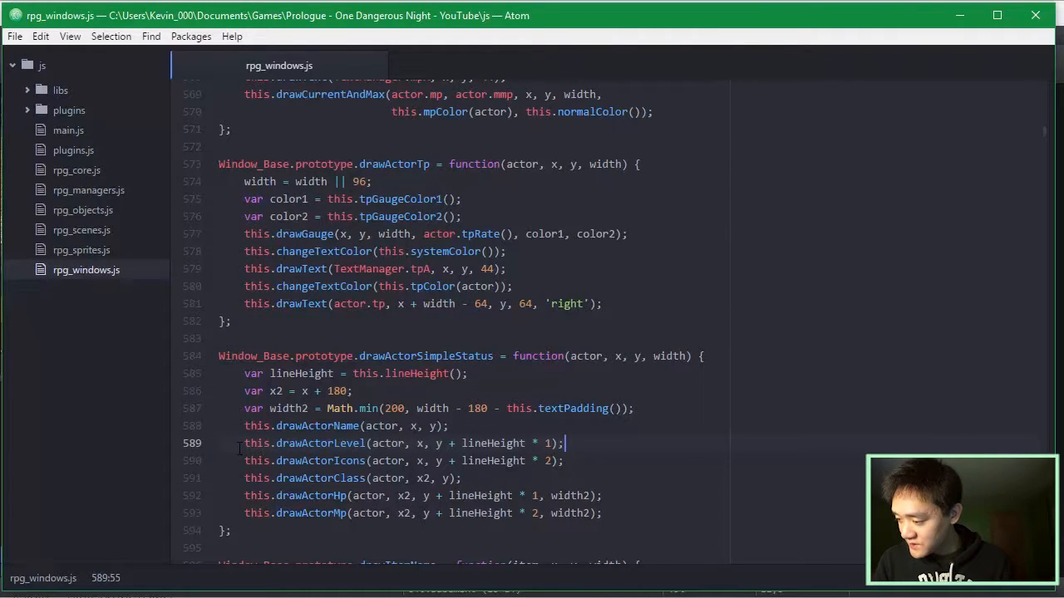
# - Comment out the drawActorLevel, drawActorClass, drawActorHp and drawActorMp calls in Window_Base.prototype.drawActorSimpleStatus
pyautogui.click(236, 445)
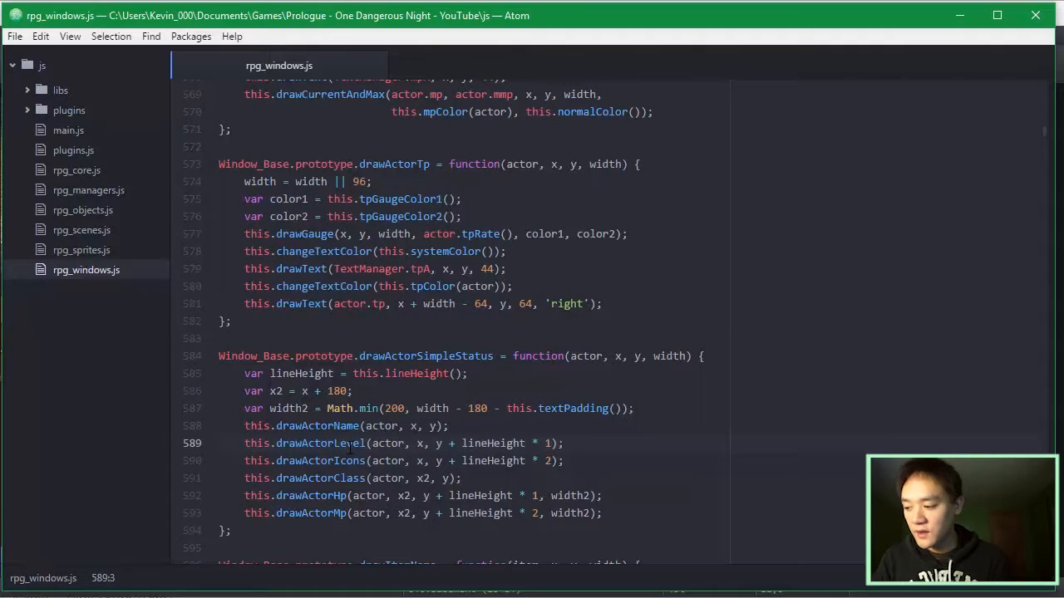
pyautogui.hotkey('ctrl', '/')
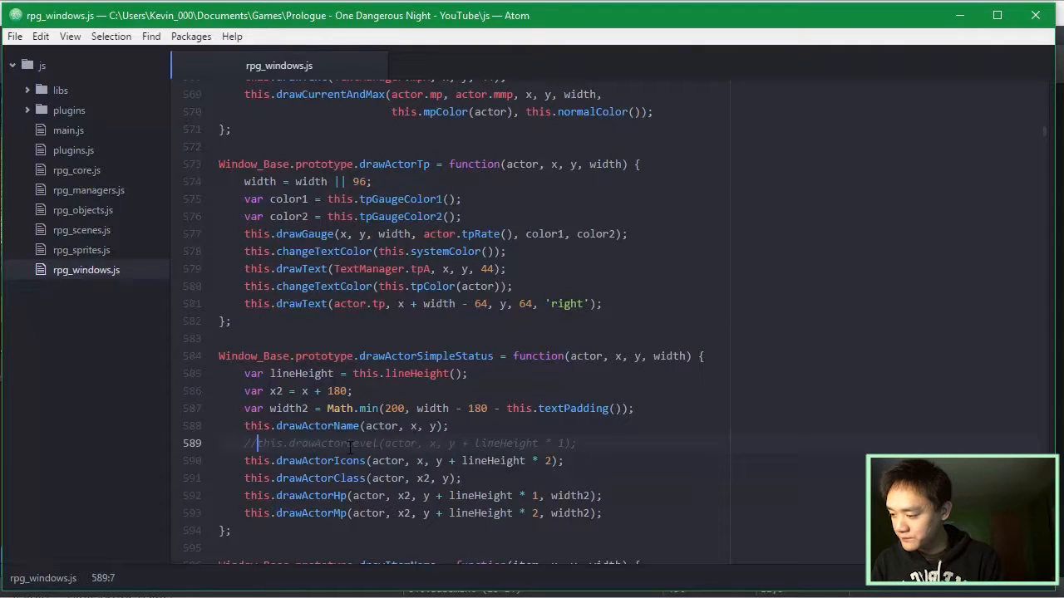
pyautogui.press('Down')
pyautogui.press('Down')
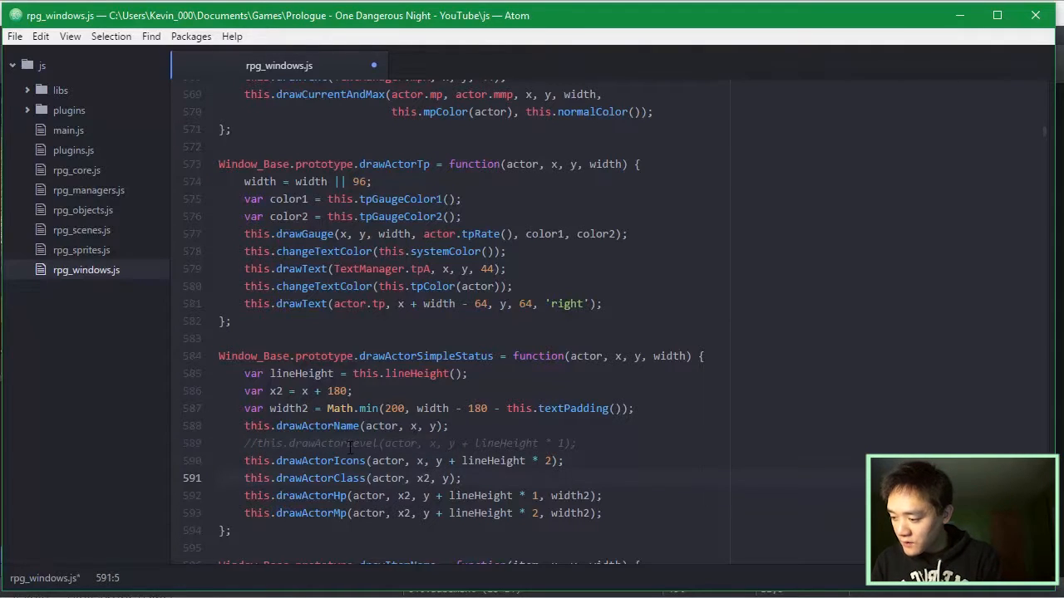
pyautogui.hotkey('ctrl', '/')
pyautogui.press('Down')
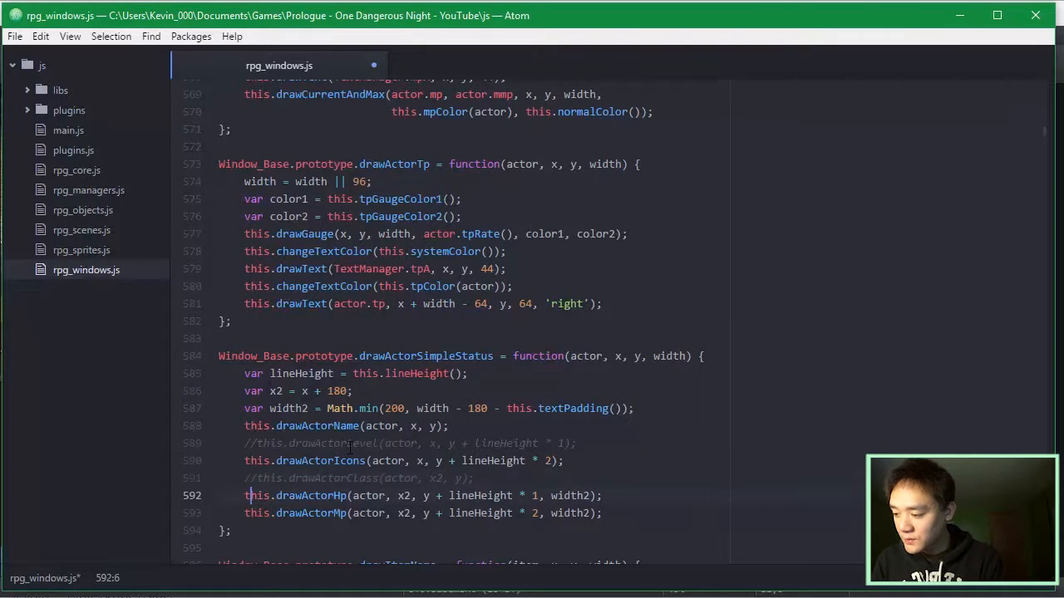
pyautogui.hotkey('ctrl', '/')
pyautogui.press('Down')
pyautogui.press('Home')
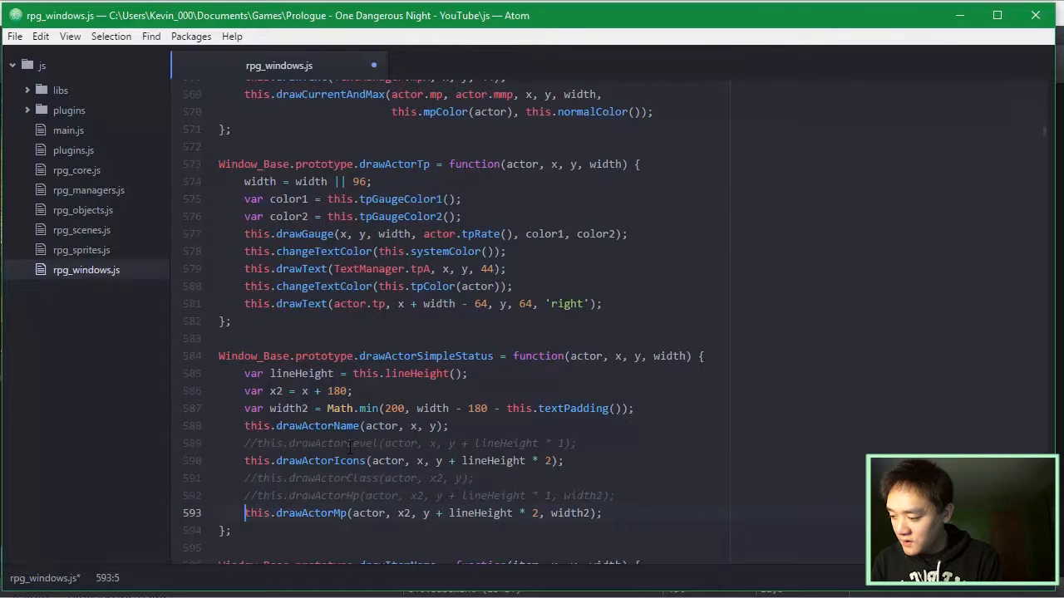
pyautogui.hotkey('ctrl', '/')
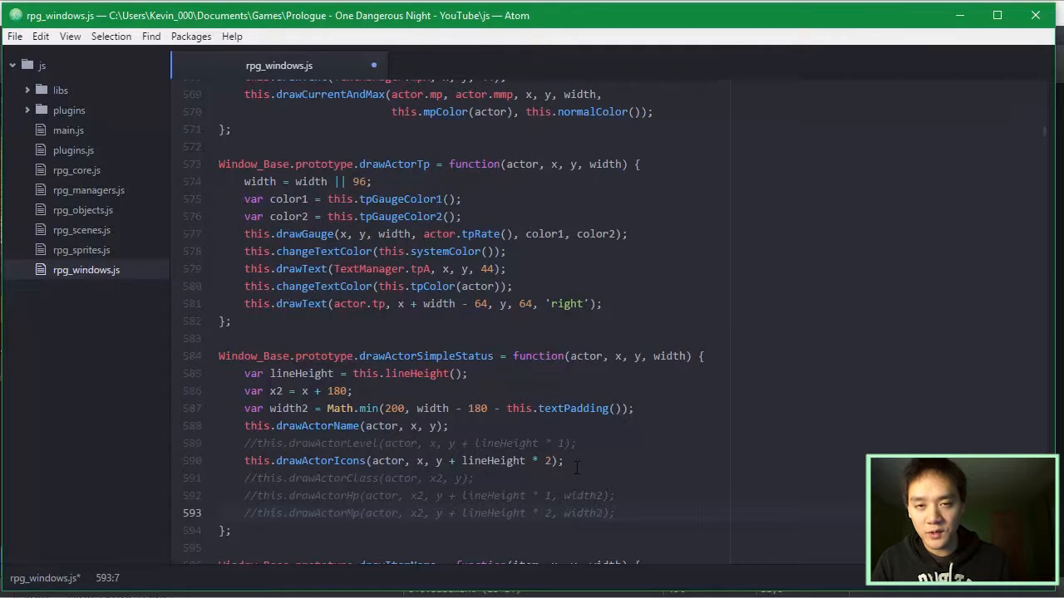
pyautogui.scroll(-2, 582, 469)
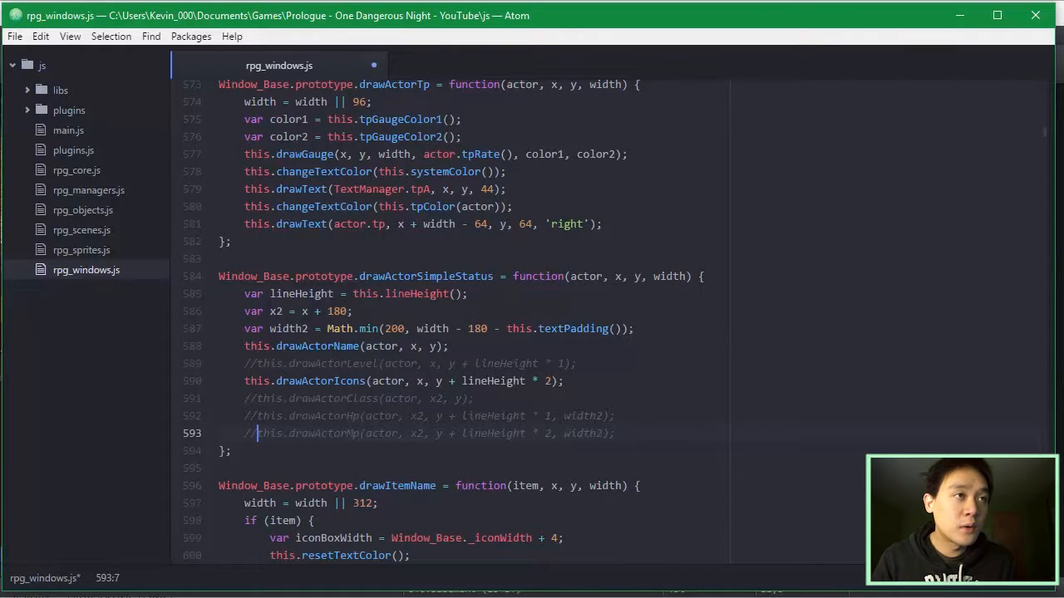
# - Comment out the addFormationCommand call in Window_MenuCommand.prototype.makeCommandList
pyautogui.hotkey('alt', 'Tab')
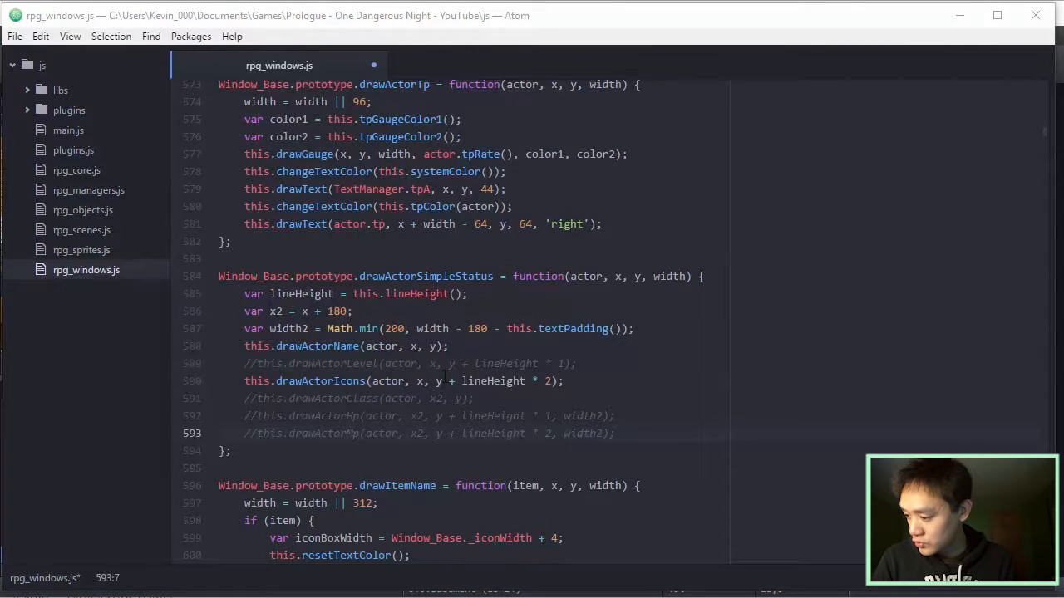
pyautogui.scroll(-8, 446, 378)
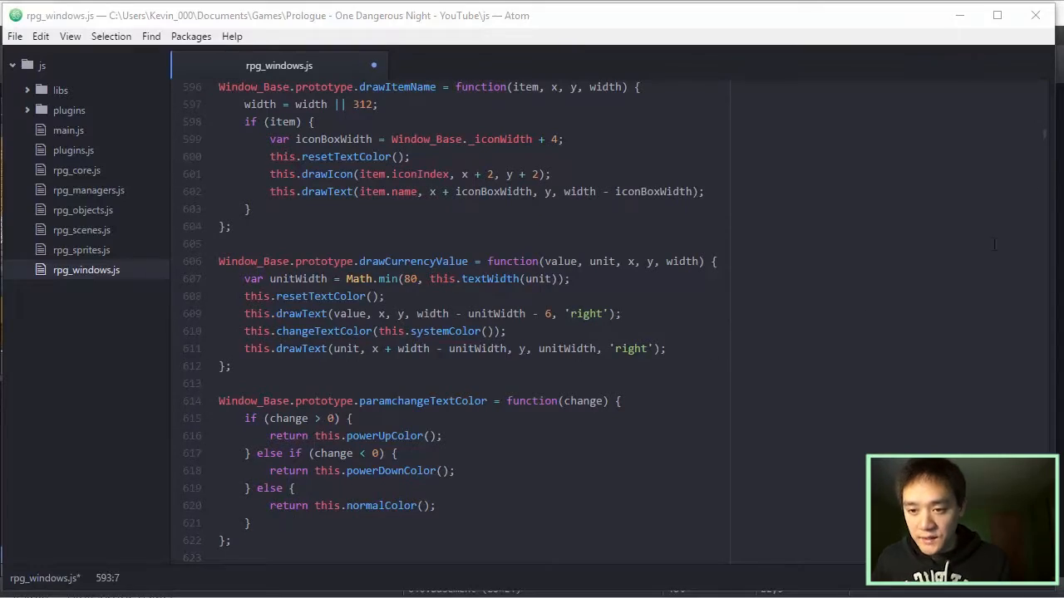
pyautogui.moveTo(1045, 135); pyautogui.dragTo(1054, 208)
pyautogui.scroll(-1, 399, 376)
pyautogui.scroll(-8, 399, 376)
pyautogui.scroll(-10, 399, 379)
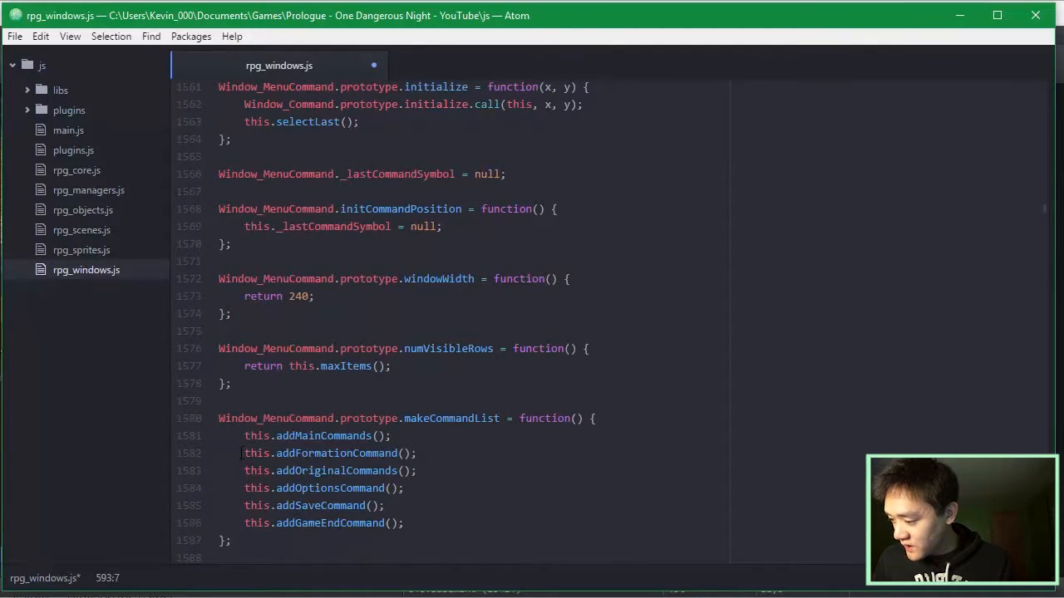
pyautogui.click(241, 453)
pyautogui.write('//')
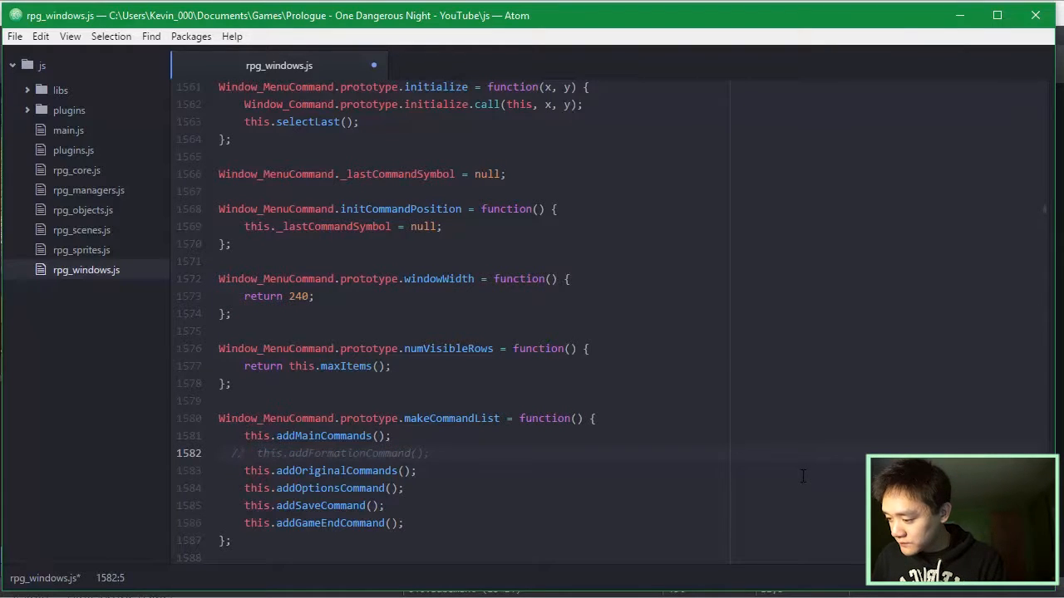
# - Comment out the addCommand calls for skill, equip and status in Window_MenuCommand.prototype.addMainCommands, leaving the item command active
pyautogui.press('Down')
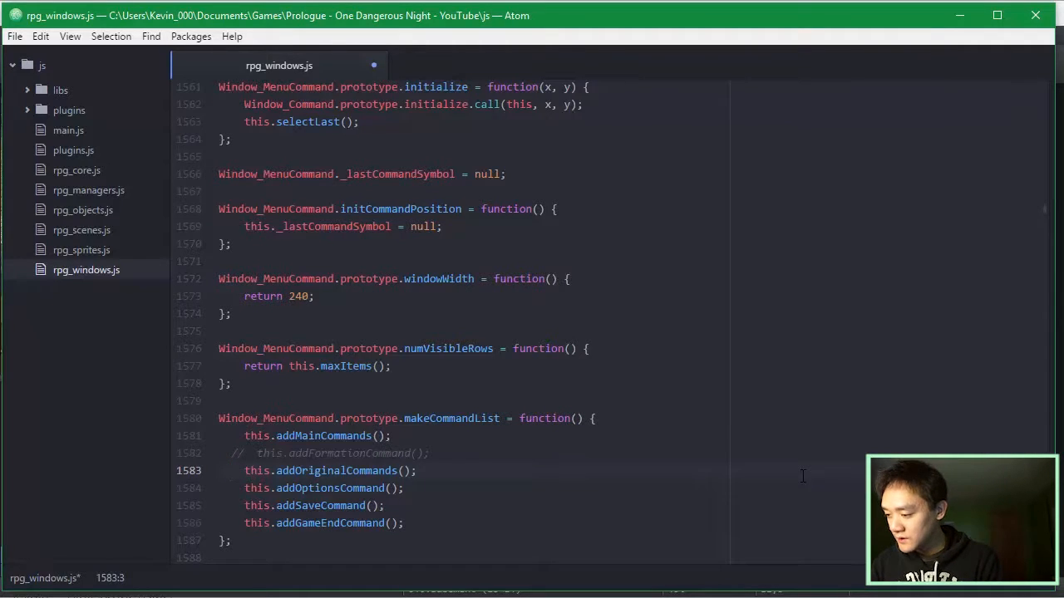
pyautogui.press('Down')
pyautogui.press('Down')
pyautogui.press('Down')
pyautogui.press('Down')
pyautogui.press('Down')
pyautogui.press('Down')
pyautogui.press('Down')
pyautogui.press('Down')
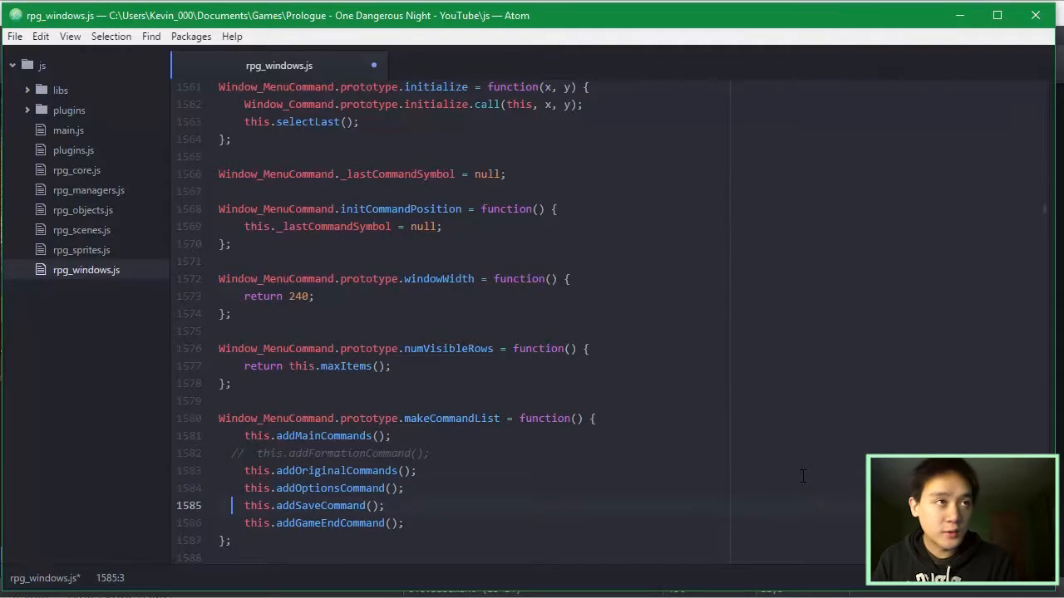
pyautogui.press('Down')
pyautogui.press('Down')
pyautogui.press('Down')
pyautogui.press('Down')
pyautogui.press('Down')
pyautogui.press('Down')
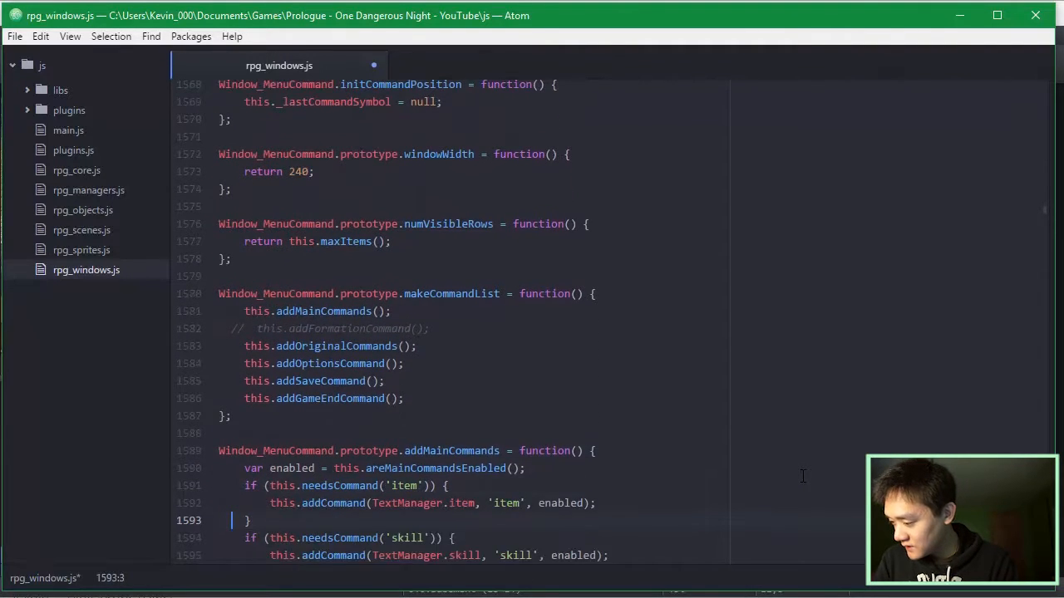
pyautogui.press('Up')
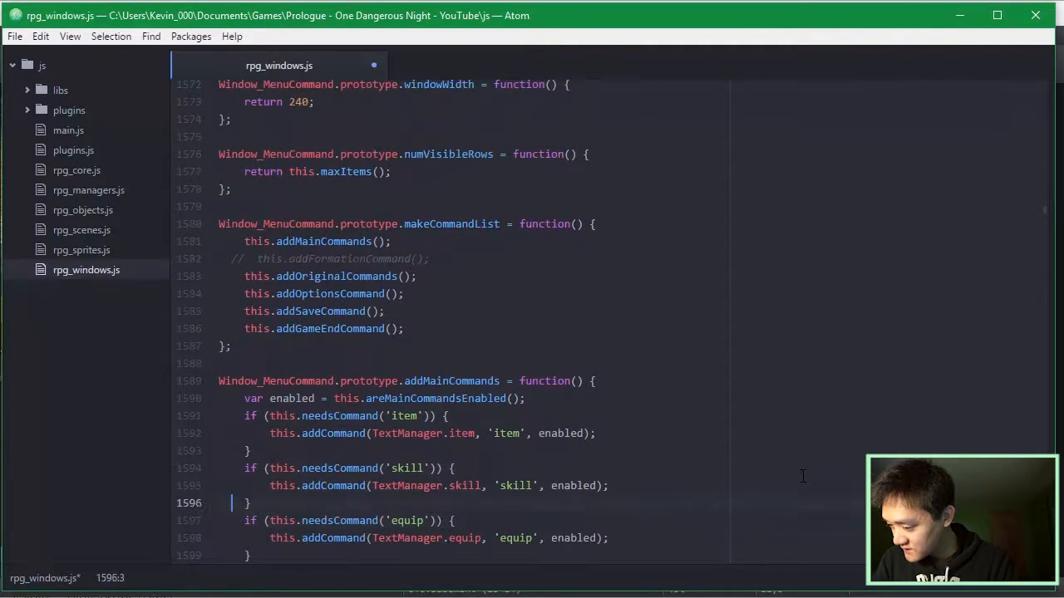
pyautogui.press('Down')
pyautogui.press('Down')
pyautogui.press('Down')
pyautogui.press('Down')
pyautogui.press('Up')
pyautogui.press('Up')
pyautogui.press('Up')
pyautogui.press('Up')
pyautogui.press('Up')
pyautogui.press('Up')
pyautogui.press('Up')
pyautogui.press('Up')
pyautogui.press('Up')
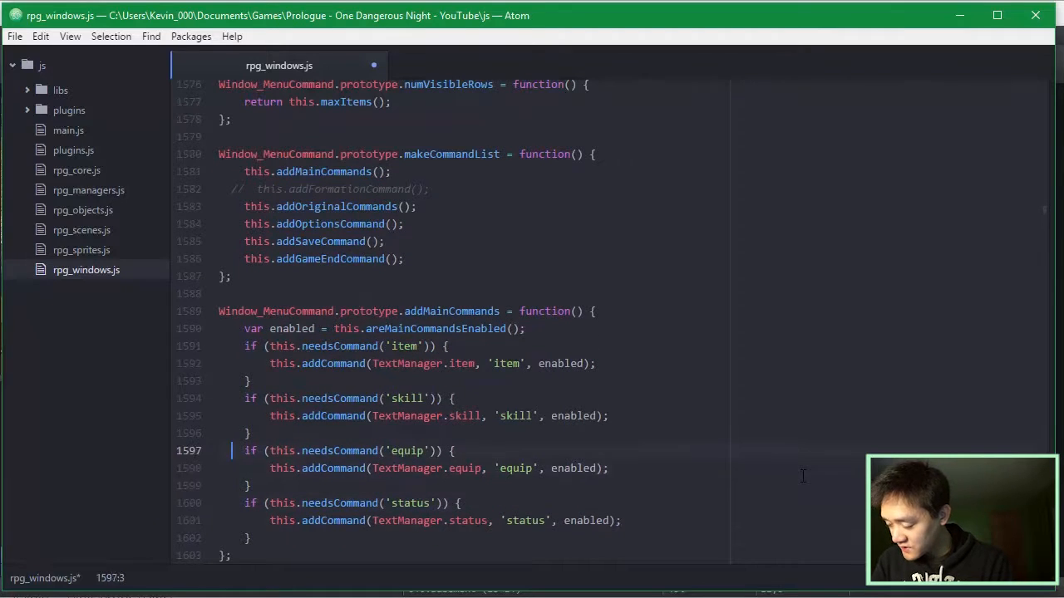
pyautogui.press('Down')
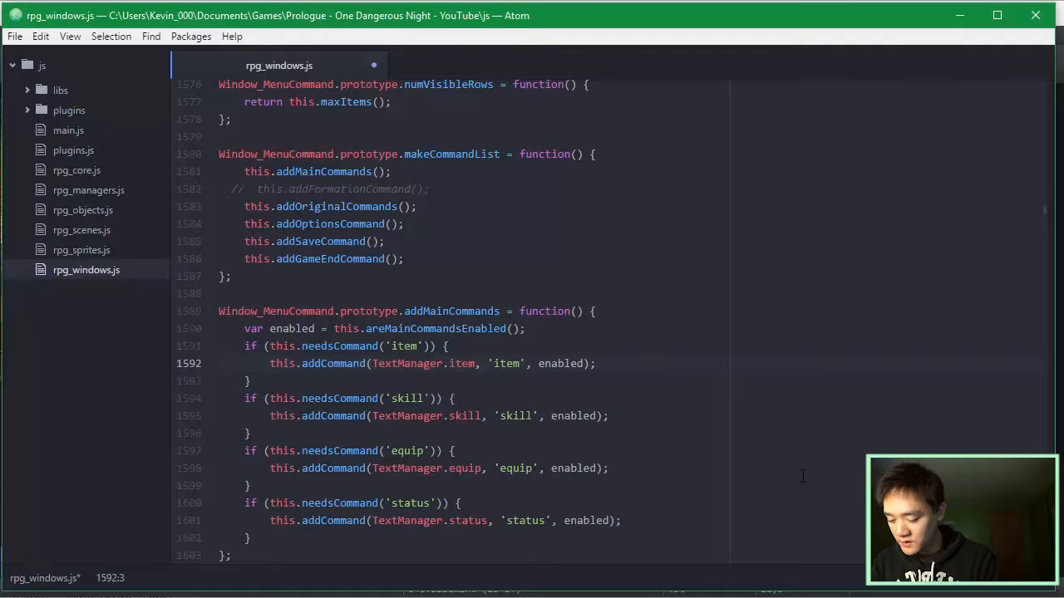
pyautogui.press('Down')
pyautogui.press('Down')
pyautogui.press('Down')
pyautogui.write('//')
pyautogui.press('Down')
pyautogui.press('Down')
pyautogui.press('Down')
pyautogui.write('//')
pyautogui.press('Down')
pyautogui.press('Down')
pyautogui.press('Down')
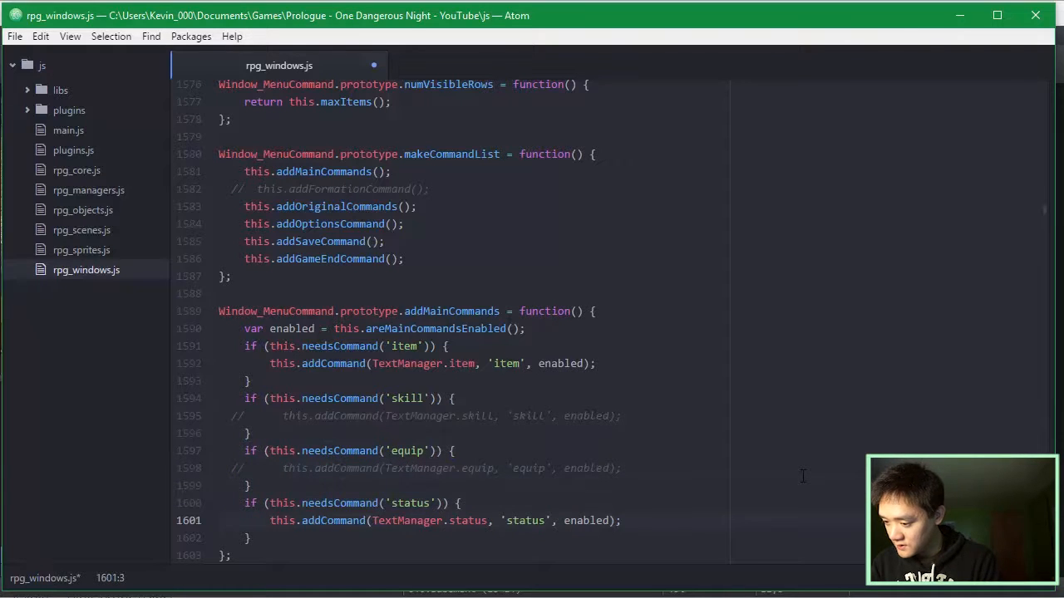
pyautogui.write('//')
# - Comment out the width, height and Window_Base.prototype.initialize.call lines in Window_Gold.prototype.initialize
pyautogui.press('Down')
pyautogui.press('Down')
pyautogui.press('Down')
pyautogui.press('Down')
pyautogui.press('Down')
pyautogui.press('Down')
pyautogui.press('Down')
pyautogui.press('Down')
pyautogui.press('Down')
pyautogui.press('Down')
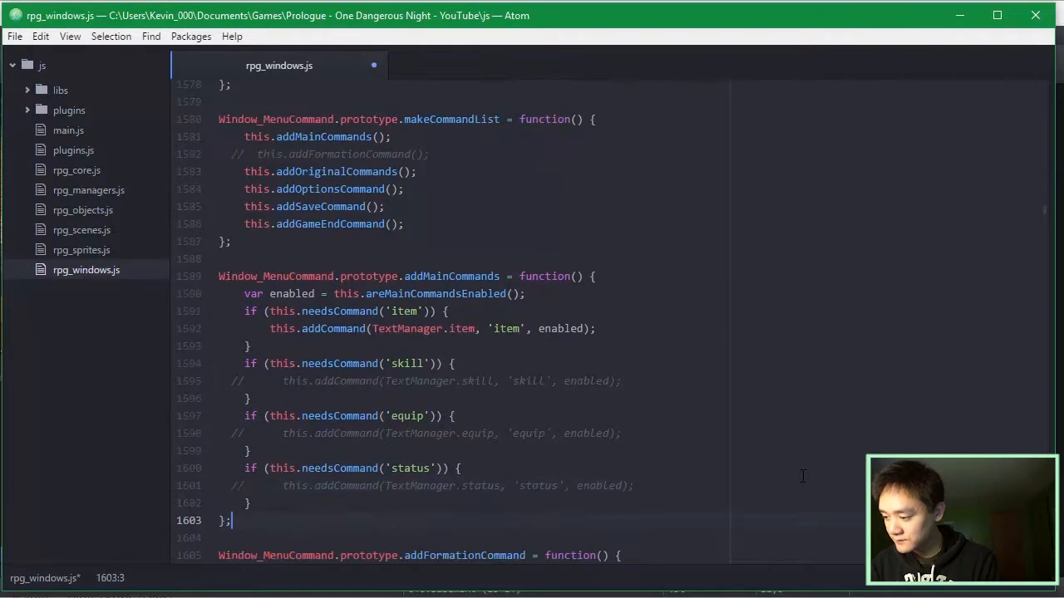
pyautogui.press('Down')
pyautogui.press('Down')
pyautogui.press('Down')
pyautogui.press('Down')
pyautogui.press('Down')
pyautogui.press('Down')
pyautogui.press('Up')
pyautogui.press('Up')
pyautogui.press('Up')
pyautogui.press('Up')
pyautogui.press('Up')
pyautogui.press('Up')
pyautogui.press('Up')
pyautogui.press('Up')
pyautogui.press('Up')
pyautogui.press('Up')
pyautogui.press('Up')
pyautogui.press('Up')
pyautogui.press('Up')
pyautogui.press('Up')
pyautogui.press('Up')
pyautogui.press('Up')
pyautogui.press('Up')
pyautogui.press('Up')
pyautogui.press('Up')
pyautogui.press('Up')
pyautogui.press('Up')
pyautogui.press('Up')
pyautogui.press('Up')
pyautogui.press('Up')
pyautogui.press('Up')
pyautogui.press('Up')
pyautogui.press('Up')
pyautogui.press('Up')
pyautogui.press('Up')
pyautogui.press('Up')
pyautogui.press('Up')
pyautogui.press('Up')
pyautogui.press('Up')
pyautogui.press('Up')
pyautogui.press('Up')
pyautogui.press('Up')
pyautogui.press('Up')
pyautogui.press('Up')
pyautogui.press('Up')
pyautogui.press('Up')
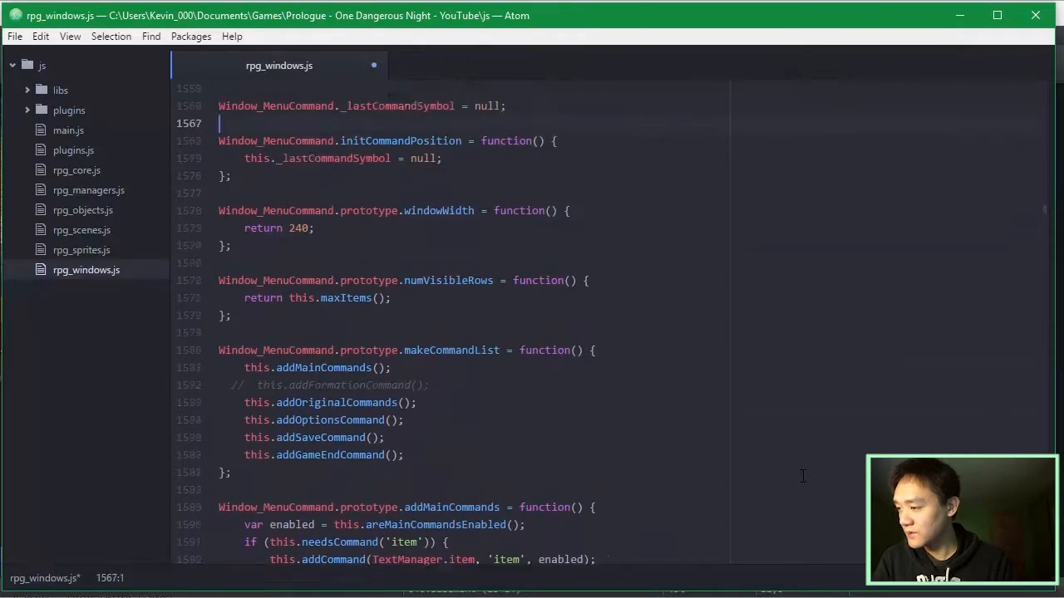
pyautogui.press('Up')
pyautogui.press('Up')
pyautogui.press('Up')
pyautogui.press('Up')
pyautogui.press('Up')
pyautogui.press('Up')
pyautogui.press('Up')
pyautogui.press('Up')
pyautogui.press('Up')
pyautogui.press('Up')
pyautogui.press('Up')
pyautogui.press('Up')
pyautogui.press('Up')
pyautogui.press('Up')
pyautogui.press('Up')
pyautogui.press('Up')
pyautogui.press('Up')
pyautogui.press('Up')
pyautogui.press('Up')
pyautogui.press('Up')
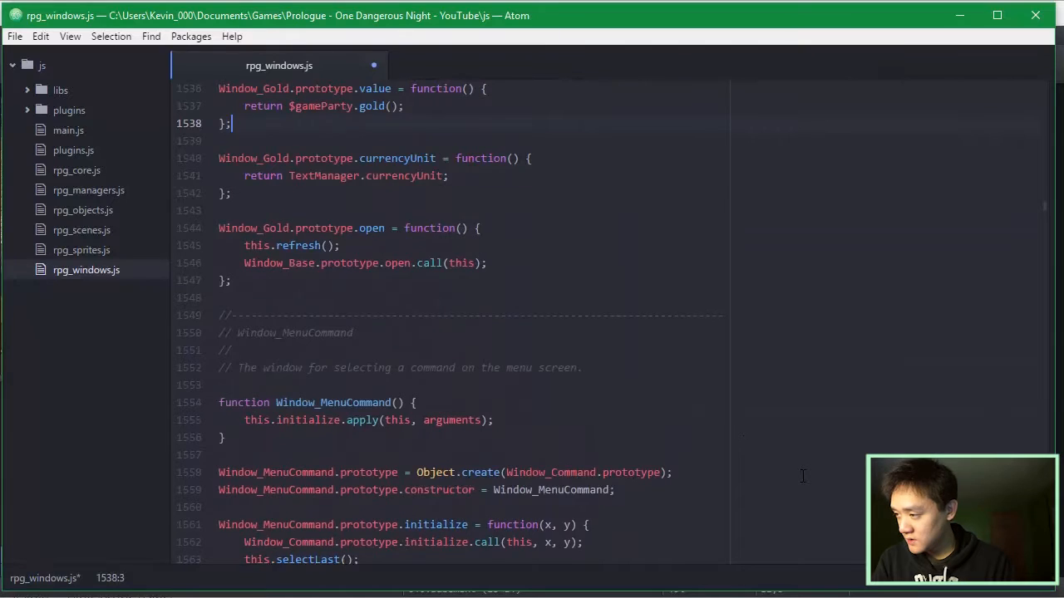
pyautogui.press('Up')
pyautogui.press('Up')
pyautogui.press('Up')
pyautogui.press('Up')
pyautogui.press('Up')
pyautogui.press('Up')
pyautogui.press('Up')
pyautogui.press('Down')
pyautogui.press('Down')
pyautogui.press('Down')
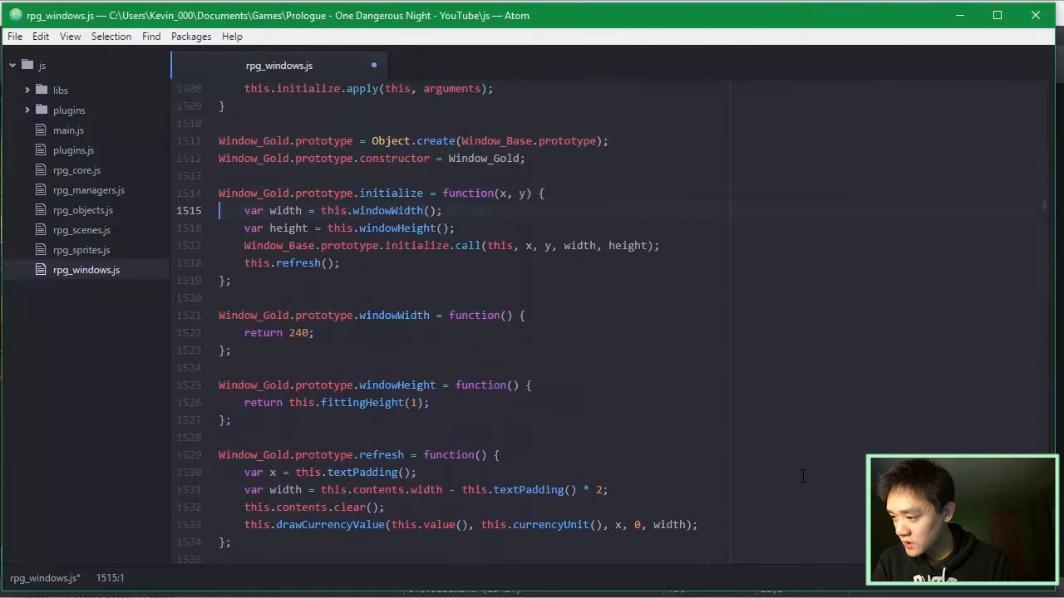
pyautogui.press('Left')
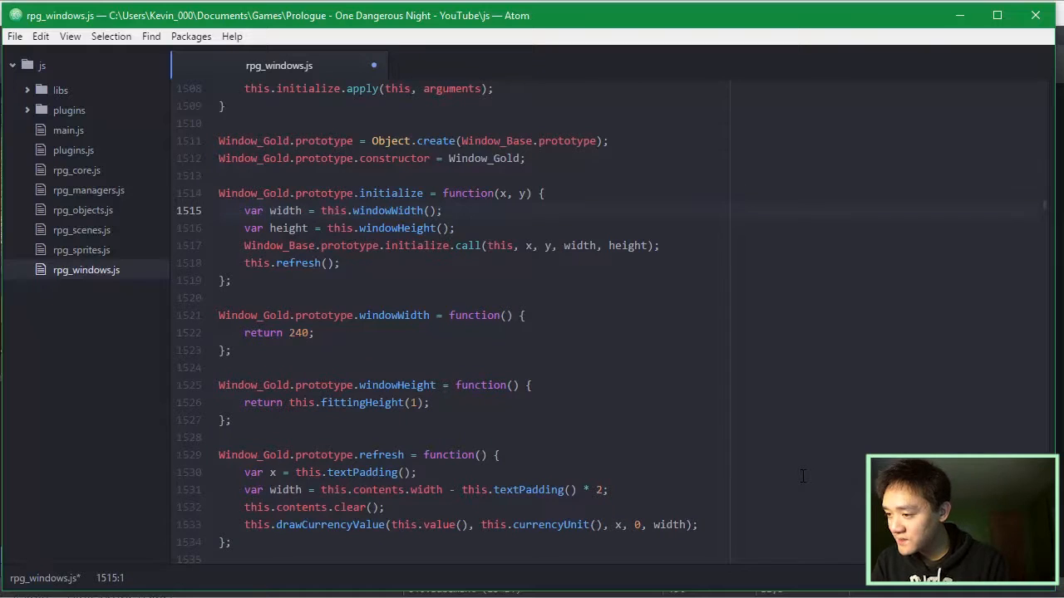
pyautogui.hotkey('ctrl', '/')
pyautogui.press('Down')
pyautogui.hotkey('ctrl', '/')
pyautogui.press('Down')
pyautogui.hotkey('ctrl', '/')
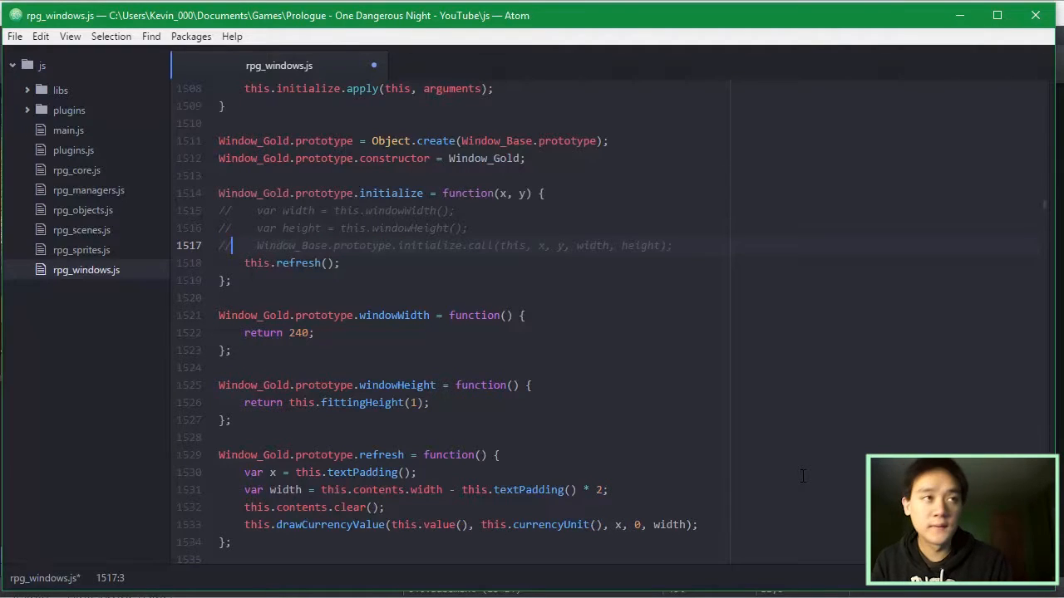
# - Comment out the drawCurrencyValue call in Window_Gold.prototype.refresh
pyautogui.press('Down')
pyautogui.press('Left')
pyautogui.press('Left')
pyautogui.press('Down')
pyautogui.press('Down')
pyautogui.press('Down')
pyautogui.press('Down')
pyautogui.press('Down')
pyautogui.press('Down')
pyautogui.press('Down')
pyautogui.press('Down')
pyautogui.press('Down')
pyautogui.press('Down')
pyautogui.press('Down')
pyautogui.press('Down')
pyautogui.press('Down')
pyautogui.press('Down')
pyautogui.press('Down')
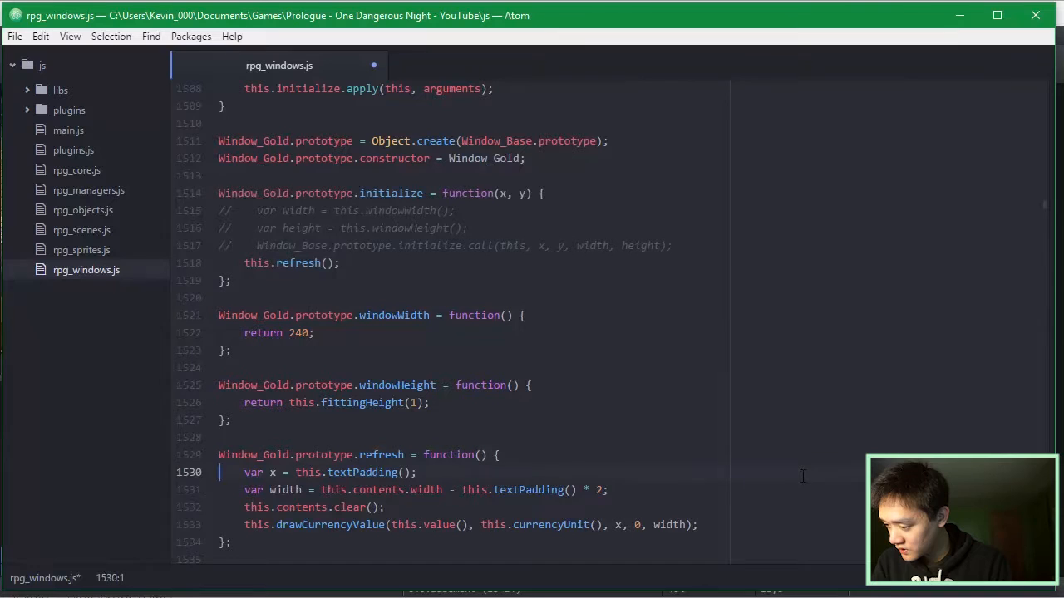
pyautogui.write('//')
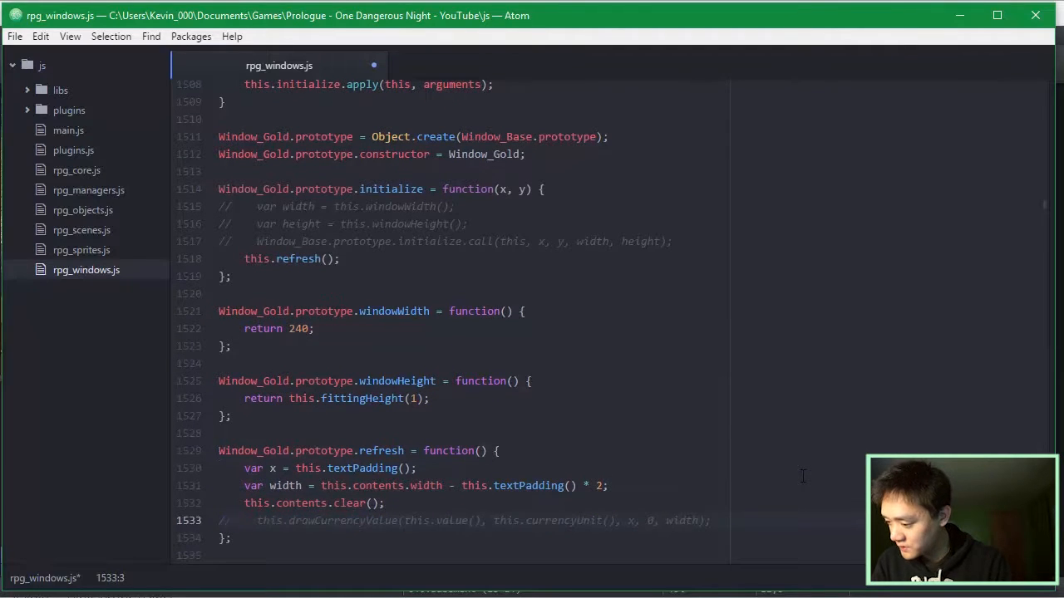
# - Look through the code after Window_Gold, covering the Window_MenuCommand, Window_MenuStatus and Window_MenuActor functions
pyautogui.press('Up')
pyautogui.press('Up')
pyautogui.press('Left')
pyautogui.press('Left')
pyautogui.press('Down')
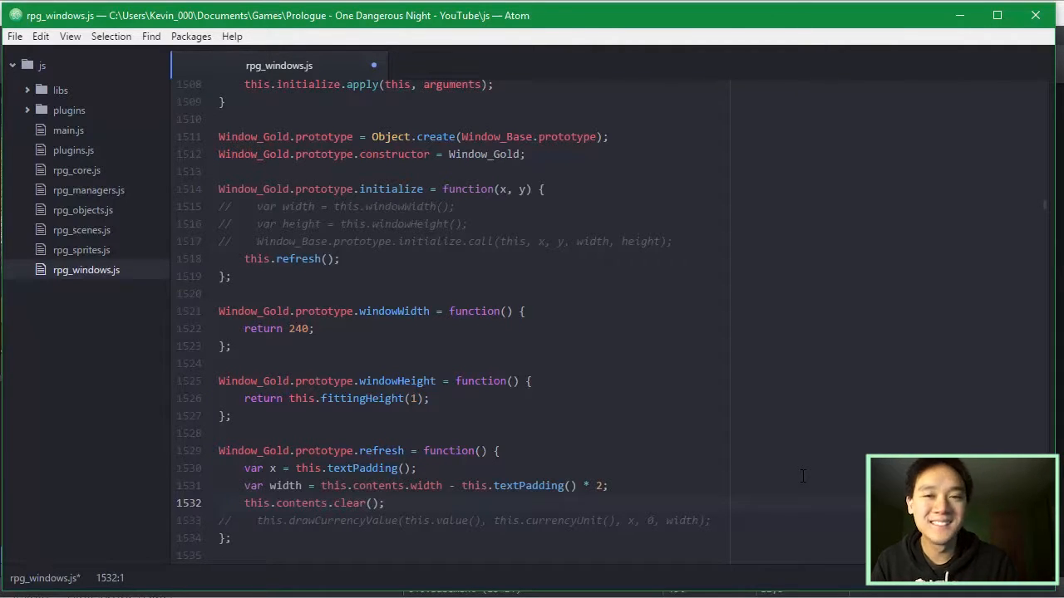
pyautogui.press('Down')
pyautogui.press('Down')
pyautogui.press('Down')
pyautogui.press('Down')
pyautogui.press('Down')
pyautogui.press('Down')
pyautogui.press('Down')
pyautogui.press('Down')
pyautogui.press('Down')
pyautogui.press('Down')
pyautogui.press('Down')
pyautogui.press('Down')
pyautogui.press('Down')
pyautogui.press('Down')
pyautogui.press('Down')
pyautogui.press('Down')
pyautogui.press('Down')
pyautogui.press('Down')
pyautogui.press('Down')
pyautogui.press('Down')
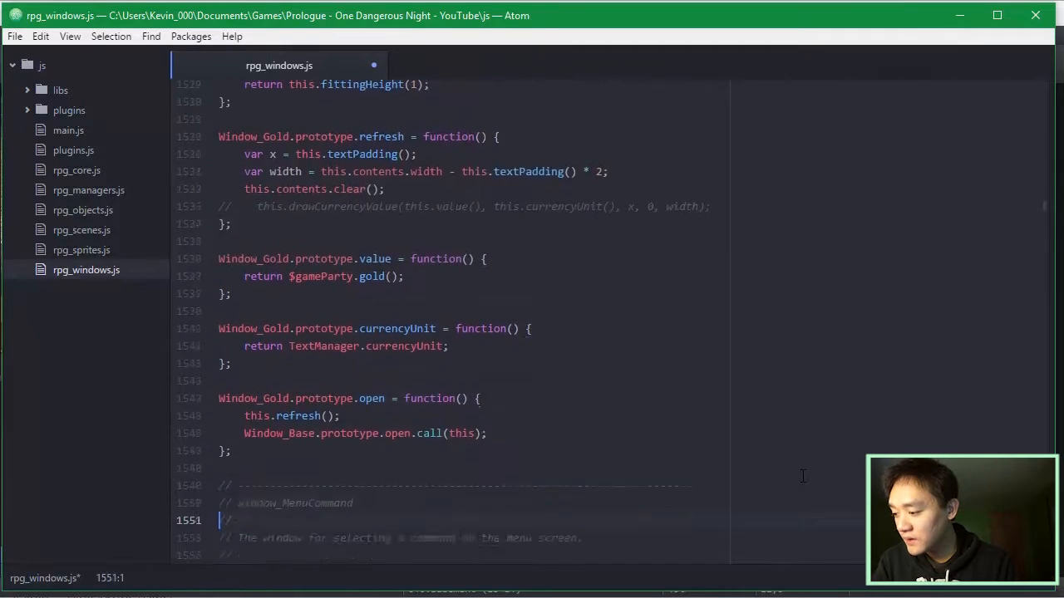
pyautogui.press('Down')
pyautogui.press('Down')
pyautogui.press('Down')
pyautogui.press('Down')
pyautogui.press('Down')
pyautogui.press('Down')
pyautogui.press('Down')
pyautogui.press('Down')
pyautogui.press('Down')
pyautogui.press('Down')
pyautogui.press('Down')
pyautogui.press('Down')
pyautogui.press('Down')
pyautogui.press('Down')
pyautogui.press('Down')
pyautogui.press('Down')
pyautogui.press('Down')
pyautogui.press('Down')
pyautogui.press('Down')
pyautogui.press('Down')
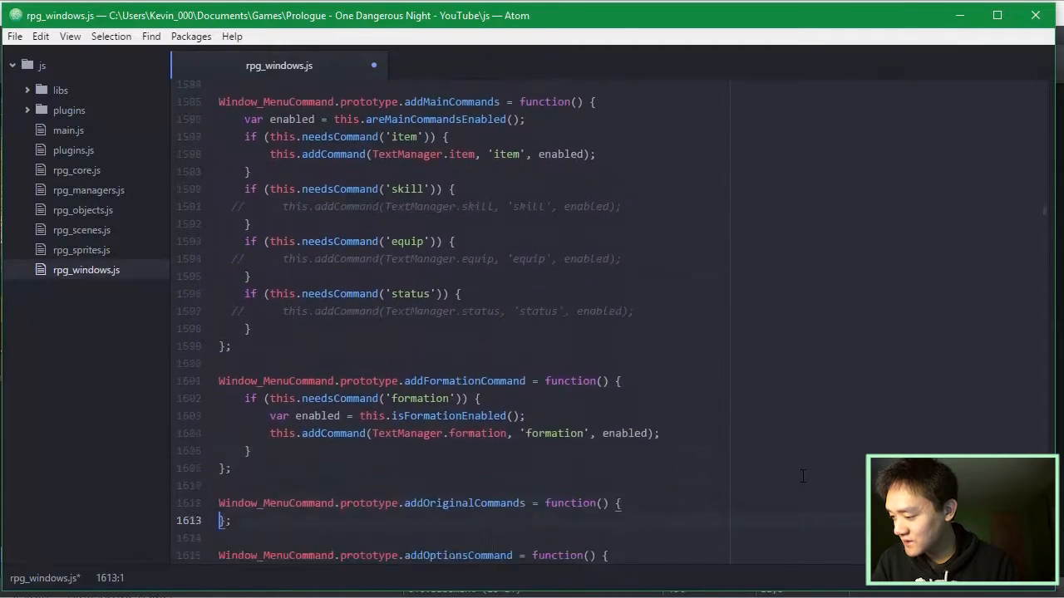
pyautogui.press('Down')
pyautogui.press('Down')
pyautogui.press('Down')
pyautogui.press('Down')
pyautogui.press('Down')
pyautogui.press('Down')
pyautogui.press('Down')
pyautogui.press('Down')
pyautogui.press('Down')
pyautogui.press('Down')
pyautogui.press('Down')
pyautogui.press('Down')
pyautogui.press('Down')
pyautogui.press('Down')
pyautogui.press('Down')
pyautogui.press('Down')
pyautogui.press('Down')
pyautogui.press('Down')
pyautogui.press('Down')
pyautogui.press('Down')
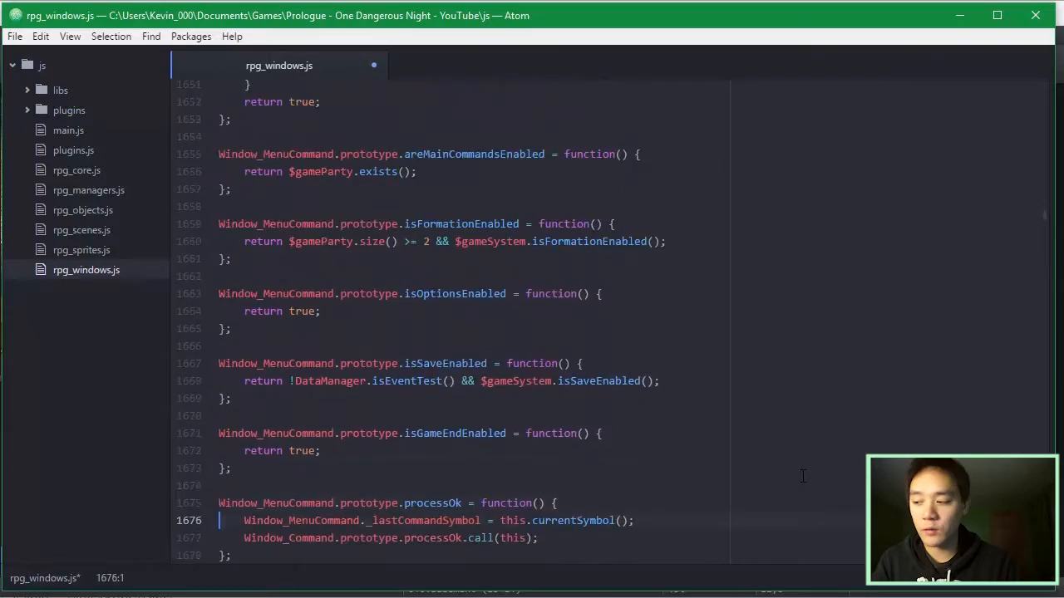
pyautogui.press('Down')
pyautogui.press('Down')
pyautogui.press('Down')
pyautogui.press('Down')
pyautogui.press('Down')
pyautogui.press('Down')
pyautogui.press('Down')
pyautogui.press('Down')
pyautogui.press('Down')
pyautogui.press('Down')
pyautogui.press('Down')
pyautogui.press('Down')
pyautogui.press('Down')
pyautogui.press('Down')
pyautogui.press('Down')
pyautogui.press('Down')
pyautogui.press('Down')
pyautogui.press('Down')
pyautogui.press('Down')
pyautogui.press('Down')
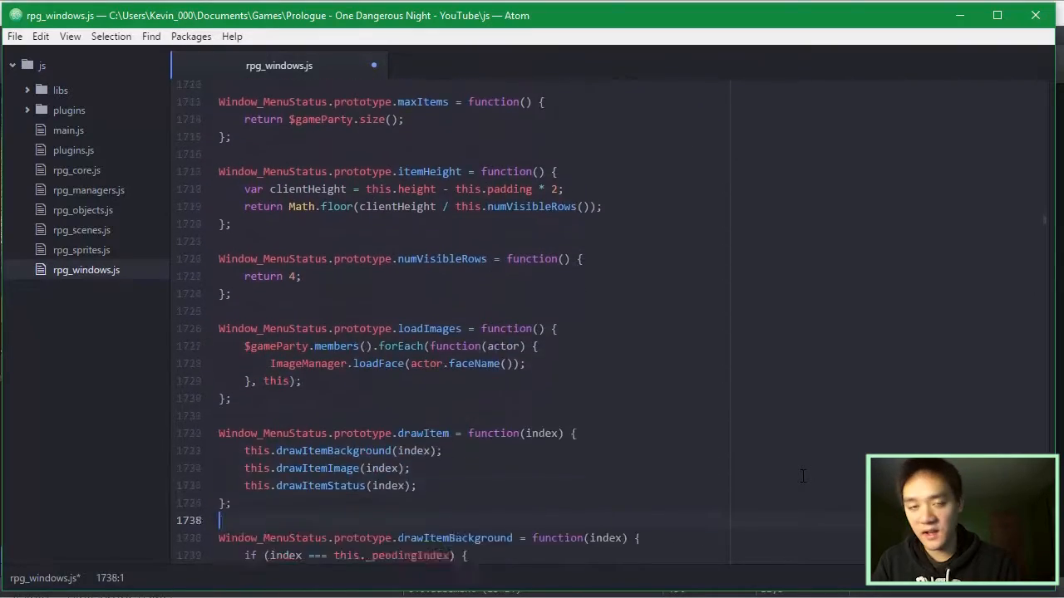
pyautogui.press('Down')
pyautogui.press('Down')
pyautogui.press('Down')
pyautogui.press('Down')
pyautogui.press('Down')
pyautogui.press('Down')
pyautogui.press('Down')
pyautogui.press('Down')
pyautogui.press('Down')
pyautogui.press('Down')
pyautogui.press('Down')
pyautogui.press('Down')
pyautogui.press('Down')
pyautogui.press('Down')
pyautogui.press('Down')
pyautogui.press('Down')
pyautogui.press('Down')
pyautogui.press('Down')
pyautogui.press('Down')
pyautogui.press('Down')
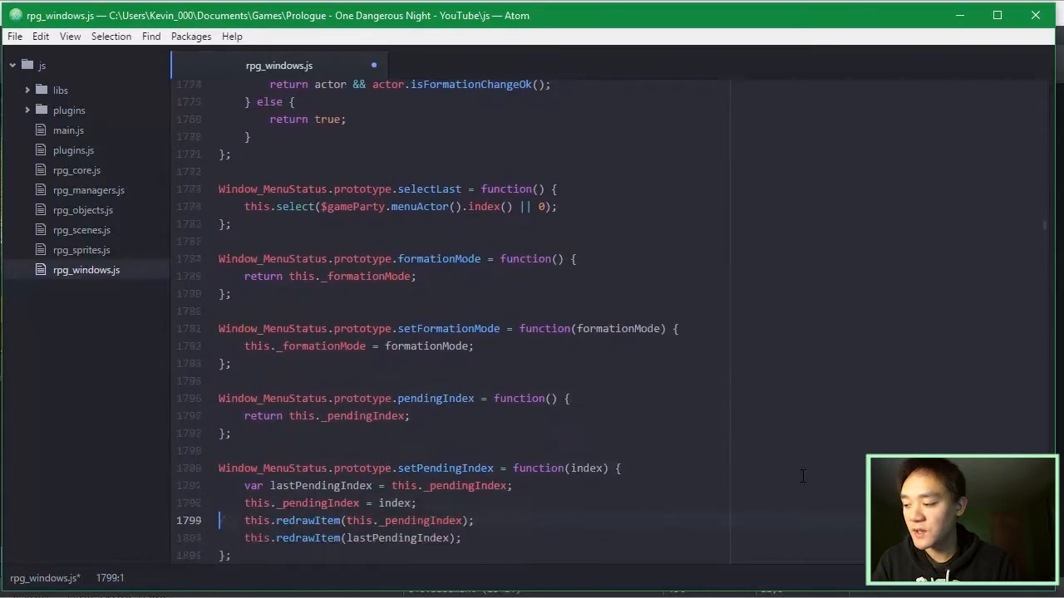
pyautogui.press('Down')
pyautogui.press('Down')
pyautogui.press('Down')
pyautogui.press('Down')
pyautogui.press('Down')
pyautogui.press('Down')
pyautogui.press('Down')
pyautogui.press('Down')
pyautogui.press('Down')
pyautogui.press('Down')
pyautogui.press('Down')
pyautogui.press('Down')
pyautogui.press('Down')
pyautogui.press('Down')
pyautogui.press('Down')
pyautogui.press('Down')
pyautogui.press('Down')
pyautogui.press('Down')
pyautogui.press('Down')
pyautogui.press('Down')
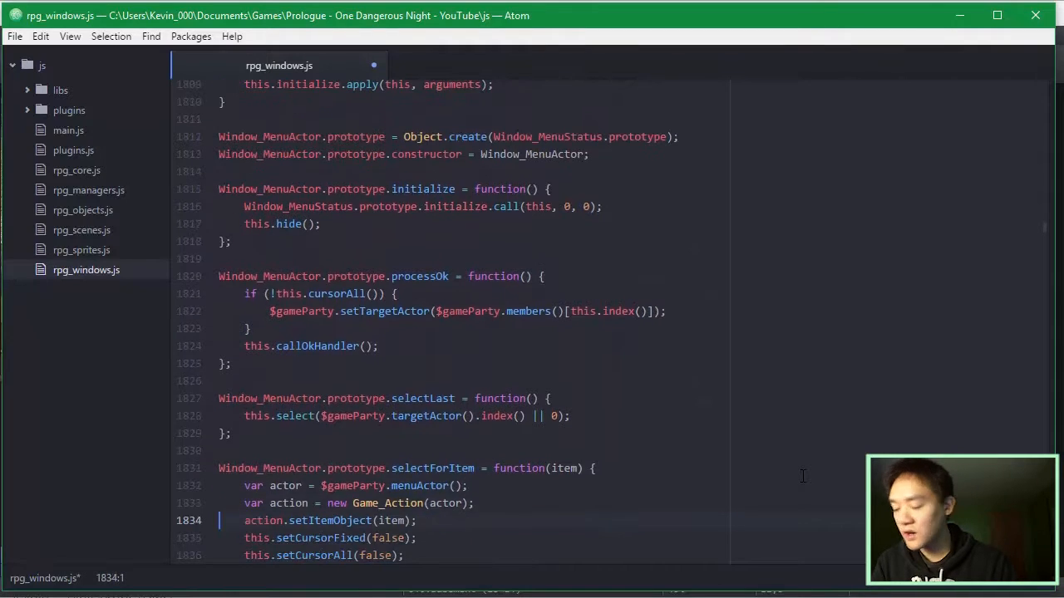
# - Comment out the weapon, armor and keyItem addCommand calls in Window_ItemCategory.prototype.makeCommandList, keeping item active, and save the file
pyautogui.press('Down')
pyautogui.press('Down')
pyautogui.press('Down')
pyautogui.press('Down')
pyautogui.press('Down')
pyautogui.press('Down')
pyautogui.press('Down')
pyautogui.press('Down')
pyautogui.press('Down')
pyautogui.press('Down')
pyautogui.press('Down')
pyautogui.press('Down')
pyautogui.press('Down')
pyautogui.press('Down')
pyautogui.press('Down')
pyautogui.press('Down')
pyautogui.press('Down')
pyautogui.press('Down')
pyautogui.press('Down')
pyautogui.press('Down')
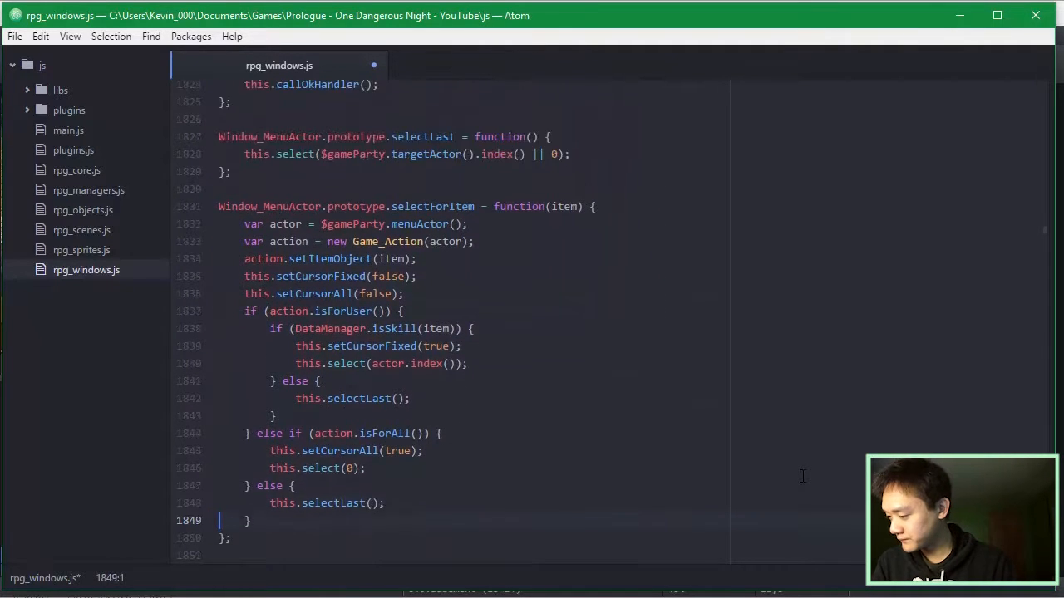
pyautogui.press('Down')
pyautogui.press('Down')
pyautogui.press('Down')
pyautogui.press('Down')
pyautogui.press('Down')
pyautogui.press('Down')
pyautogui.press('Down')
pyautogui.press('Down')
pyautogui.press('Down')
pyautogui.press('Down')
pyautogui.press('Down')
pyautogui.press('Down')
pyautogui.press('Down')
pyautogui.press('Down')
pyautogui.press('Down')
pyautogui.press('Down')
pyautogui.press('Down')
pyautogui.press('Down')
pyautogui.press('Down')
pyautogui.press('Down')
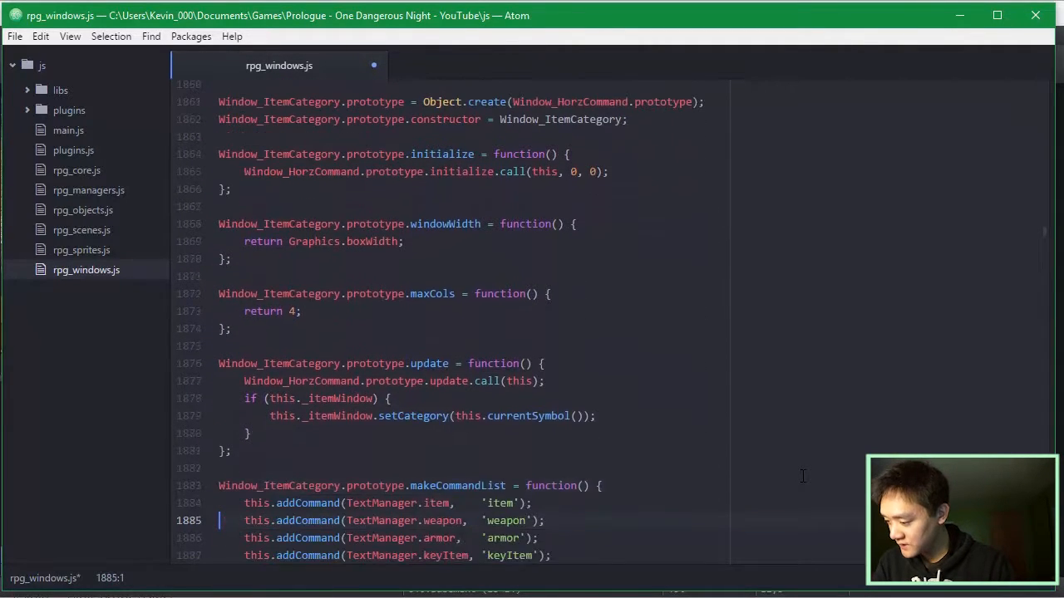
pyautogui.press('Down')
pyautogui.press('Up')
pyautogui.press('Up')
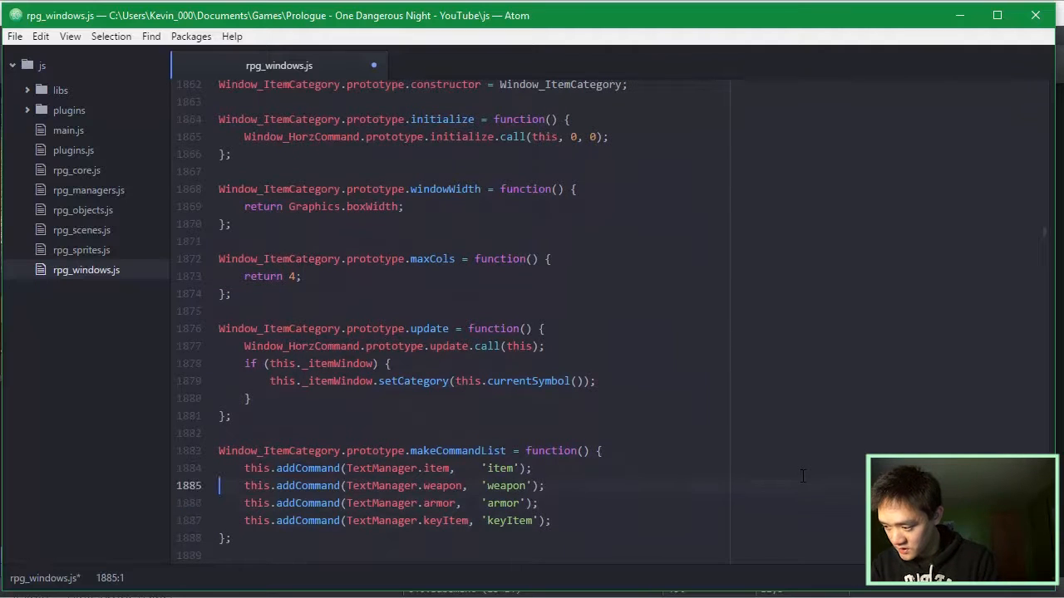
pyautogui.hotkey('ctrl', '/')
pyautogui.press('Down')
pyautogui.hotkey('ctrl', '/')
pyautogui.press('Down')
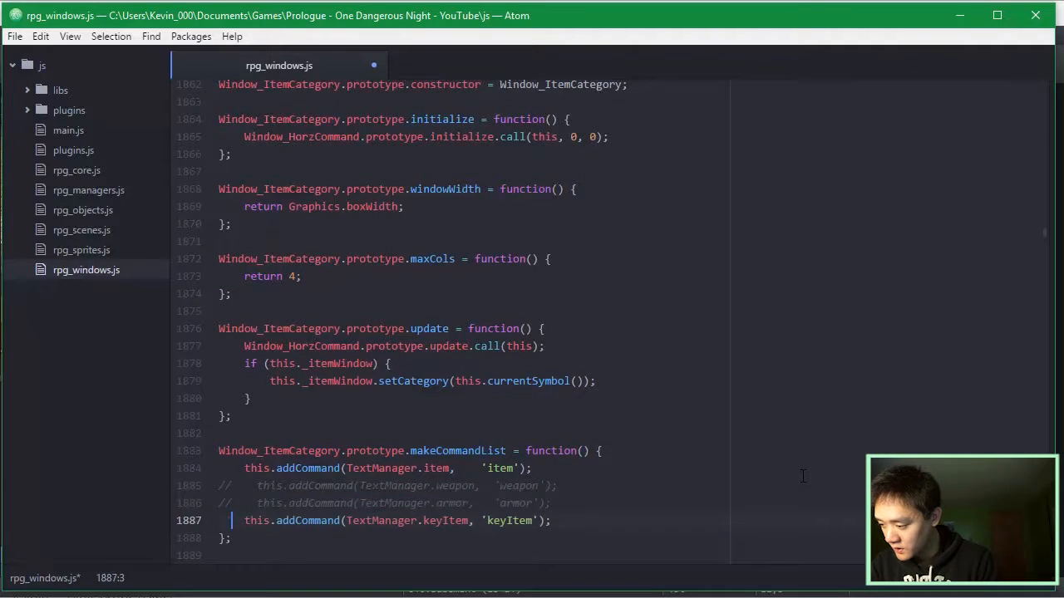
pyautogui.hotkey('ctrl', '/')
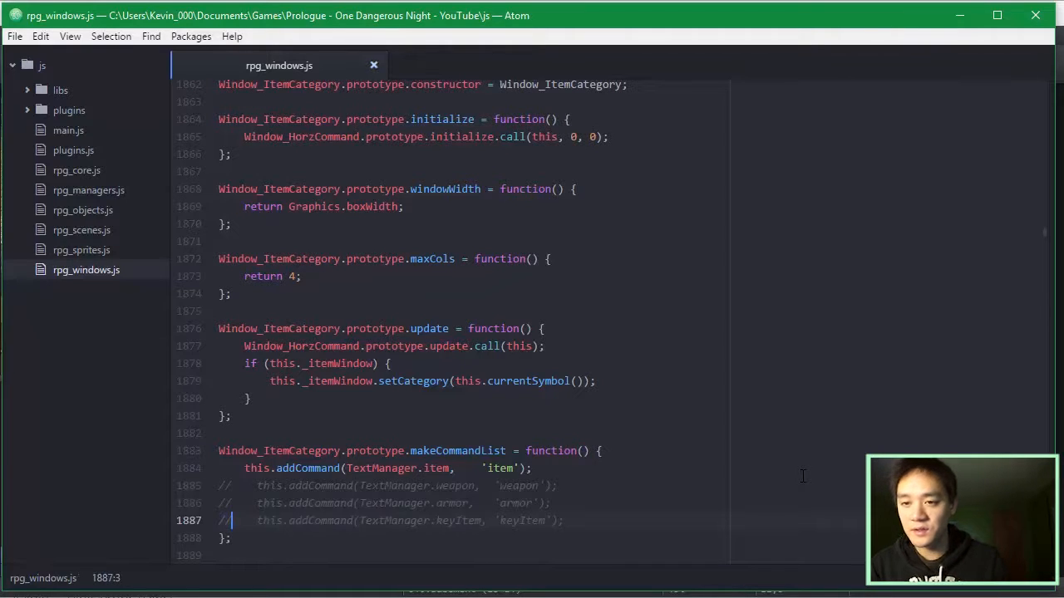
# - Close Atom and the js folder window, and playtest the game in RPG Maker MV from the File 6 save
pyautogui.click(1035, 18)
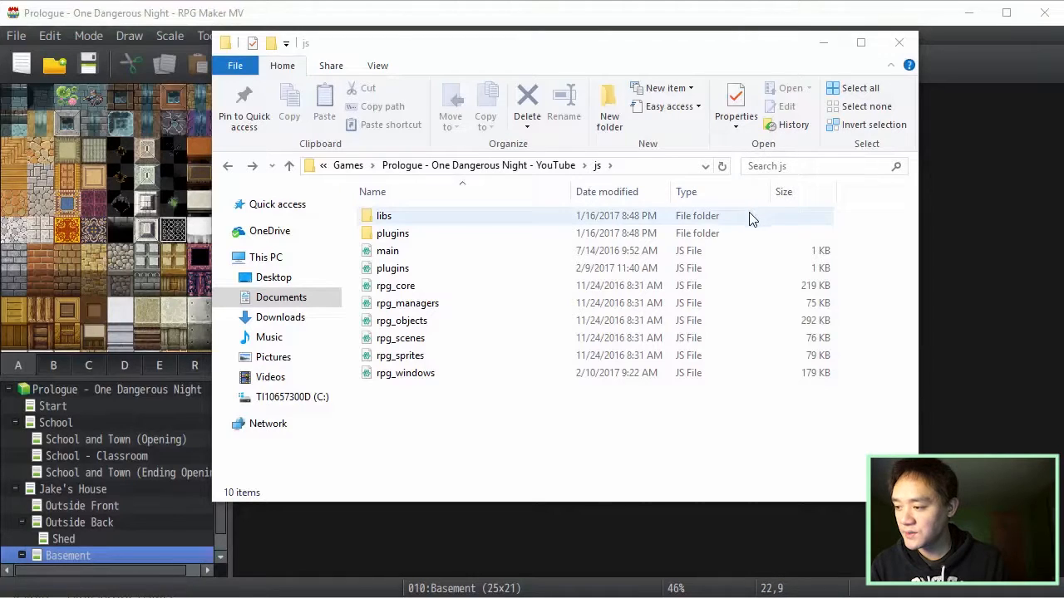
pyautogui.click(899, 42)
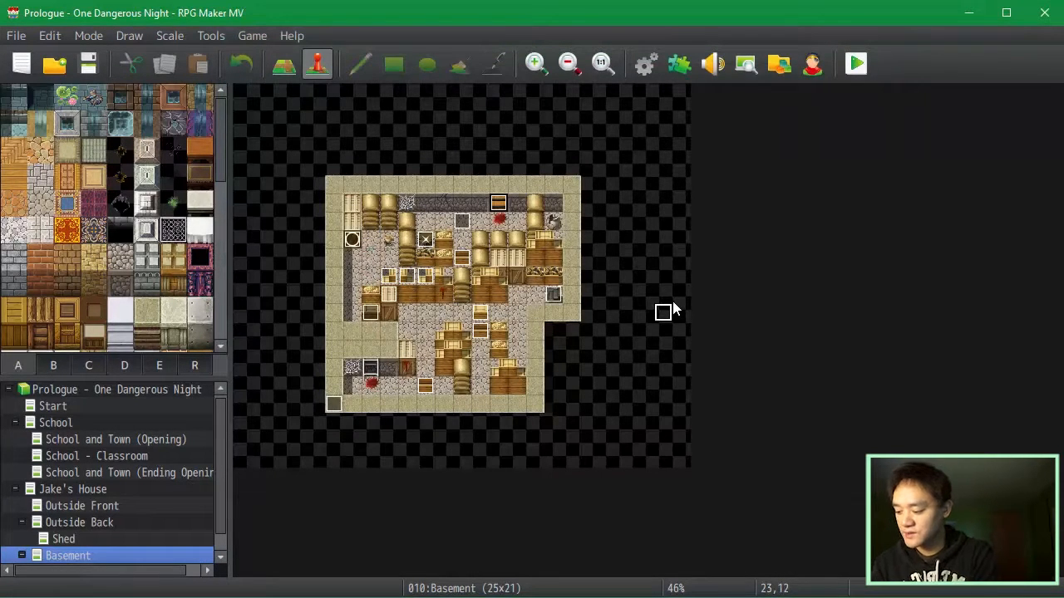
pyautogui.hotkey('ctrl', 'r')
pyautogui.press('Return')
pyautogui.press('Up')
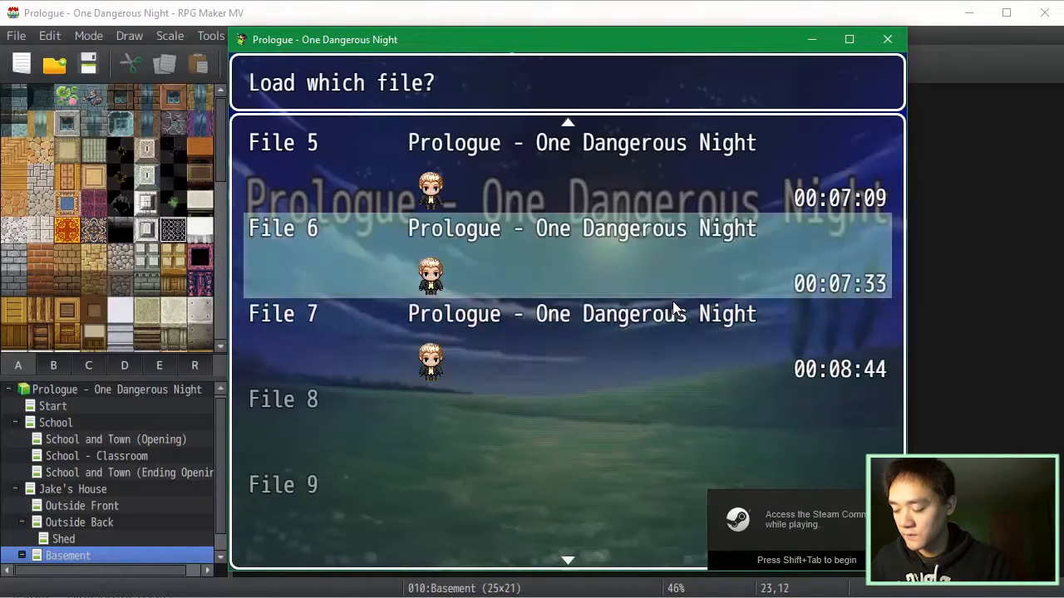
pyautogui.press('Return')
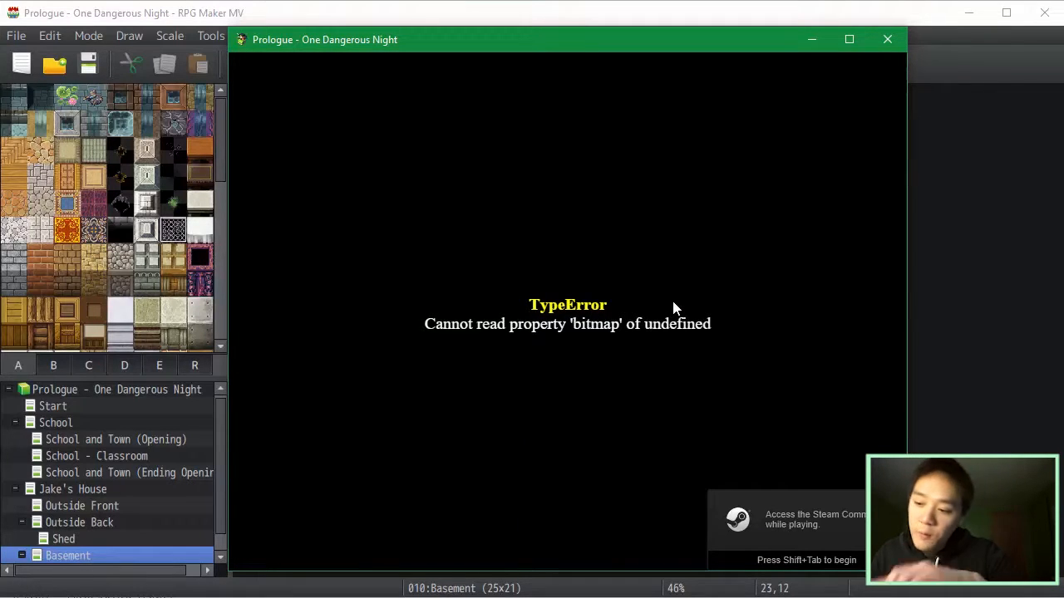
pyautogui.hotkey('alt', 'F4')
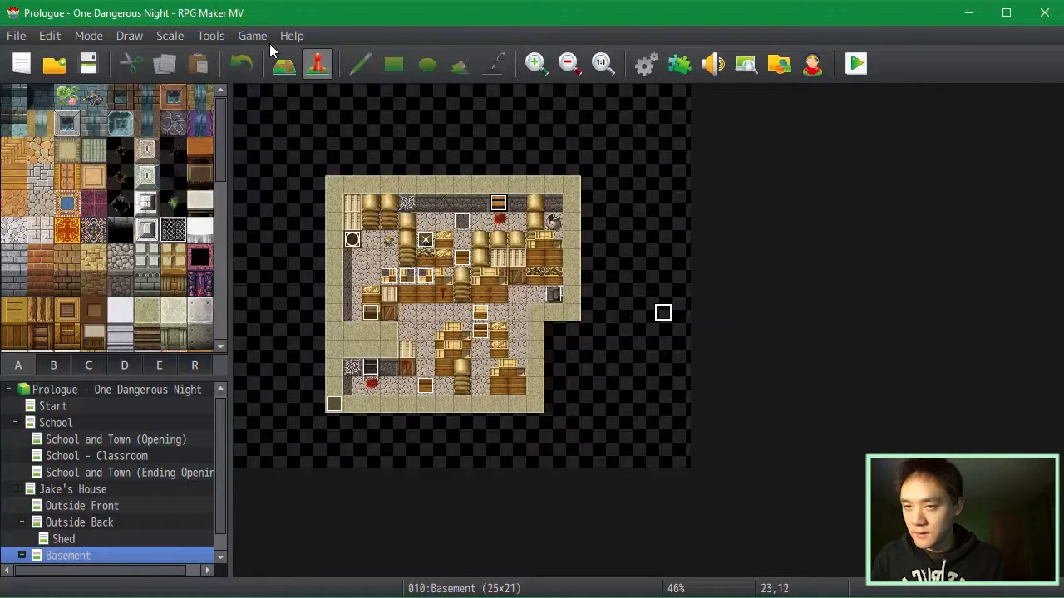
# - Switch back to rpg_windows.js in Atom and uncomment the width, height and Window_Base initialize lines in Window_Gold.prototype.initialize
pyautogui.hotkey('alt', 'Tab')
pyautogui.moveTo(1052, 94); pyautogui.dragTo(1057, 207)
pyautogui.scroll(1, 649, 282)
pyautogui.scroll(-8, 650, 283)
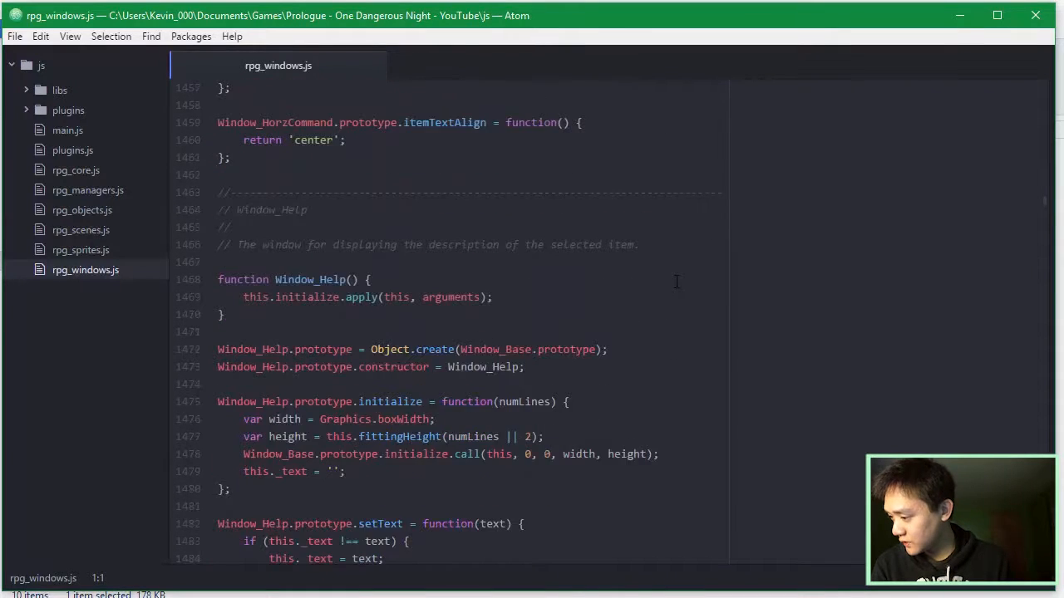
pyautogui.scroll(-12, 649, 283)
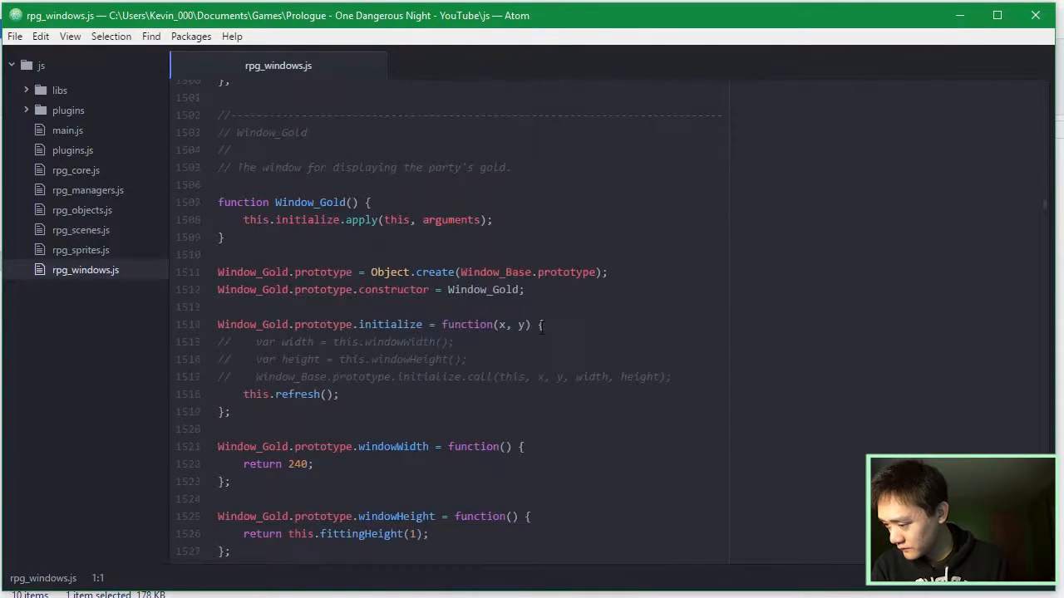
pyautogui.click(230, 377)
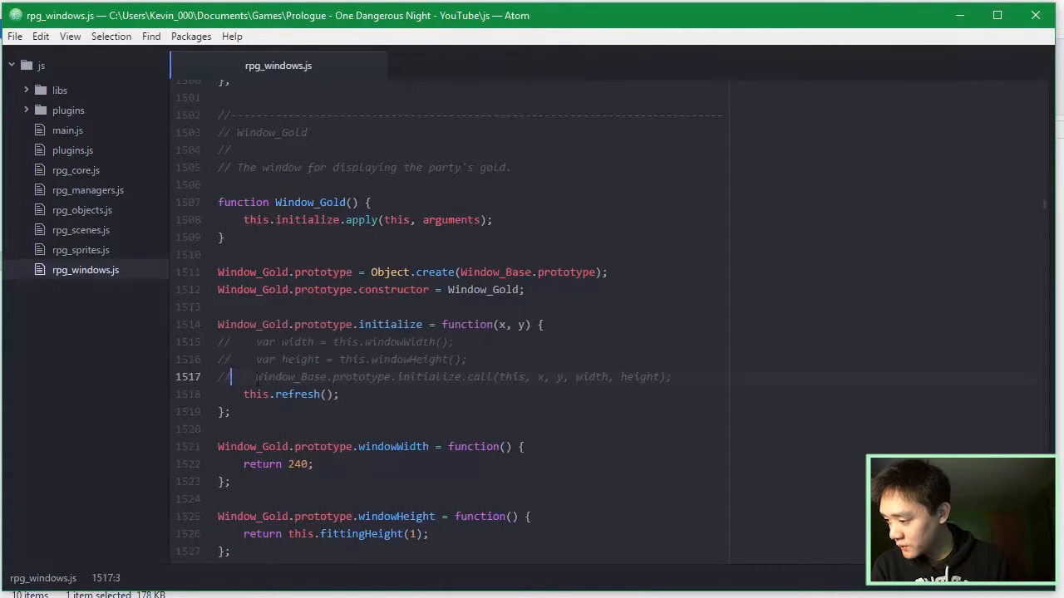
pyautogui.press('BackSpace')
pyautogui.press('BackSpace')
pyautogui.press('Up')
pyautogui.press('Right')
pyautogui.press('Right')
pyautogui.press('Right')
pyautogui.press('Right')
pyautogui.press('Right')
pyautogui.press('Right')
pyautogui.press('Right')
pyautogui.press('Right')
pyautogui.press('Right')
pyautogui.press('Right')
pyautogui.press('Right')
pyautogui.press('Right')
pyautogui.press('Right')
pyautogui.press('Left')
pyautogui.press('Left')
pyautogui.press('Left')
pyautogui.press('Left')
pyautogui.press('Left')
pyautogui.press('Left')
pyautogui.press('Left')
pyautogui.press('Left')
pyautogui.press('Left')
pyautogui.press('Left')
pyautogui.press('Left')
pyautogui.press('BackSpace')
pyautogui.press('BackSpace')
pyautogui.press('Up')
pyautogui.press('Delete')
pyautogui.press('Delete')
# - Set the width variable in Window_Gold.prototype.initialize to 0 and turn the original this.windowWidth() call into a trailing comment
pyautogui.press('Right')
pyautogui.press('Right')
pyautogui.press('Right')
pyautogui.press('Right')
pyautogui.press('Right')
pyautogui.press('Right')
pyautogui.press('Right')
pyautogui.press('Right')
pyautogui.press('Right')
pyautogui.press('Right')
pyautogui.press('Right')
pyautogui.press('Right')
pyautogui.press('Right')
pyautogui.press('Right')
pyautogui.press('Right')
pyautogui.press('Right')
pyautogui.write('0')
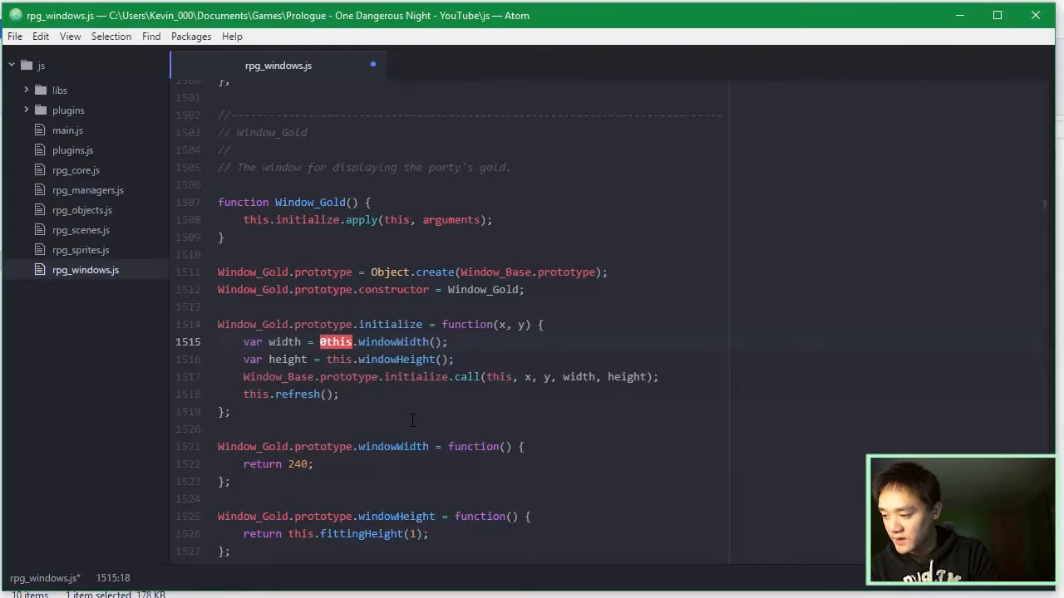
pyautogui.write(' //')
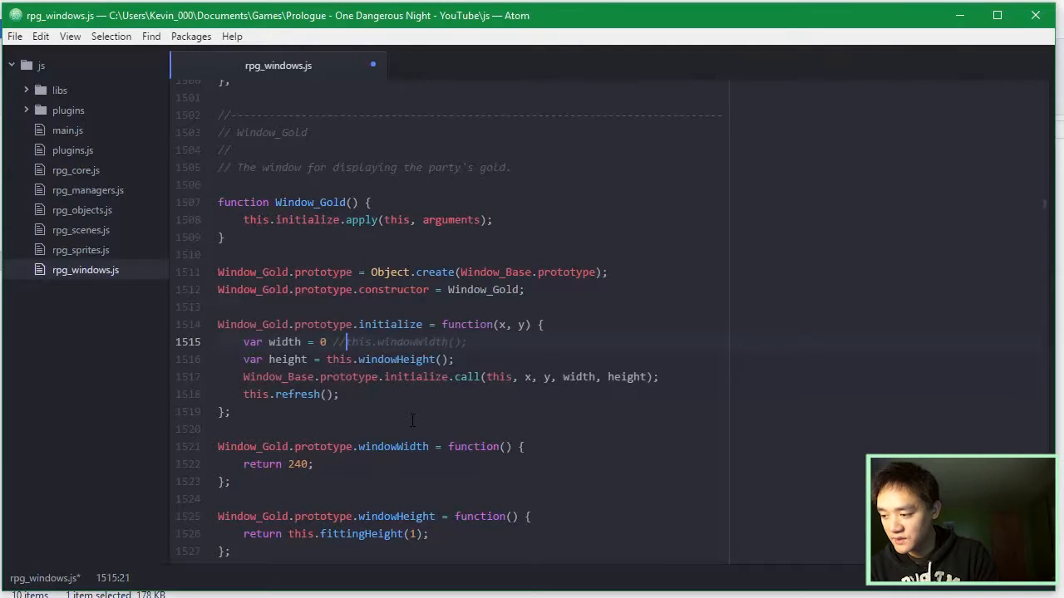
# - Set the height variable in Window_Gold.prototype.initialize to 0, comment out the trailing this.windowHeight() call, and save the file
pyautogui.press('Down')
pyautogui.press('Left')
pyautogui.press('Left')
pyautogui.press('Left')
pyautogui.write('//')
pyautogui.press('Left')
pyautogui.press('Left')
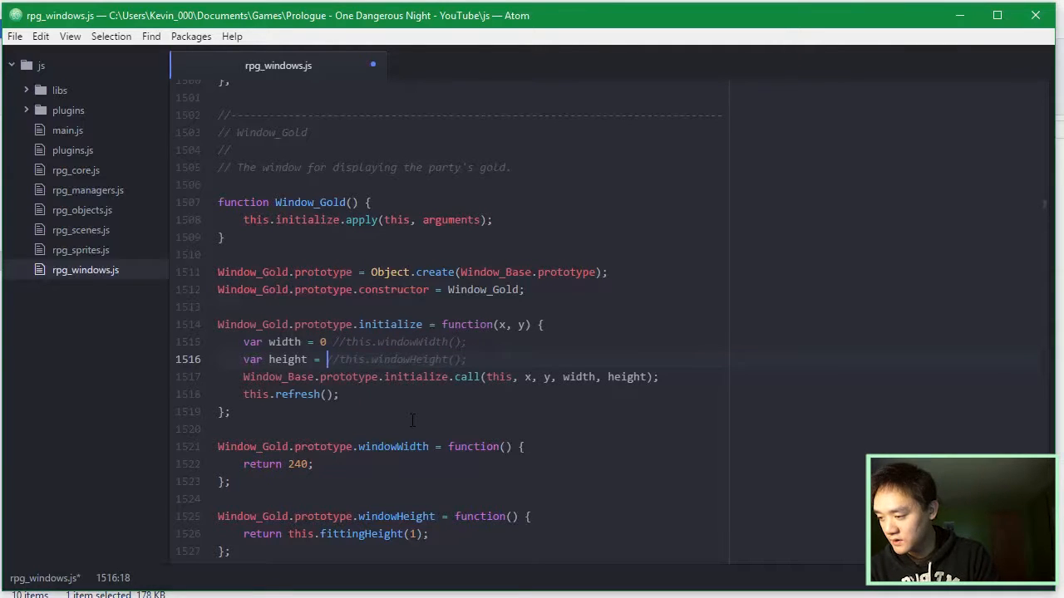
pyautogui.write('0')
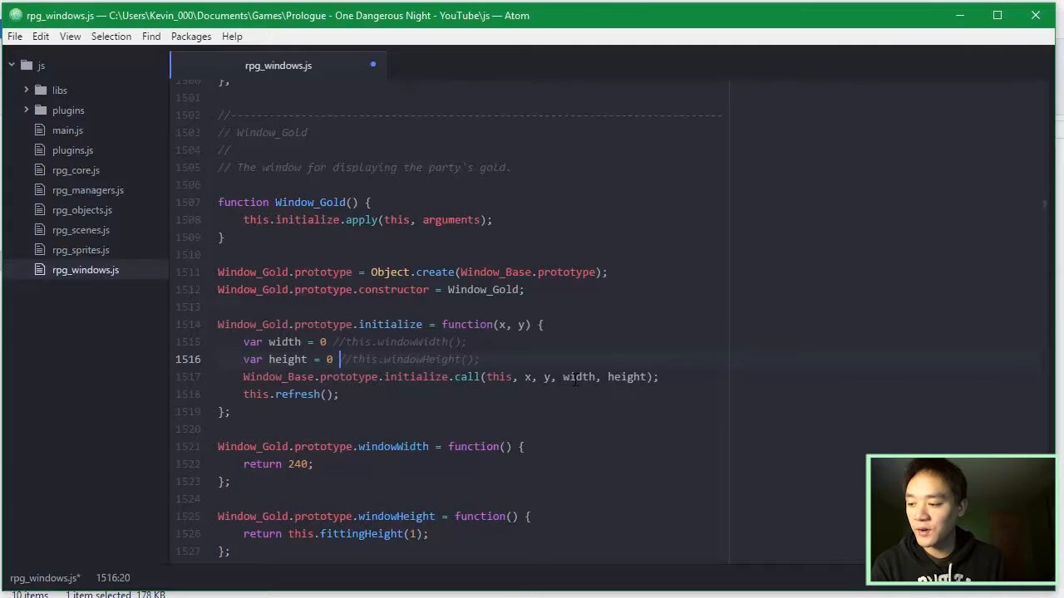
pyautogui.moveTo(449, 380); pyautogui.dragTo(621, 380)
pyautogui.click(622, 381)
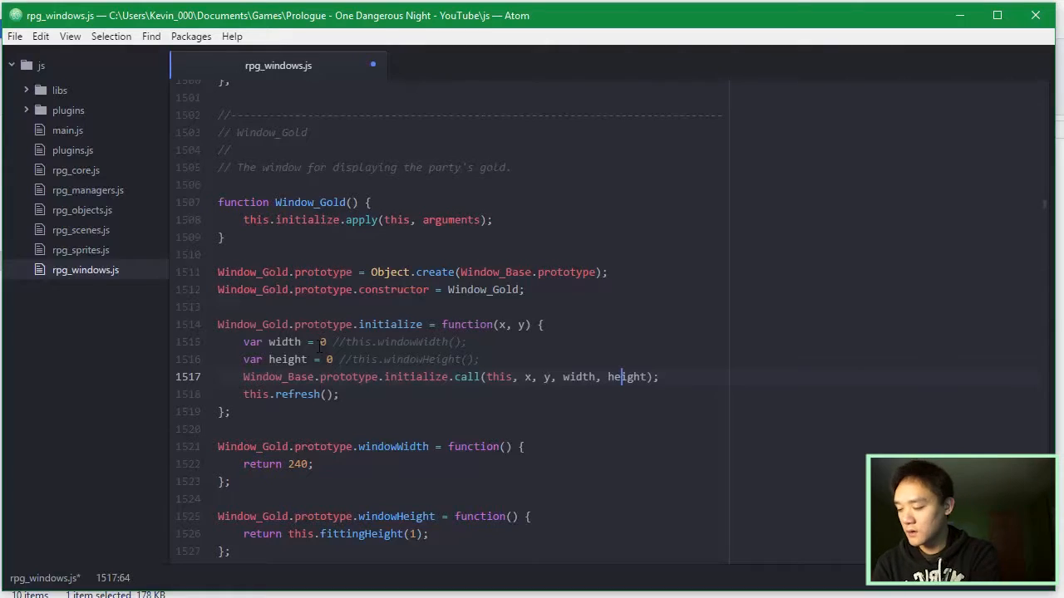
pyautogui.hotkey('ctrl', 's')
# - Switch to RPG Maker MV, start a playtest, continue from the File 6 save and open the in-game main menu
pyautogui.hotkey('alt', 'Tab')
pyautogui.hotkey('alt', 'Tab')
pyautogui.hotkey('alt', 'Tab')
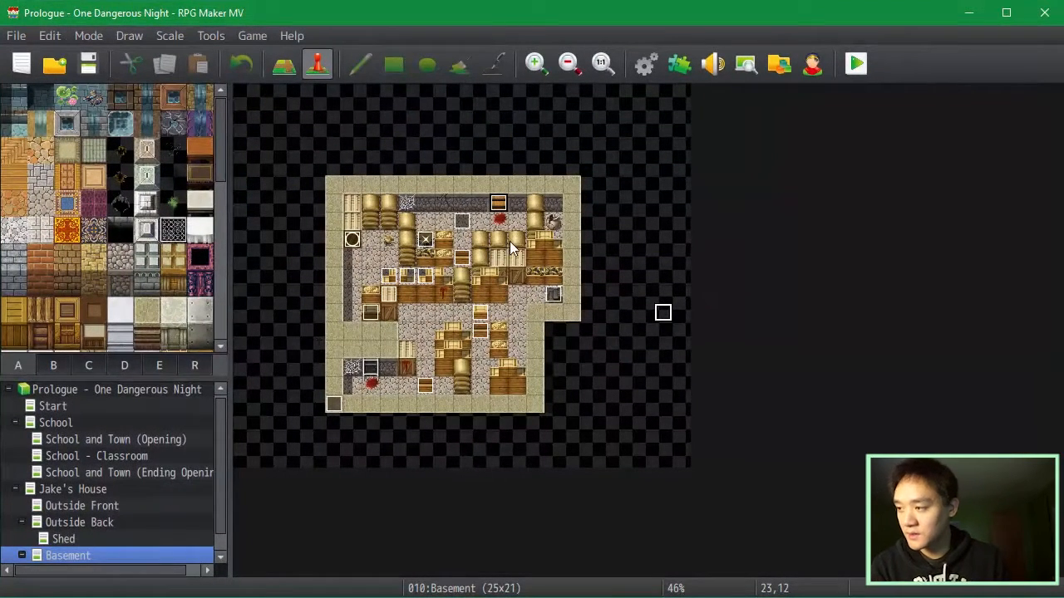
pyautogui.click(858, 64)
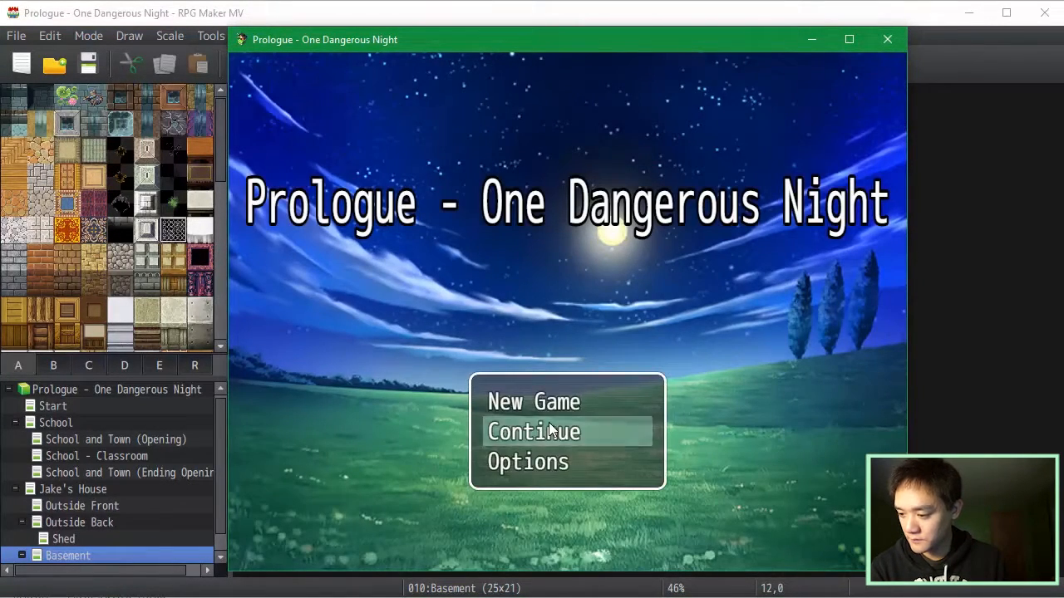
pyautogui.click(547, 424)
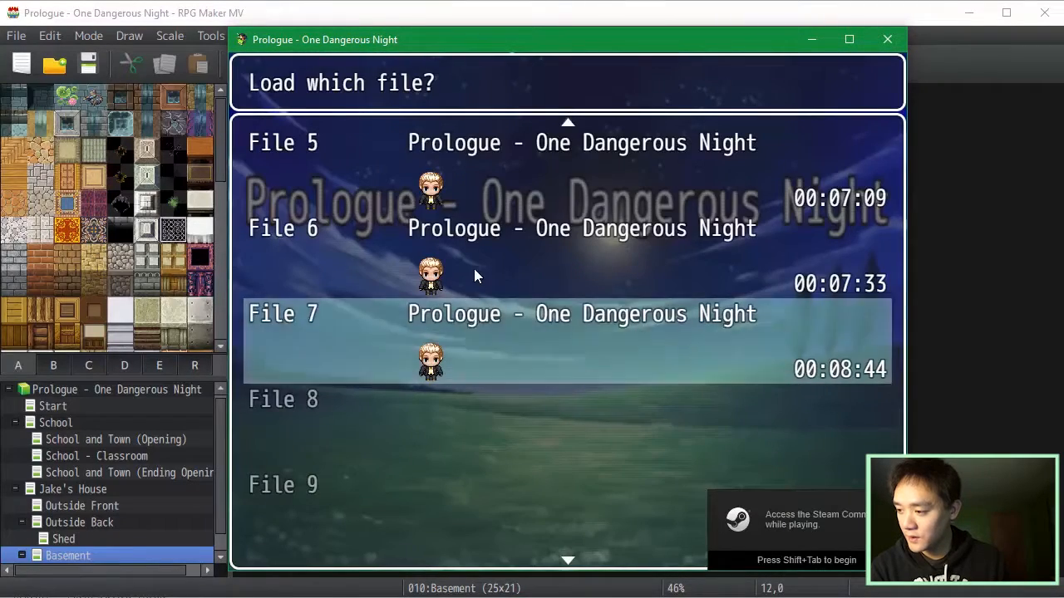
pyautogui.click(476, 265)
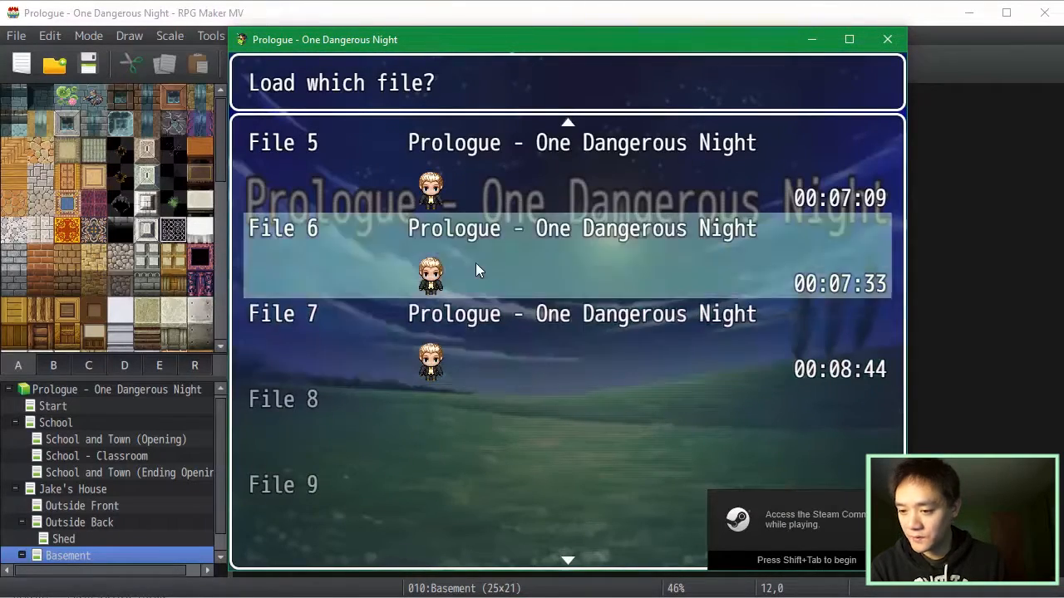
pyautogui.click(475, 264)
pyautogui.press('Escape')
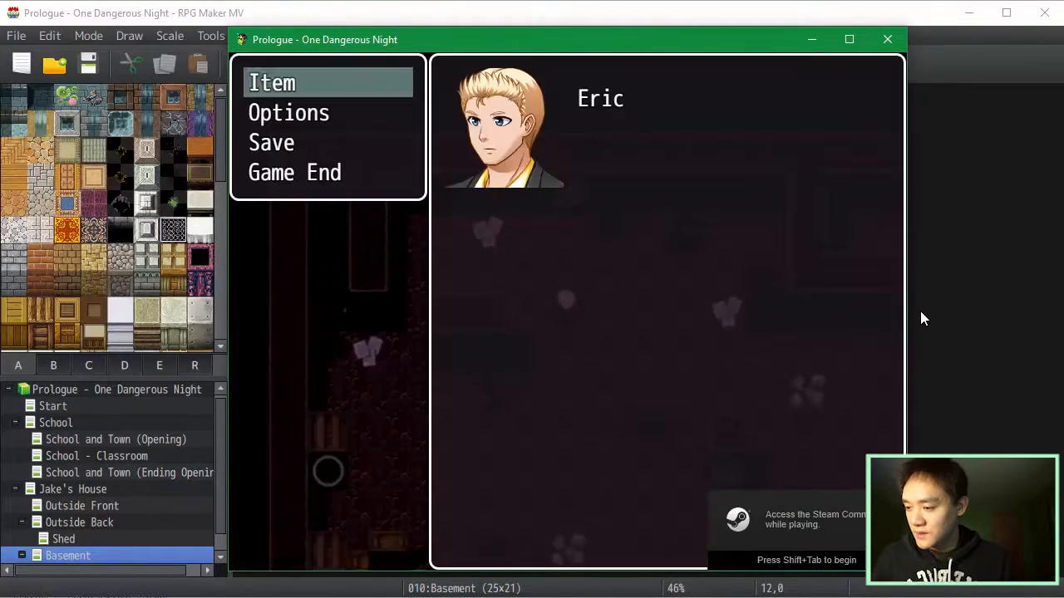
# - Go through the main menu commands, check the Item screen, and close the playtest
pyautogui.press('Down')
pyautogui.press('Down')
pyautogui.press('Down')
pyautogui.press('Up')
pyautogui.press('Up')
pyautogui.press('Up')
pyautogui.press('Return')
pyautogui.press('Escape')
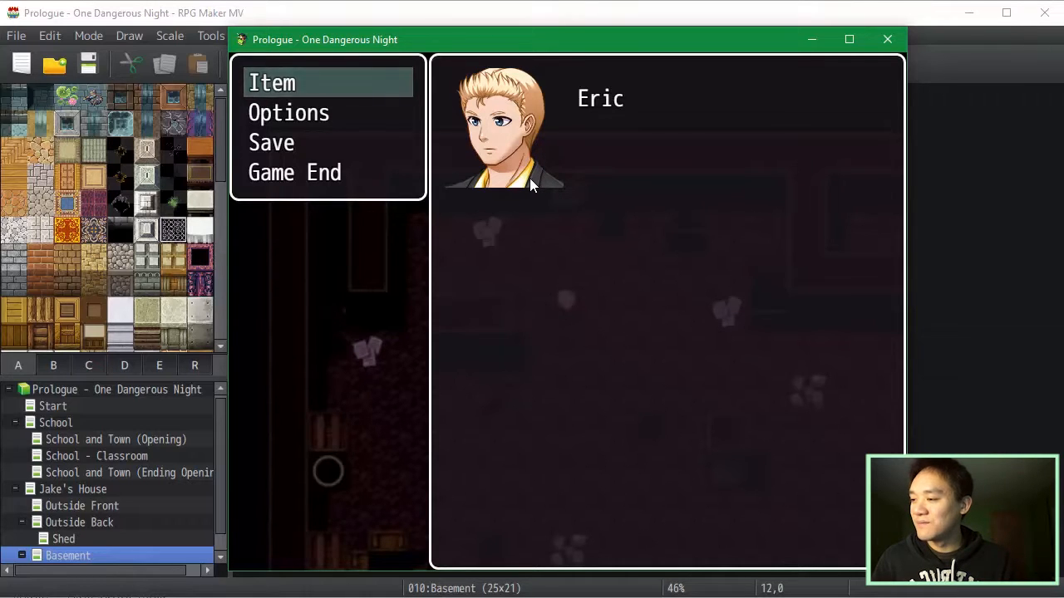
pyautogui.click(887, 39)
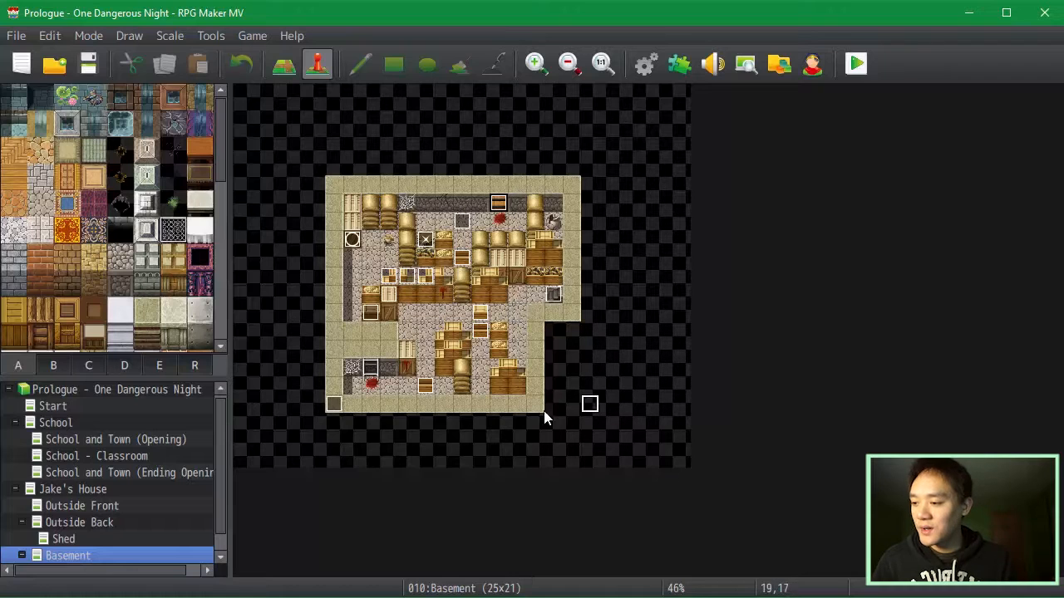
pyautogui.click(310, 328)
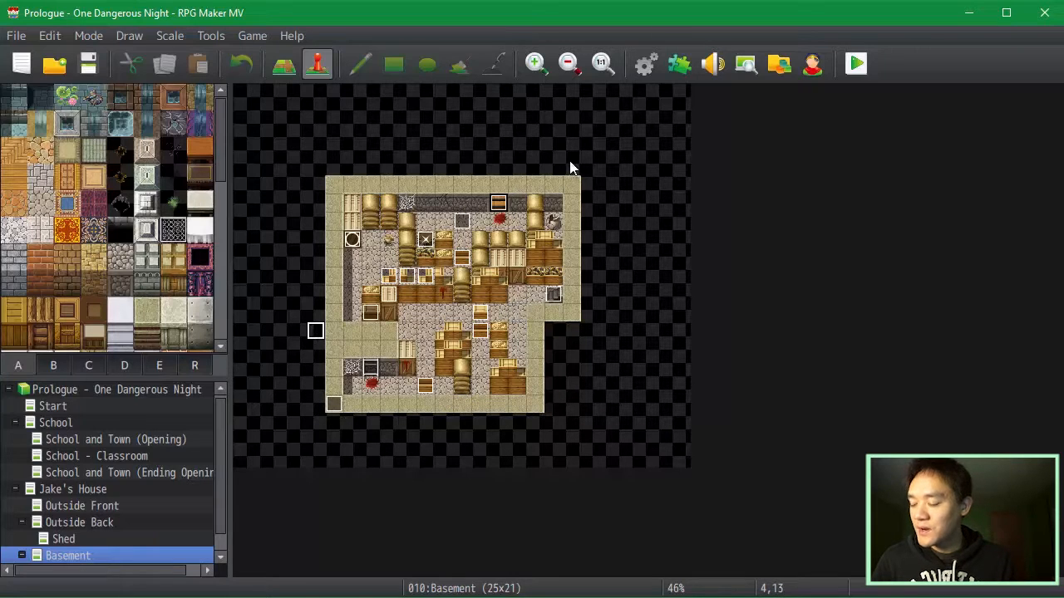
pyautogui.click(520, 146)
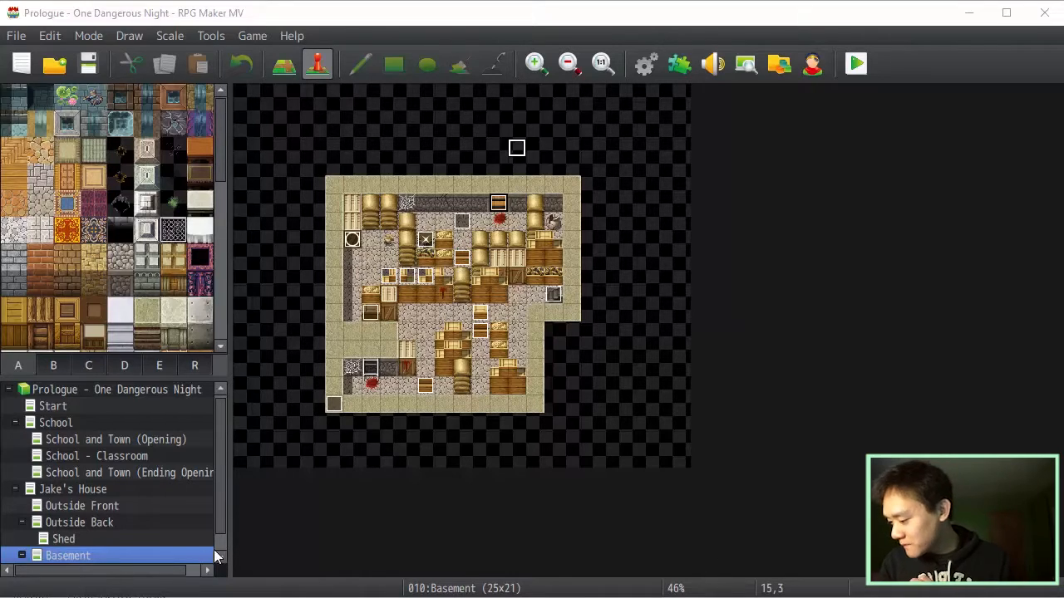
pyautogui.click(678, 409)
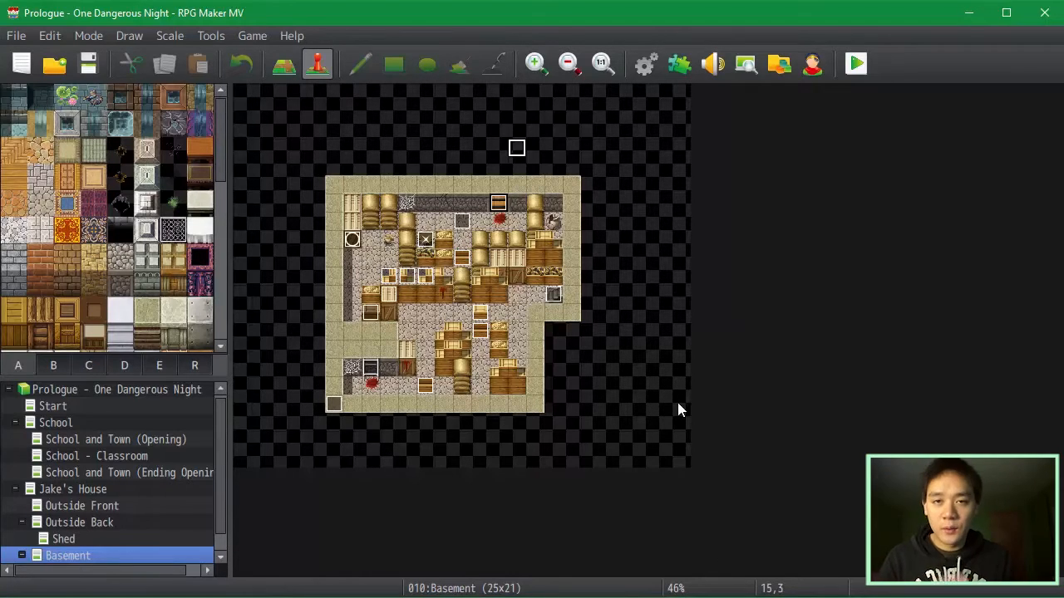
# - Open the project's js/plugins folder to view the plugin files, and close the folder window
pyautogui.click(252, 35)
pyautogui.click(266, 79)
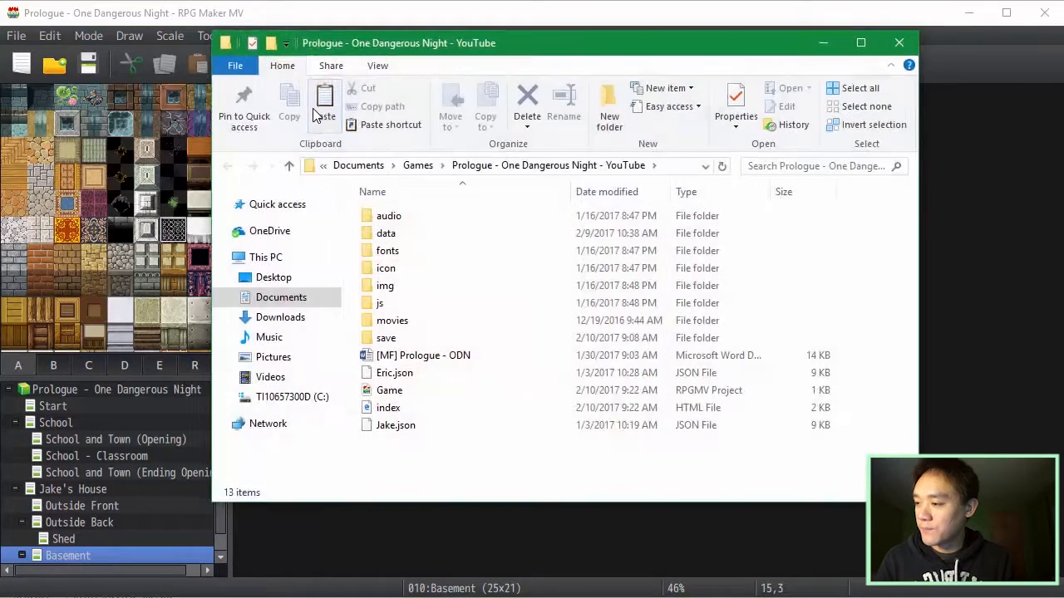
pyautogui.click(380, 302)
pyautogui.doubleClick(387, 303)
pyautogui.click(402, 233)
pyautogui.doubleClick(403, 233)
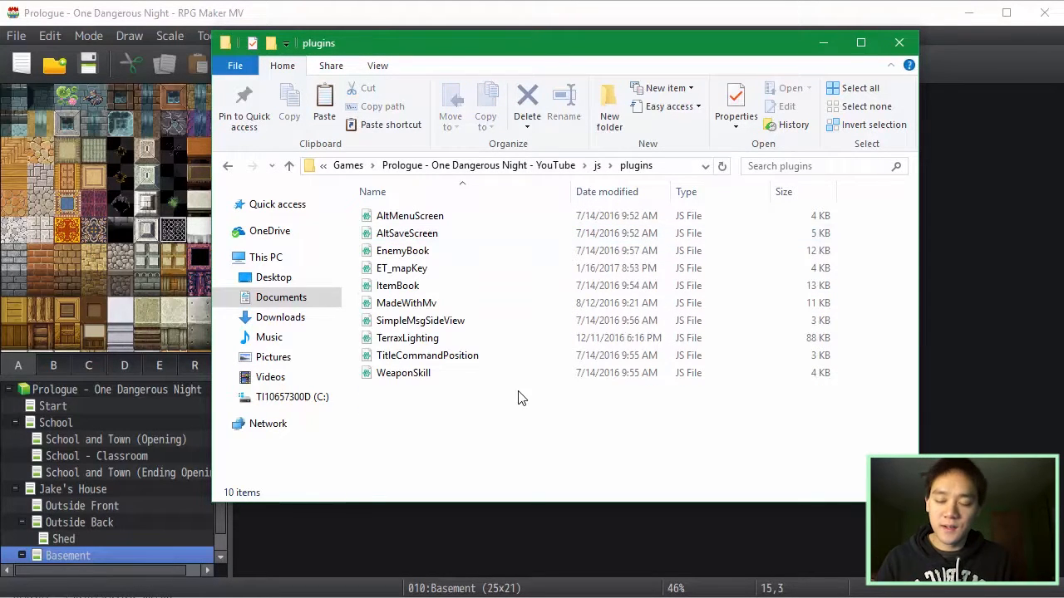
pyautogui.click(898, 42)
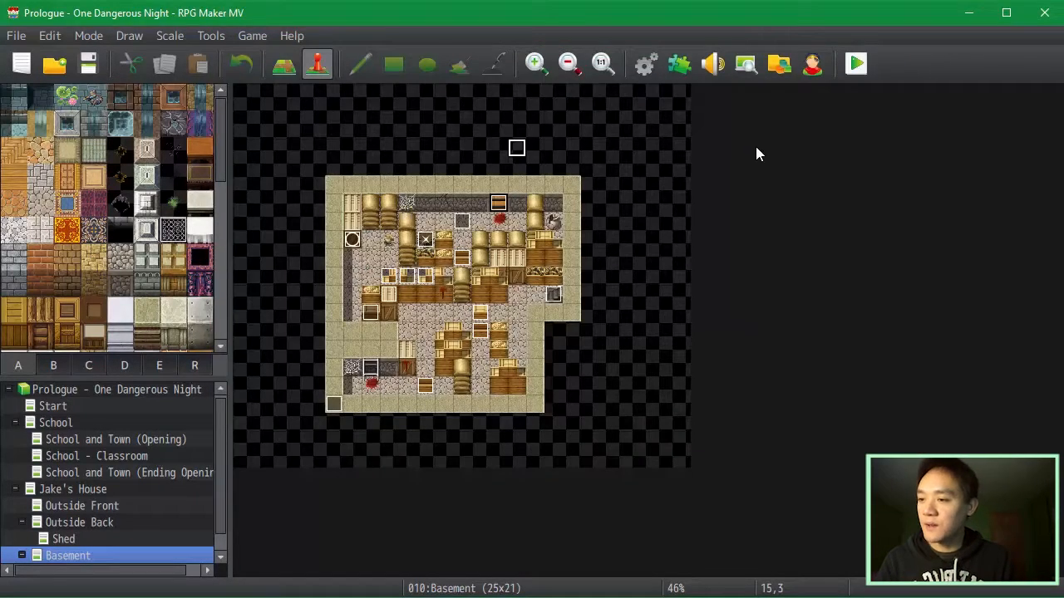
# - Open the Plugin Manager, read the help text of the ET_mapKey plugin, and leave its entry without adding it
pyautogui.click(686, 68)
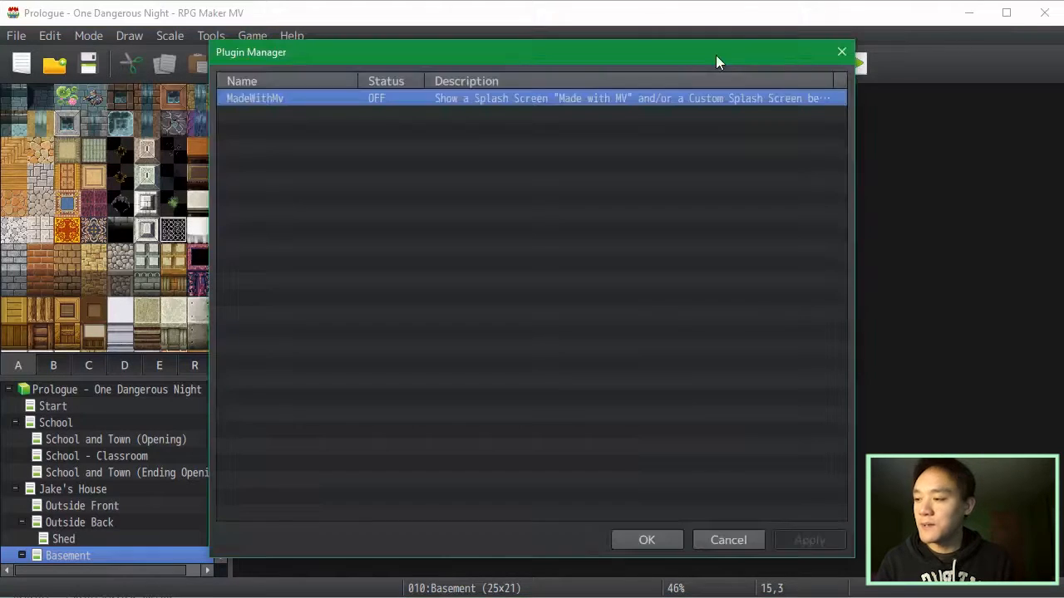
pyautogui.click(509, 114)
pyautogui.doubleClick(521, 118)
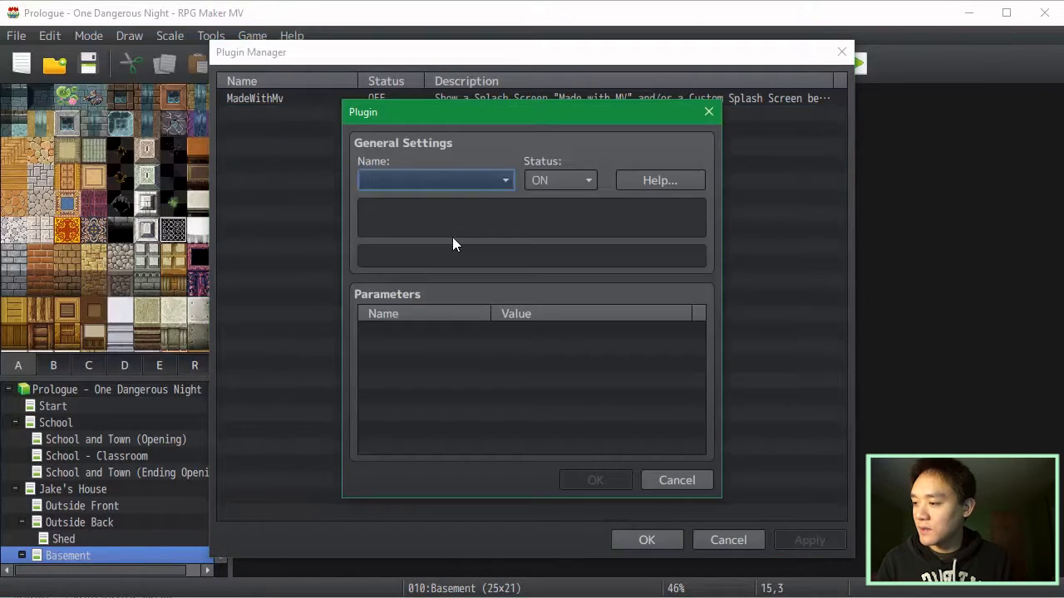
pyautogui.click(473, 185)
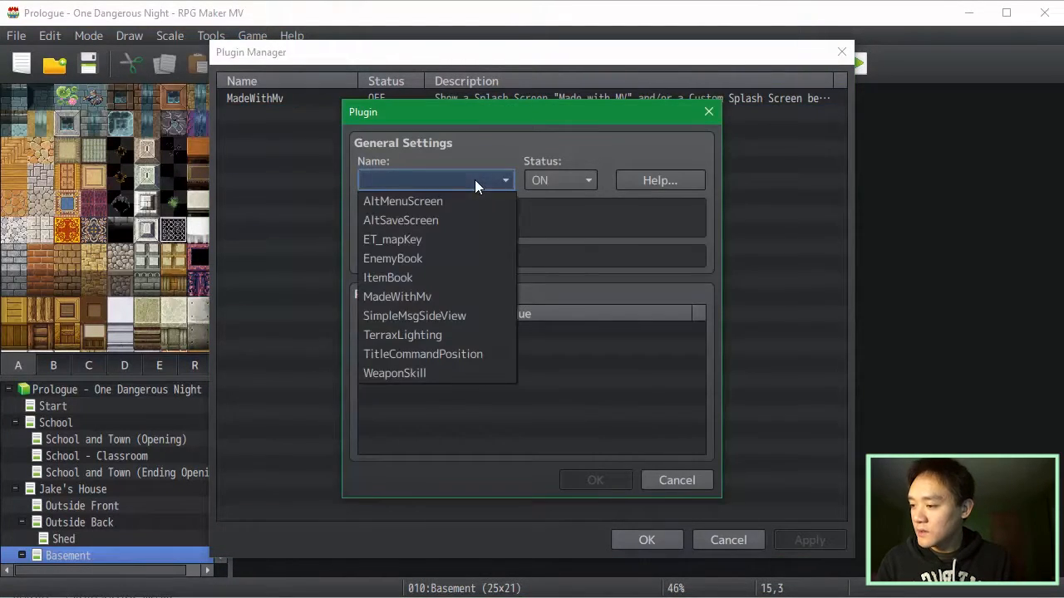
pyautogui.click(464, 240)
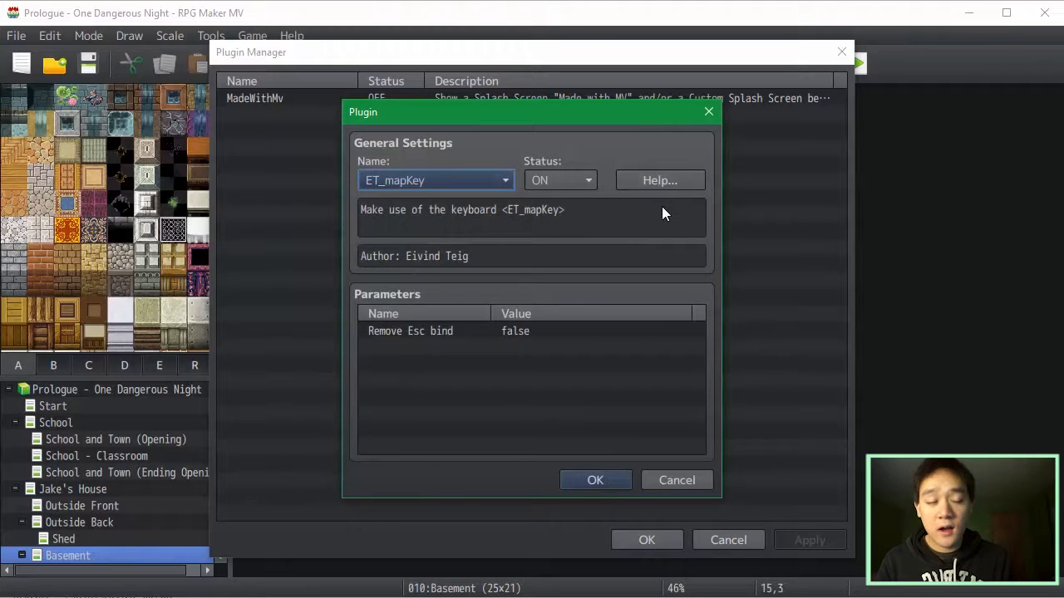
pyautogui.click(676, 186)
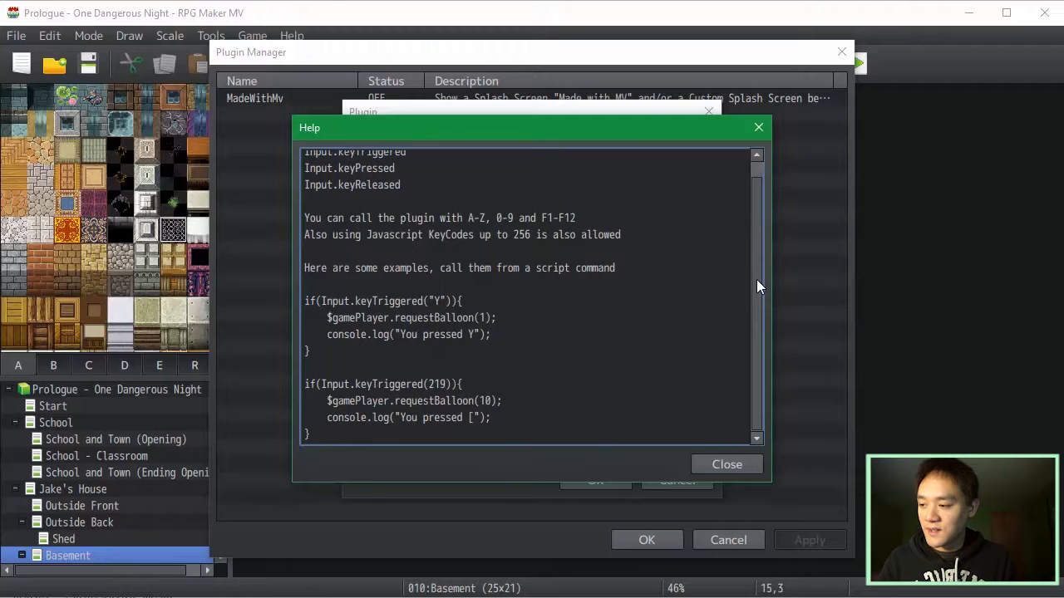
pyautogui.moveTo(756, 281); pyautogui.dragTo(754, 214)
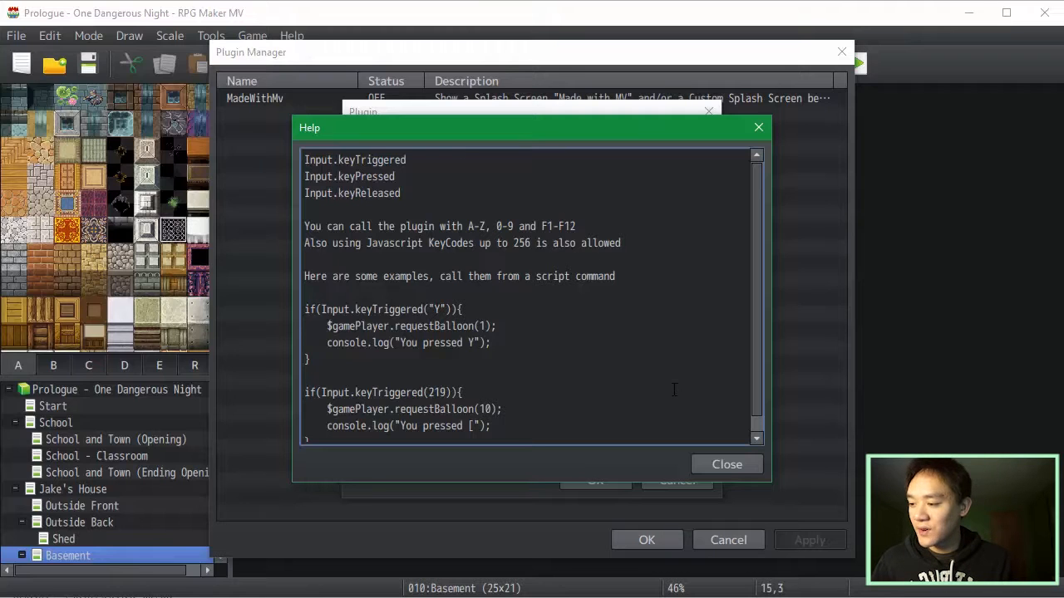
pyautogui.click(718, 466)
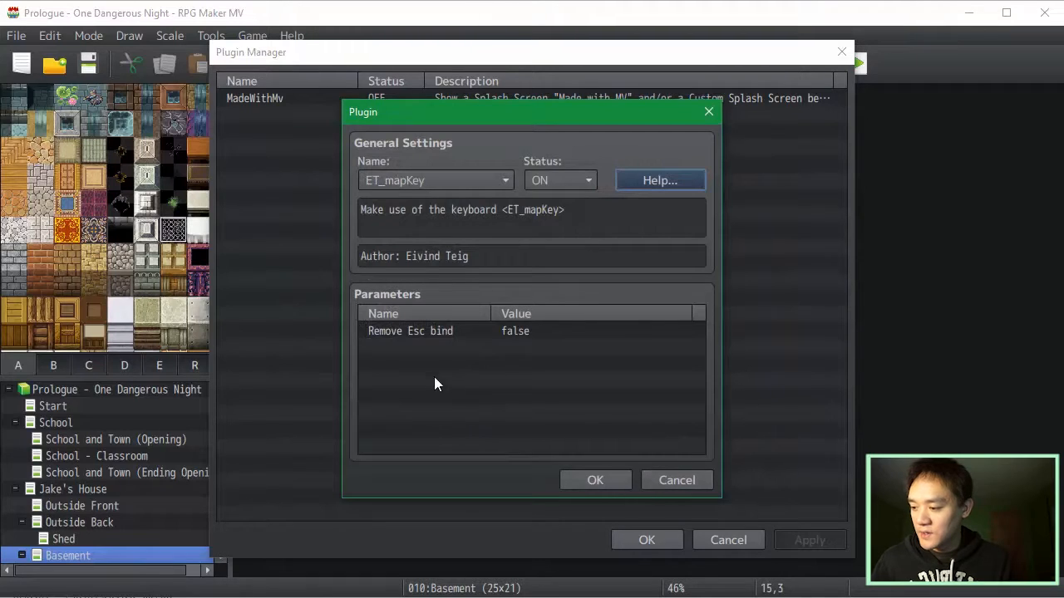
pyautogui.click(669, 480)
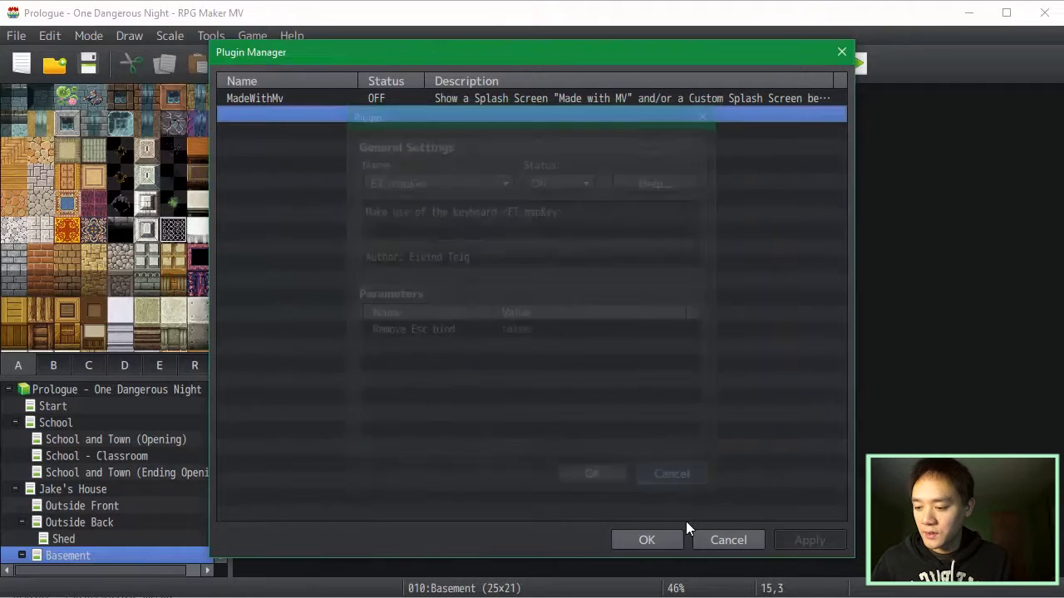
# - Add the ET_mapKey plugin with status ON to the project's plugin list and confirm the Plugin Manager
pyautogui.doubleClick(541, 118)
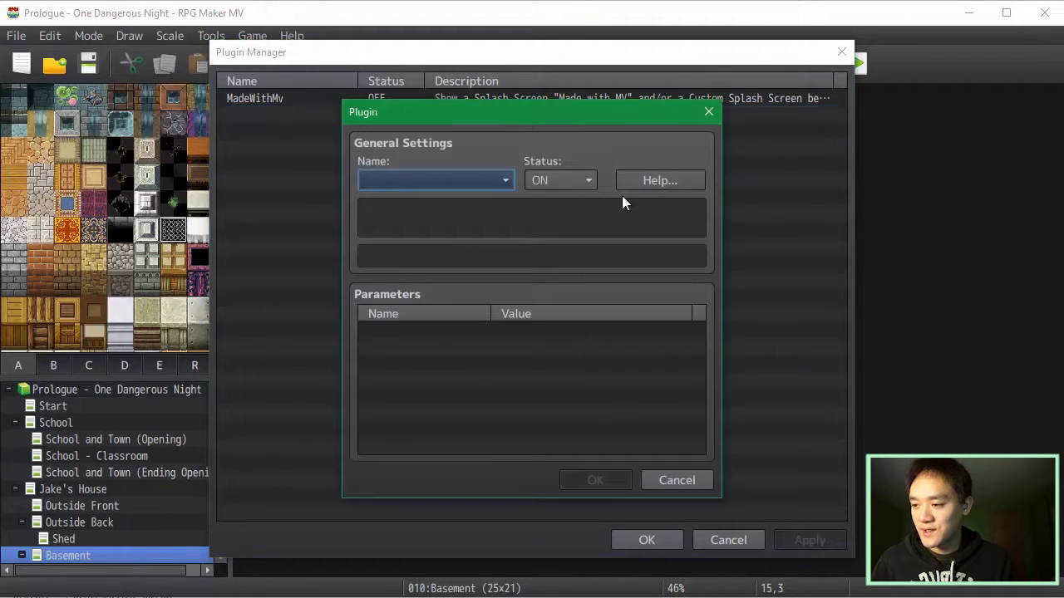
pyautogui.click(491, 181)
pyautogui.click(463, 243)
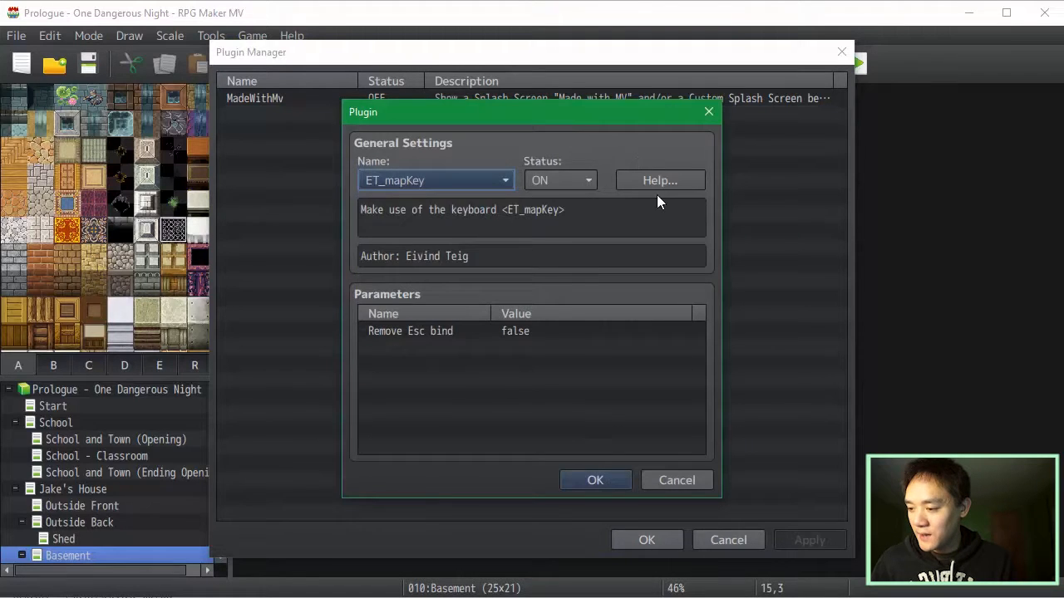
pyautogui.click(606, 483)
pyautogui.click(646, 538)
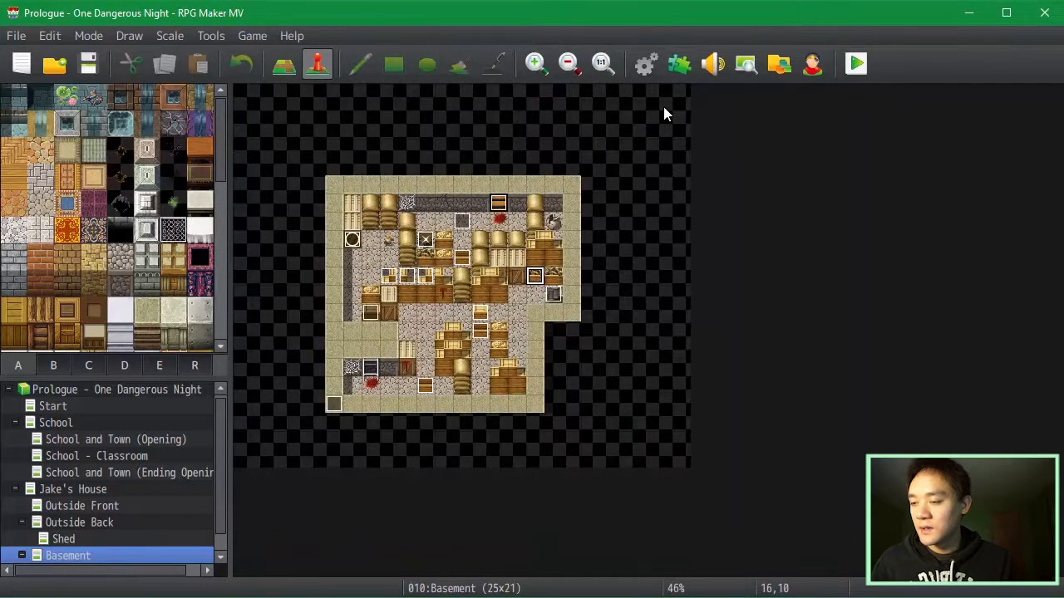
# - In the database's Flashlight common event, change the first conditional branch from the Pagedown button to a Script condition
pyautogui.press('F9')
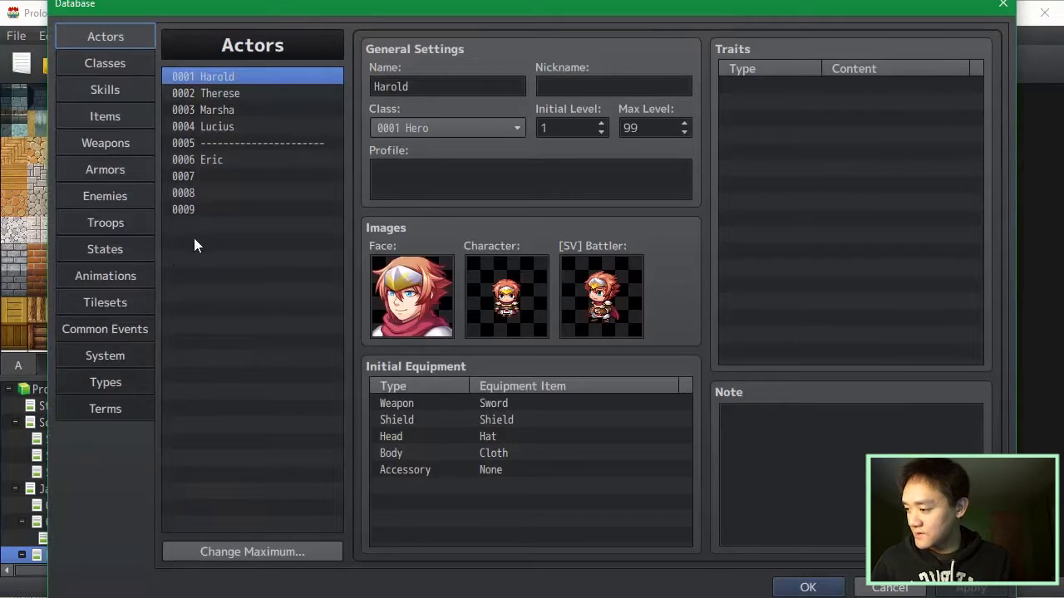
pyautogui.click(148, 324)
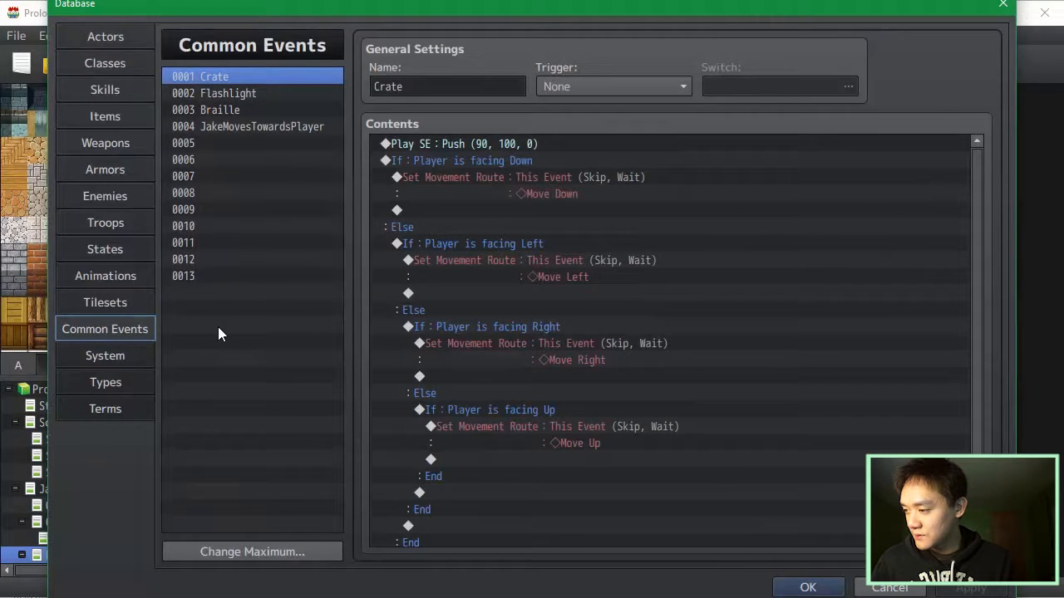
pyautogui.click(235, 98)
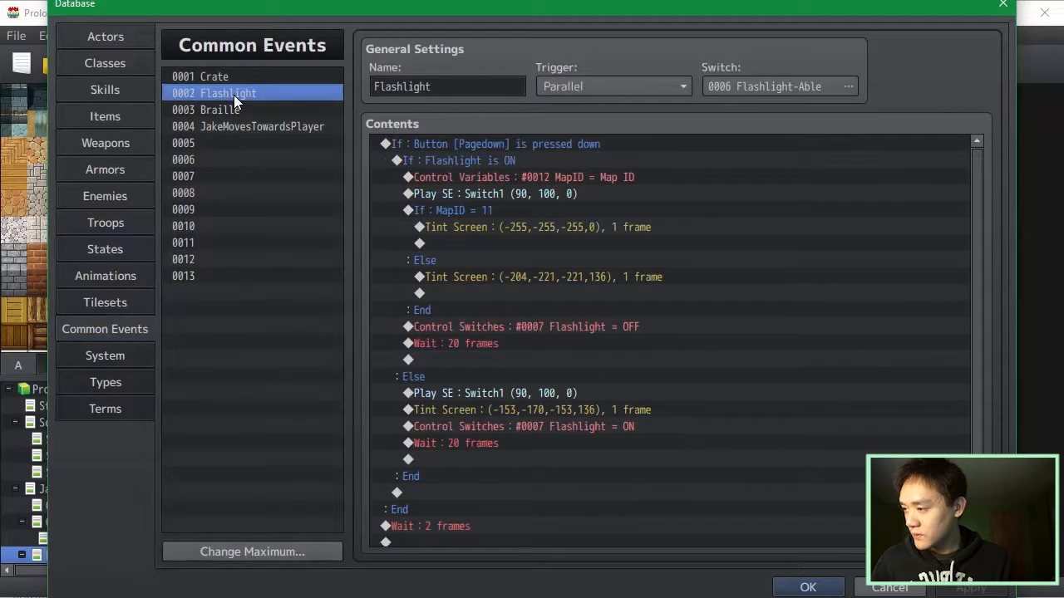
pyautogui.click(456, 141)
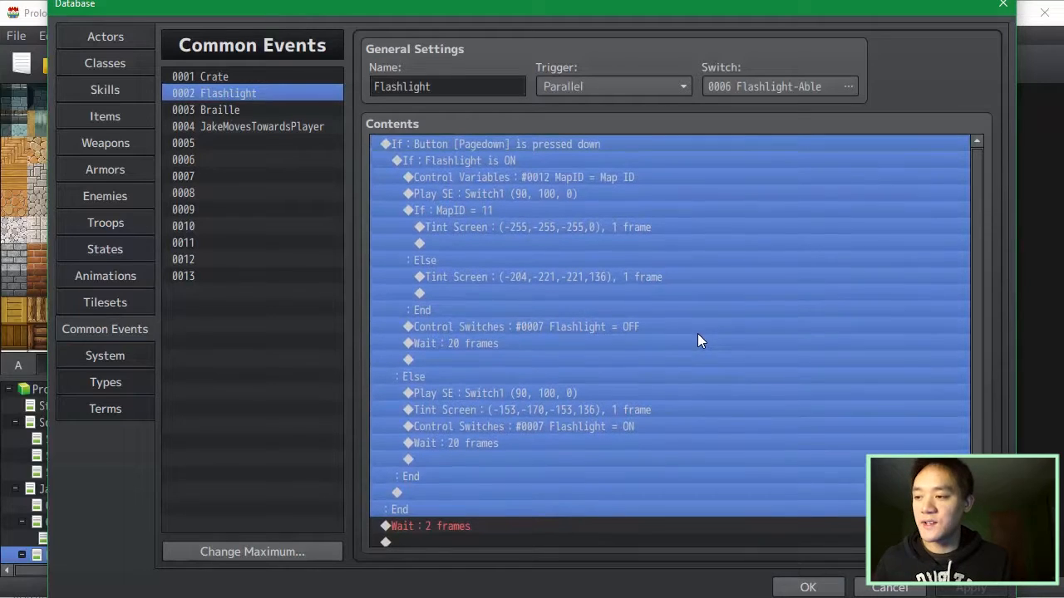
pyautogui.press('Return')
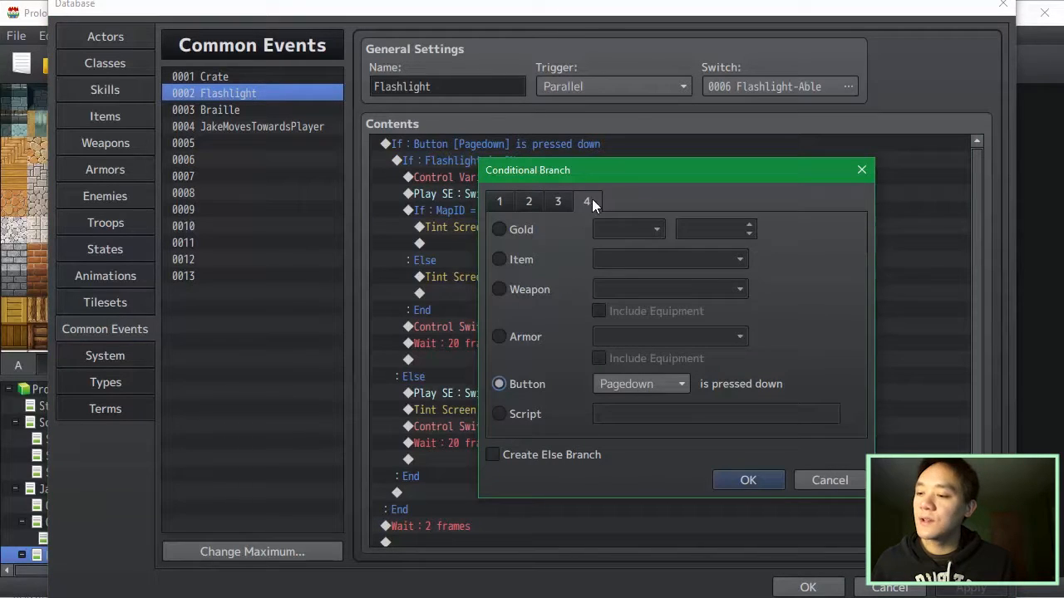
pyautogui.click(527, 416)
pyautogui.click(702, 411)
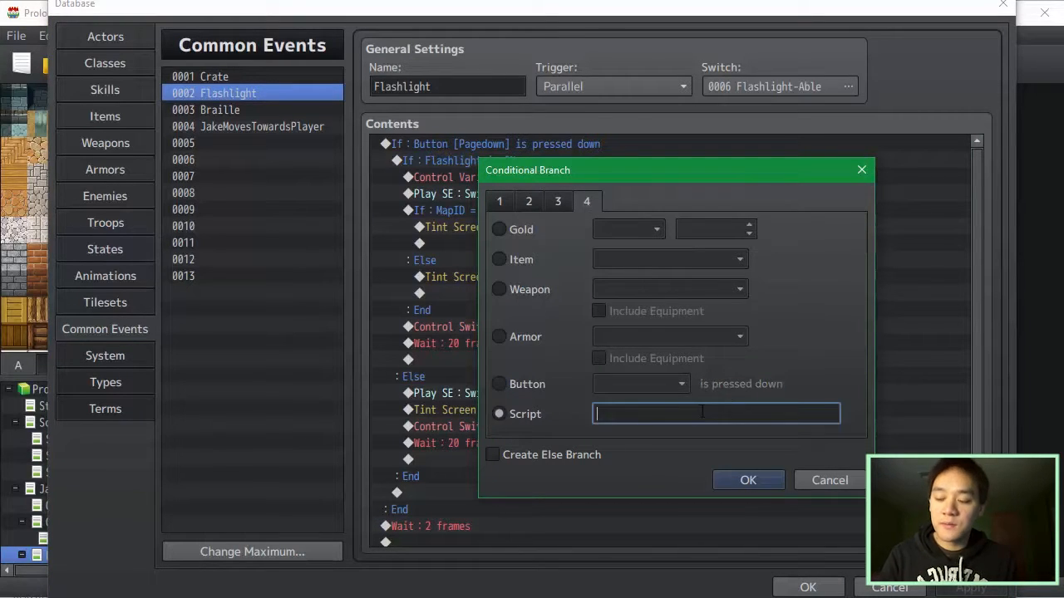
# - Set the branch's script to Input.keyTriggered("F"), copying the function name from the plugin help, and confirm the database changes
pyautogui.moveTo(1063, 363); pyautogui.dragTo(298, 277)
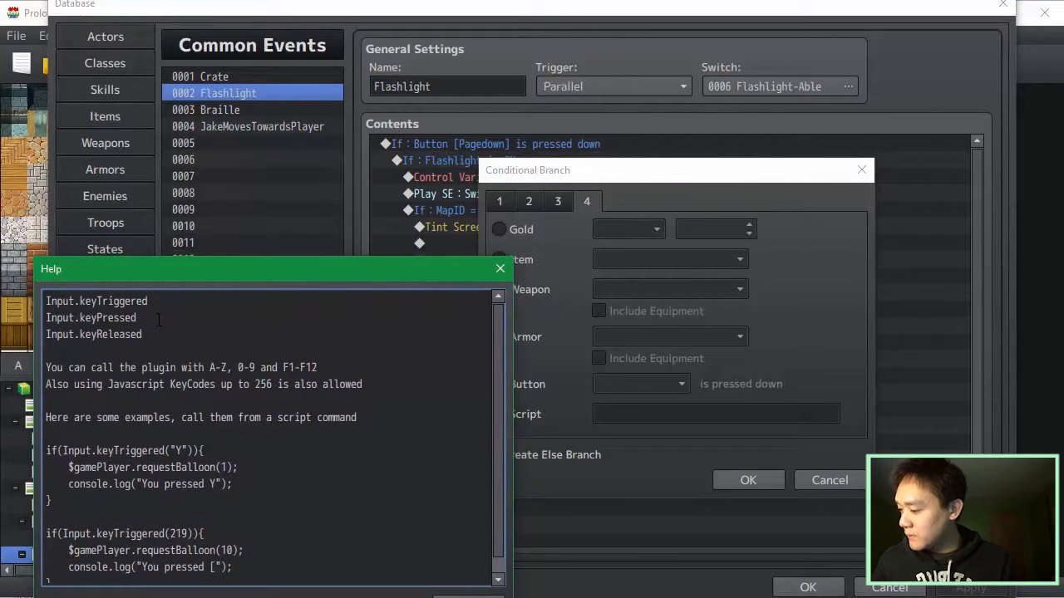
pyautogui.moveTo(148, 301); pyautogui.dragTo(45, 301)
pyautogui.hotkey('ctrl', 'c')
pyautogui.click(656, 412)
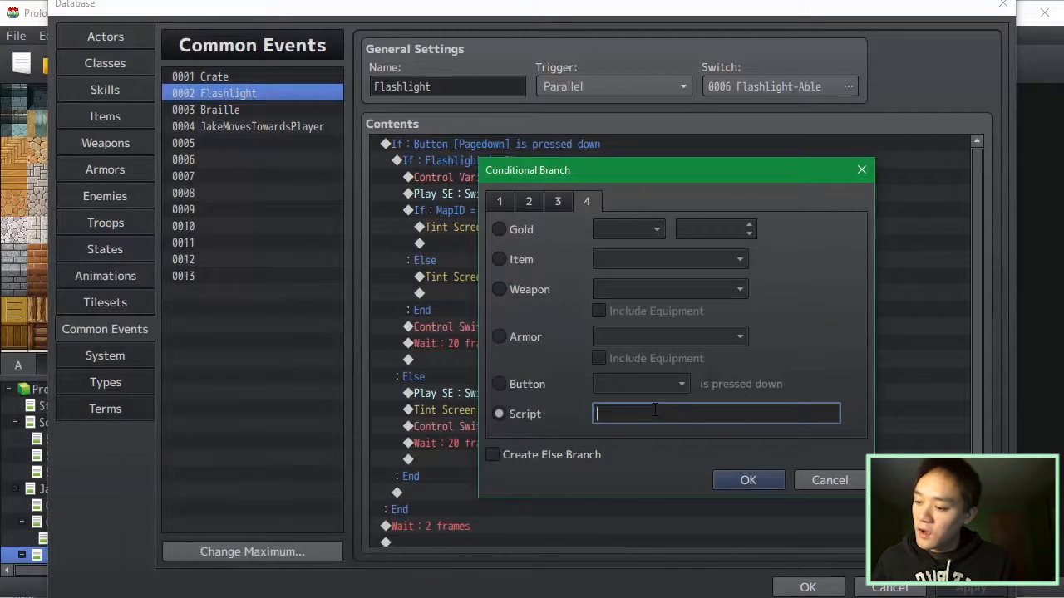
pyautogui.hotkey('ctrl', 'v')
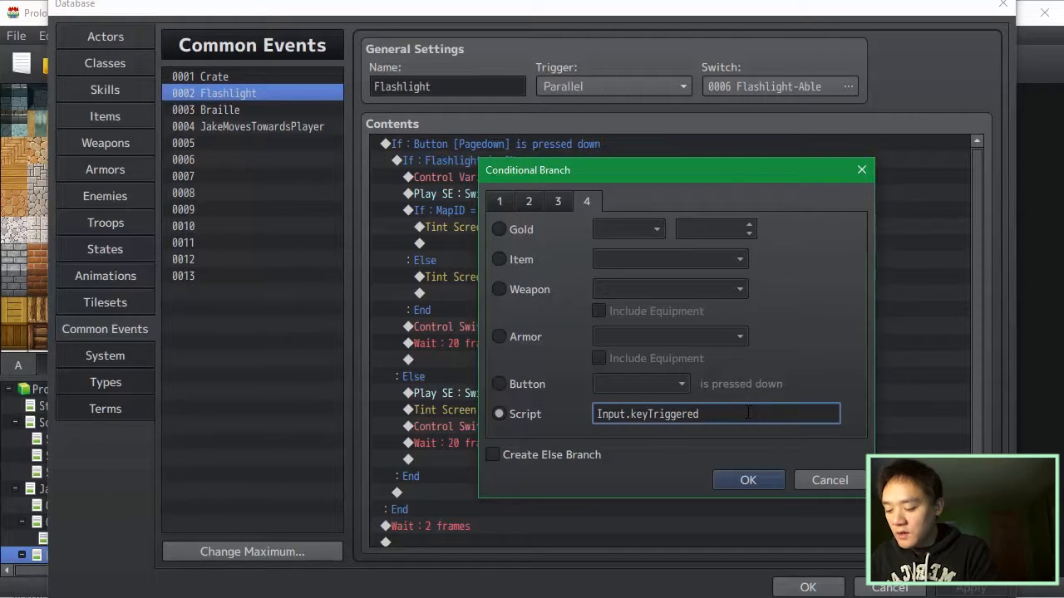
pyautogui.write('("F")')
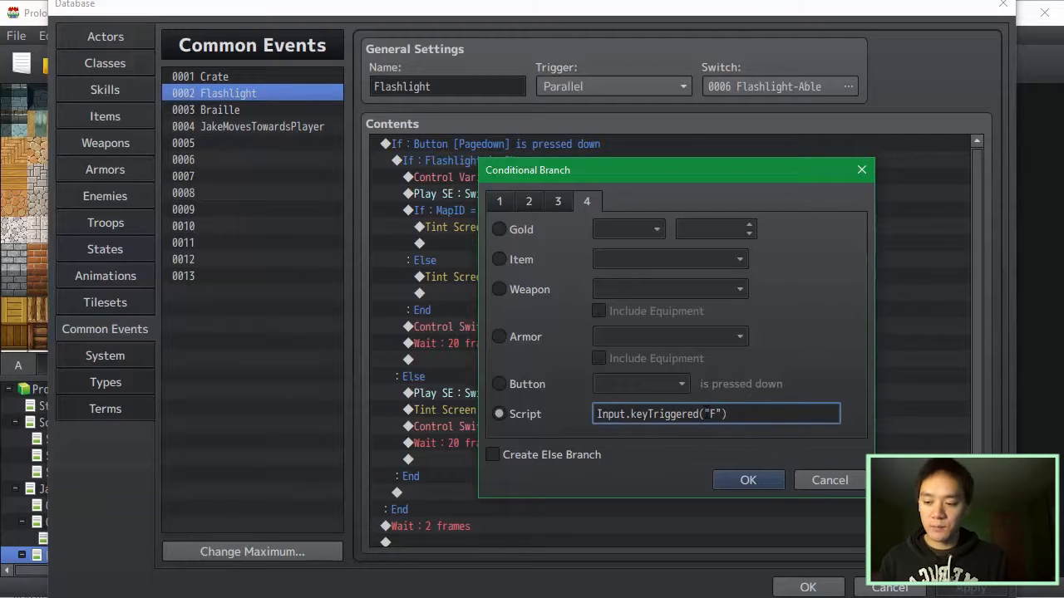
pyautogui.click(749, 480)
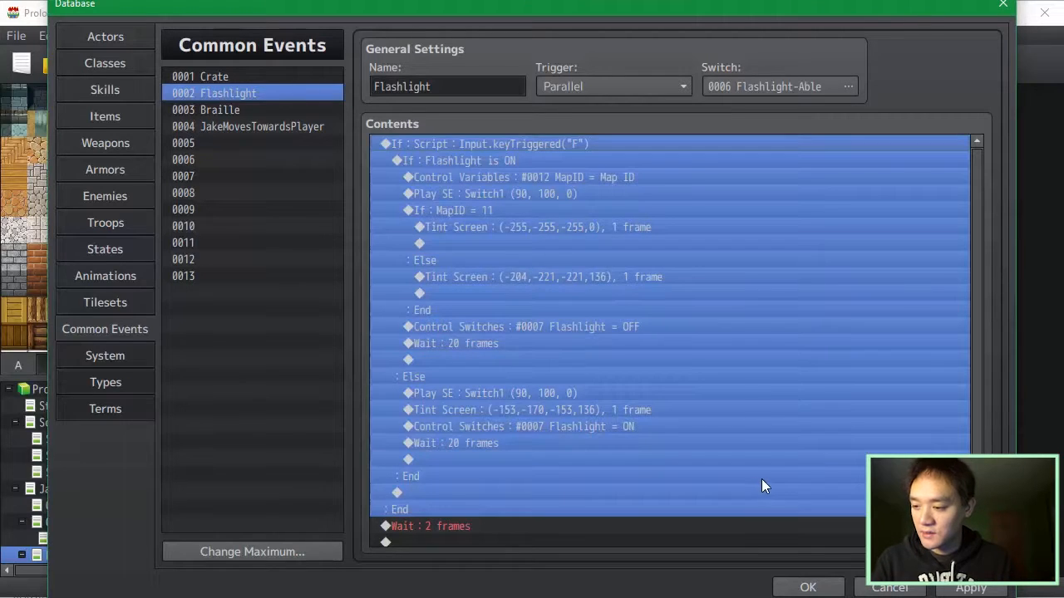
pyautogui.click(776, 448)
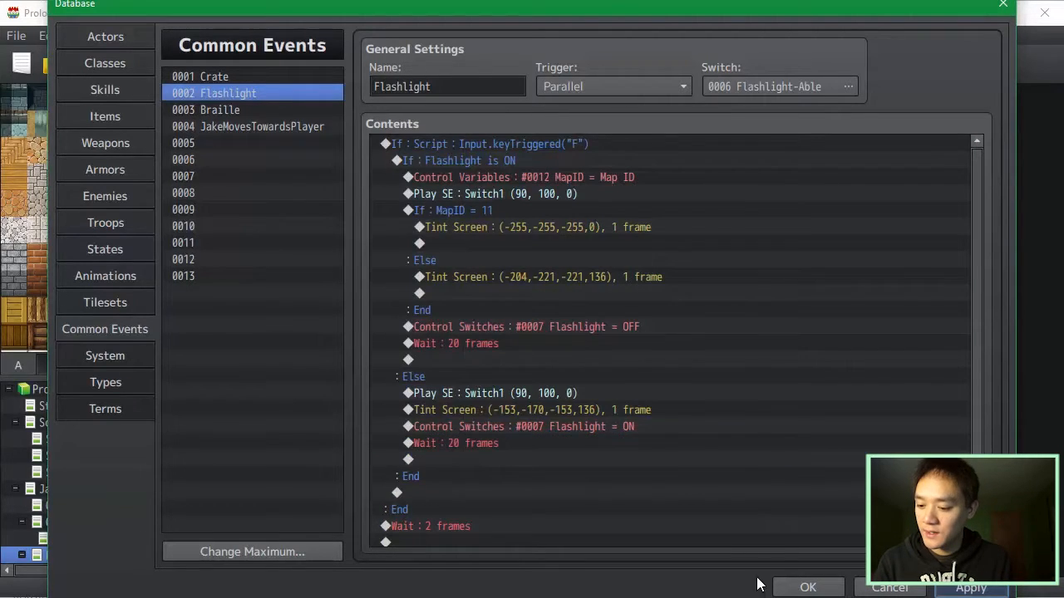
pyautogui.click(786, 587)
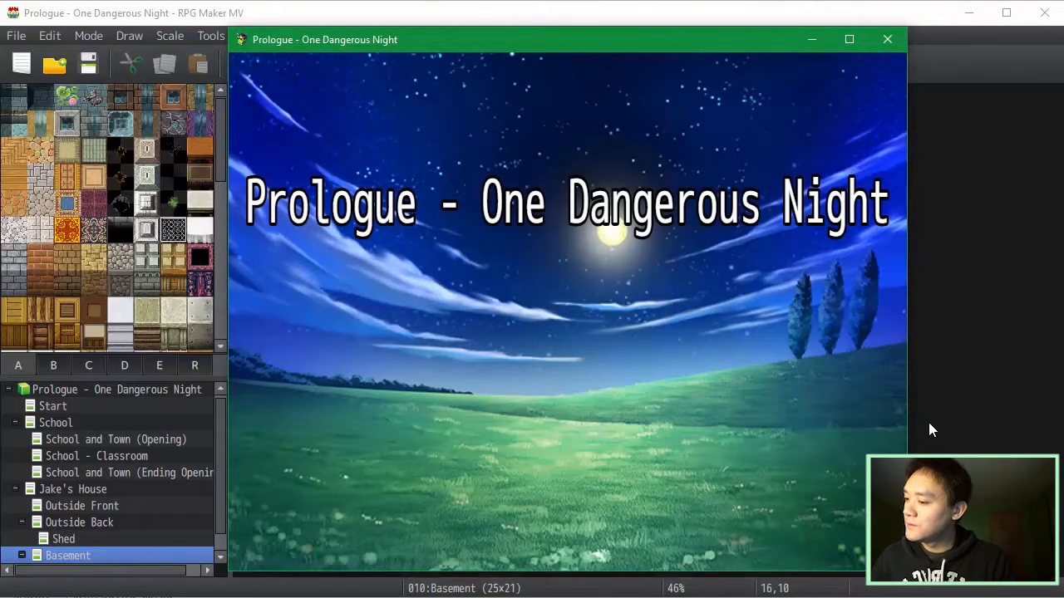
# - Playtest from a saved game, walk the character through the dark room to test the flashlight, and close the playtest
pyautogui.press('Up')
pyautogui.press('Return')
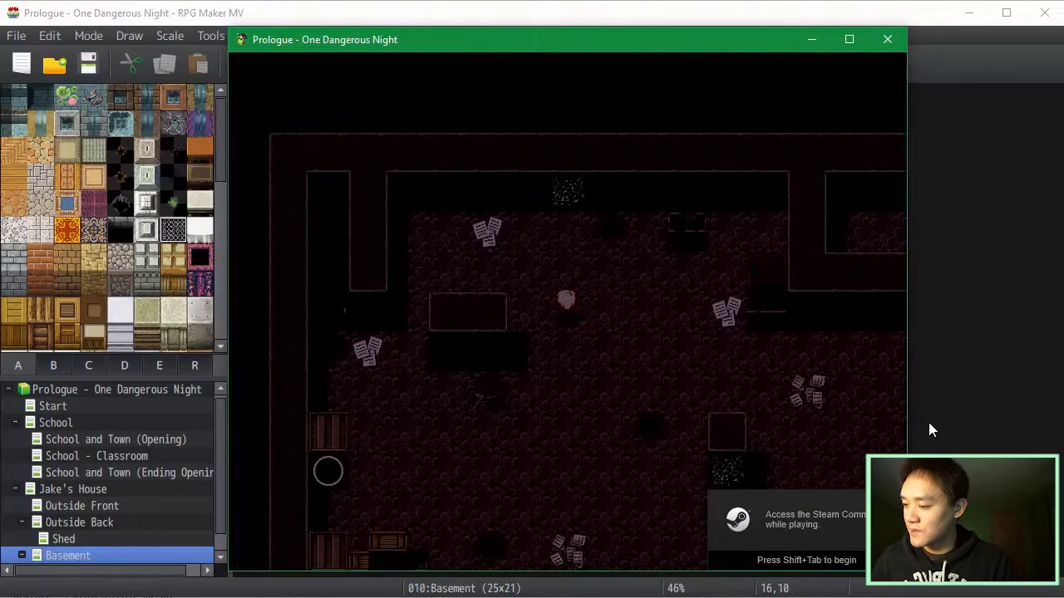
pyautogui.press('Up')
pyautogui.press('Right')
pyautogui.press('Right')
pyautogui.press('Right')
pyautogui.press('Right')
pyautogui.press('Right')
pyautogui.press('Right')
pyautogui.press('Right')
pyautogui.press('Right')
pyautogui.press('Down')
pyautogui.press('Down')
pyautogui.press('Down')
pyautogui.press('Down')
pyautogui.press('Down')
pyautogui.press('Down')
pyautogui.press('Down')
pyautogui.press('Down')
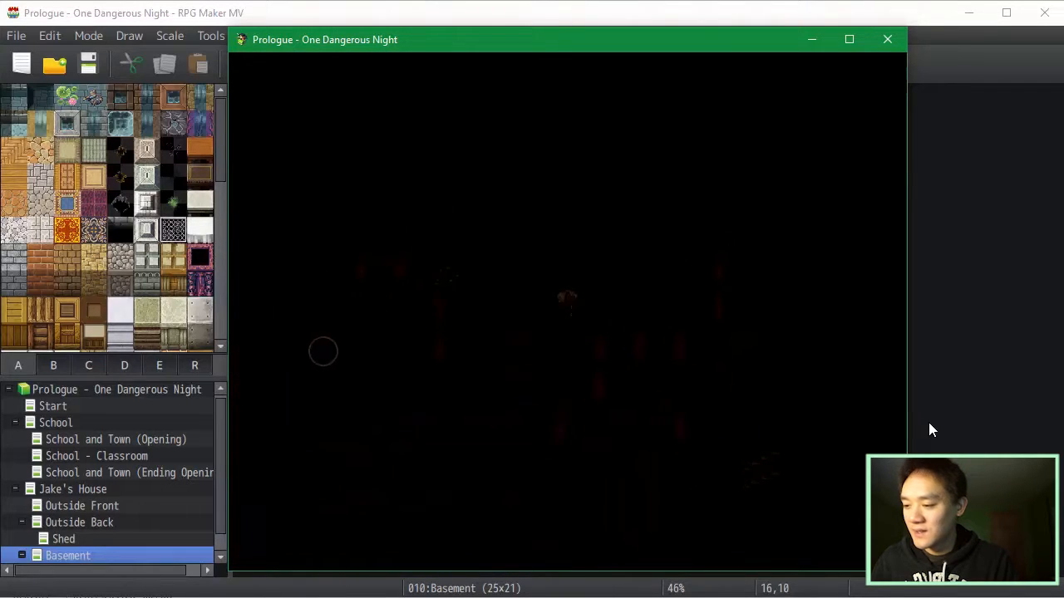
pyautogui.press('Right')
pyautogui.press('Right')
pyautogui.hotkey('alt', 'F4')
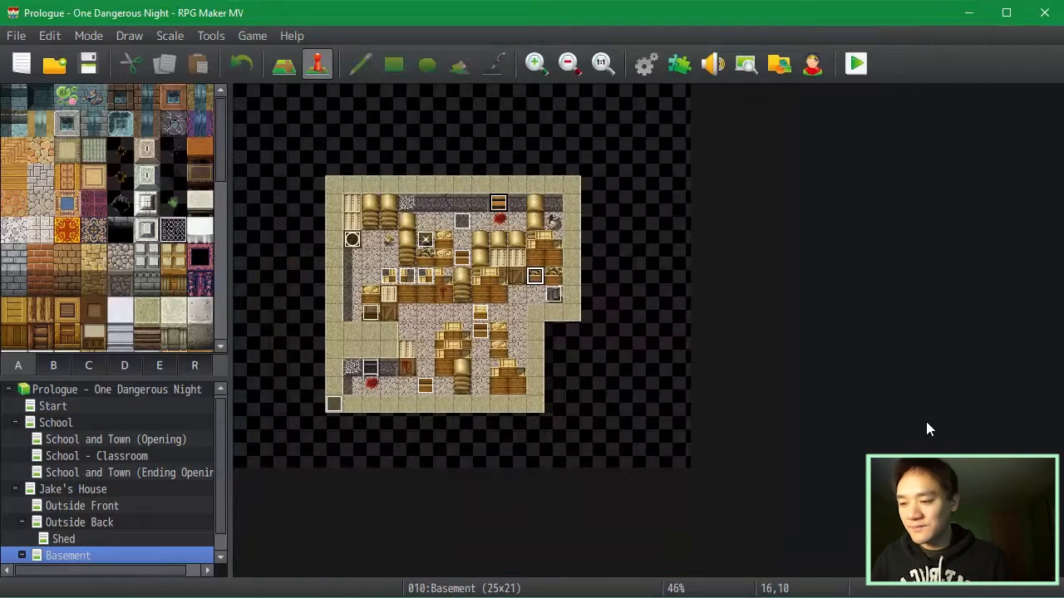
# - Create a new plugin entry in the Plugin Manager and choose TerraxLighting for it
pyautogui.click(680, 67)
pyautogui.click(665, 166)
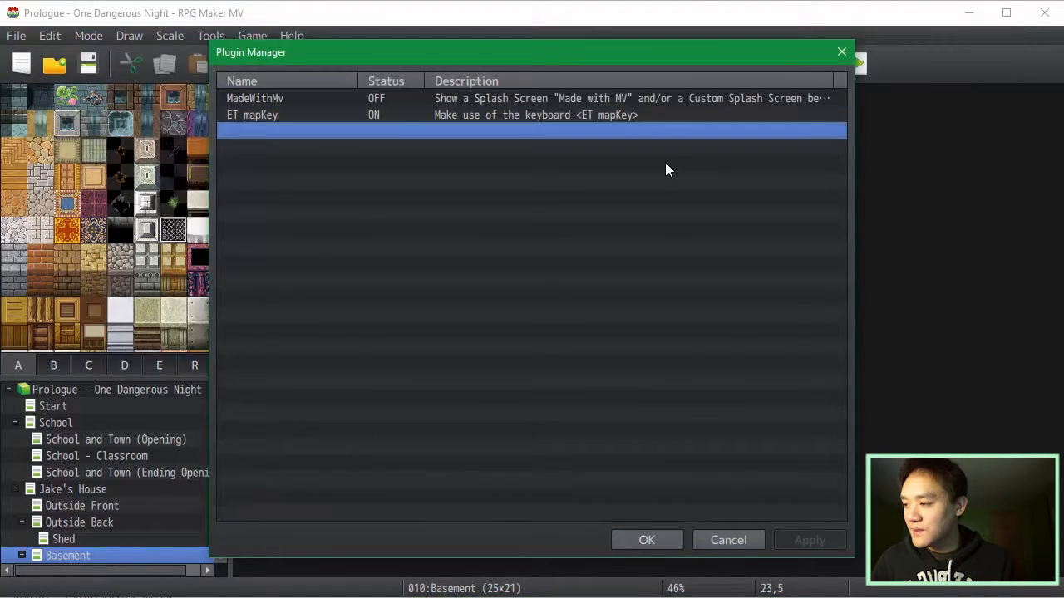
pyautogui.doubleClick(665, 170)
pyautogui.click(502, 181)
pyautogui.click(471, 338)
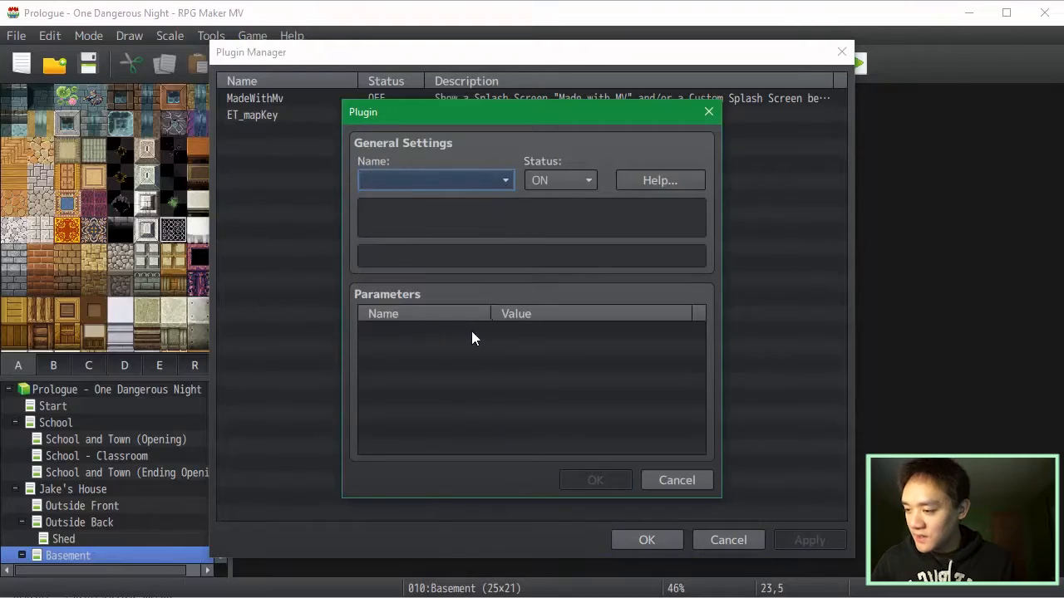
# - Look through the TerraxLighting plugin's help text down to its end and close it
pyautogui.click(656, 182)
pyautogui.moveTo(754, 188); pyautogui.dragTo(744, 424)
pyautogui.click(725, 463)
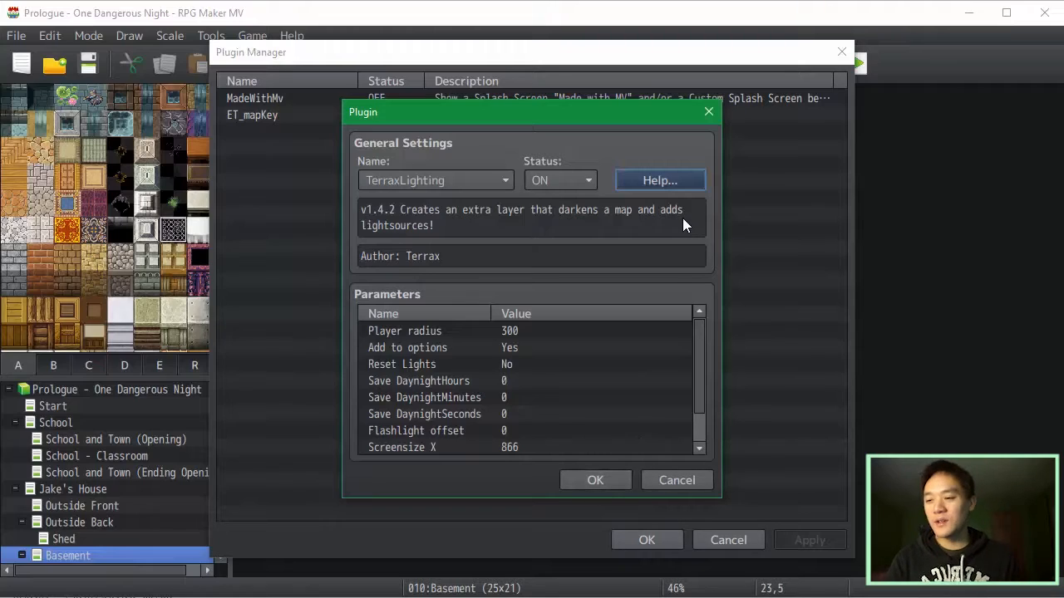
pyautogui.click(680, 180)
pyautogui.moveTo(758, 184); pyautogui.dragTo(748, 426)
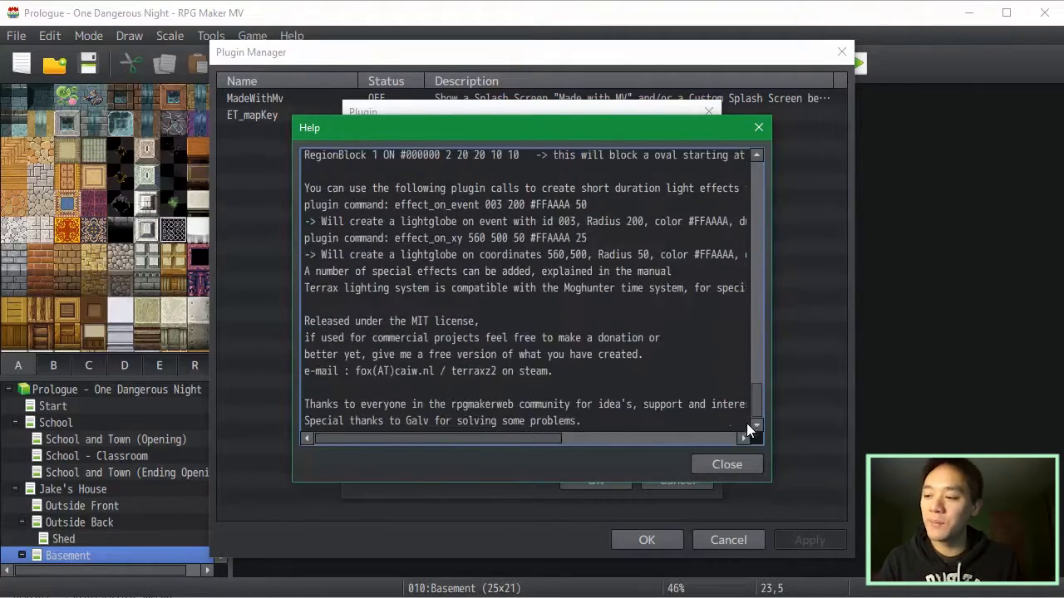
pyautogui.click(728, 463)
# - Add the TerraxLighting plugin with status ON and its default parameters, and apply the plugin list
pyautogui.click(594, 482)
pyautogui.click(809, 541)
pyautogui.click(656, 541)
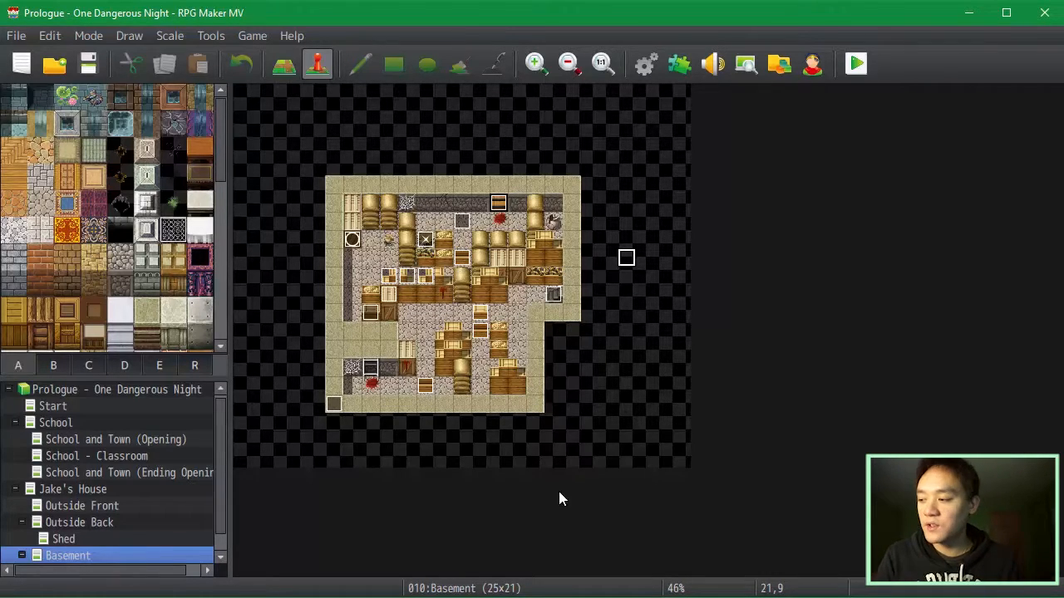
# - Go to the Outside Front map and open the Start event at tile 0,0 for editing
pyautogui.click(102, 507)
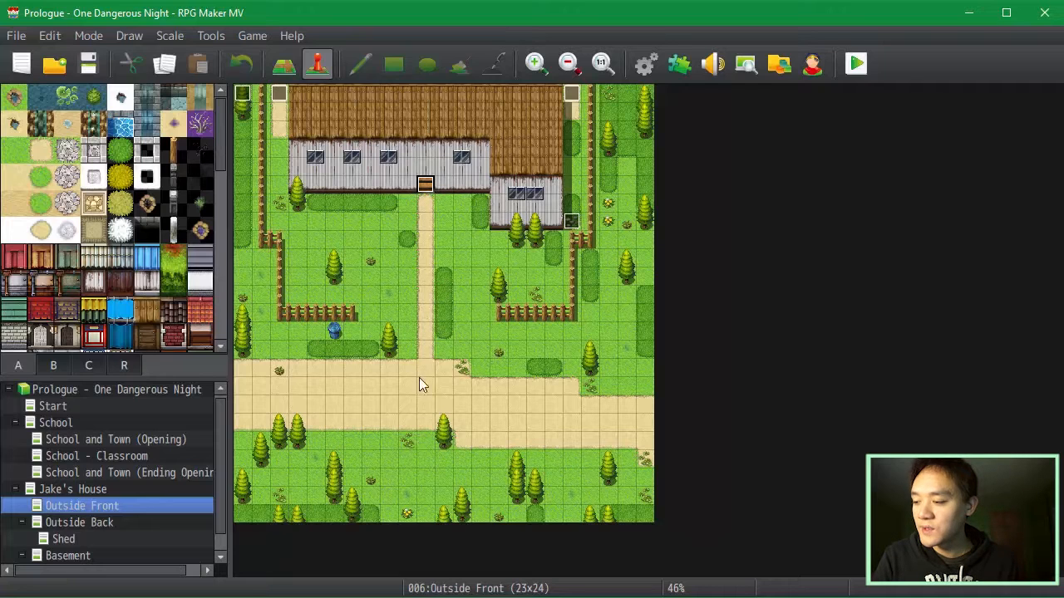
pyautogui.click(248, 95)
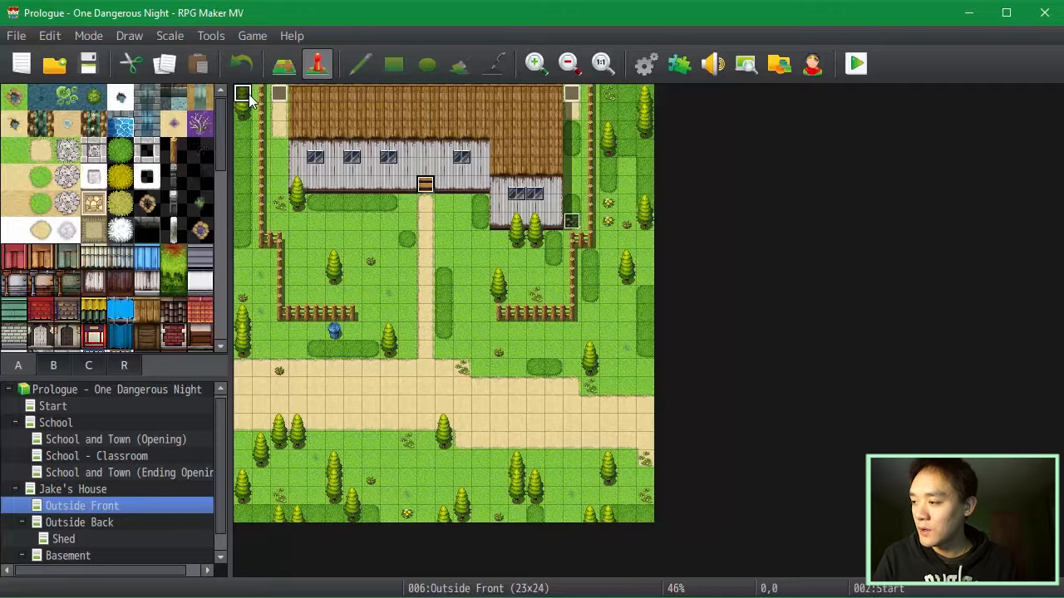
pyautogui.press('Return')
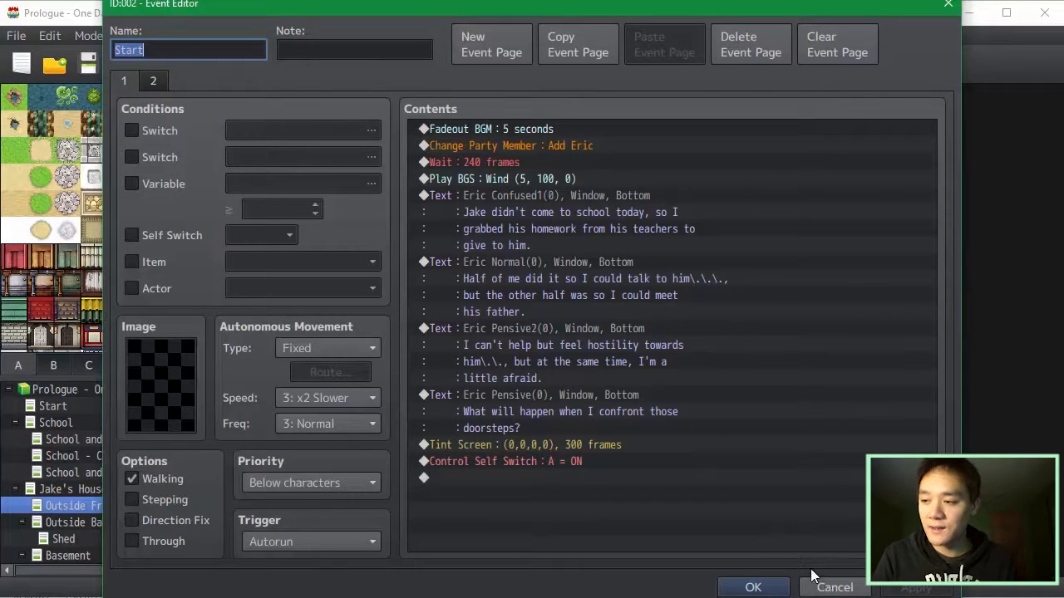
# - Set the note of the Start event at tile 0,0 to "Light 100 #FFFFFF" and save the event
pyautogui.click(835, 588)
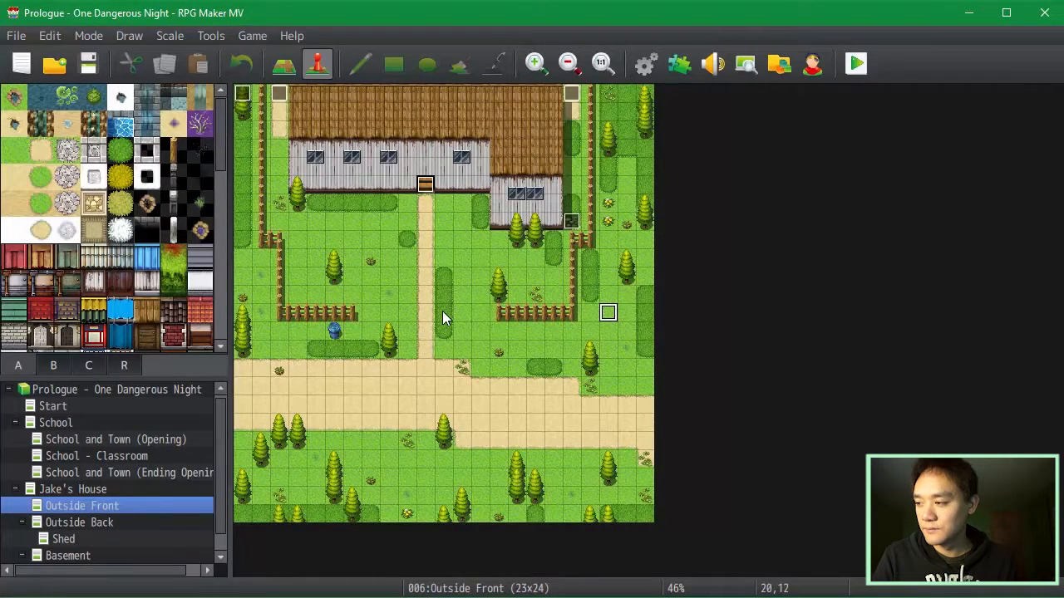
pyautogui.doubleClick(242, 93)
pyautogui.moveTo(609, 5); pyautogui.dragTo(645, 43)
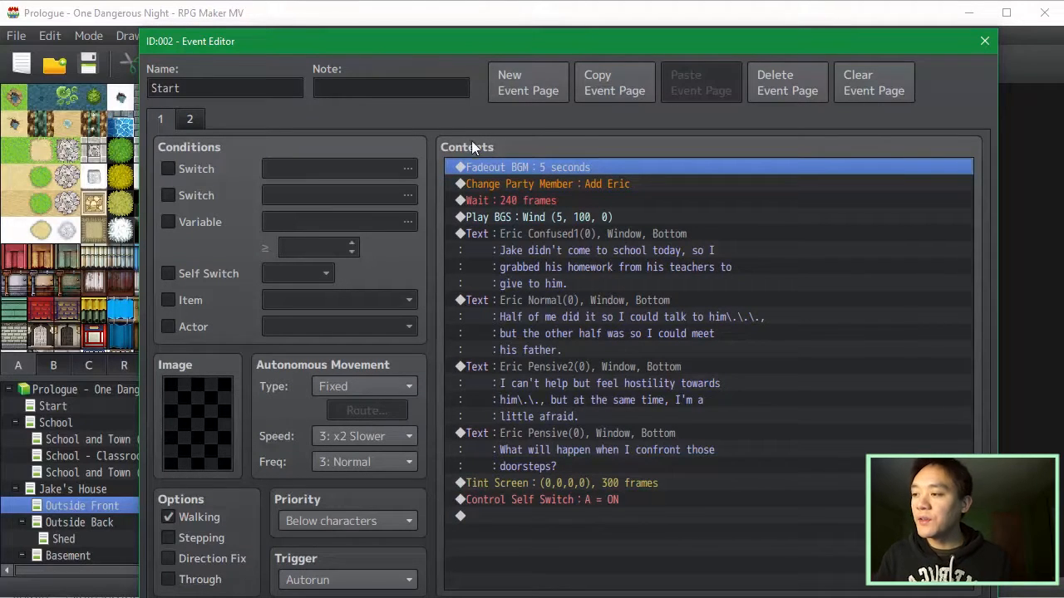
pyautogui.click(417, 92)
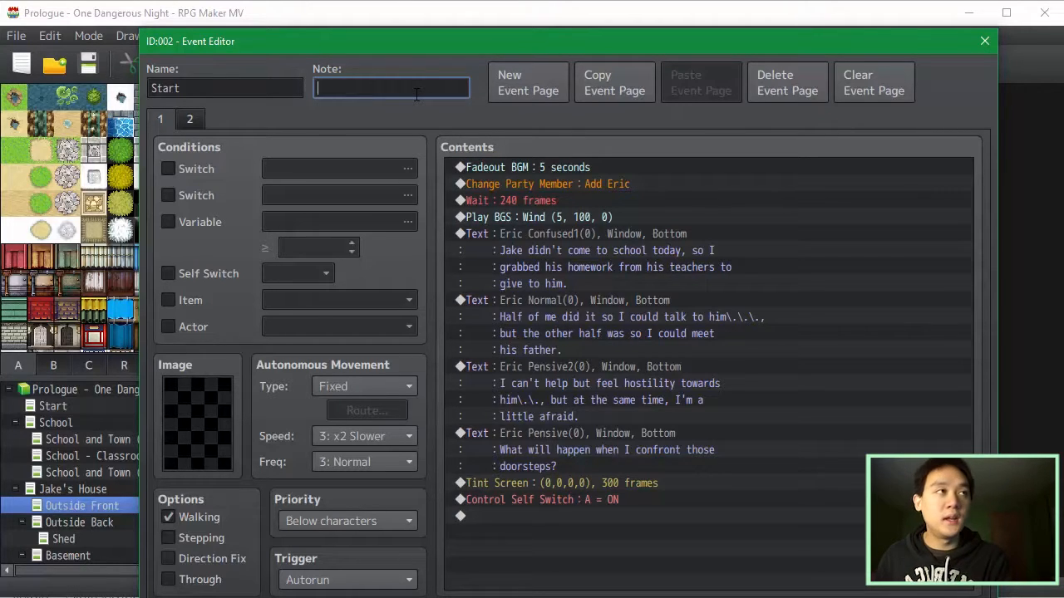
pyautogui.write('Light 100 #')
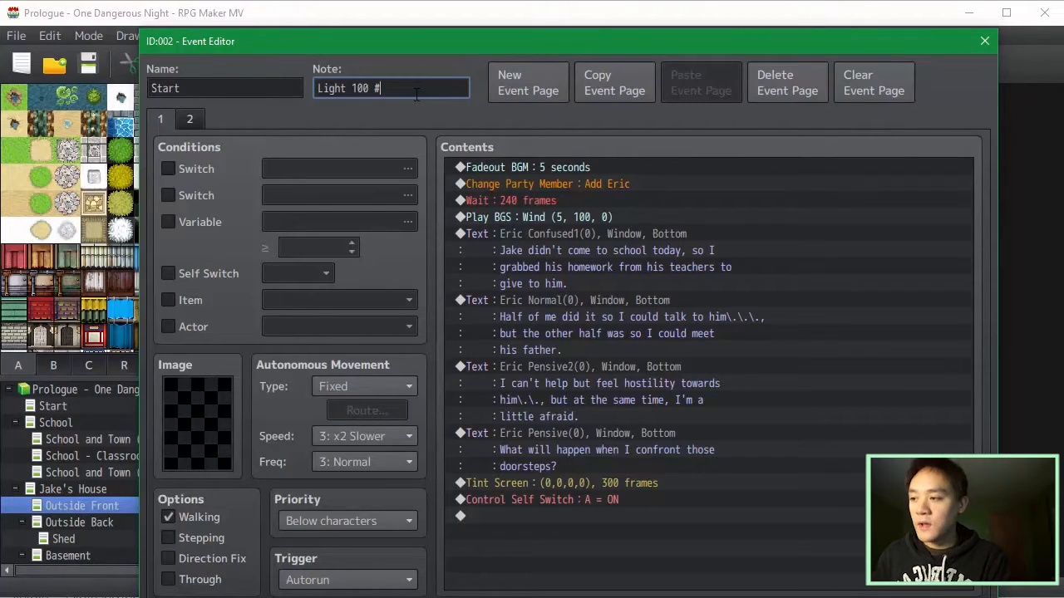
pyautogui.write('FFF')
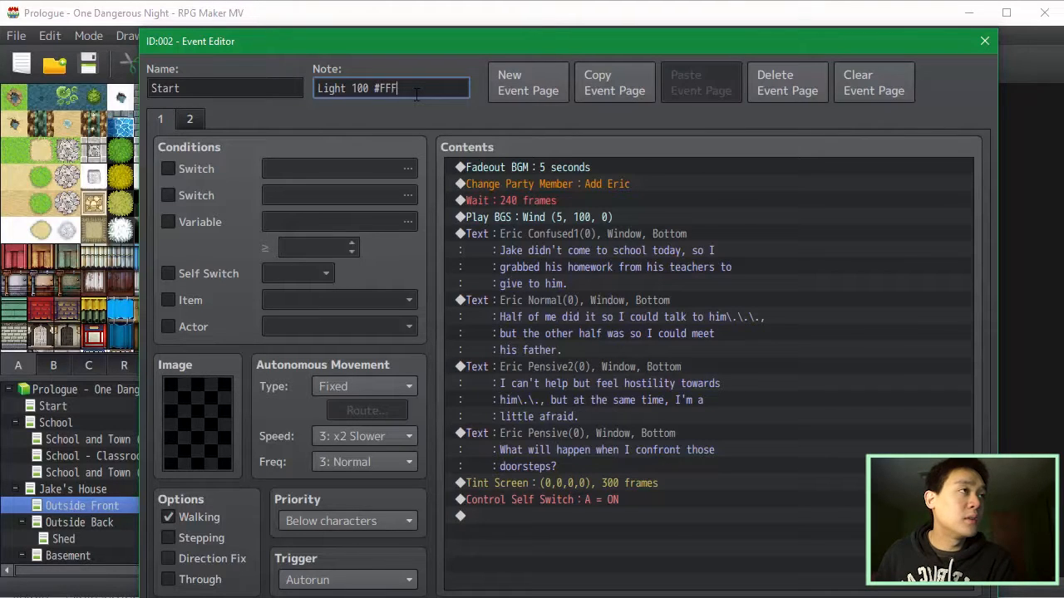
pyautogui.write('FF')
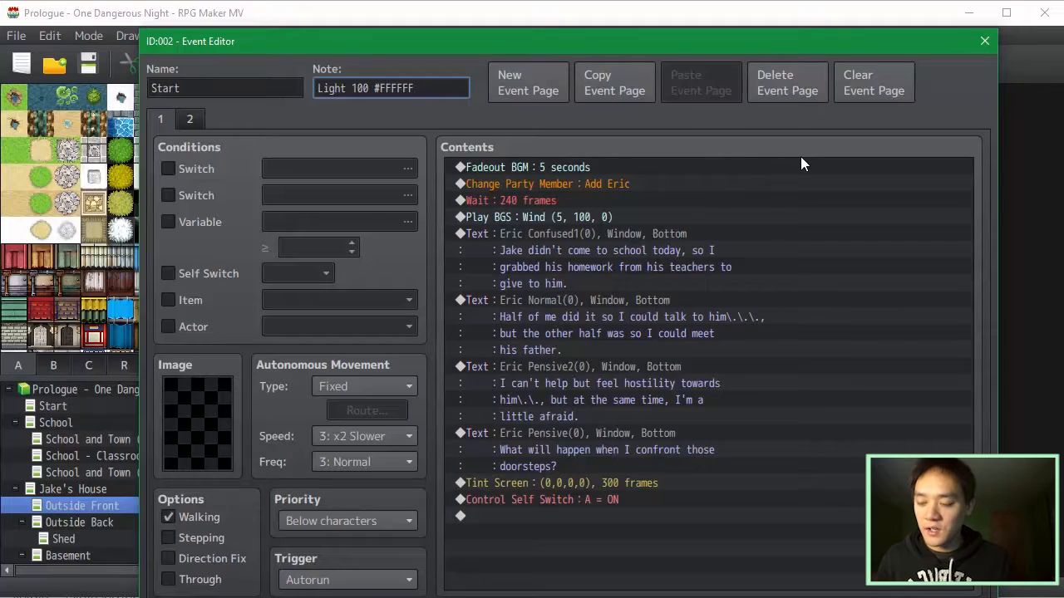
pyautogui.press('Return')
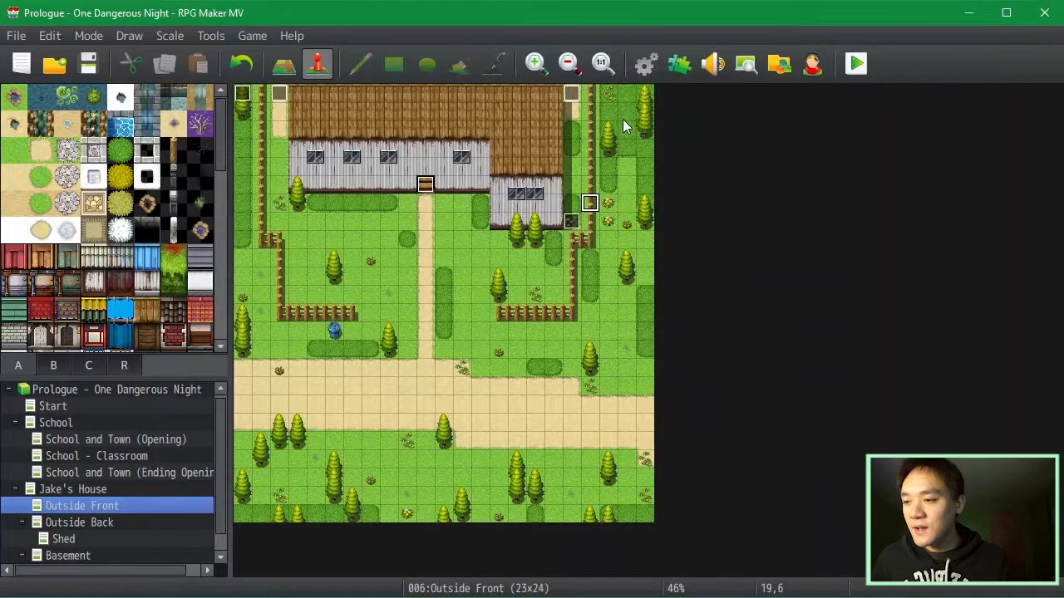
# - Reread the TerraxLighting help on the light note's radius, color, brightness and direction settings, and close the Plugin Manager
pyautogui.click(683, 74)
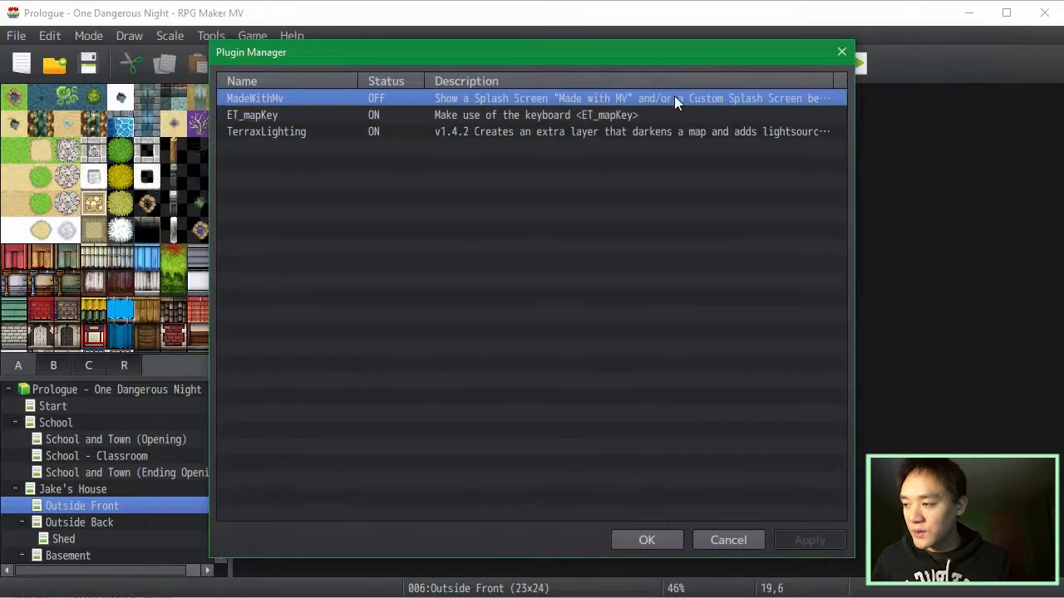
pyautogui.doubleClick(637, 131)
pyautogui.click(694, 178)
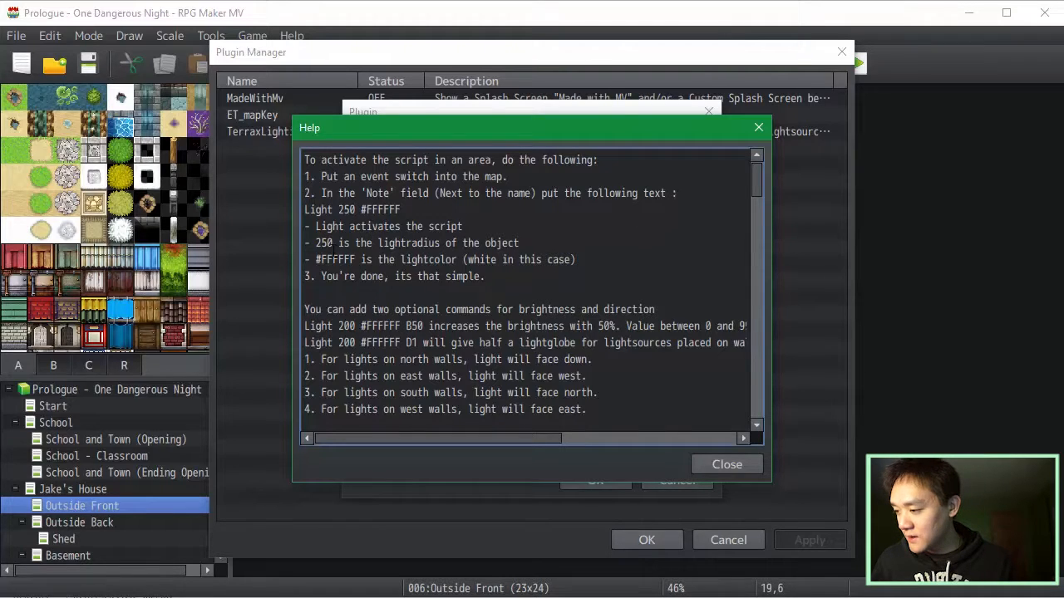
pyautogui.moveTo(495, 277); pyautogui.dragTo(349, 226)
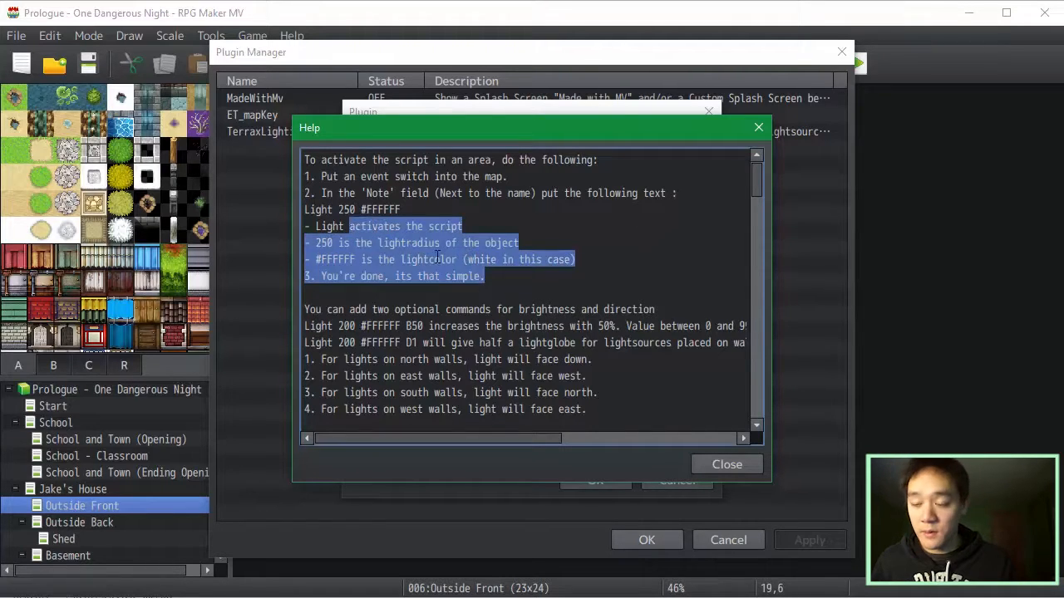
pyautogui.scroll(-1, 649, 317)
pyautogui.click(649, 317)
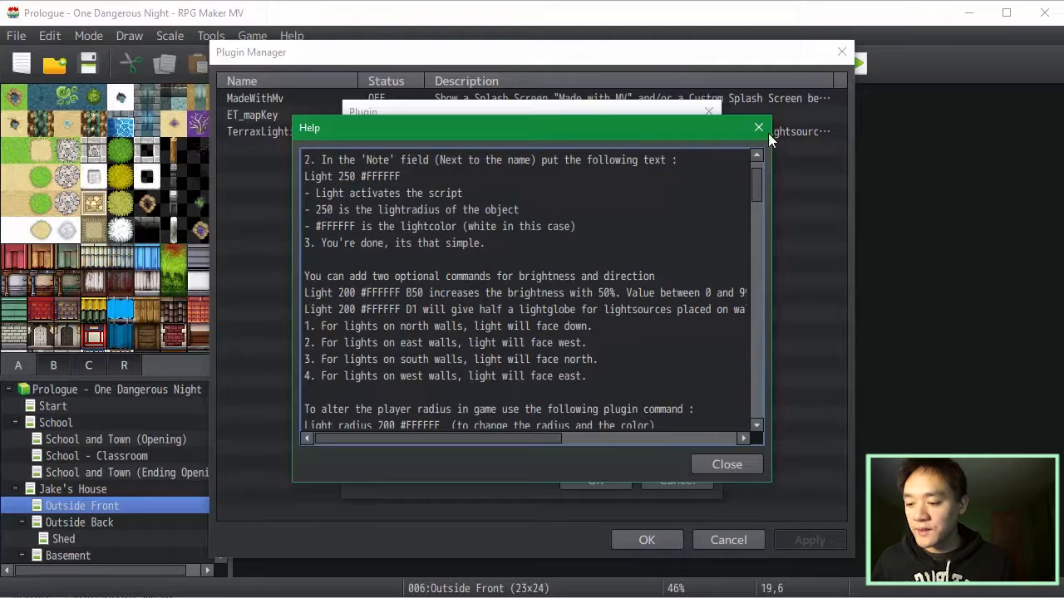
pyautogui.click(740, 464)
pyautogui.click(662, 480)
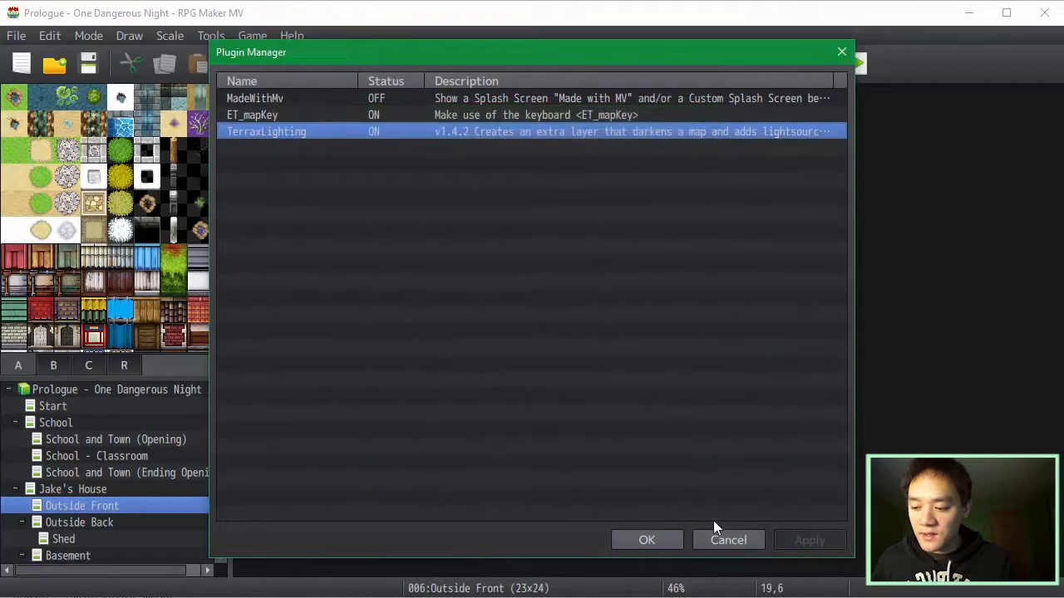
pyautogui.click(715, 539)
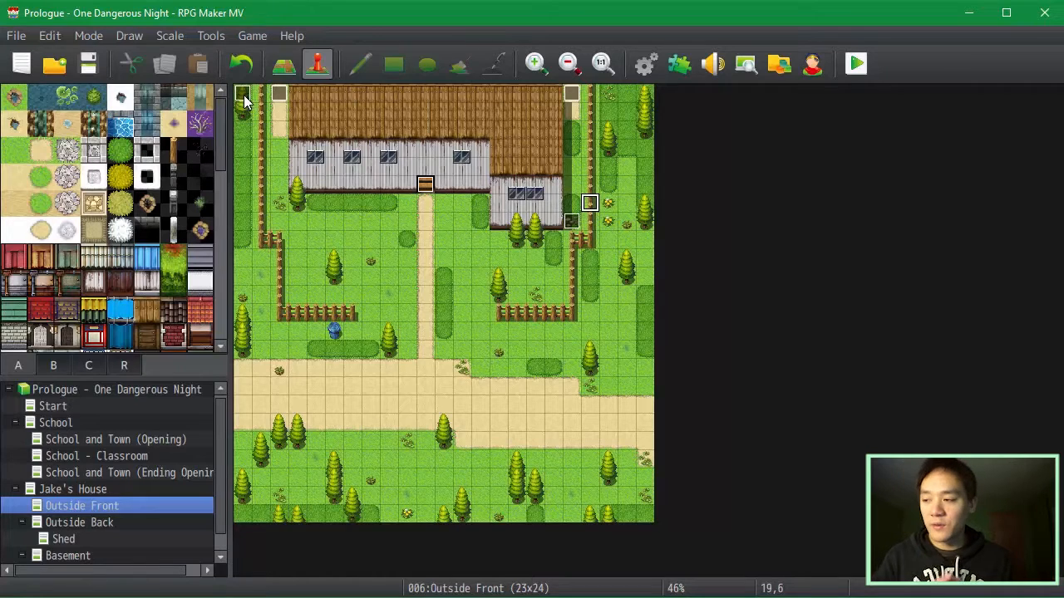
# - Check the note and command list of the Start event at tile 0,0 and close it
pyautogui.doubleClick(243, 98)
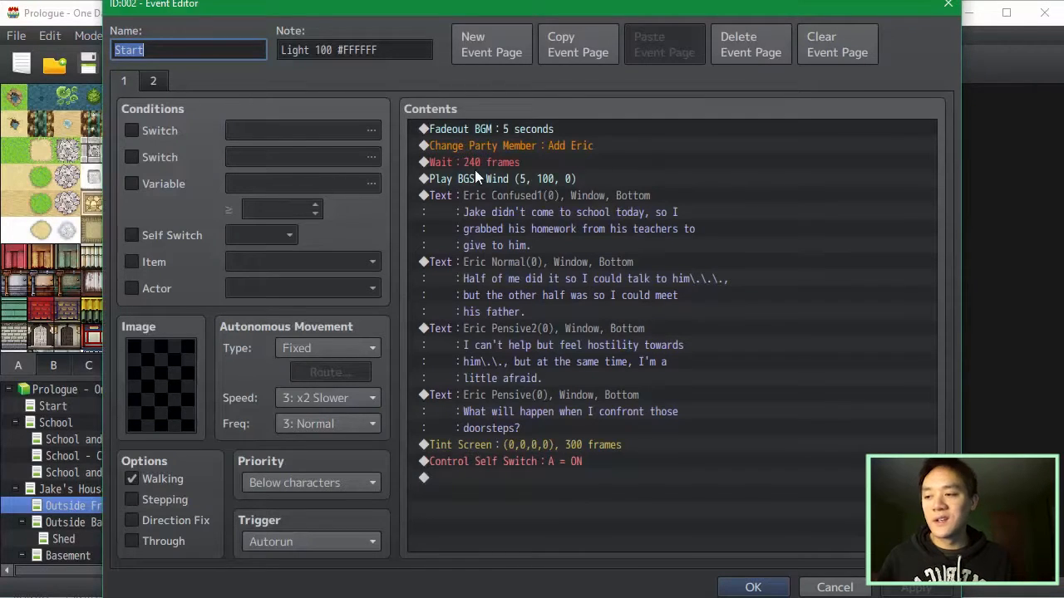
pyautogui.click(645, 135)
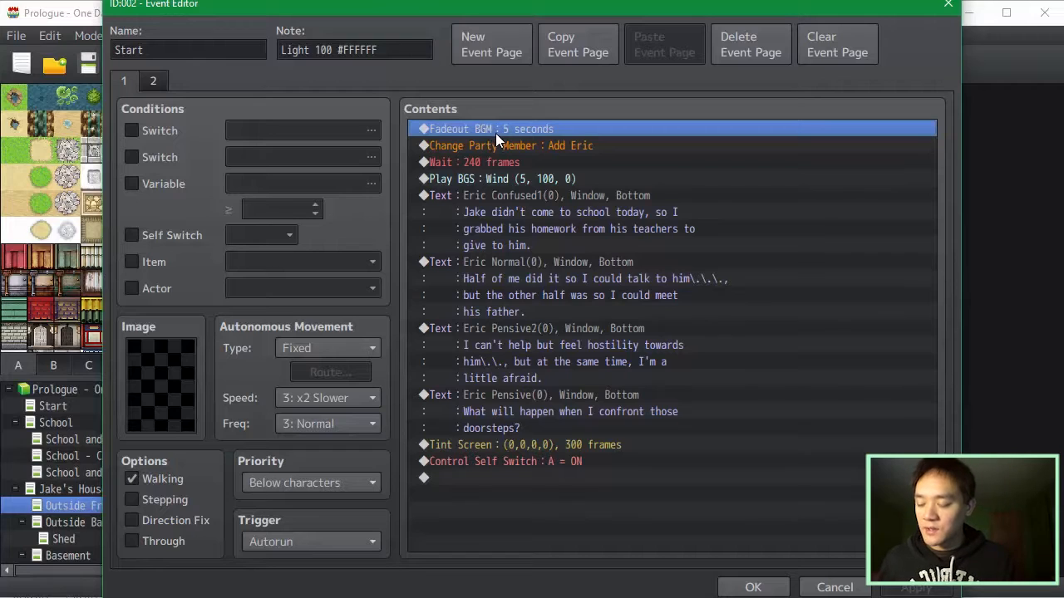
pyautogui.click(753, 587)
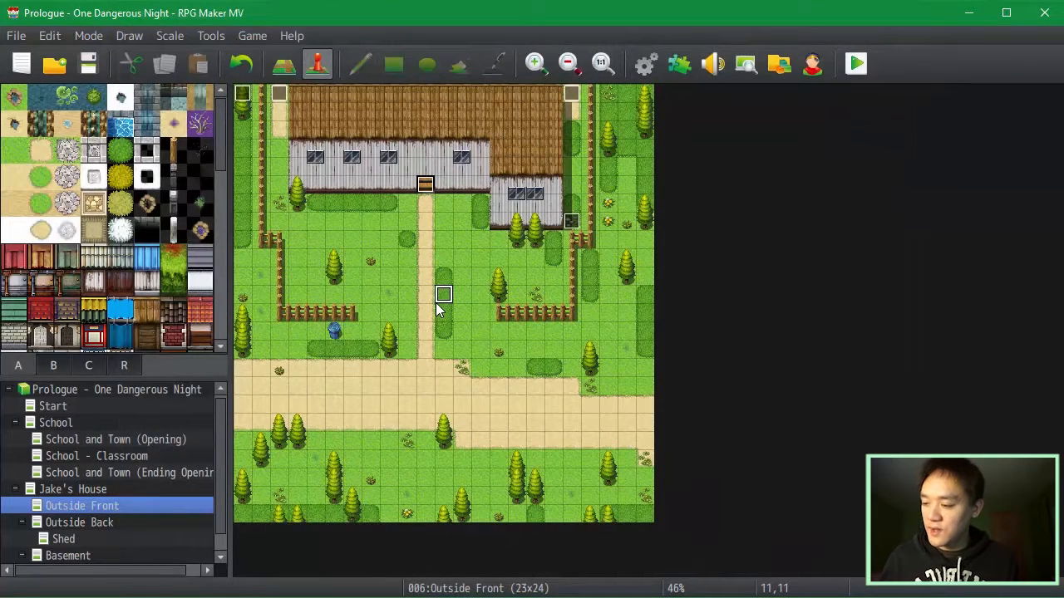
# - Playtest the game and load a saved game located on the Outside Front map
pyautogui.hotkey('ctrl', 'r')
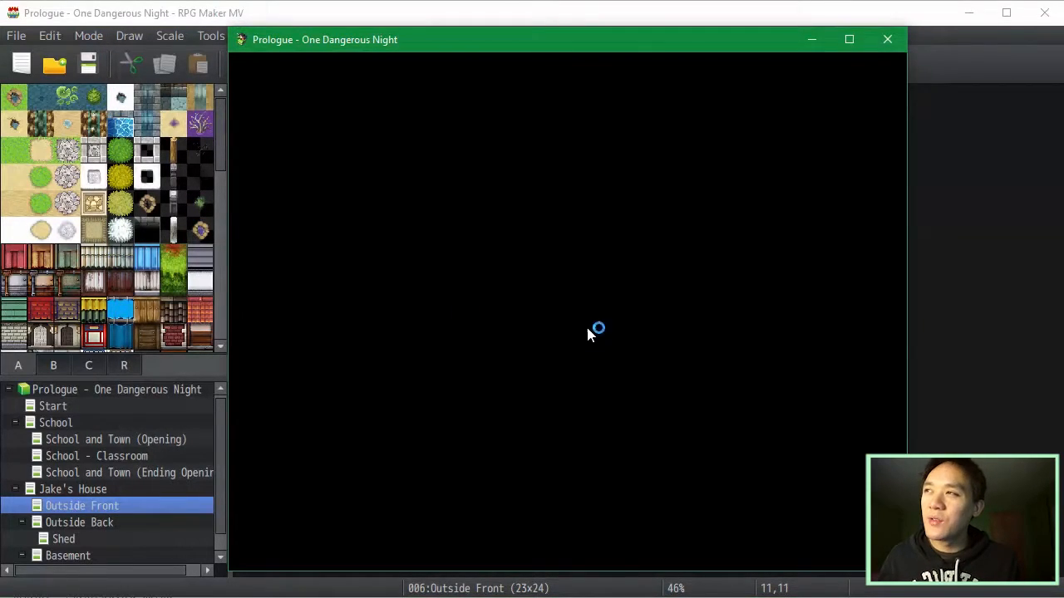
pyautogui.press('Return')
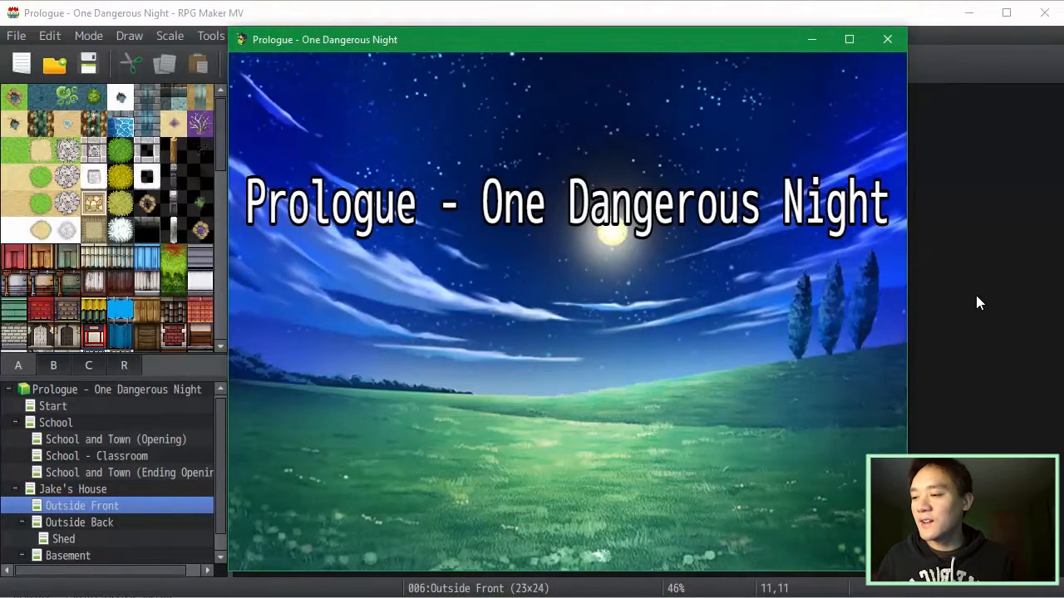
pyautogui.press('Up')
pyautogui.press('Up')
pyautogui.press('Up')
pyautogui.press('Up')
pyautogui.press('Up')
pyautogui.press('Up')
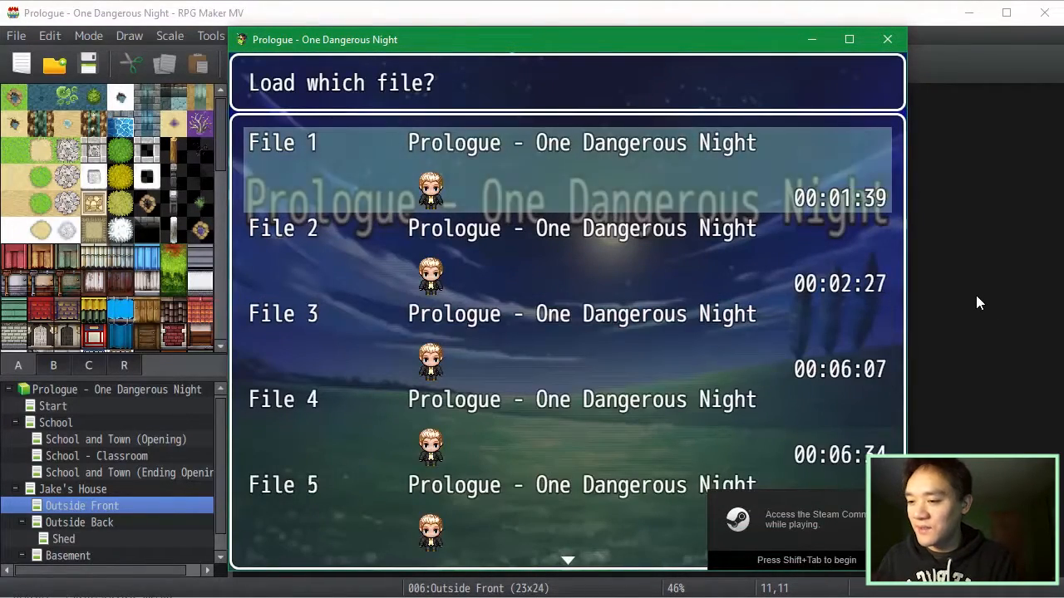
pyautogui.press('Return')
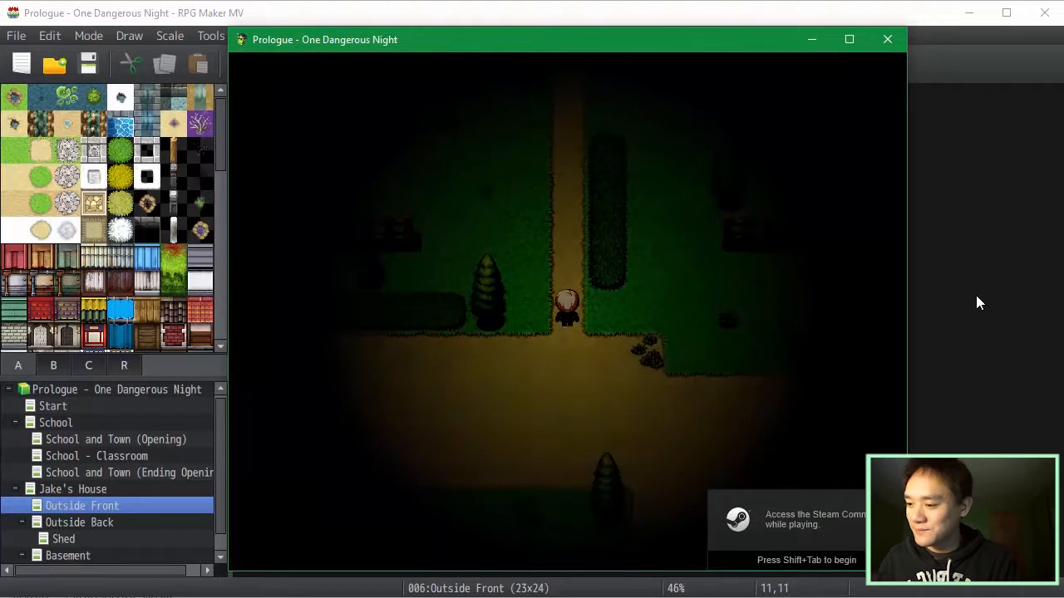
# - Walk the character around the front yard and the house door to examine the lighting, and end the playtest
pyautogui.press('Left')
pyautogui.press('Up')
pyautogui.press('Right')
pyautogui.press('Up')
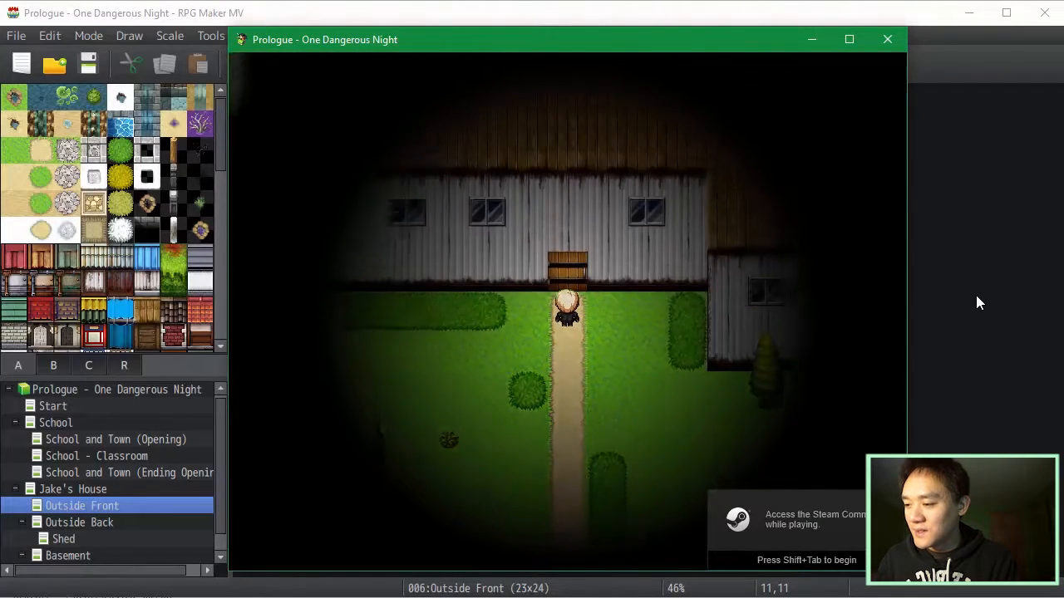
pyautogui.press('Left')
pyautogui.press('Down')
pyautogui.press('Up')
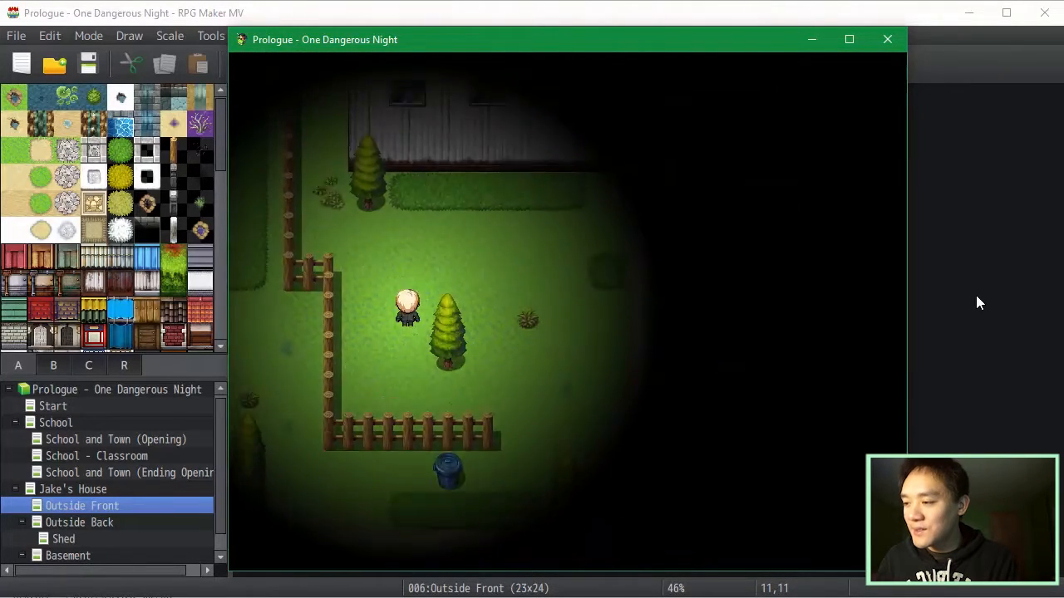
pyautogui.press('Right')
pyautogui.press('Up')
pyautogui.press('Right')
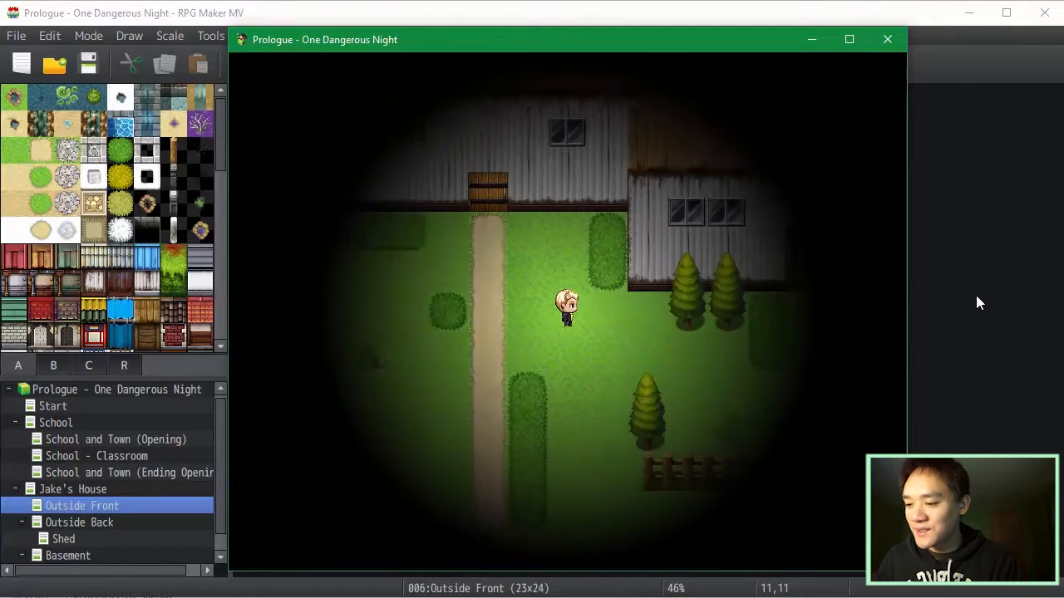
pyautogui.press('Left')
pyautogui.press('Up')
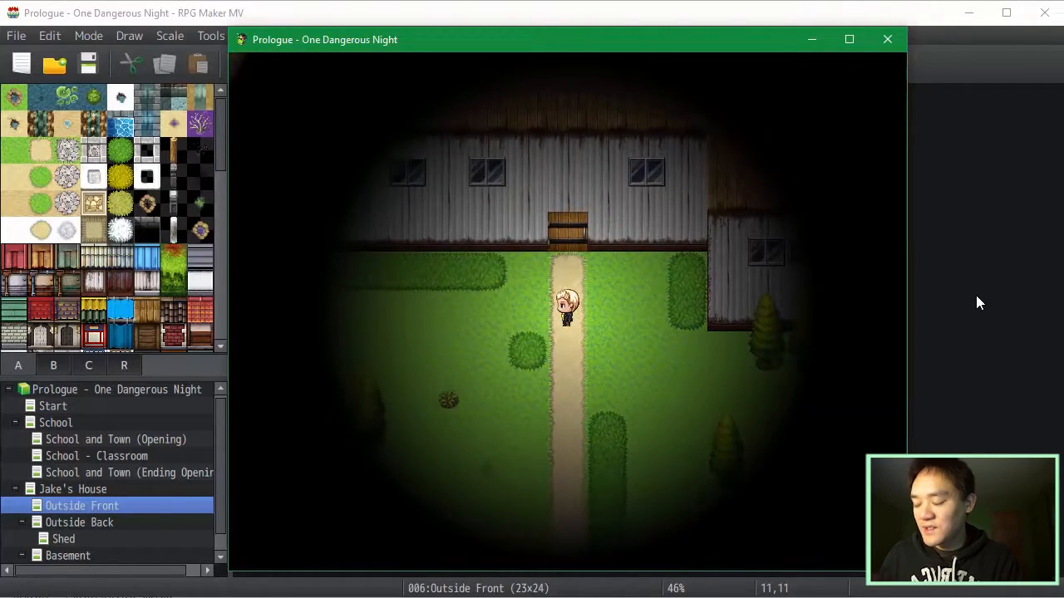
pyautogui.hotkey('alt', 'F4')
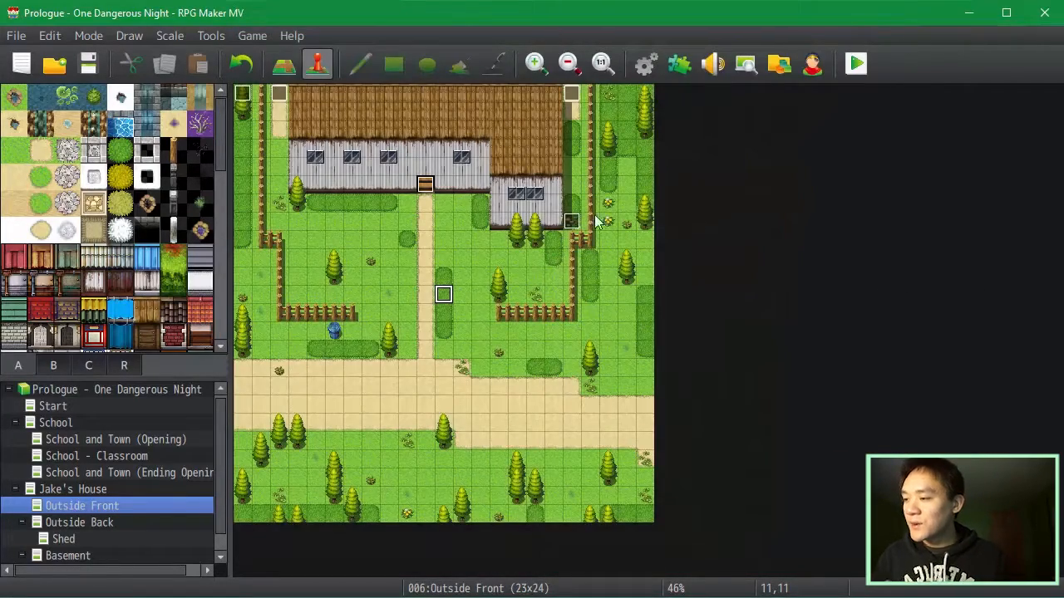
# - Paste the plugin command "Light deactivate" before the Fadeout BGM command in the Start event at tile 0,0
pyautogui.doubleClick(243, 94)
pyautogui.click(627, 126)
pyautogui.hotkey('ctrl', 'v')
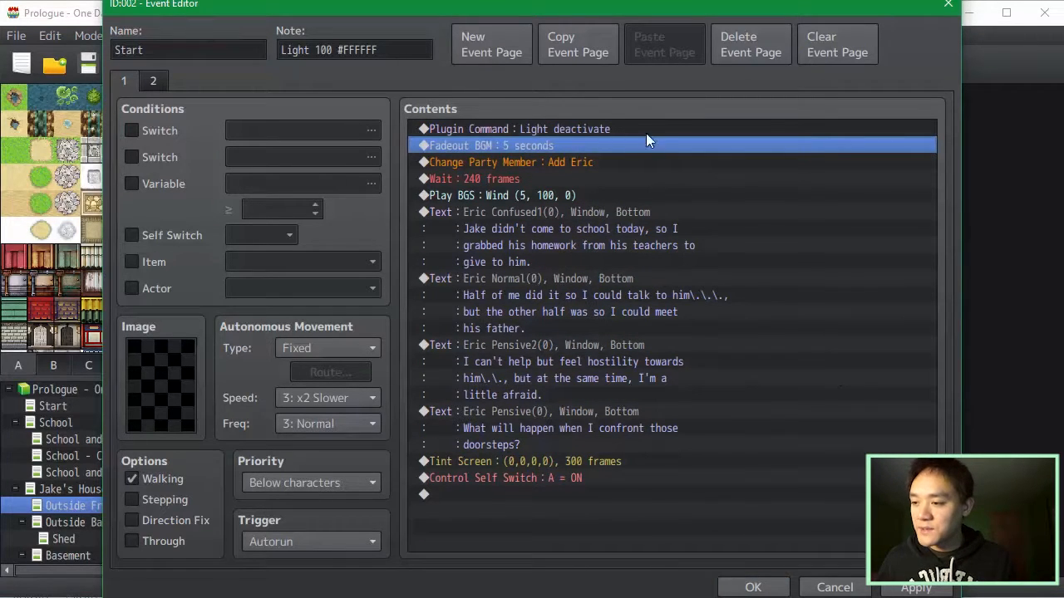
pyautogui.press('Up')
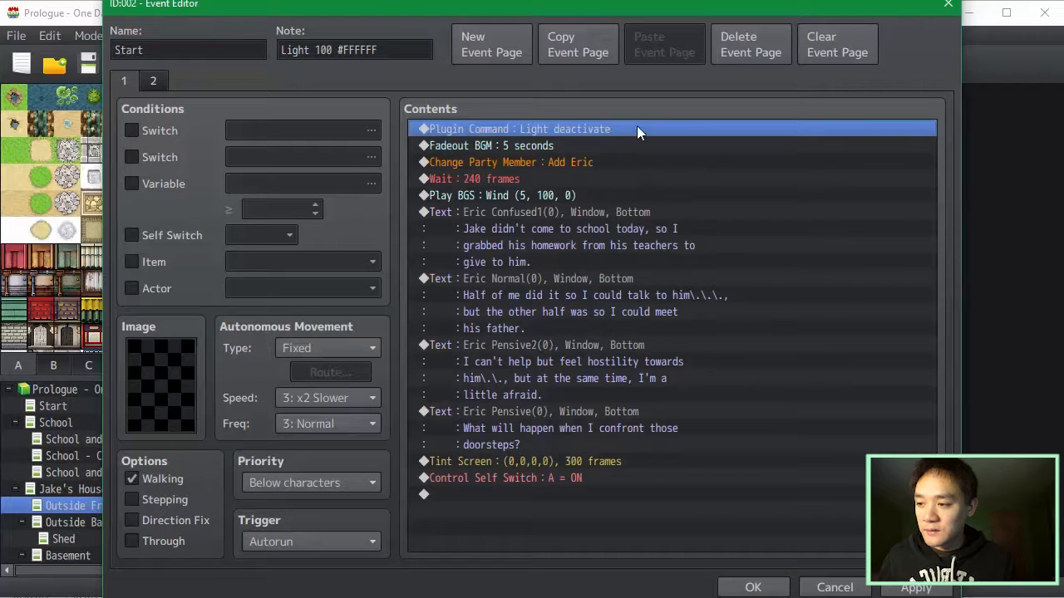
pyautogui.press('Insert')
pyautogui.click(876, 50)
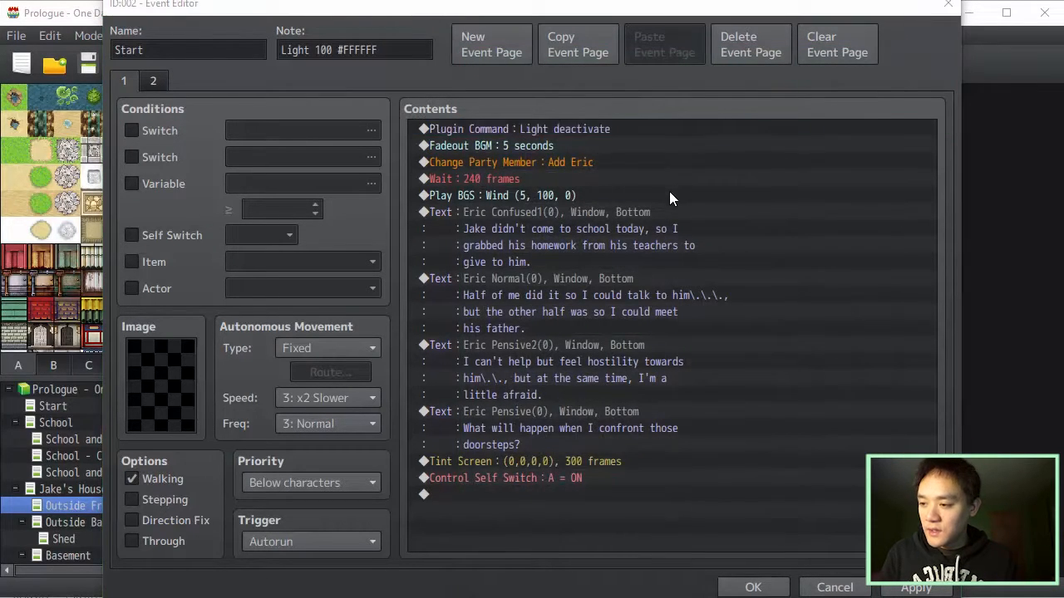
pyautogui.press('Insert')
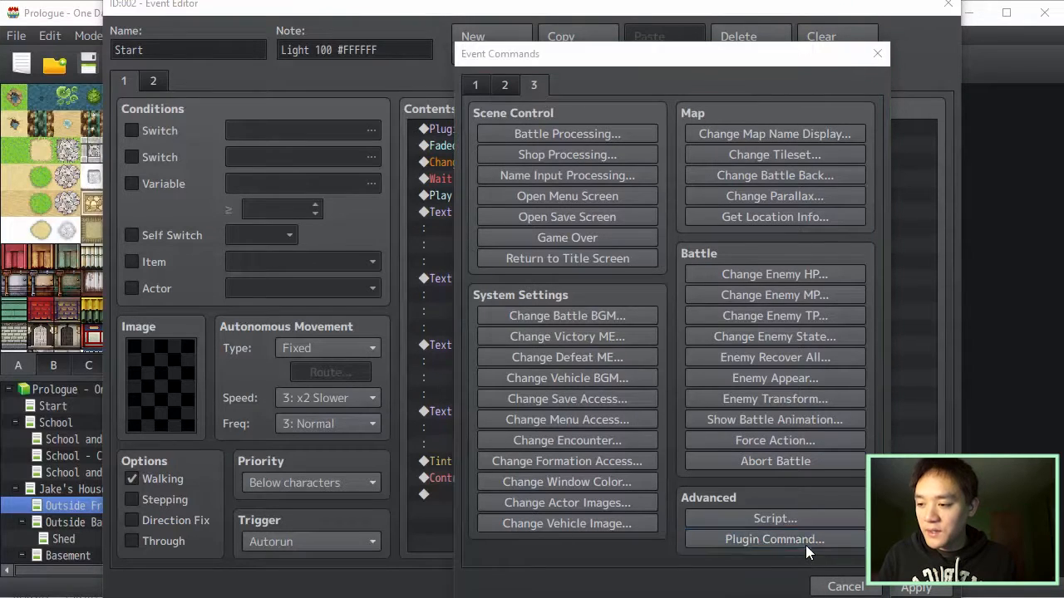
pyautogui.click(805, 545)
pyautogui.click(830, 349)
pyautogui.click(856, 586)
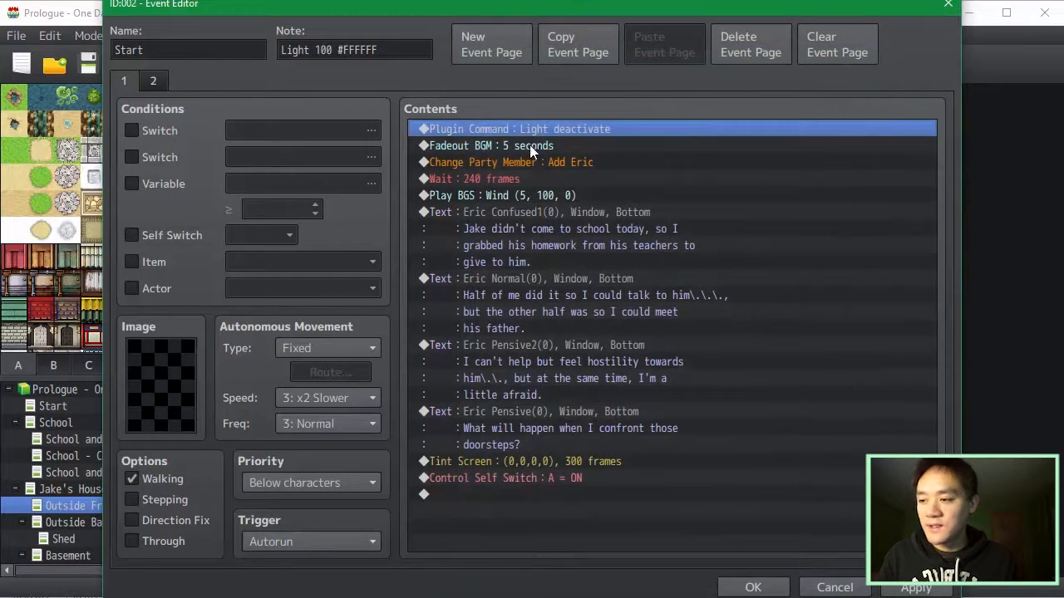
# - Select the "Light deactivate" plugin command for reuse and confirm the Start event's changes
pyautogui.click(573, 143)
pyautogui.click(593, 131)
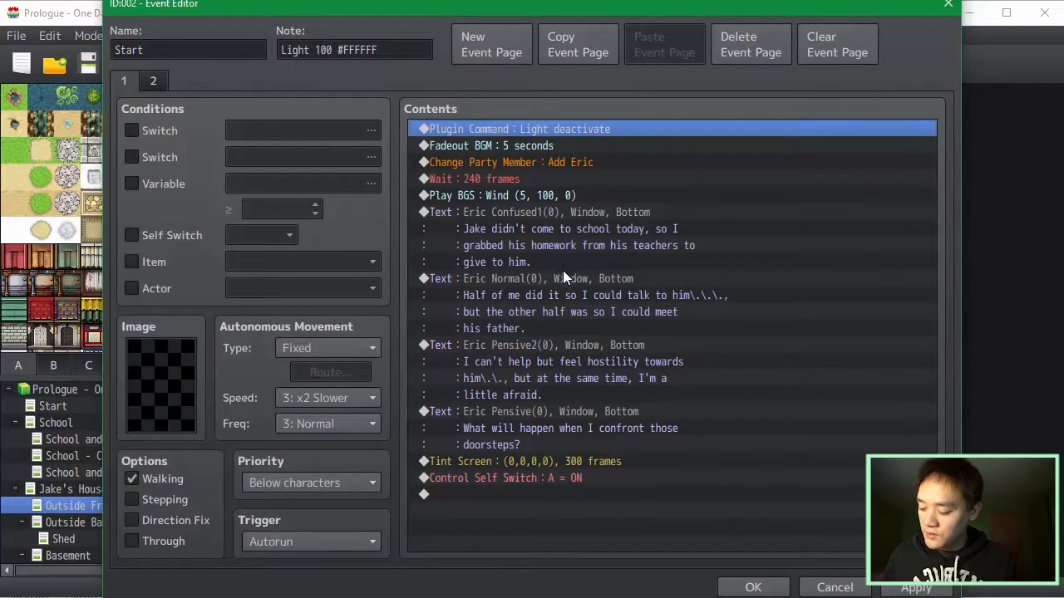
pyautogui.click(753, 586)
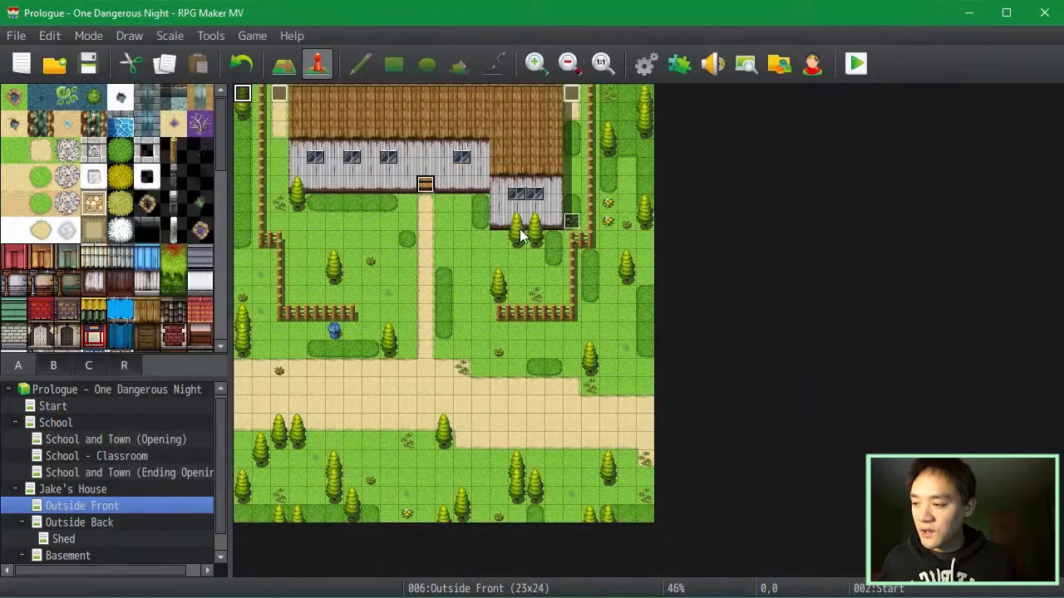
# - In the house's Door event, paste the "Light deactivate" plugin command before the 180-frame wait that follows the black screen tint
pyautogui.doubleClick(424, 184)
pyautogui.moveTo(926, 187); pyautogui.dragTo(921, 282)
pyautogui.moveTo(922, 344); pyautogui.dragTo(923, 503)
pyautogui.scroll(3, 921, 502)
pyautogui.scroll(1, 685, 365)
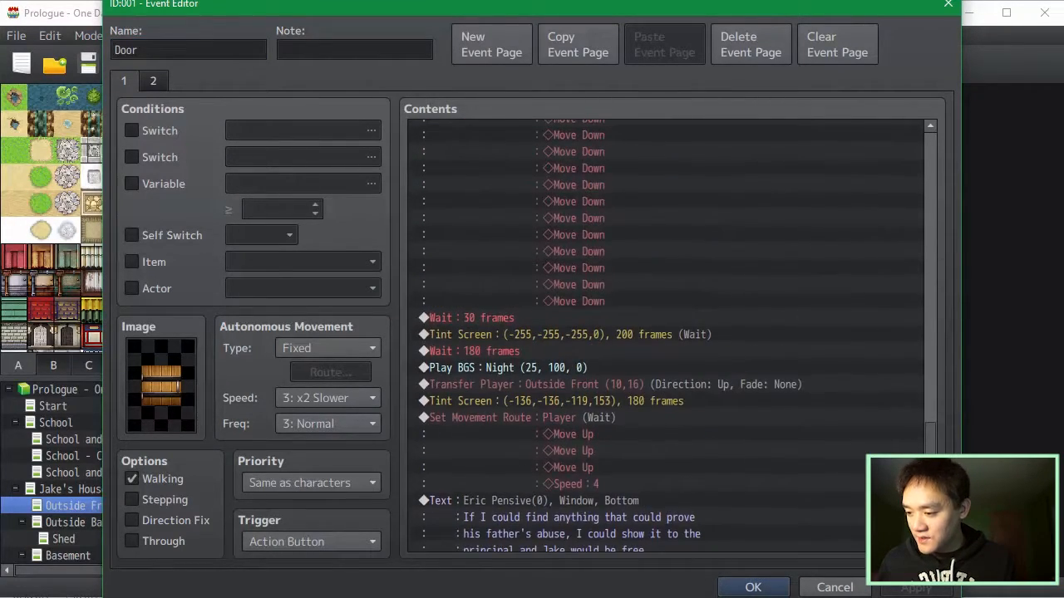
pyautogui.click(652, 315)
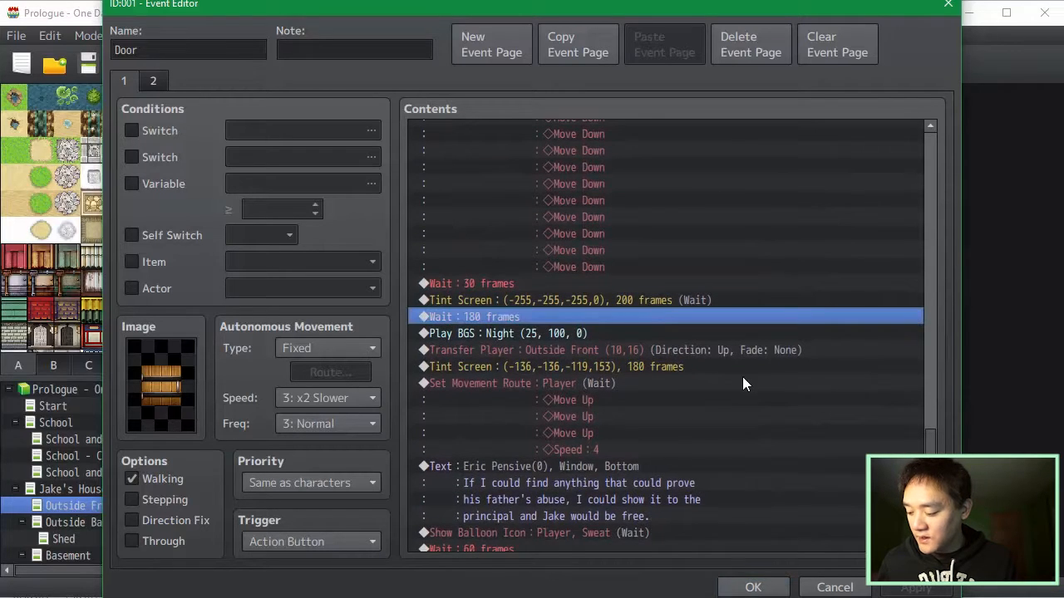
pyautogui.hotkey('ctrl', 'v')
pyautogui.click(732, 318)
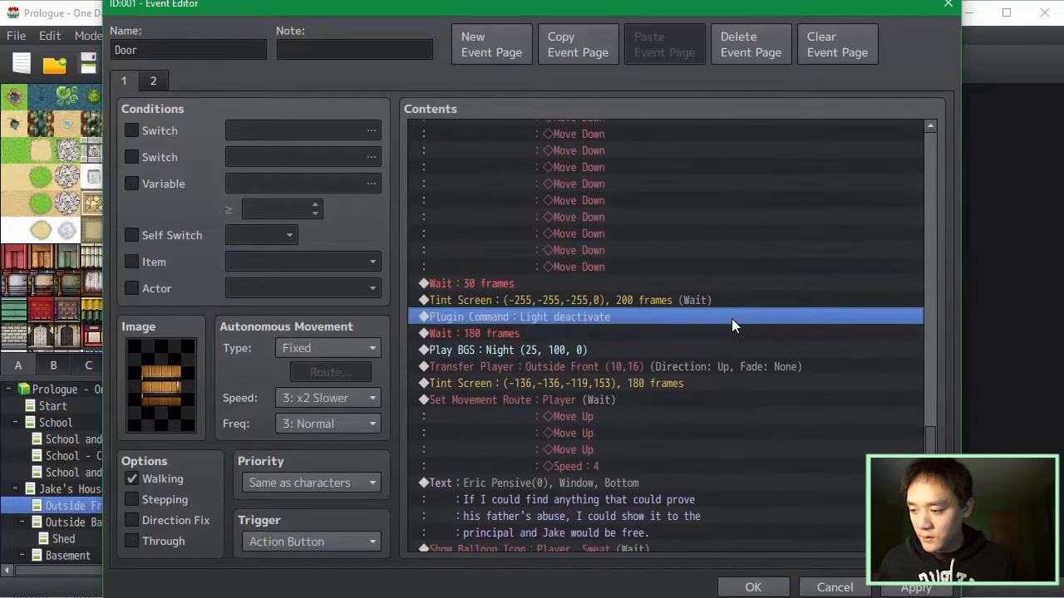
# - Change the Door event's "Light deactivate" plugin command to "Light activate"
pyautogui.doubleClick(732, 318)
pyautogui.click(647, 327)
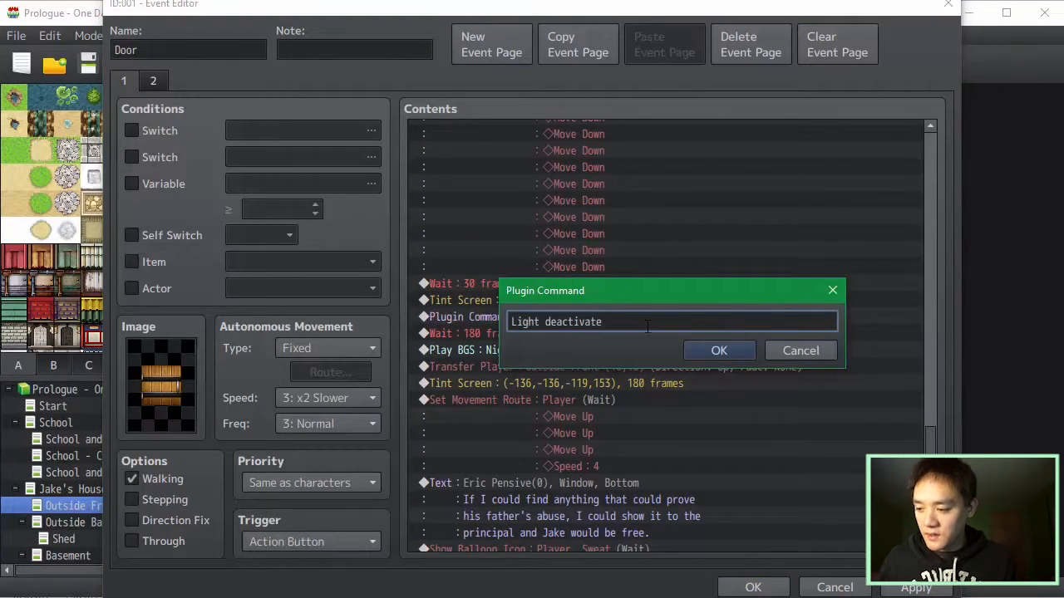
pyautogui.click(552, 322)
pyautogui.press('BackSpace')
pyautogui.press('BackSpace')
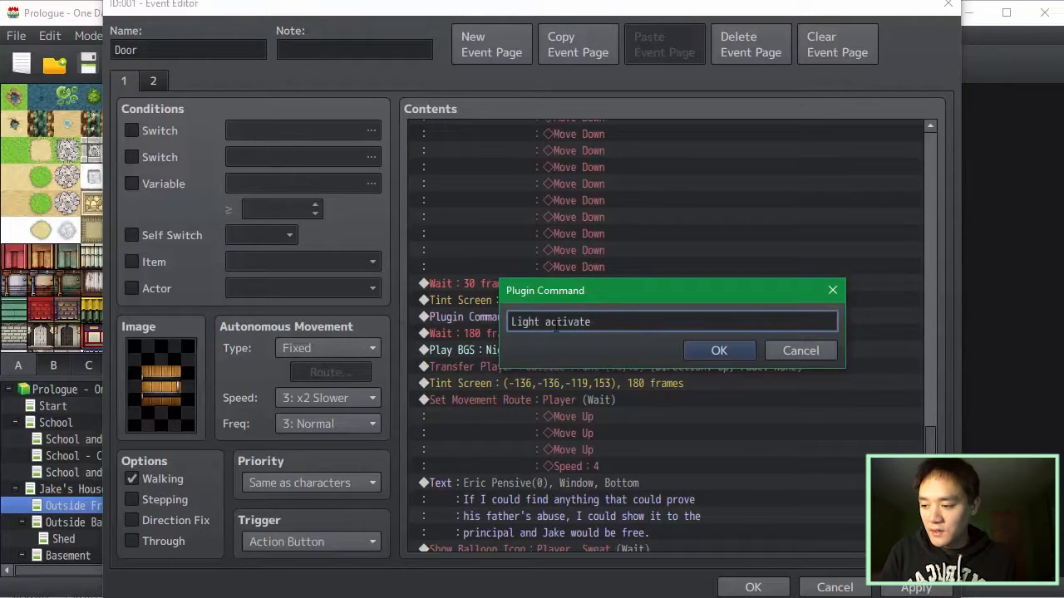
pyautogui.click(720, 351)
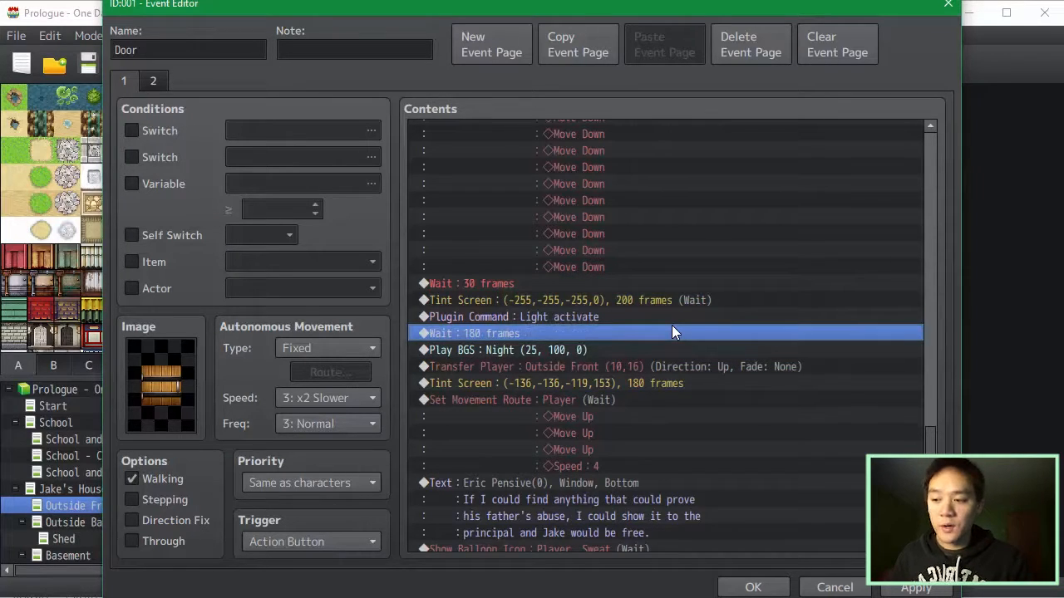
# - Duplicate the "Light activate" plugin command in the Door event and change the lower copy to "Light radius 1000 #FFFFFF"
pyautogui.click(672, 324)
pyautogui.hotkey('ctrl', 'c')
pyautogui.hotkey('ctrl', 'v')
pyautogui.doubleClick(672, 324)
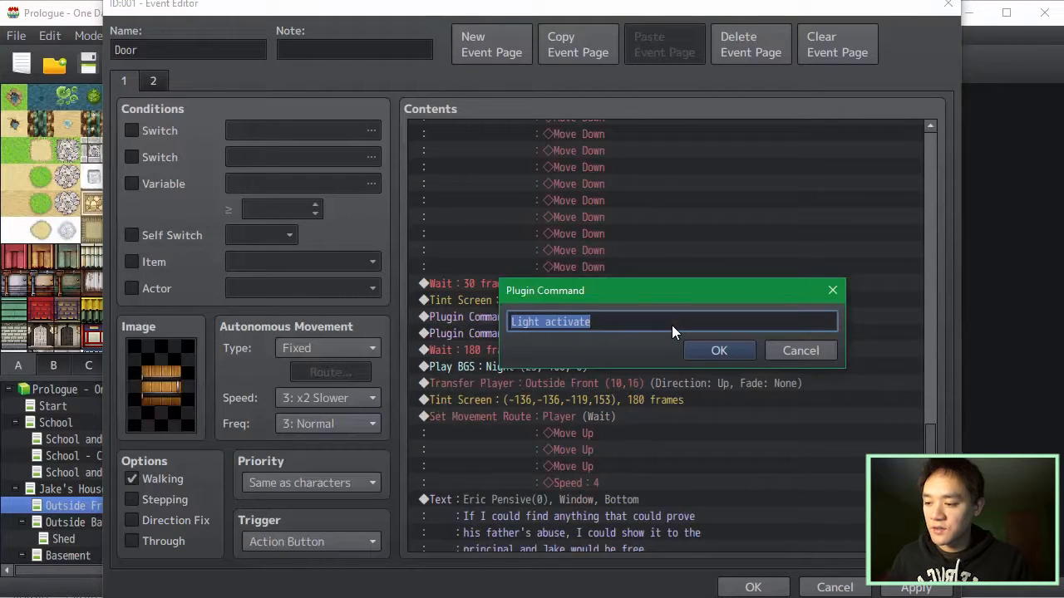
pyautogui.press('Right')
pyautogui.hotkey('ctrl', 'shift', 'Left')
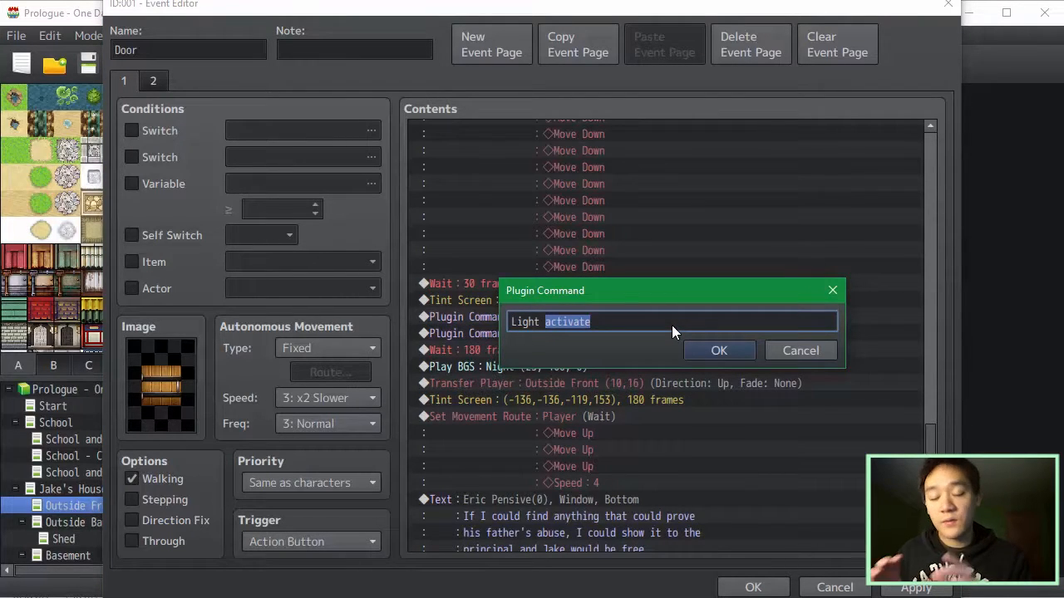
pyautogui.write('rad')
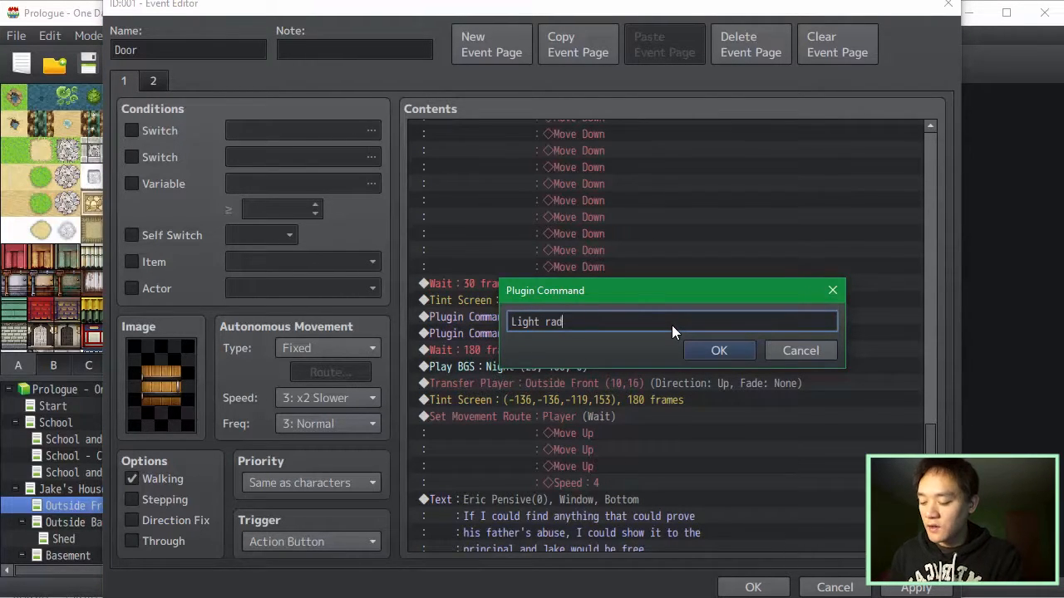
pyautogui.write('ius 1000 #FFFFFF')
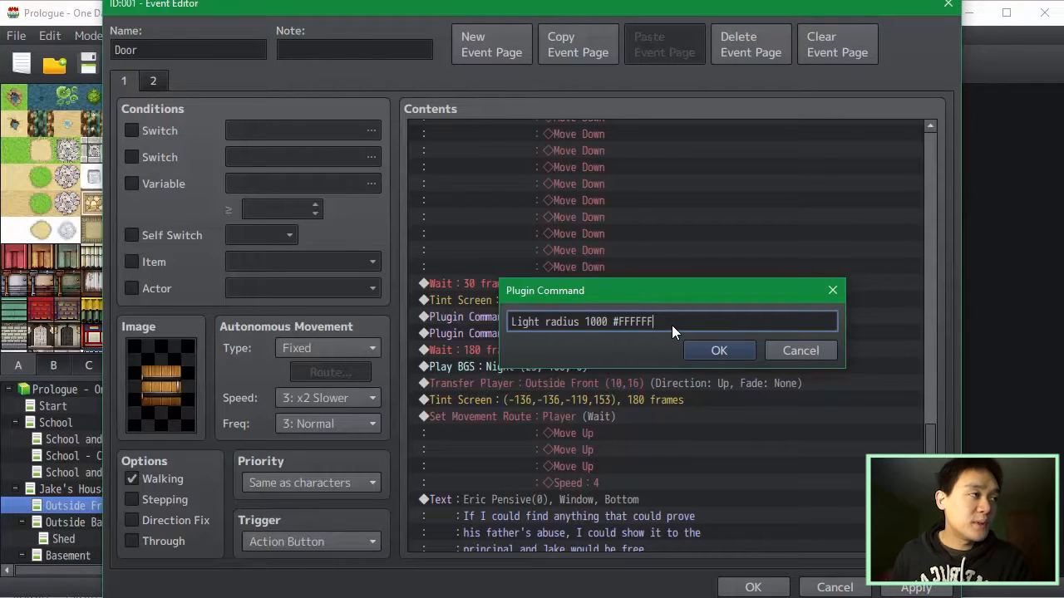
pyautogui.press('Return')
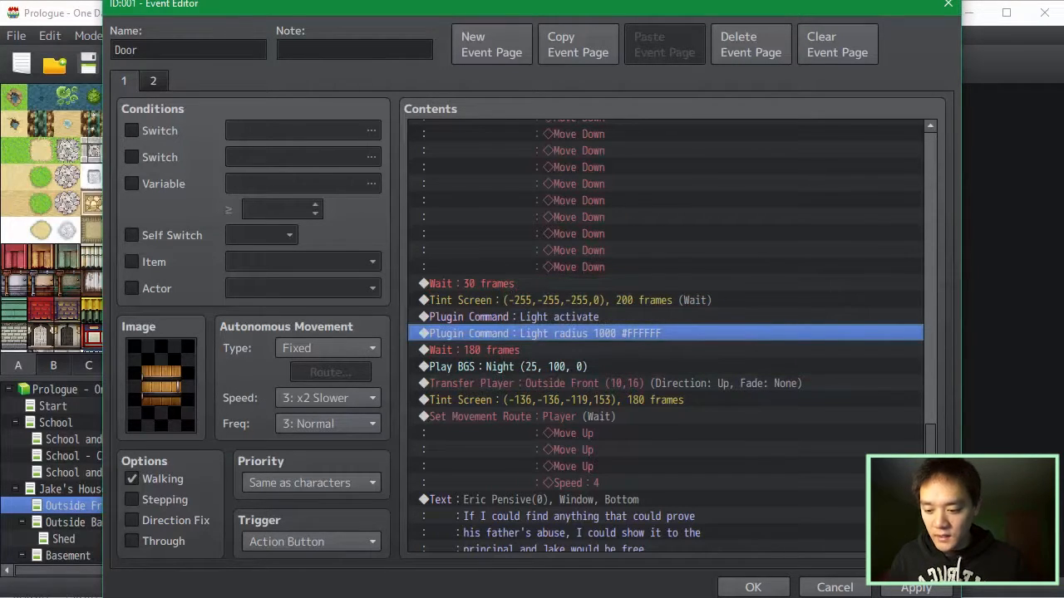
# - Apply and confirm the Door event's changes, and close the playtest at its title screen
pyautogui.click(917, 586)
pyautogui.scroll(-4, 665, 332)
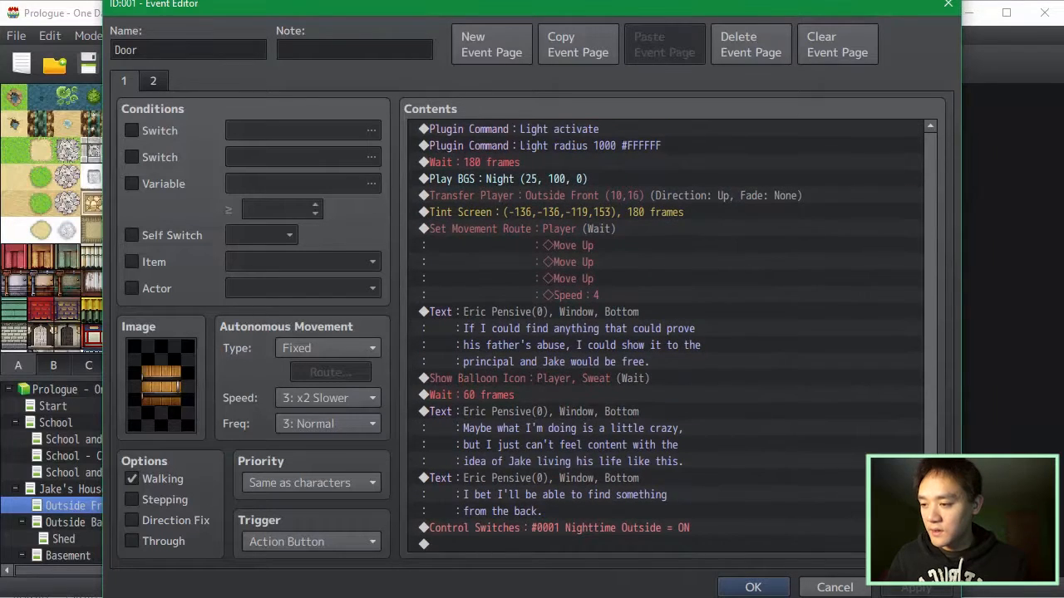
pyautogui.scroll(3, 665, 332)
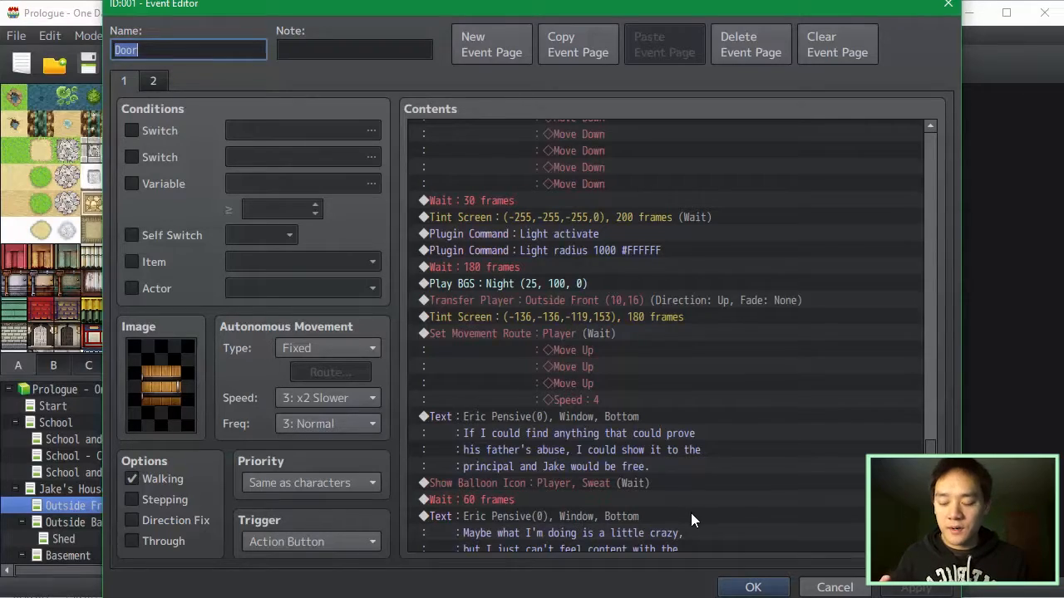
pyautogui.click(748, 585)
pyautogui.hotkey('alt', 'F4')
pyautogui.press('Return')
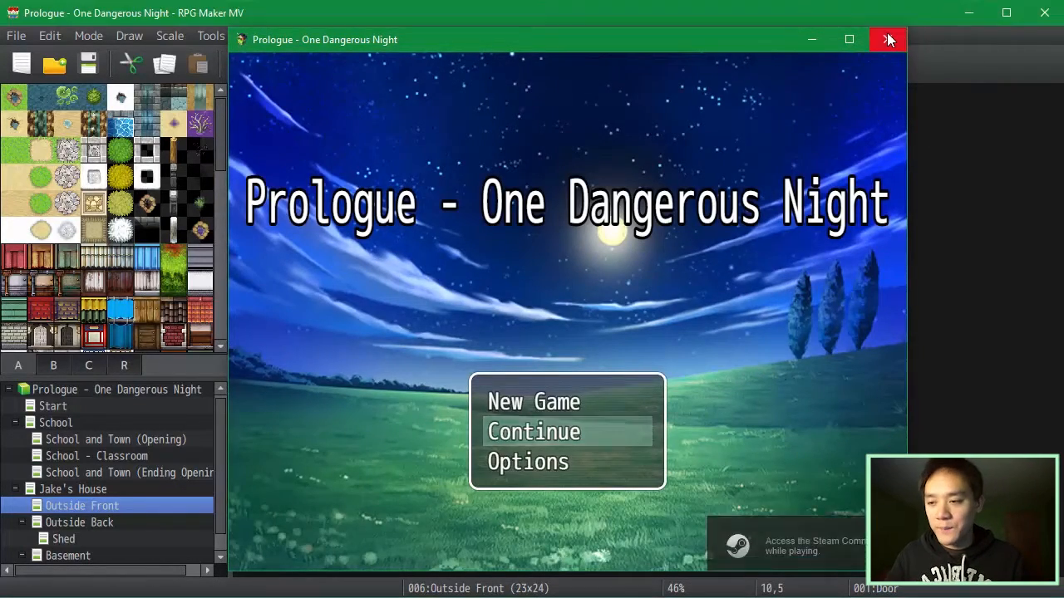
pyautogui.click(888, 39)
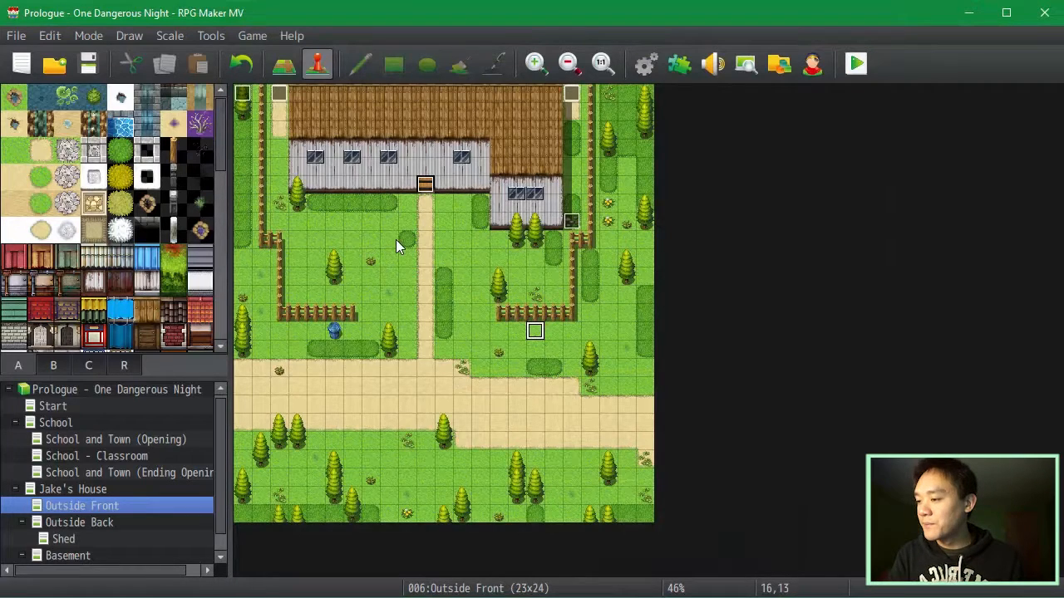
# - In the Outside Back map, give the event at tile 0,0 the note "Light 0 #FFFFFF" and confirm it
pyautogui.click(123, 523)
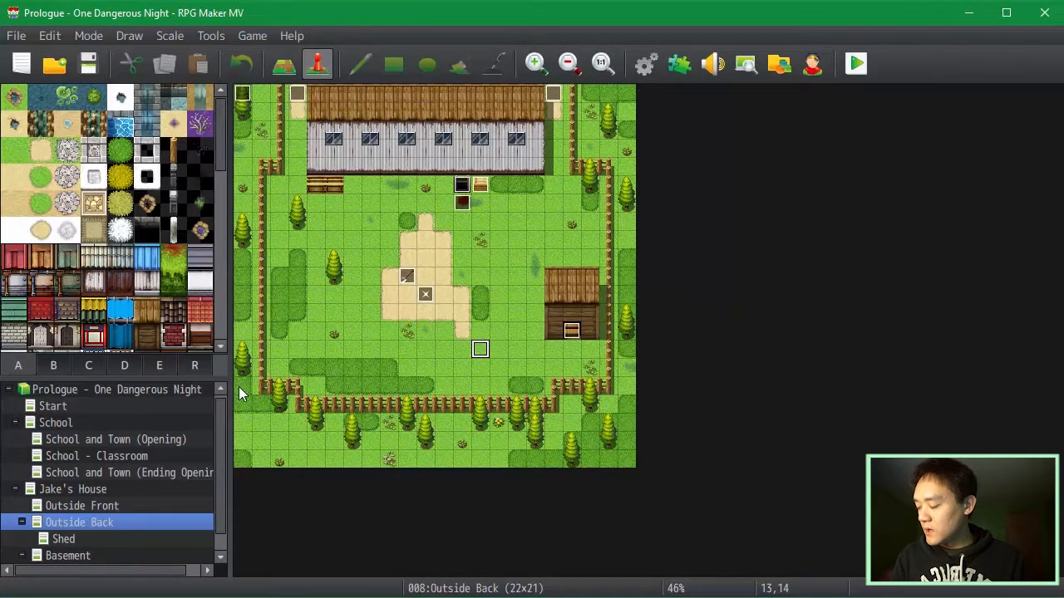
pyautogui.doubleClick(242, 93)
pyautogui.click(359, 52)
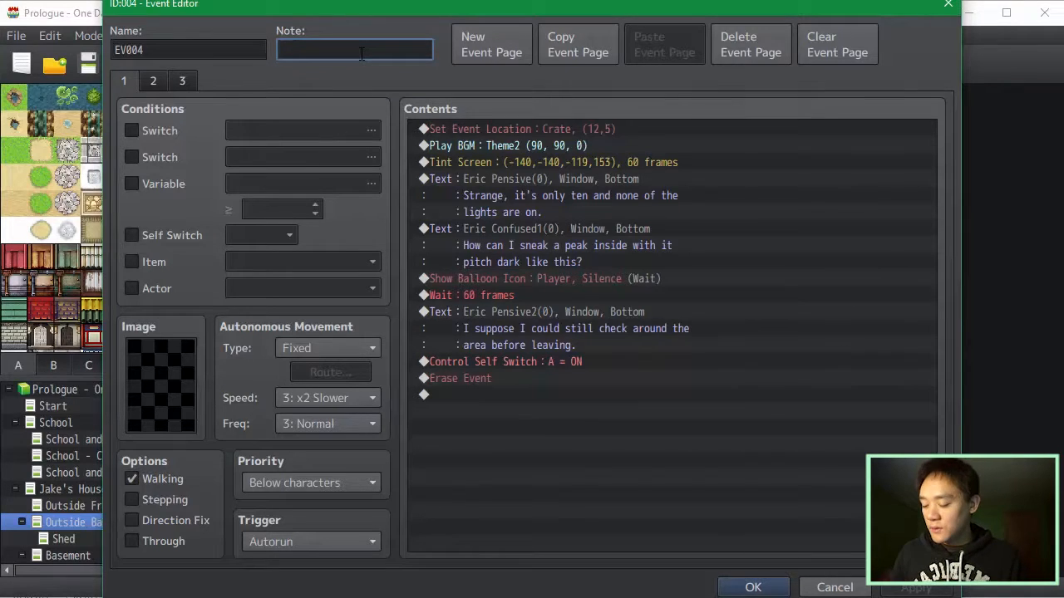
pyautogui.write('Lgiht')
pyautogui.press('BackSpace')
pyautogui.press('BackSpace')
pyautogui.press('BackSpace')
pyautogui.press('BackSpace')
pyautogui.press('BackSpace')
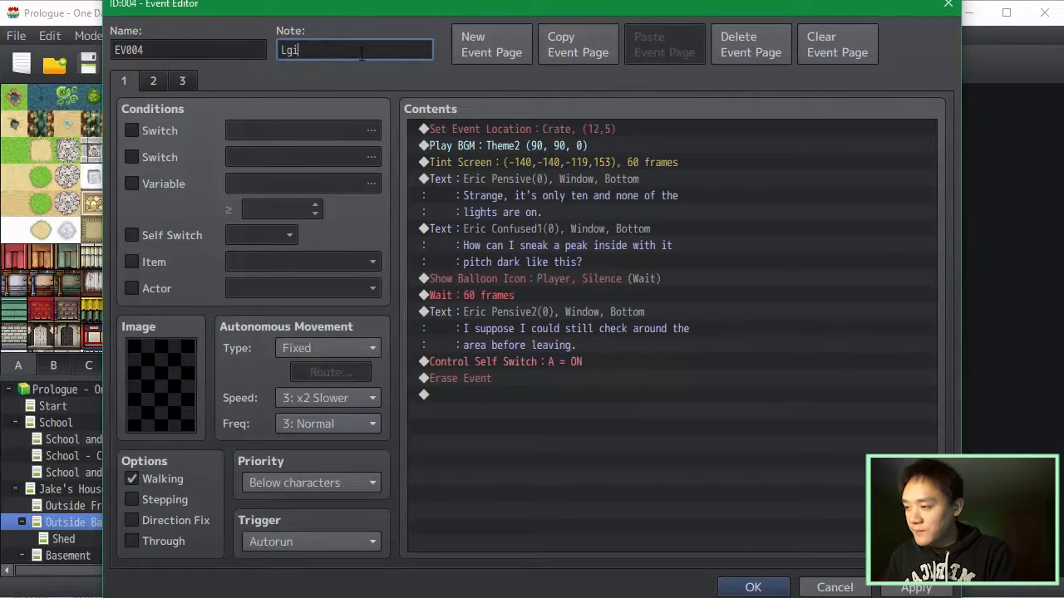
pyautogui.write('ight 0')
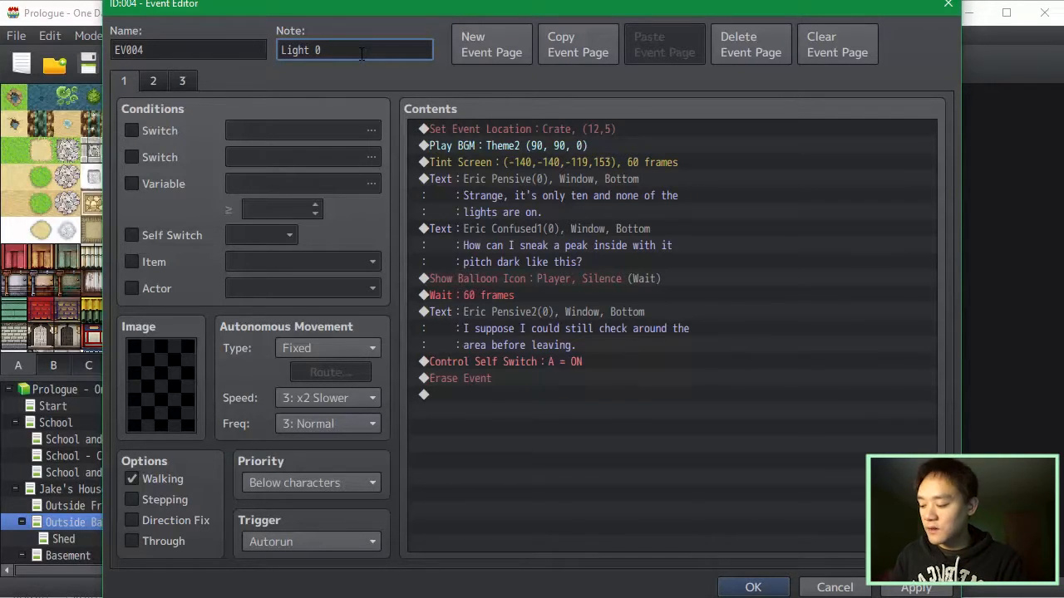
pyautogui.write('#FFFFFF')
pyautogui.press('Return')
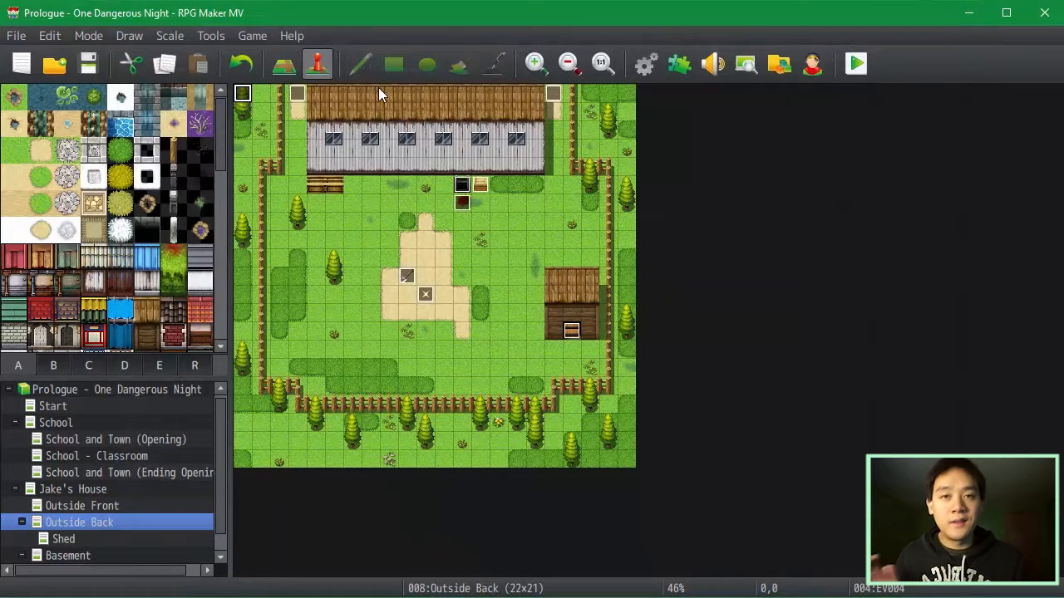
pyautogui.click(418, 172)
pyautogui.click(499, 240)
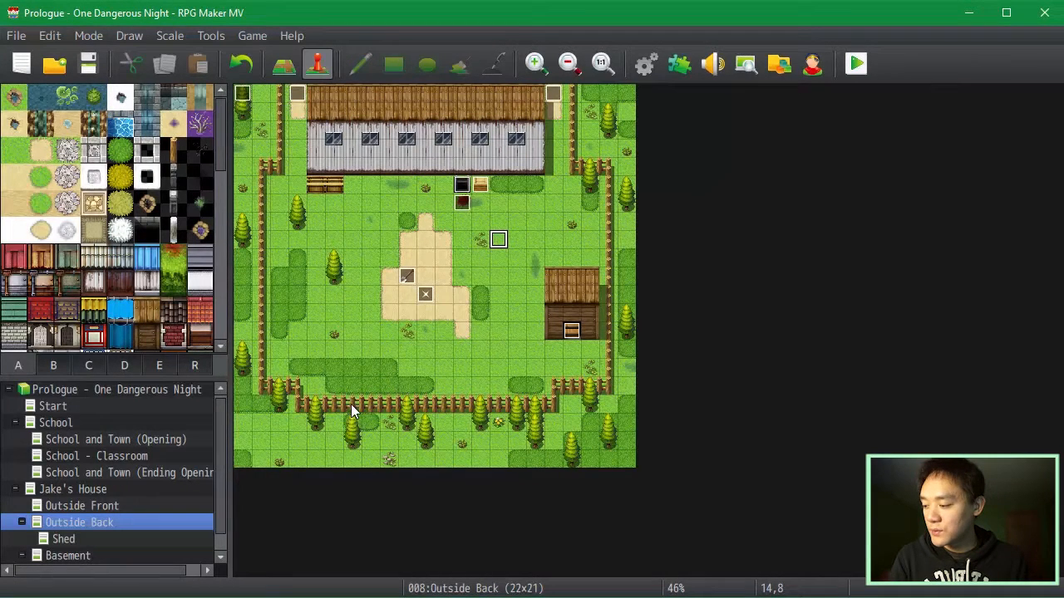
# - In the Shed map, create an event named "light" at tile 0,12 with the note "Light 0 #FFFFFF"
pyautogui.click(136, 539)
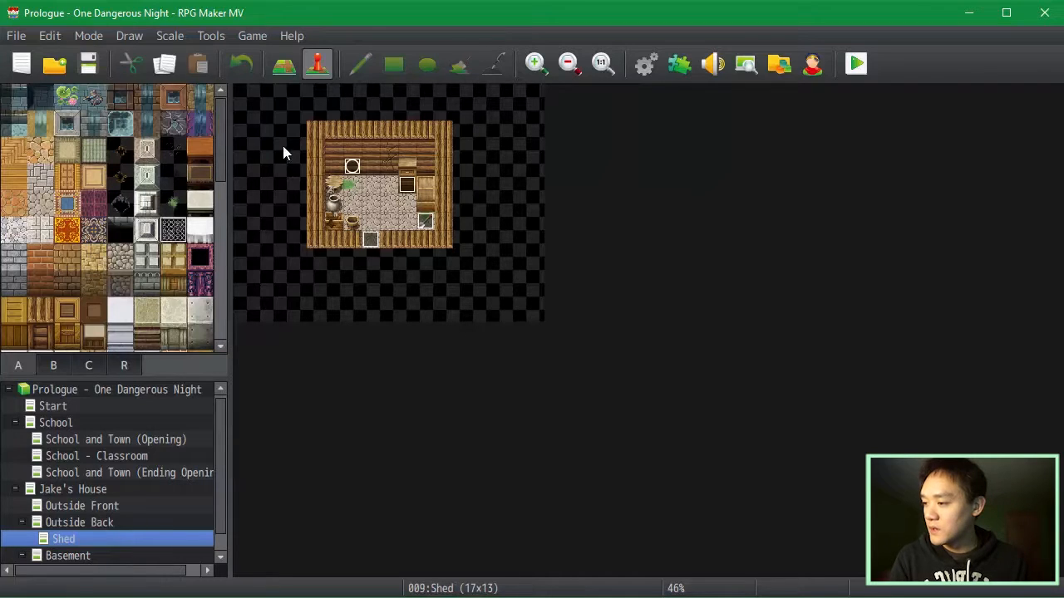
pyautogui.doubleClick(354, 167)
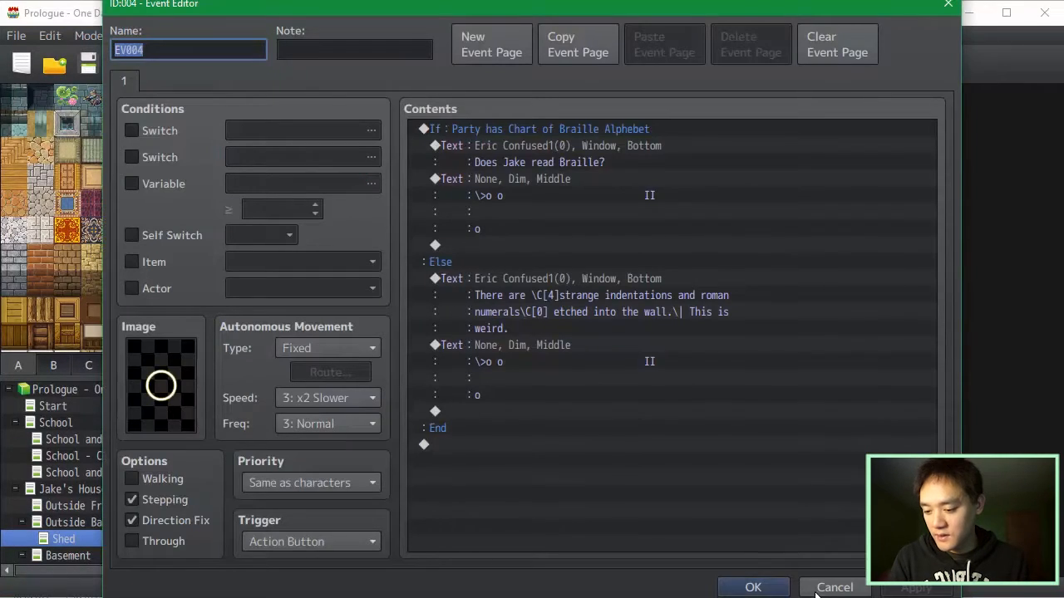
pyautogui.click(833, 587)
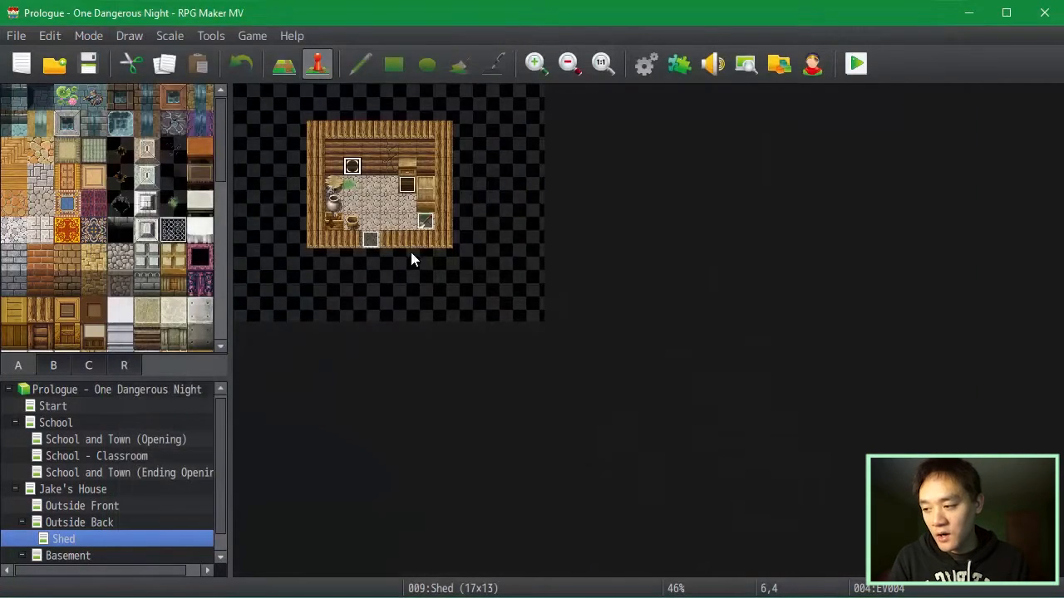
pyautogui.doubleClick(242, 312)
pyautogui.write('light')
pyautogui.press('Tab')
pyautogui.write('Light')
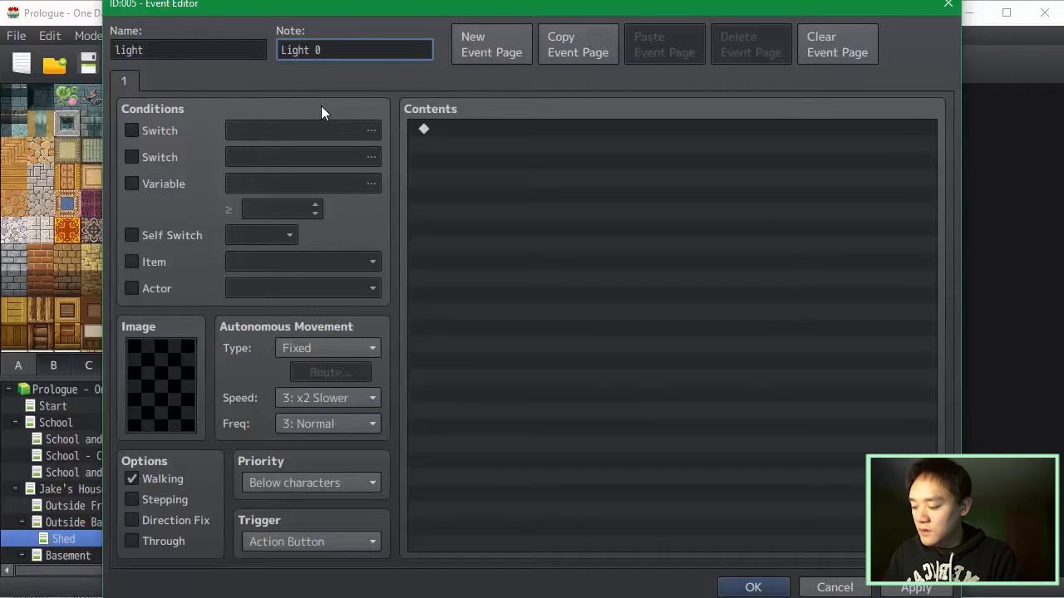
pyautogui.write('#FFFFFF')
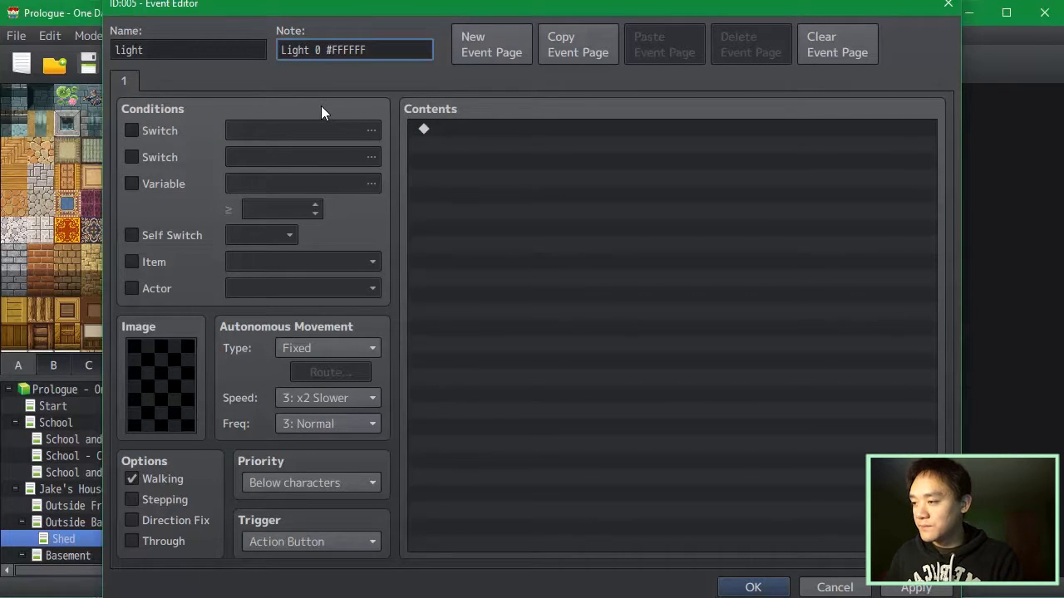
pyautogui.press('Return')
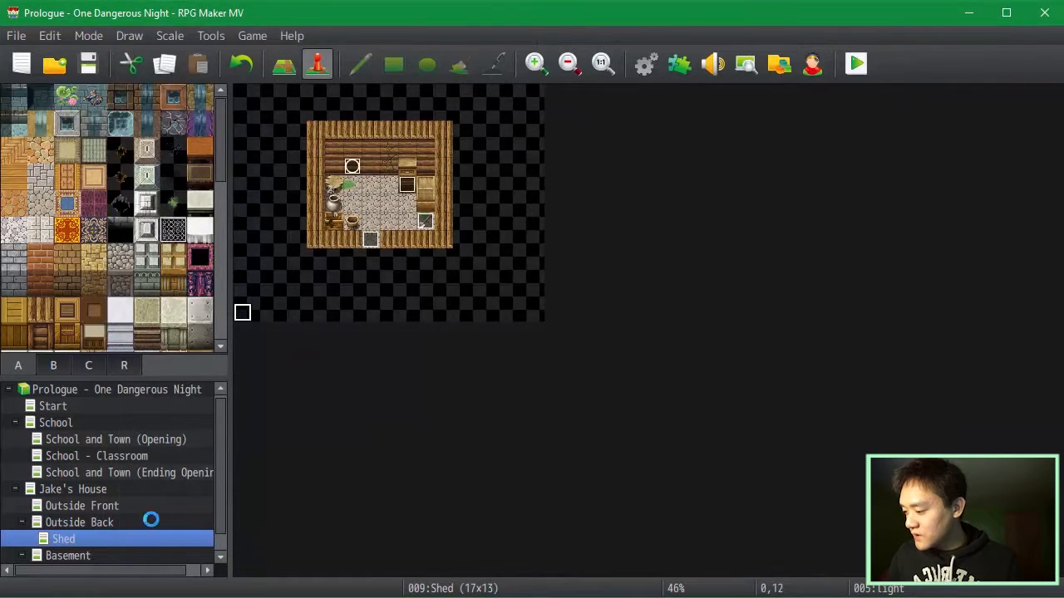
# - In the Basement map, give the Start event the note "Light 0 #FFFFFF"
pyautogui.scroll(-1, 146, 514)
pyautogui.click(126, 539)
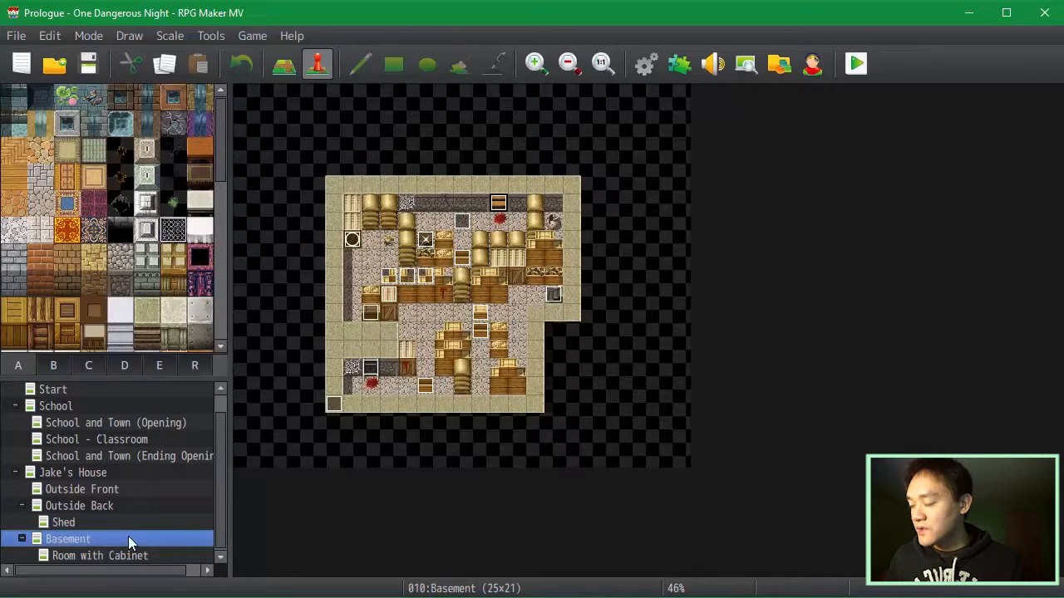
pyautogui.doubleClick(334, 405)
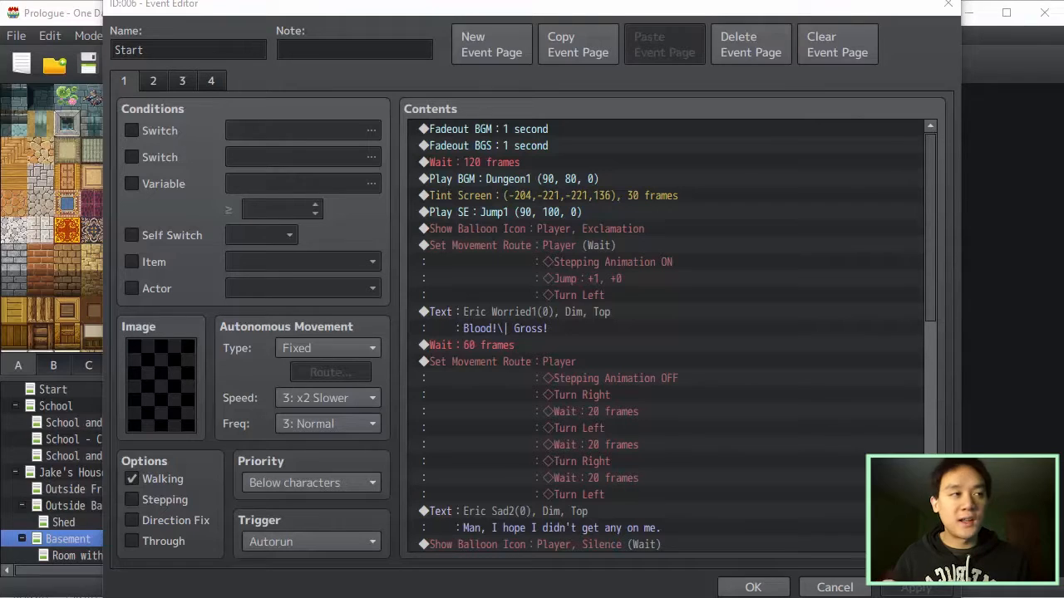
pyautogui.click(348, 49)
pyautogui.write('Light 0 #FFFFFF')
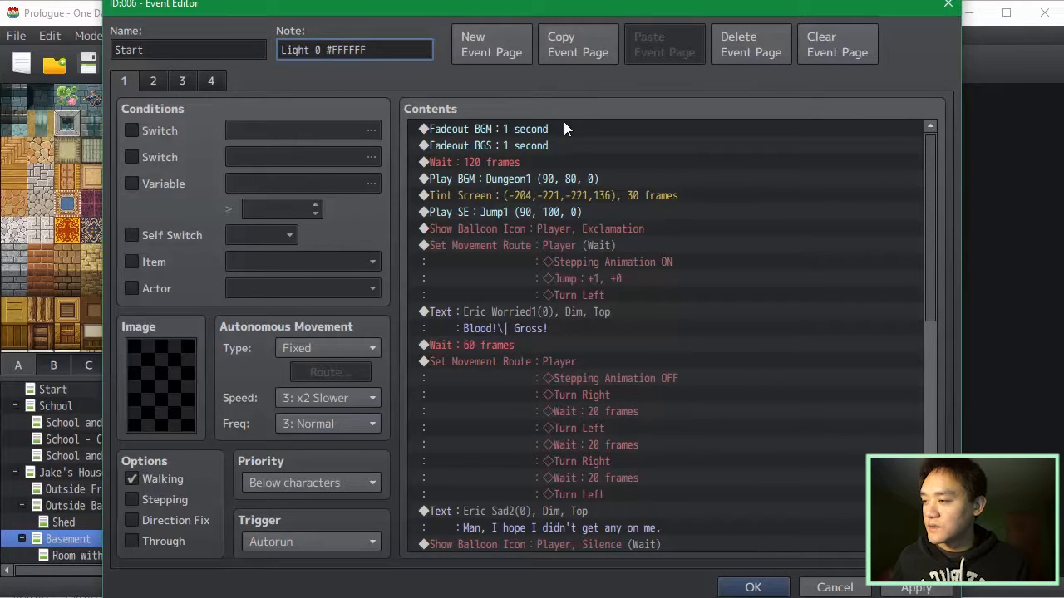
# - Insert the plugin command "Flashlight on 10 13 #FFFFFF" before the 1-frame Tint Screen in the Start event and apply it
pyautogui.click(709, 212)
pyautogui.press('Home')
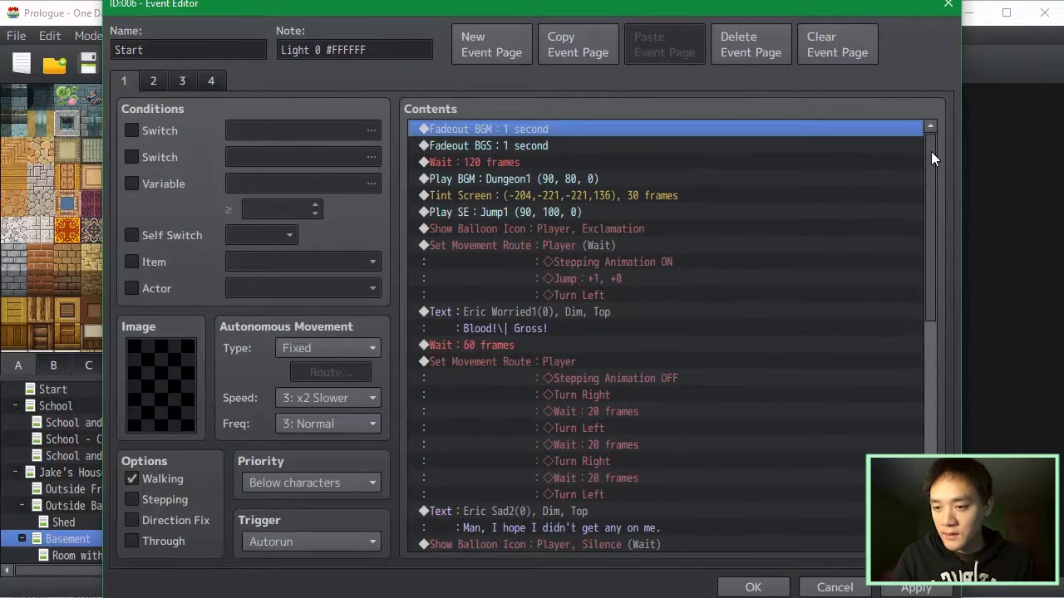
pyautogui.moveTo(932, 157); pyautogui.dragTo(855, 331)
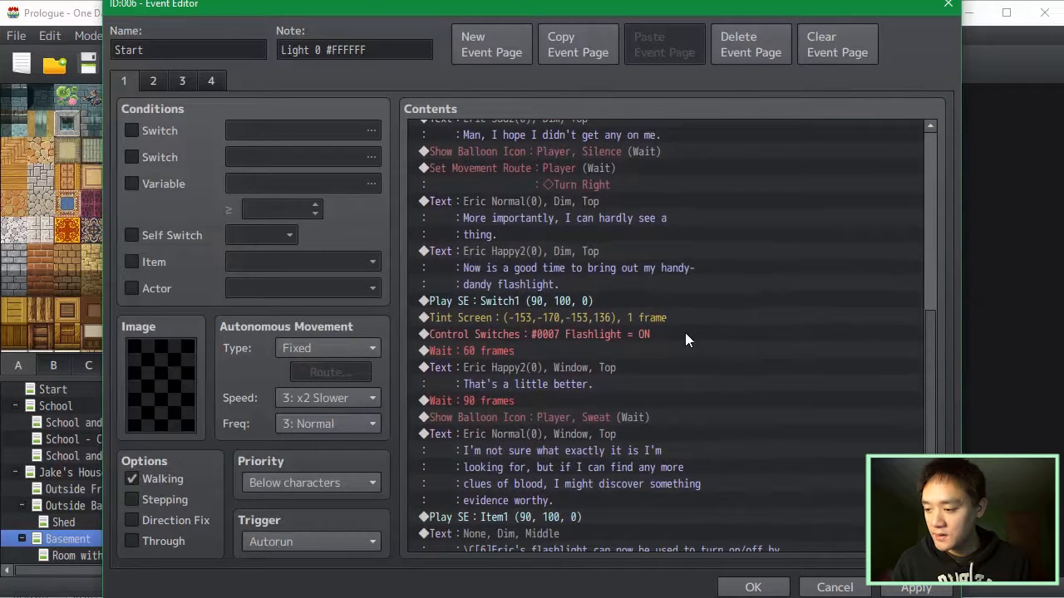
pyautogui.click(630, 322)
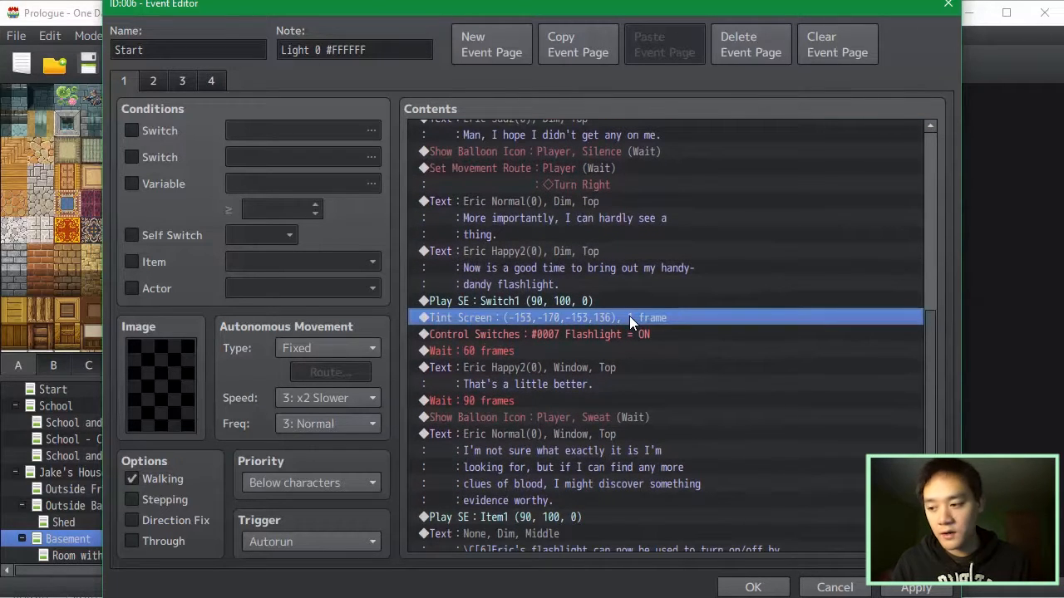
pyautogui.press('Insert')
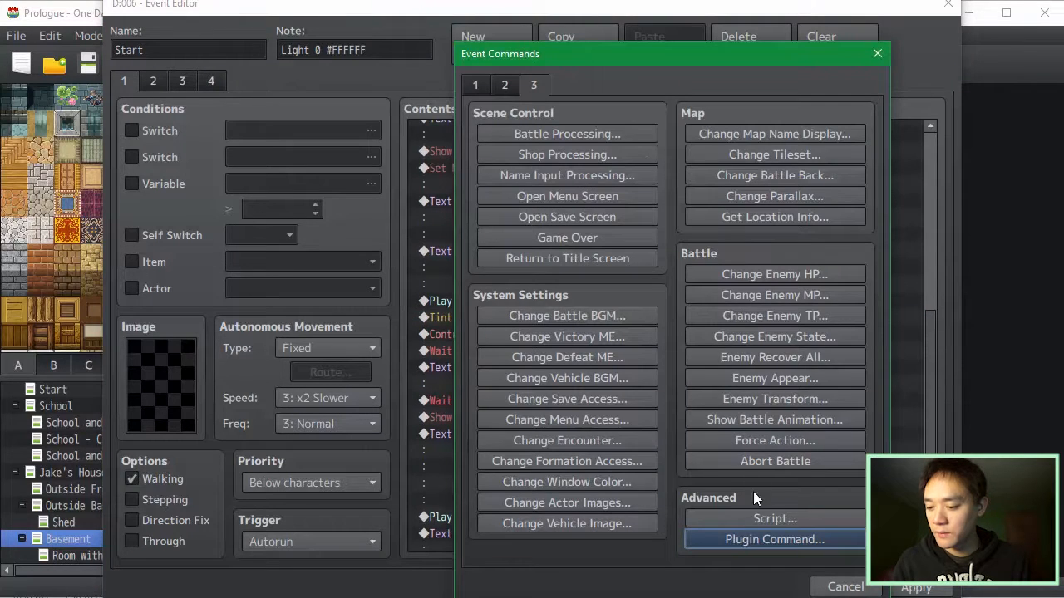
pyautogui.click(759, 541)
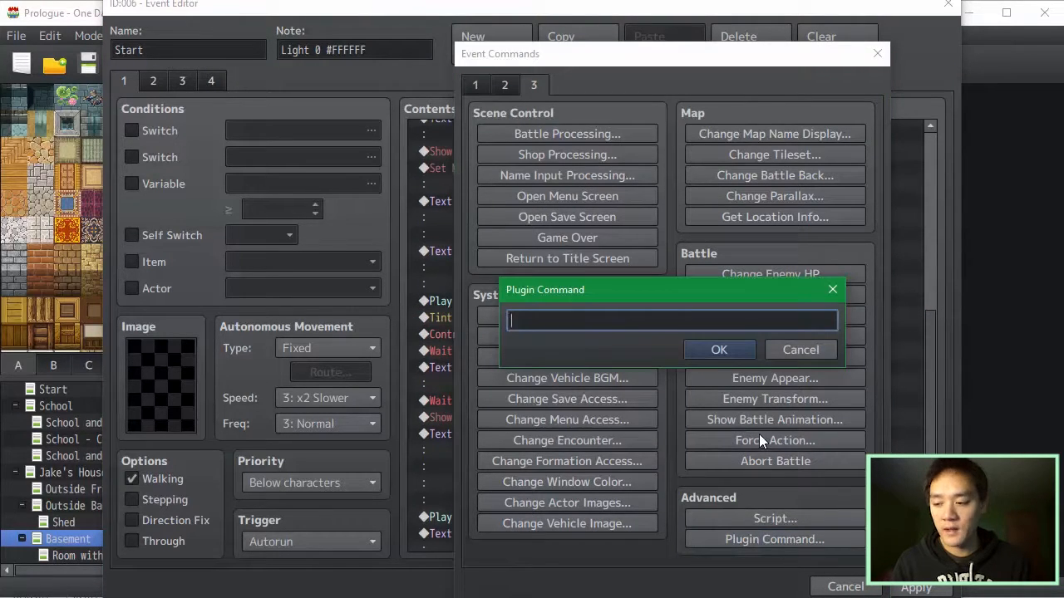
pyautogui.write('Lgit')
pyautogui.press('BackSpace')
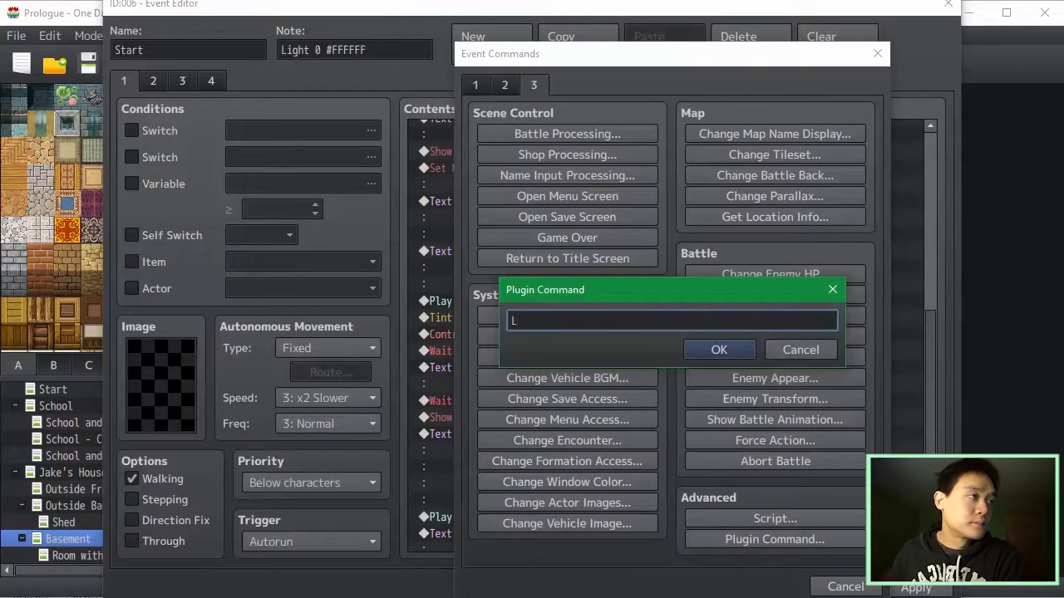
pyautogui.write('Flashlig')
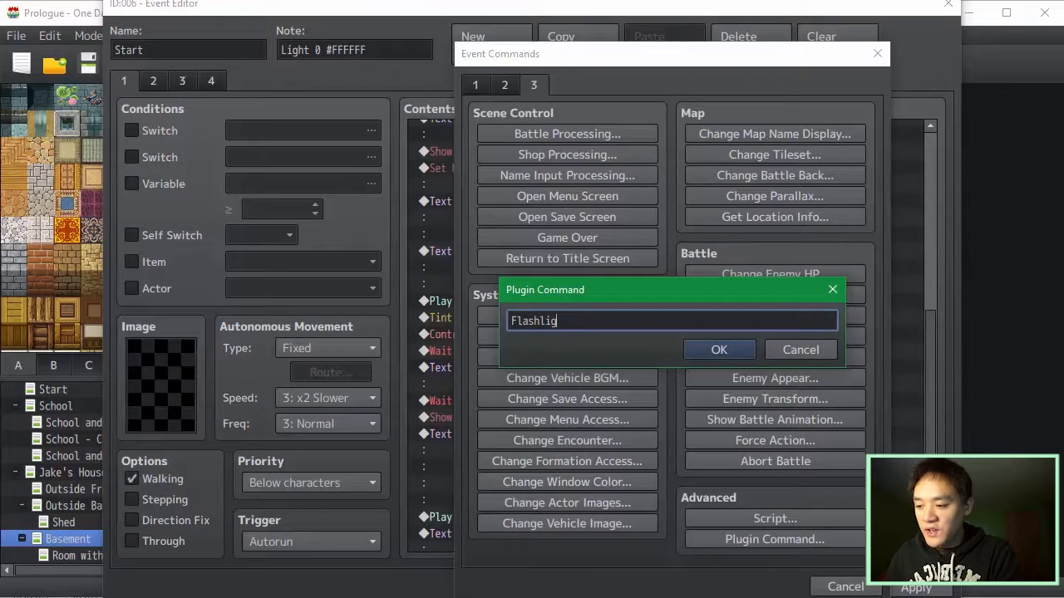
pyautogui.write('ht on 10 13')
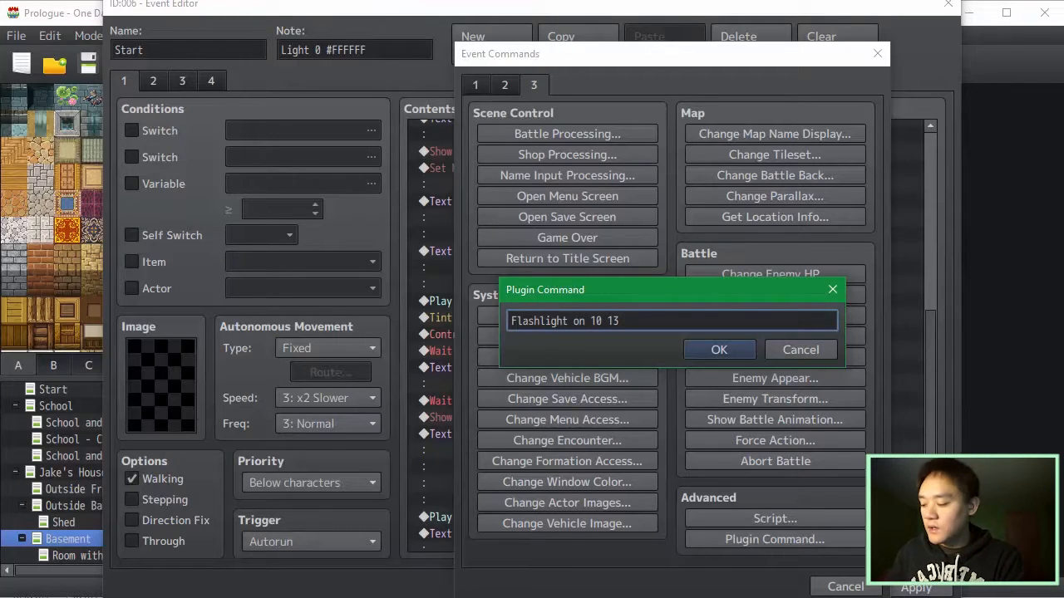
pyautogui.write(' #FFFFFF')
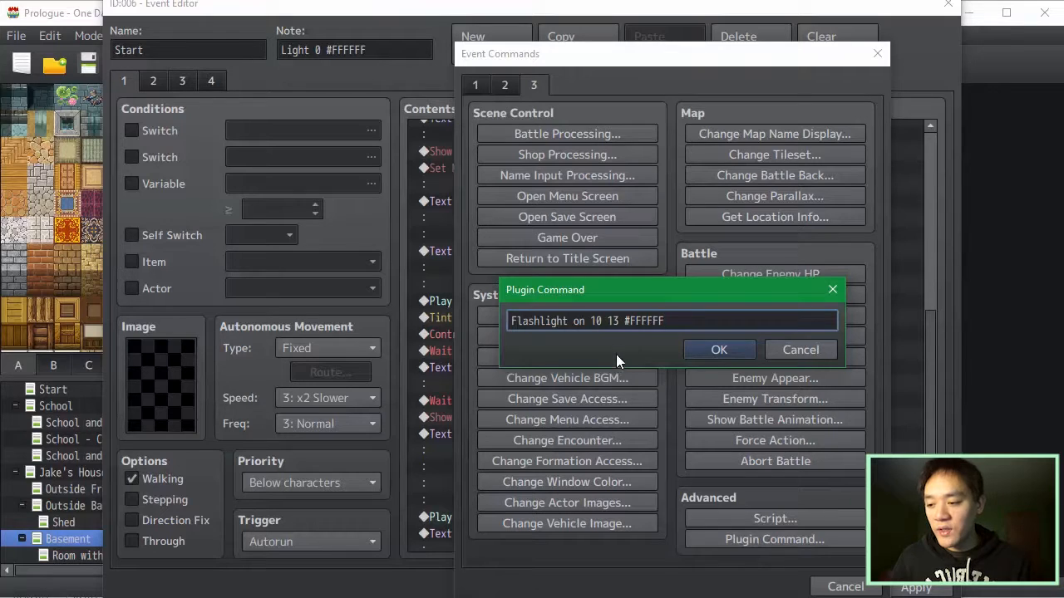
pyautogui.click(712, 349)
pyautogui.click(918, 588)
# - Duplicate the Flashlight plugin command, change the upper copy to "Light radius 100 #FFFFFF", and apply the event's changes
pyautogui.click(671, 321)
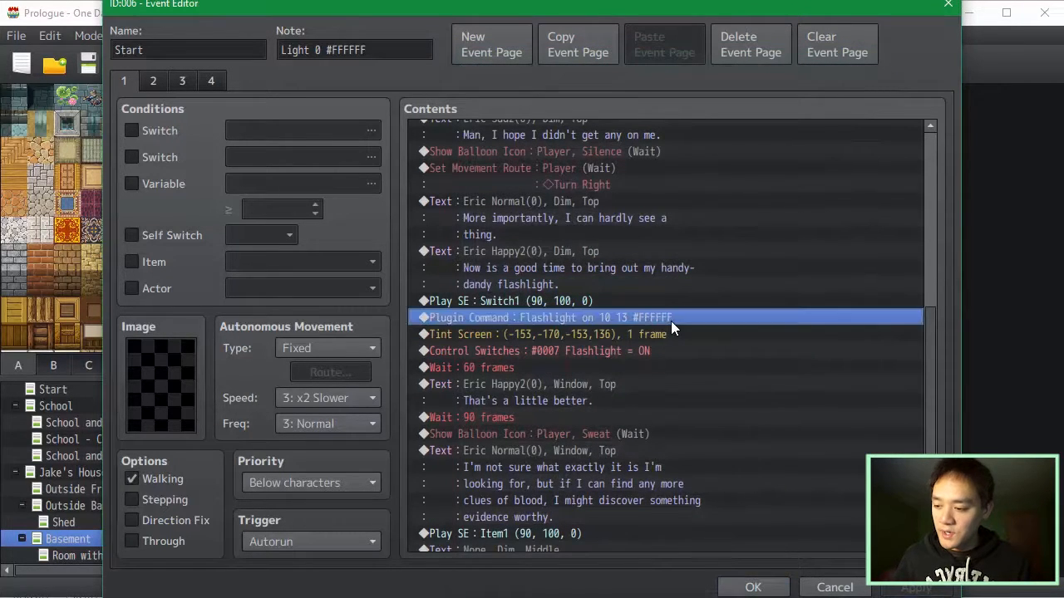
pyautogui.hotkey('ctrl', 'c')
pyautogui.hotkey('ctrl', 'v')
pyautogui.doubleClick(682, 320)
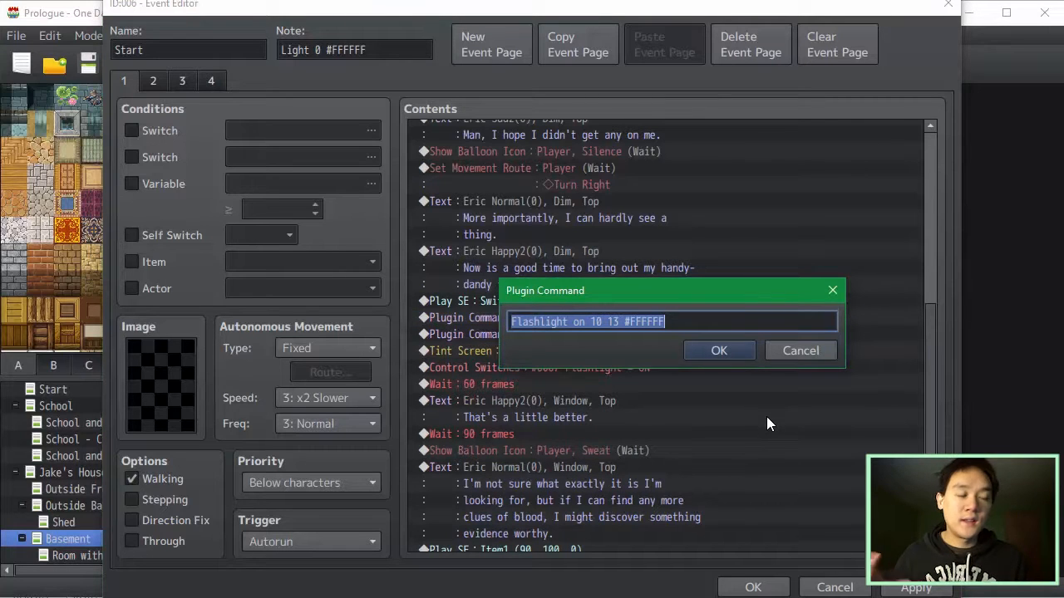
pyautogui.write('Ligh')
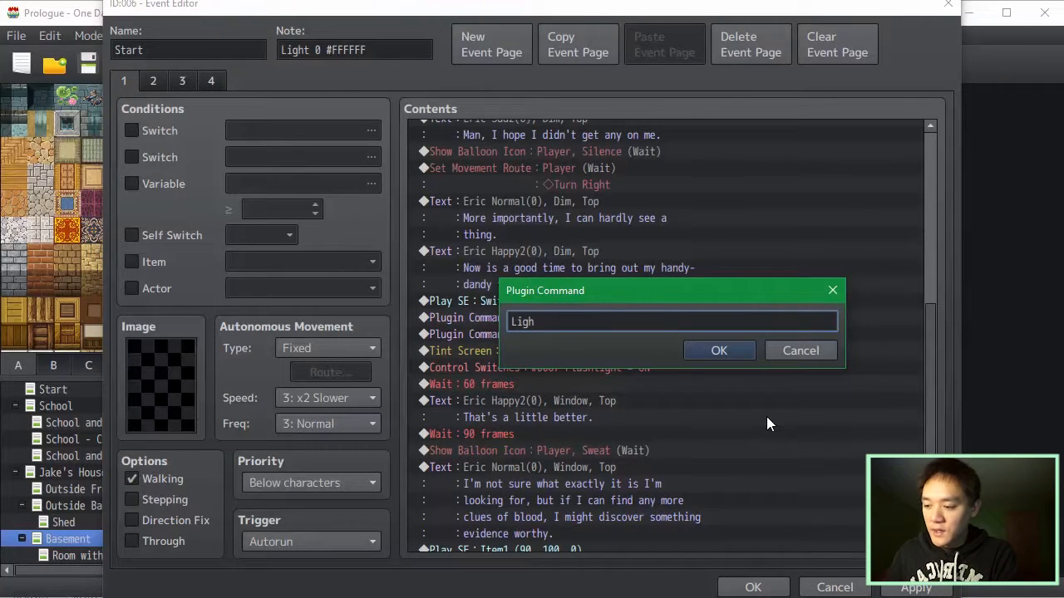
pyautogui.write('t radius')
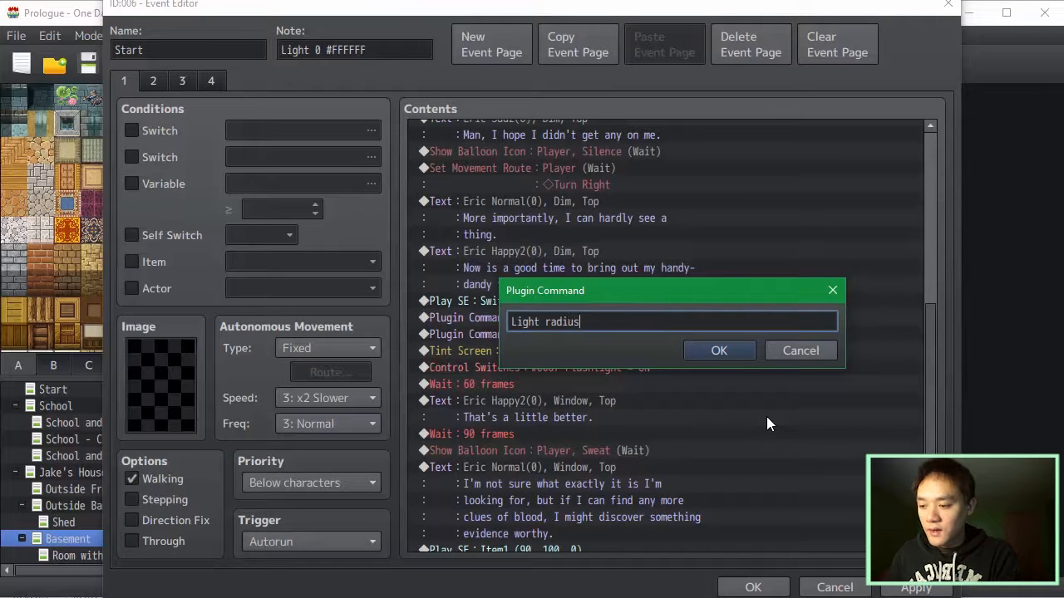
pyautogui.write(' 100 #FFFFFF')
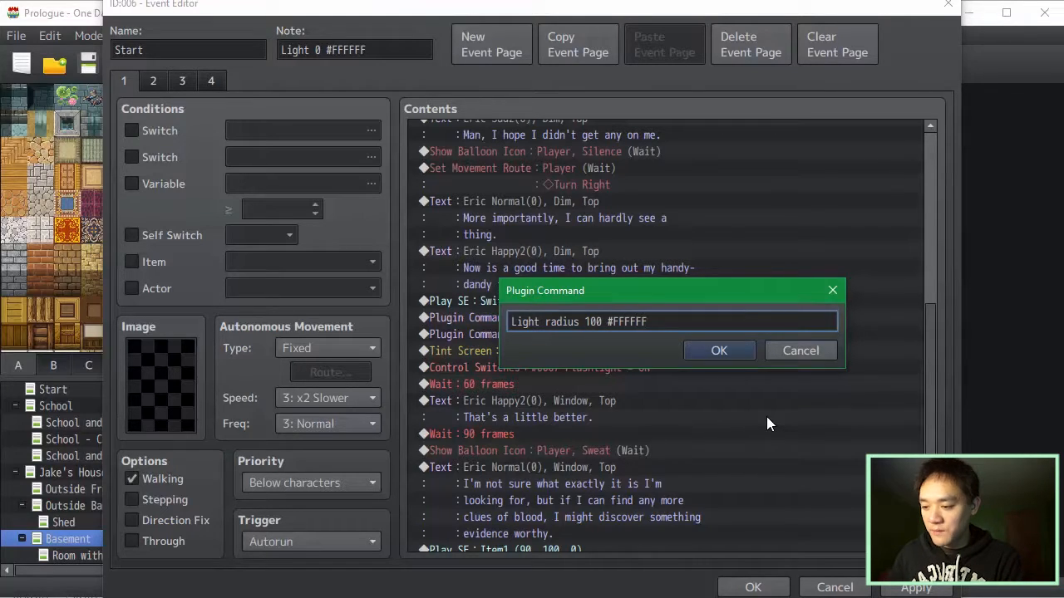
pyautogui.press('Return')
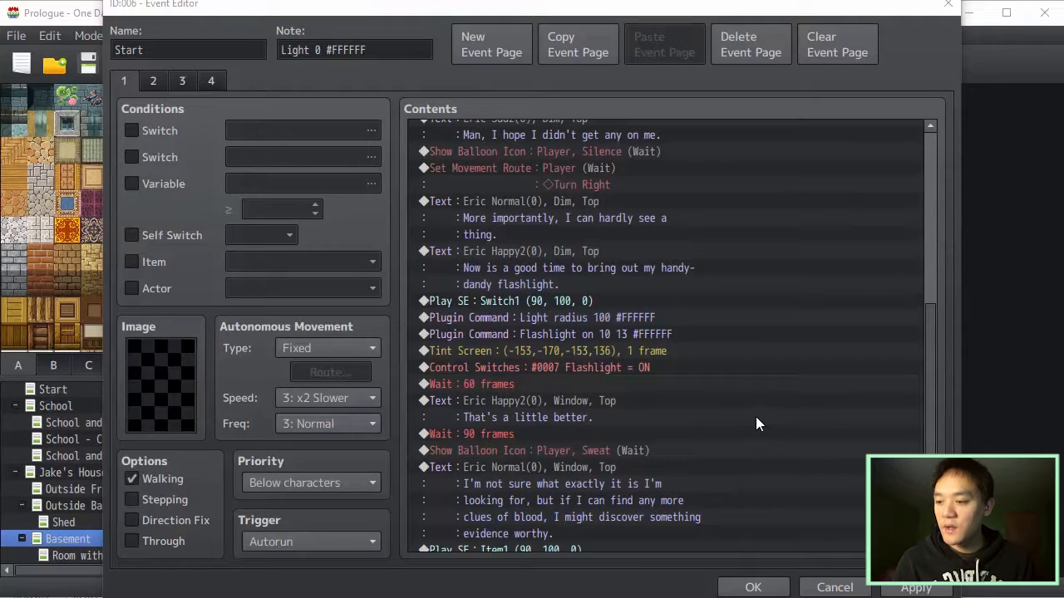
pyautogui.click(750, 321)
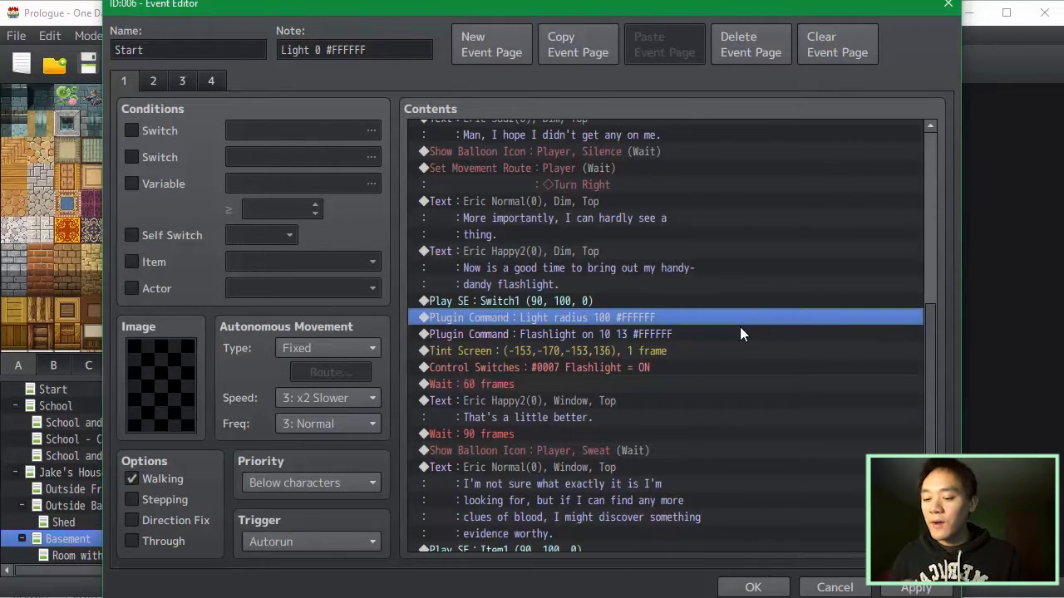
pyautogui.click(914, 588)
# - Review the Start event's full command list, including the tints and the placement of both plugin commands
pyautogui.scroll(3, 915, 392)
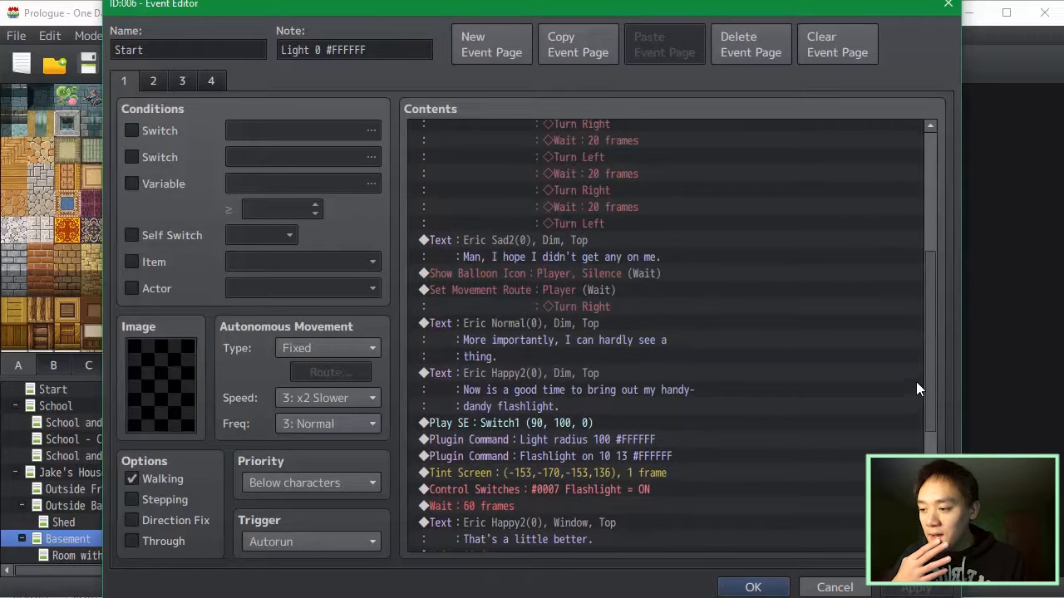
pyautogui.scroll(7, 916, 384)
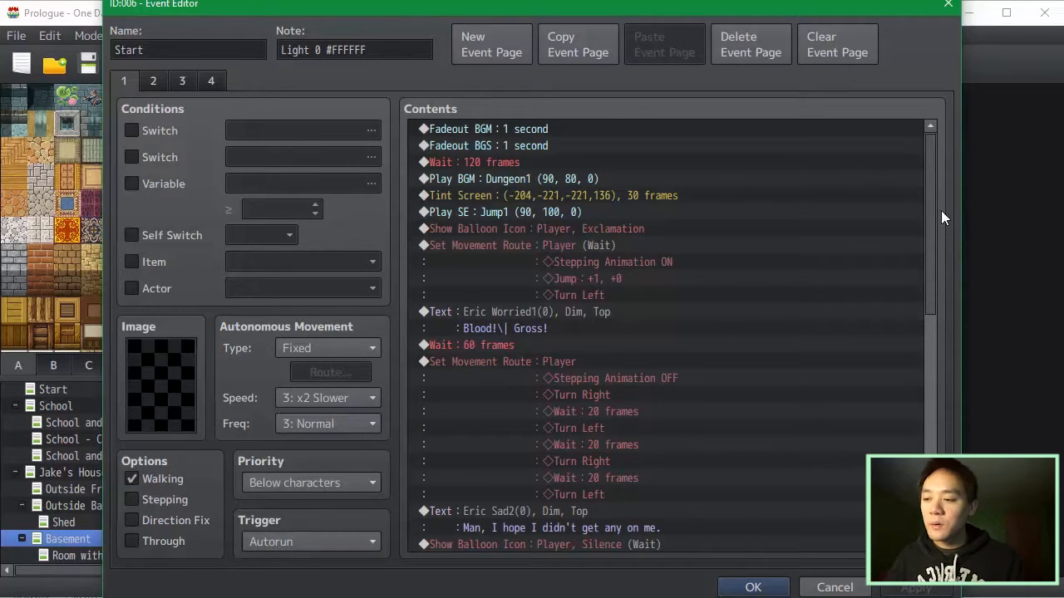
pyautogui.moveTo(935, 202); pyautogui.dragTo(931, 448)
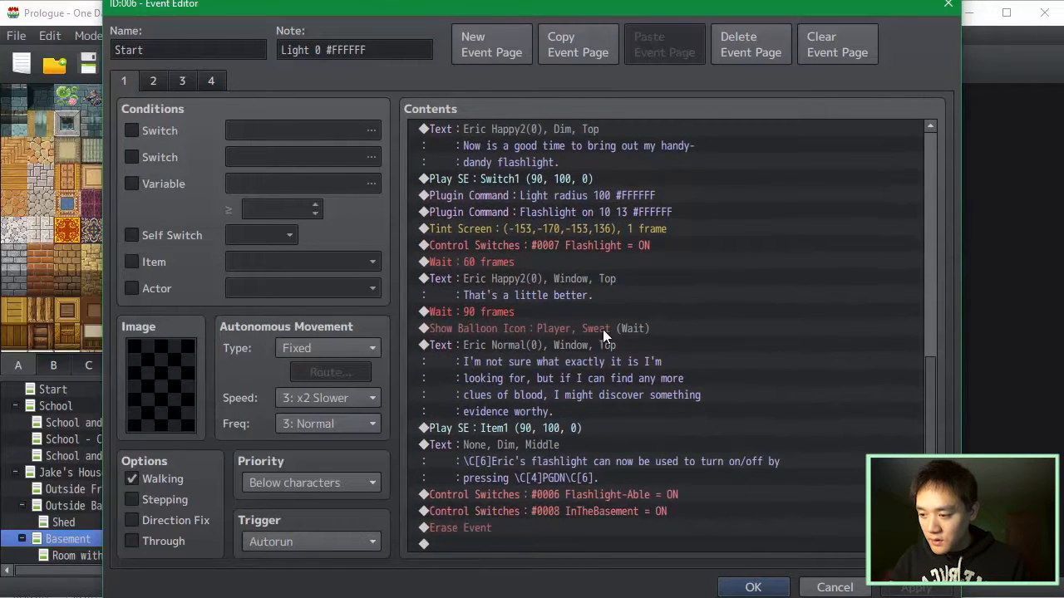
pyautogui.click(633, 196)
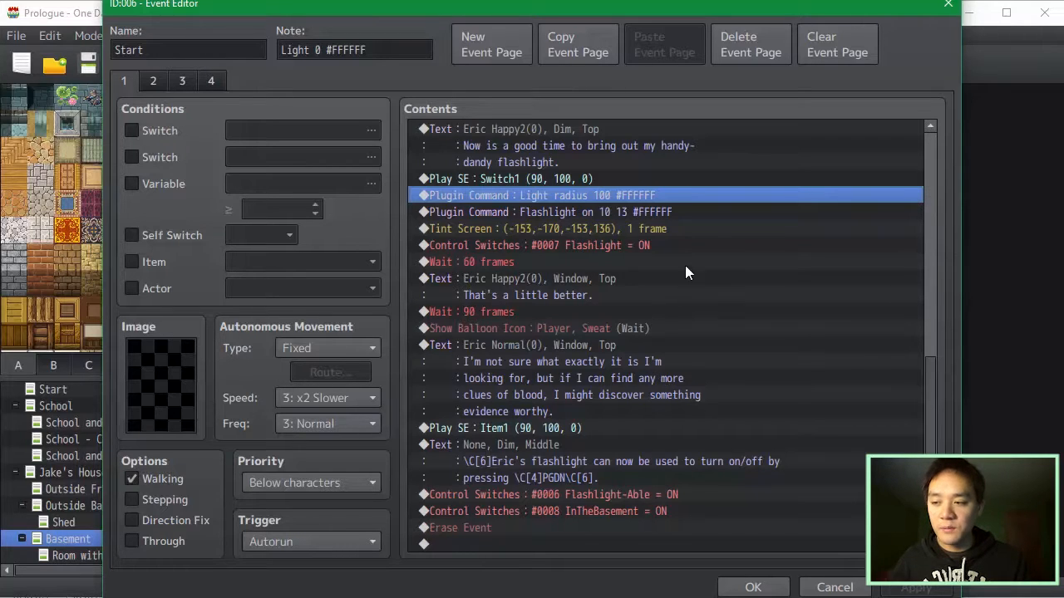
pyautogui.moveTo(930, 364); pyautogui.dragTo(836, 118)
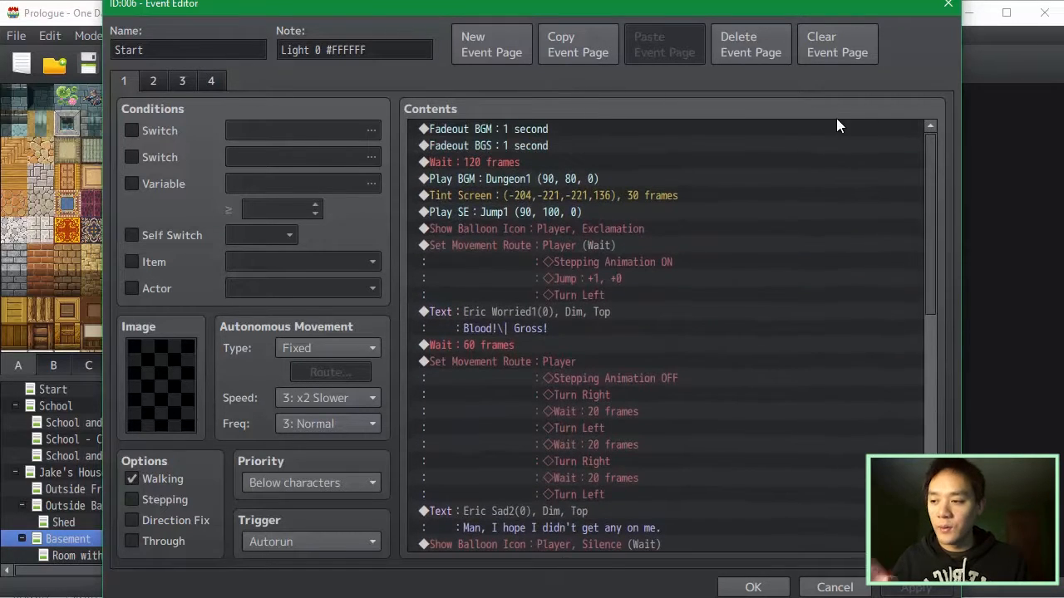
pyautogui.click(841, 129)
pyautogui.moveTo(933, 213); pyautogui.dragTo(875, 390)
pyautogui.click(795, 282)
pyautogui.scroll(10, 800, 302)
# - Confirm the Start event and launch a playtest, advancing through the basement intro dialogue
pyautogui.click(773, 592)
pyautogui.hotkey('ctrl', 'r')
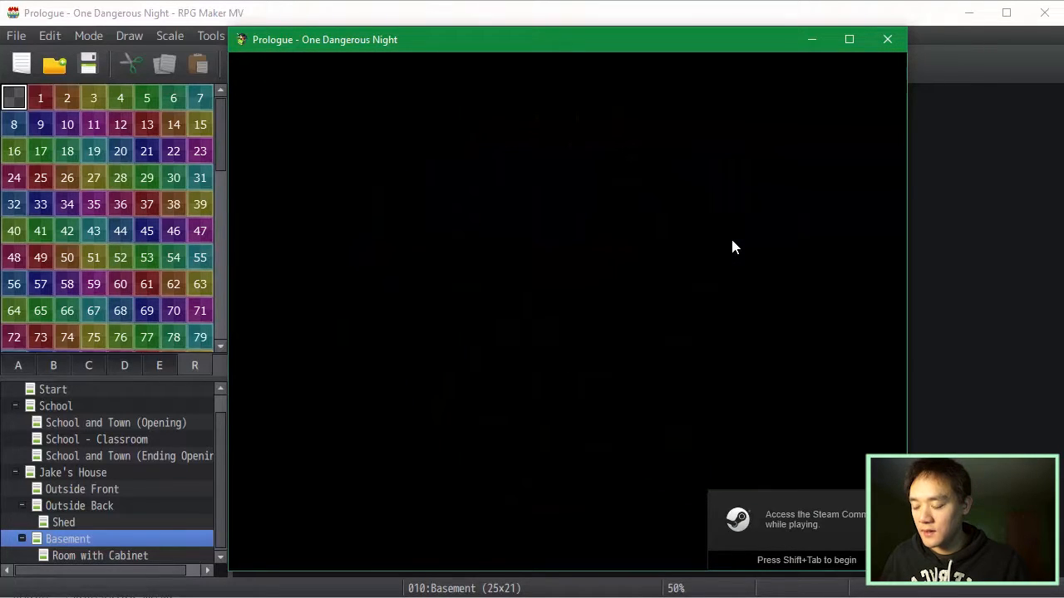
pyautogui.press('Return')
pyautogui.press('Return')
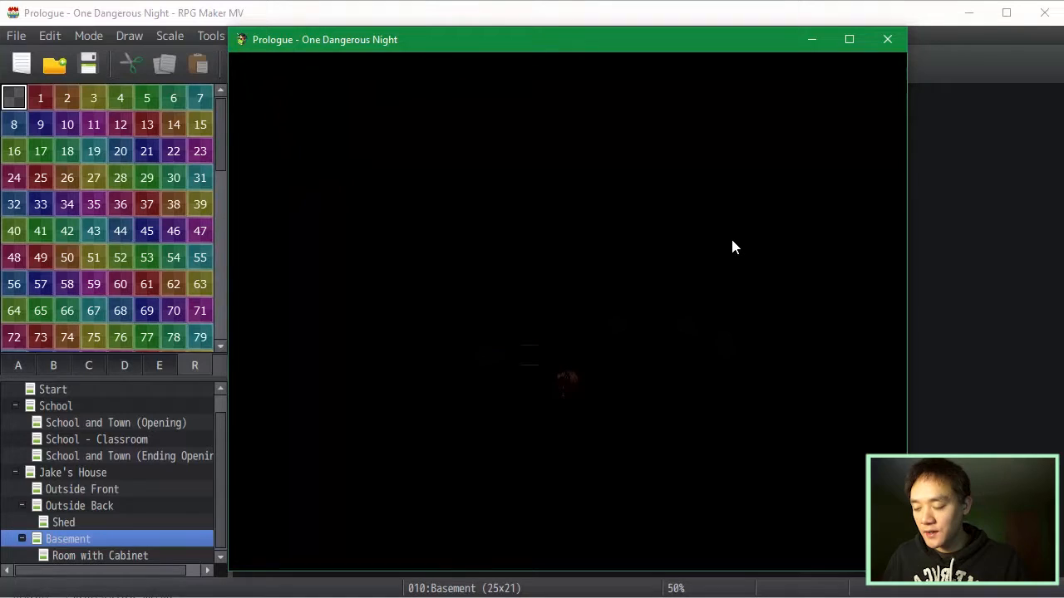
pyautogui.press('Return')
pyautogui.press('Return')
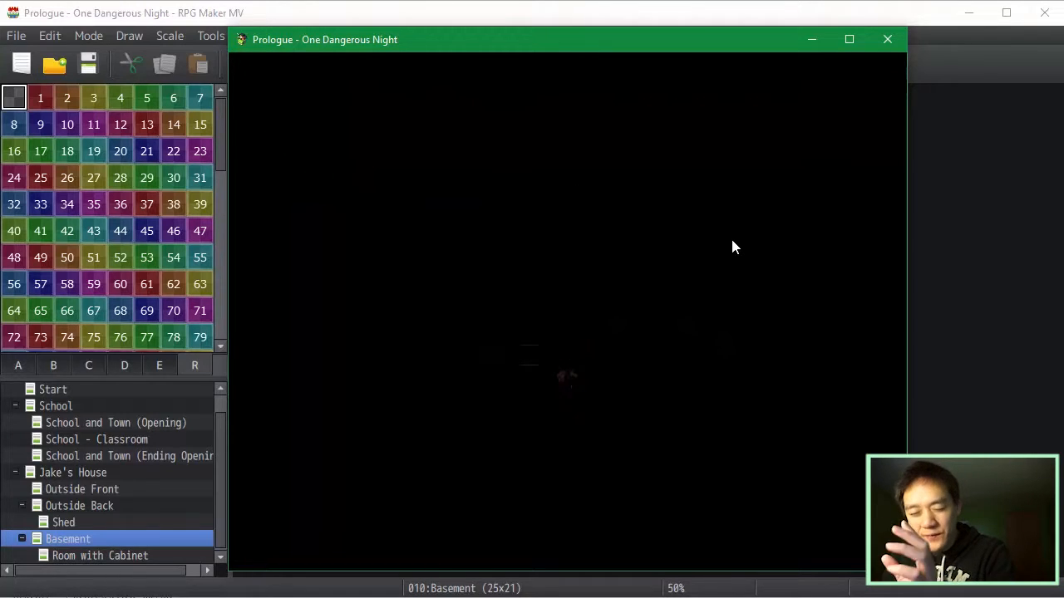
pyautogui.press('Return')
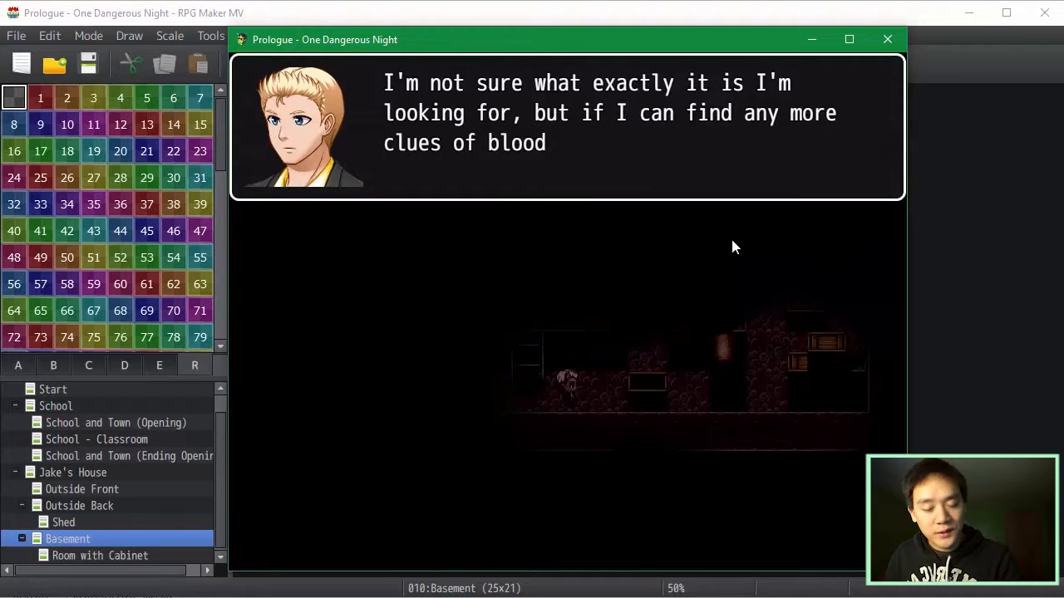
pyautogui.press('Return')
# - Walk to the nearby empty crates in the playtest and read through their message
pyautogui.press('Up')
pyautogui.press('Right')
pyautogui.press('Up')
pyautogui.press('Right')
pyautogui.press('Return')
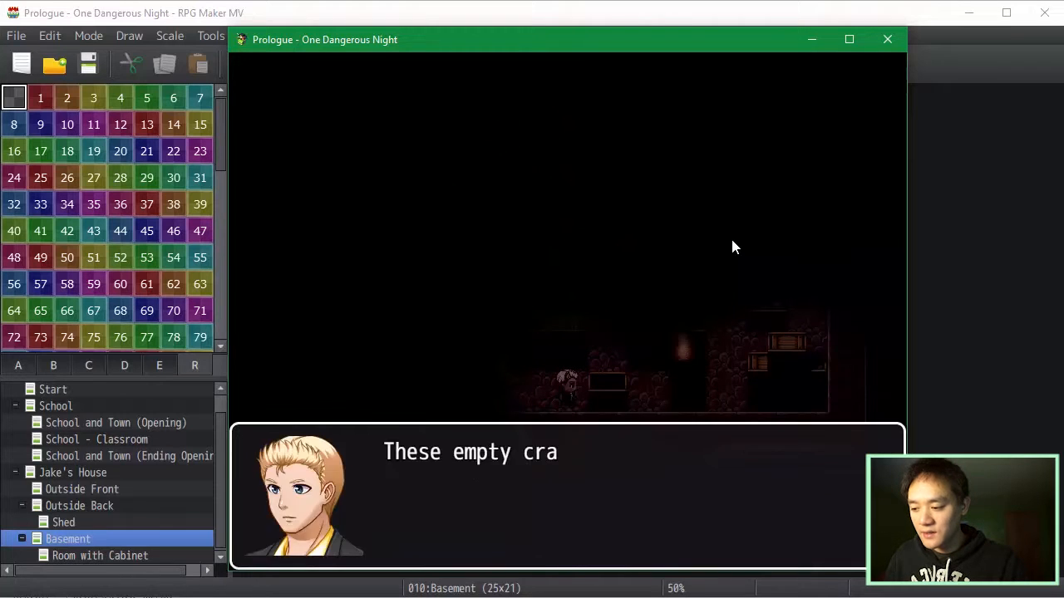
pyautogui.press('Return')
pyautogui.press('Return')
pyautogui.press('Return')
# - Walk north and east through the basement and back down between the shelves, examining the flashlight beam in each direction
pyautogui.press('Up')
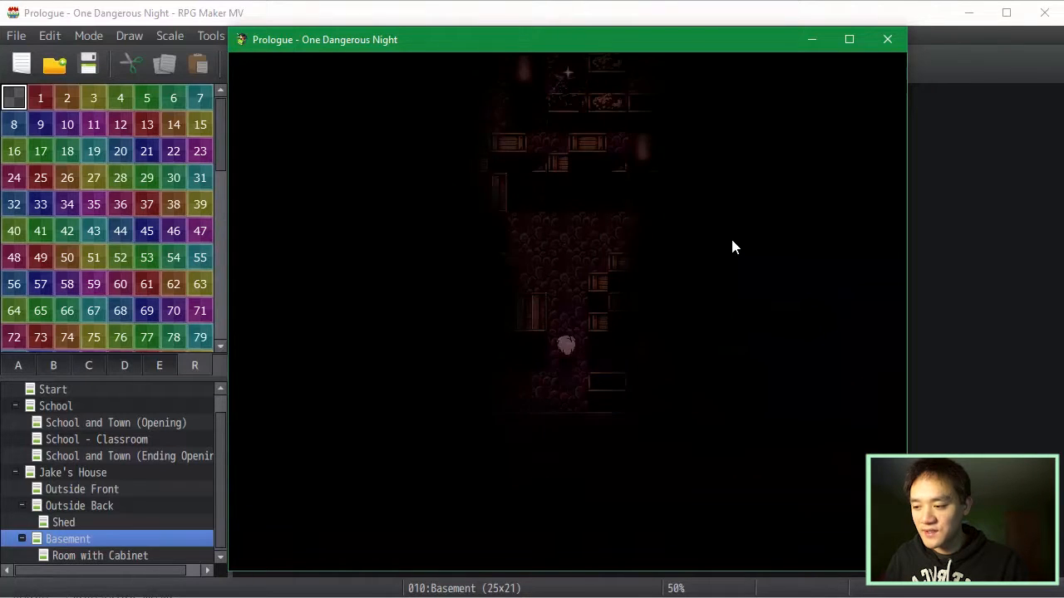
pyautogui.press('Right')
pyautogui.press('Left')
pyautogui.press('Right')
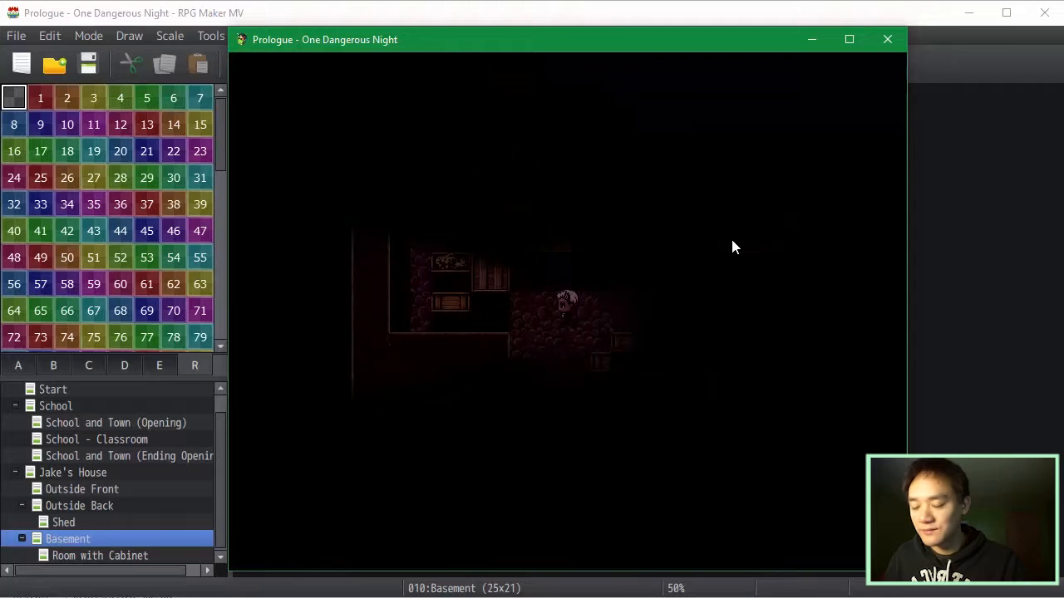
pyautogui.press('Right')
pyautogui.press('Down')
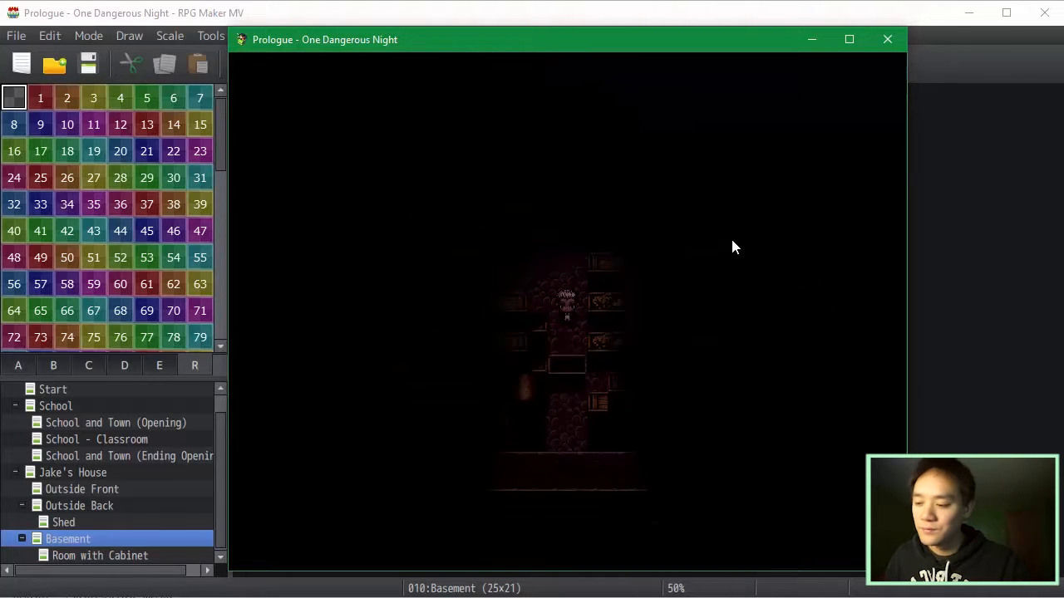
pyautogui.press('Down')
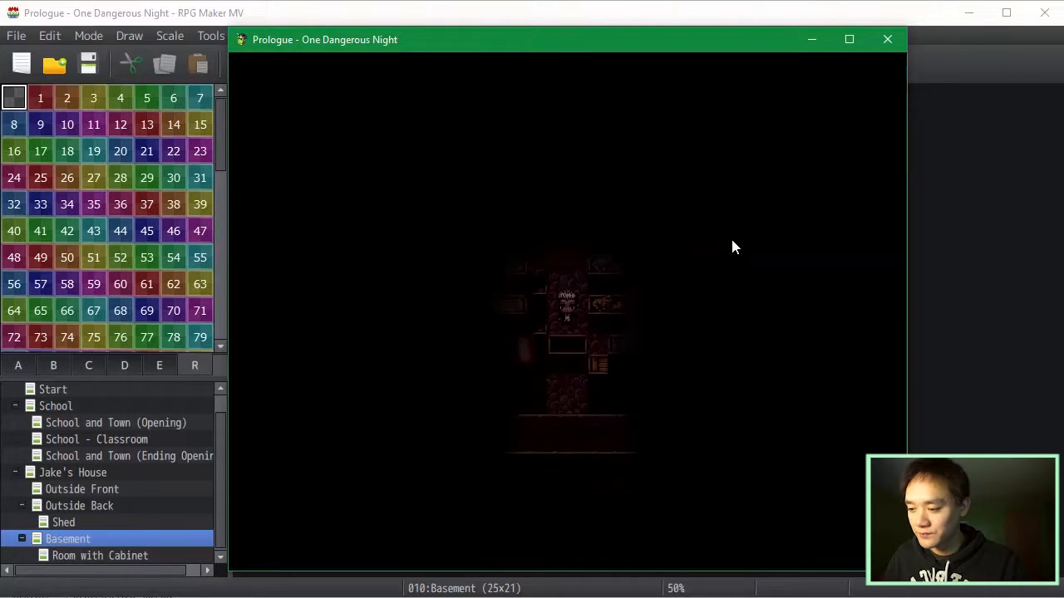
# - Walk west through the basement to the crates by its west wall, examining how the flashlight lights the surroundings
pyautogui.press('Right')
pyautogui.press('Up')
pyautogui.press('Left')
pyautogui.press('Left')
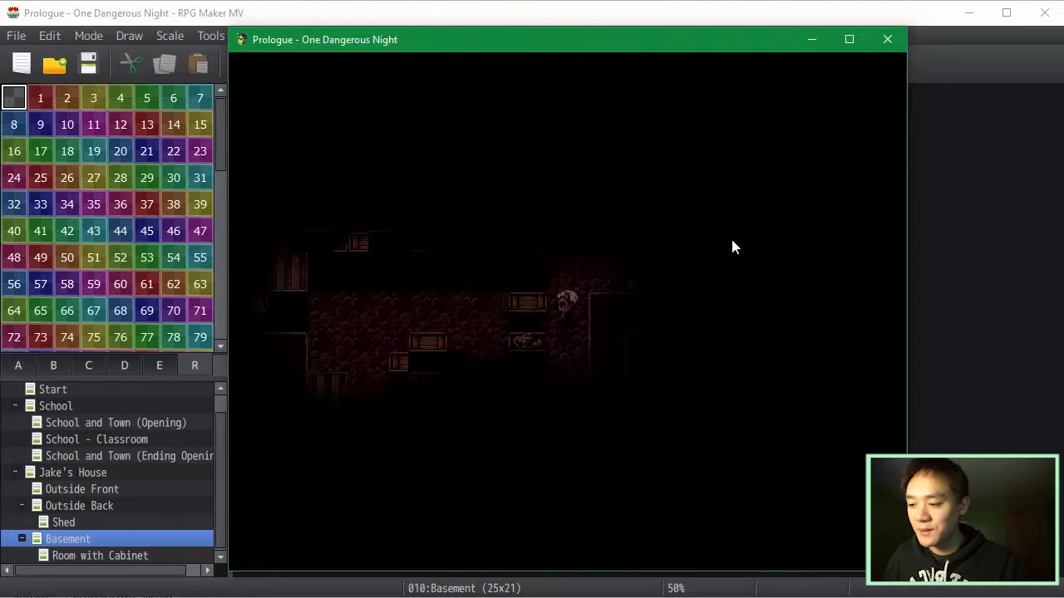
pyautogui.press('Left')
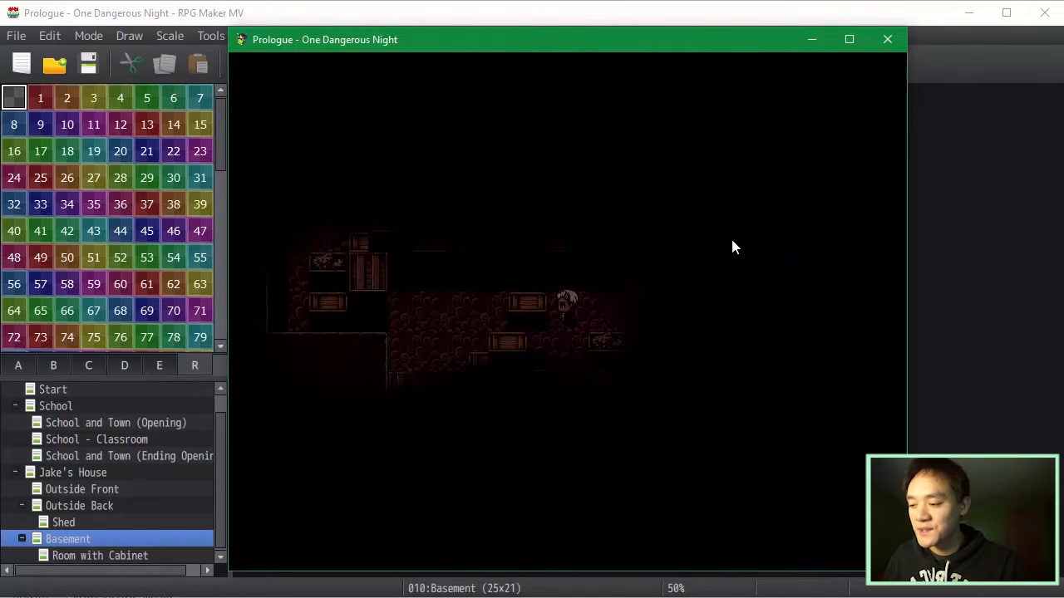
pyautogui.press('Left')
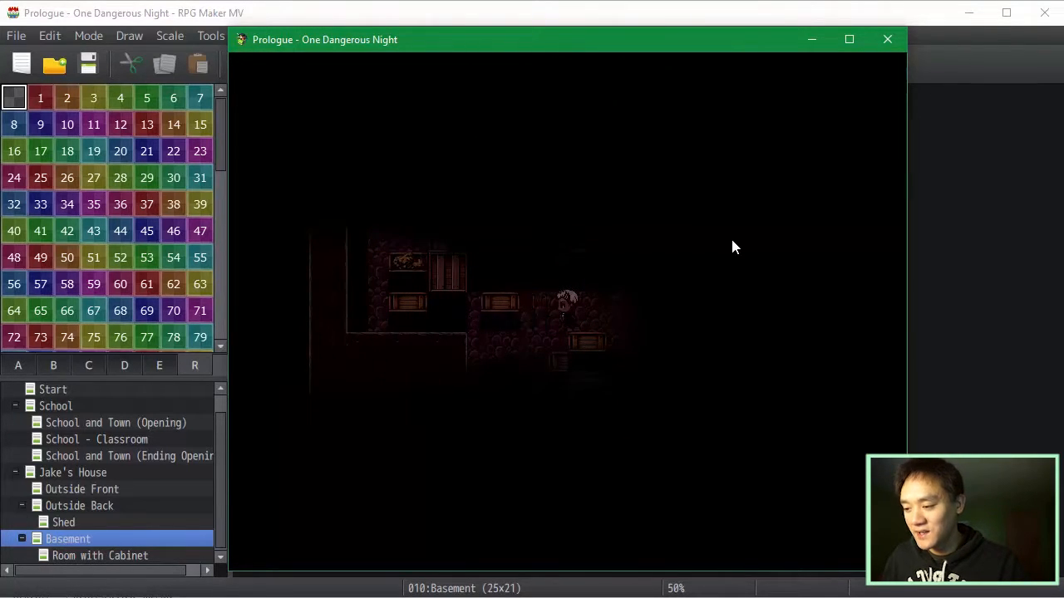
pyautogui.press('Up')
pyautogui.press('Left')
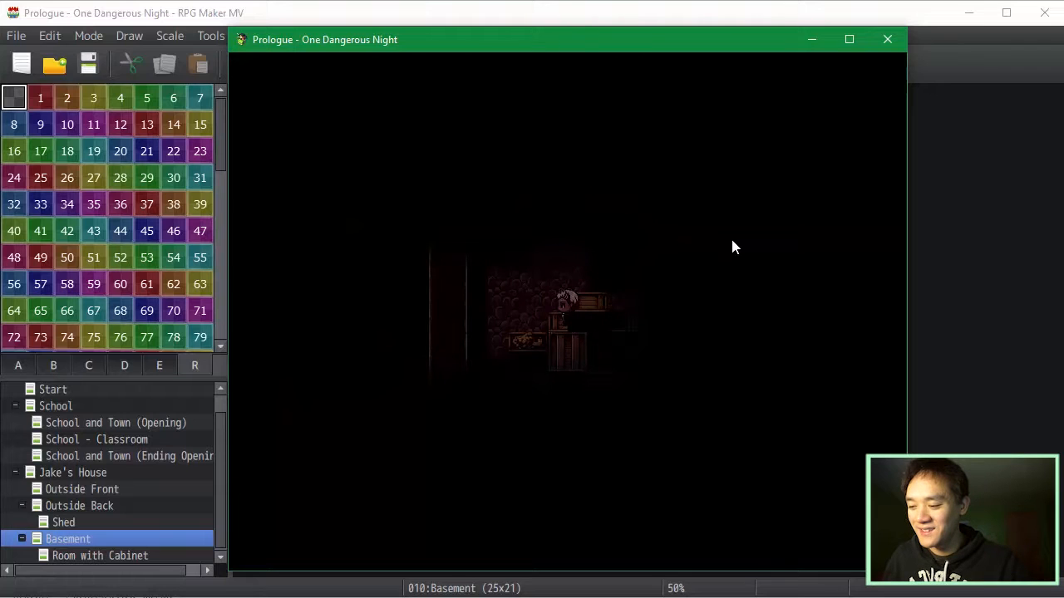
pyautogui.press('Down')
pyautogui.press('Left')
pyautogui.press('Down')
pyautogui.press('Down')
pyautogui.press('Left')
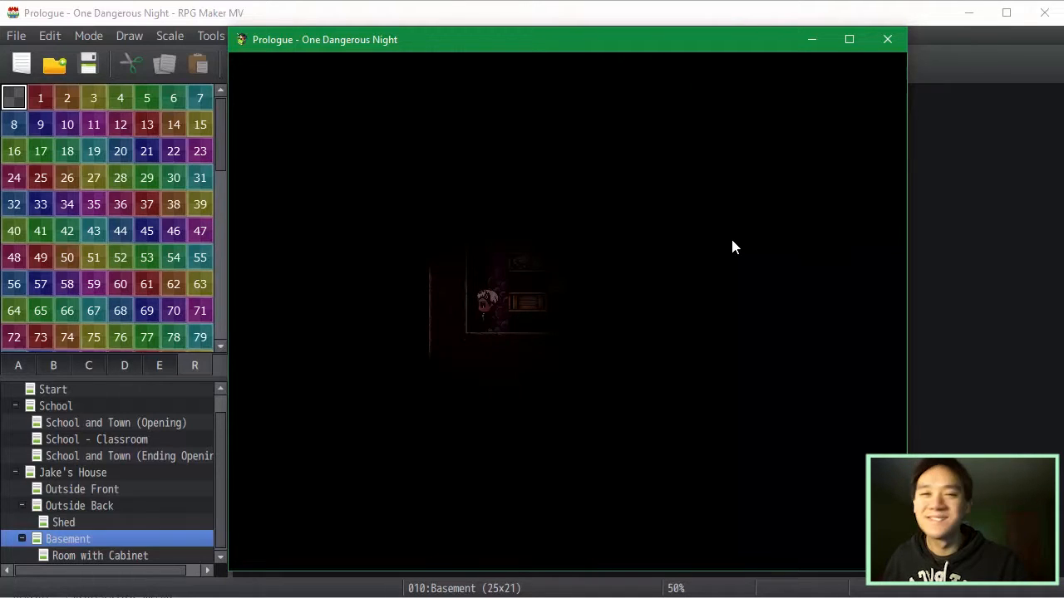
# - Walk the character through the basement in the playtest to check the darkness and light around the player
pyautogui.press('Up')
pyautogui.press('Down')
pyautogui.press('Up')
pyautogui.press('Right')
pyautogui.press('Up')
pyautogui.press('Right')
pyautogui.press('Down')
pyautogui.press('Right')
pyautogui.press('Down')
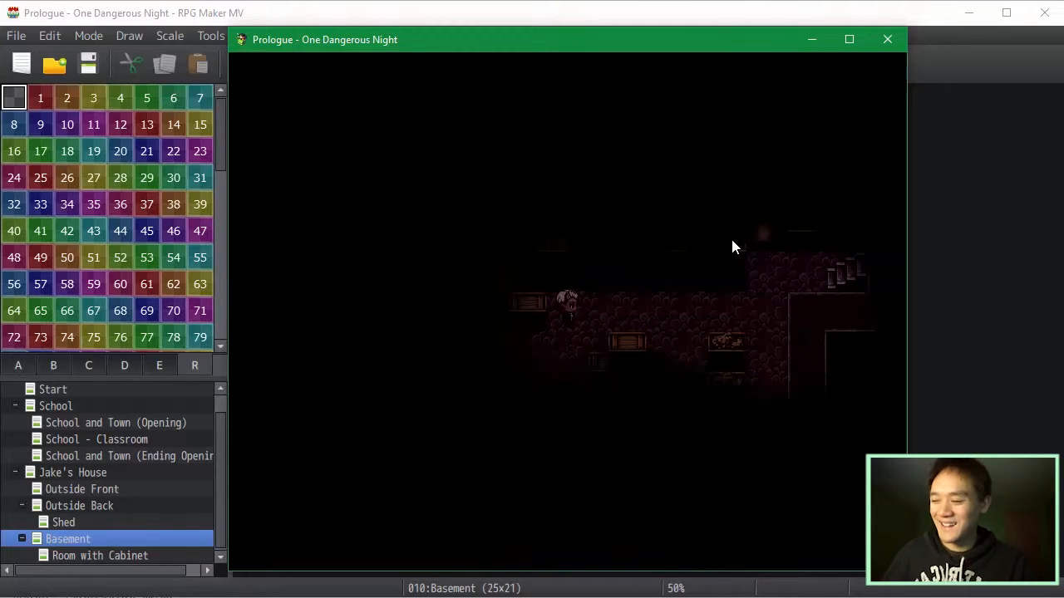
pyautogui.press('Down')
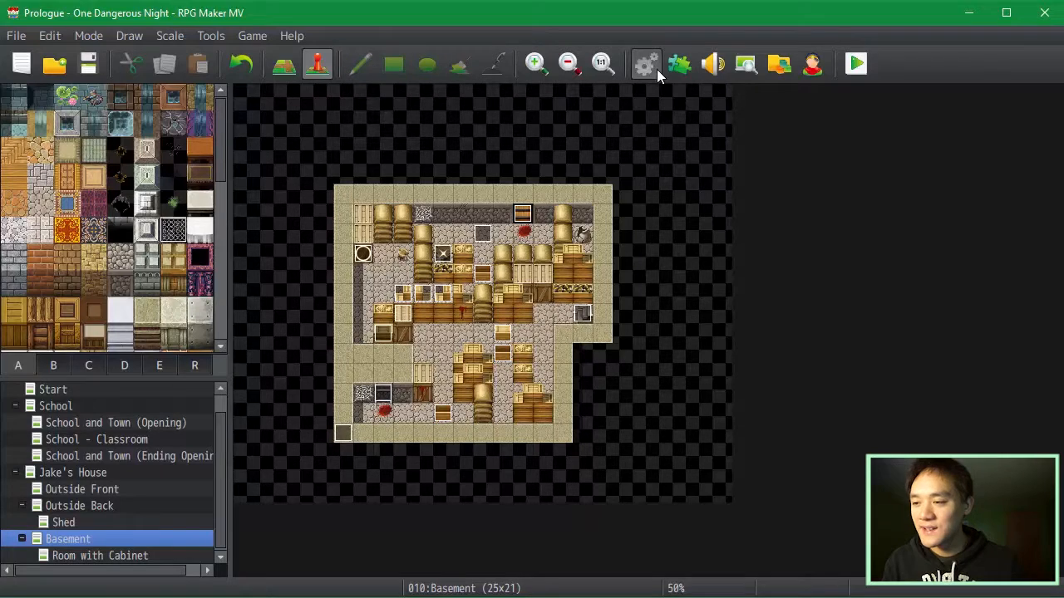
# - Open the Flashlight common event in the database and inspect its Tint Screen commands
pyautogui.click(657, 70)
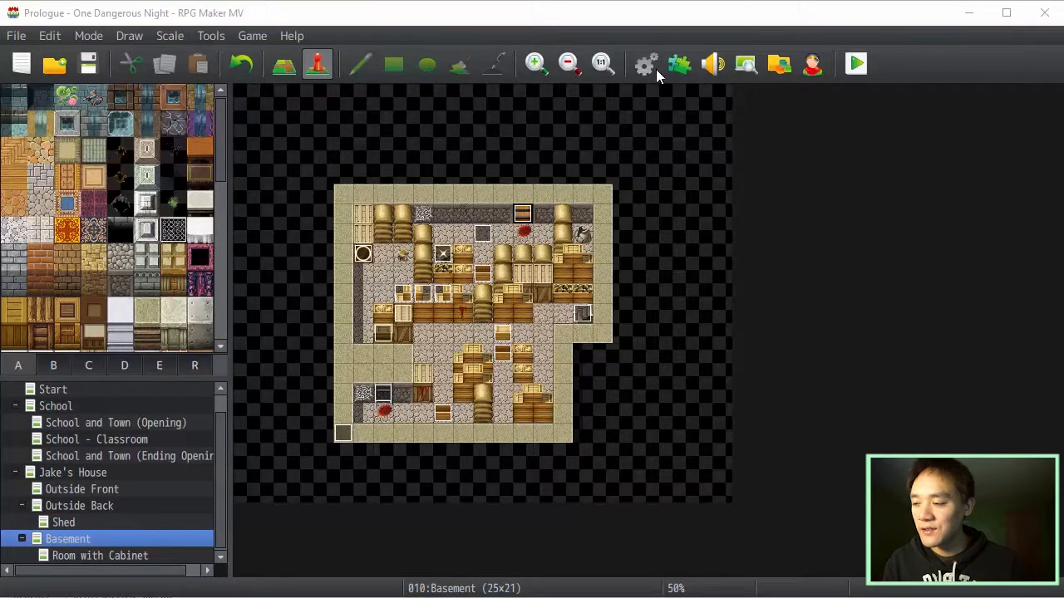
pyautogui.click(308, 95)
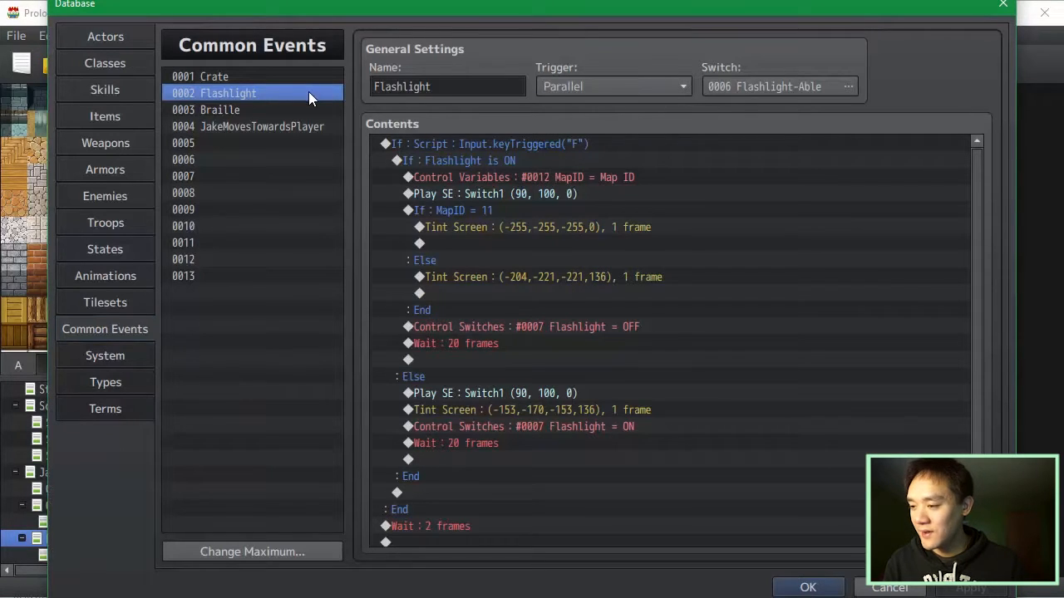
pyautogui.click(702, 426)
pyautogui.click(674, 414)
pyautogui.click(738, 260)
pyautogui.click(736, 214)
pyautogui.click(736, 225)
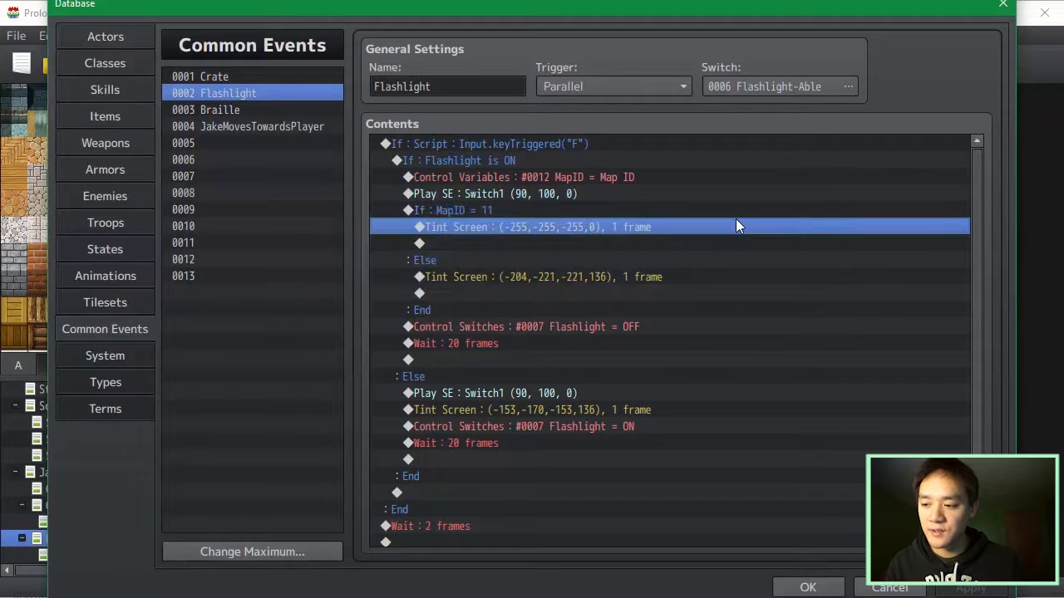
# - Paste the plugin commands "Light radius 100 #FFFFFF" and "Flashlight on 10 13 #FFFFFF" before the turn-on branch's Tint Screen and apply the change
pyautogui.click(759, 408)
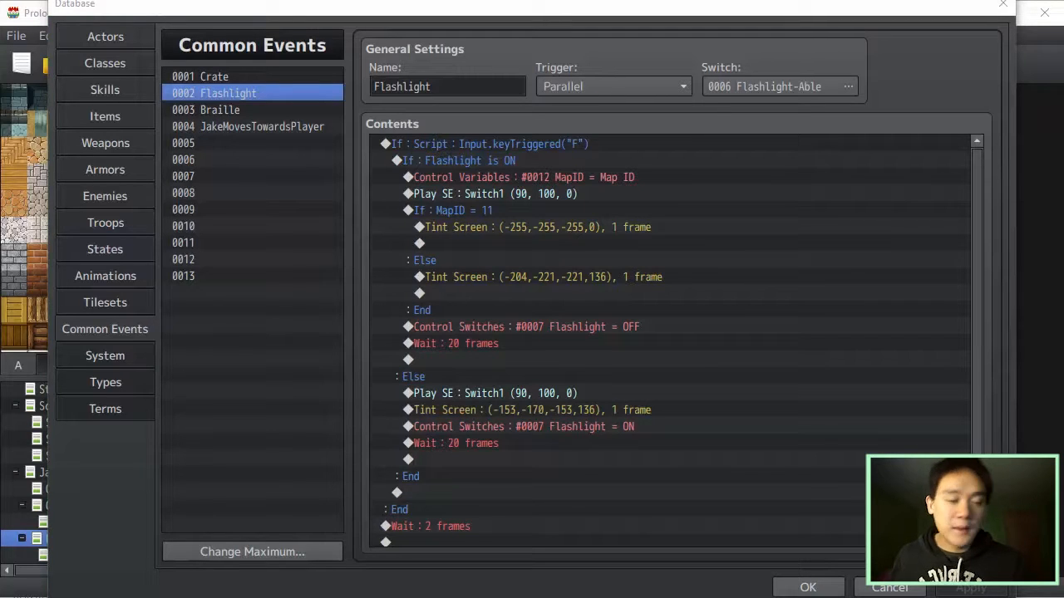
pyautogui.click(647, 408)
pyautogui.hotkey('ctrl', 'v')
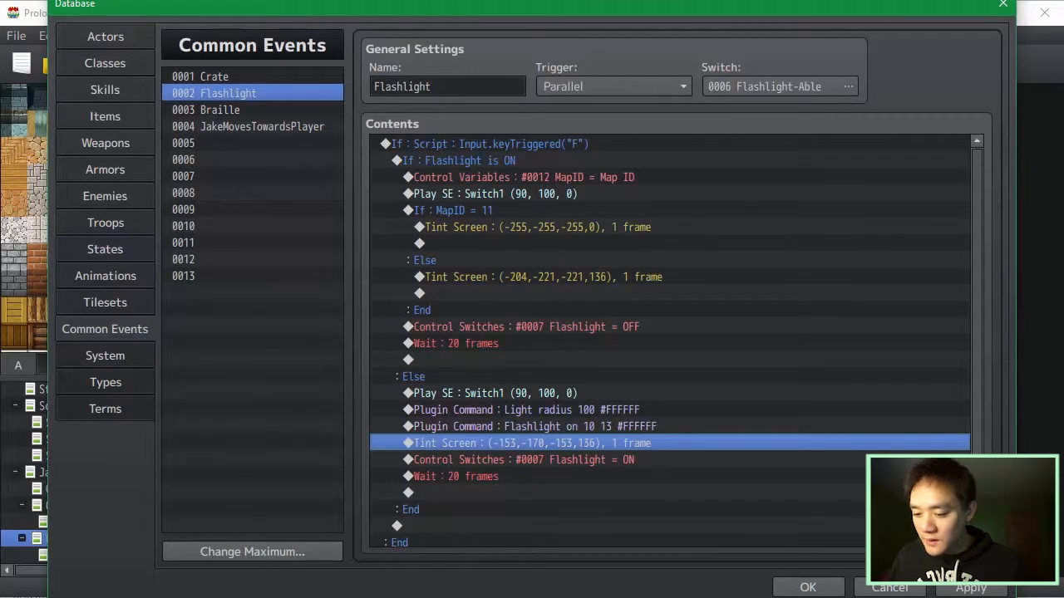
pyautogui.click(981, 589)
pyautogui.click(736, 449)
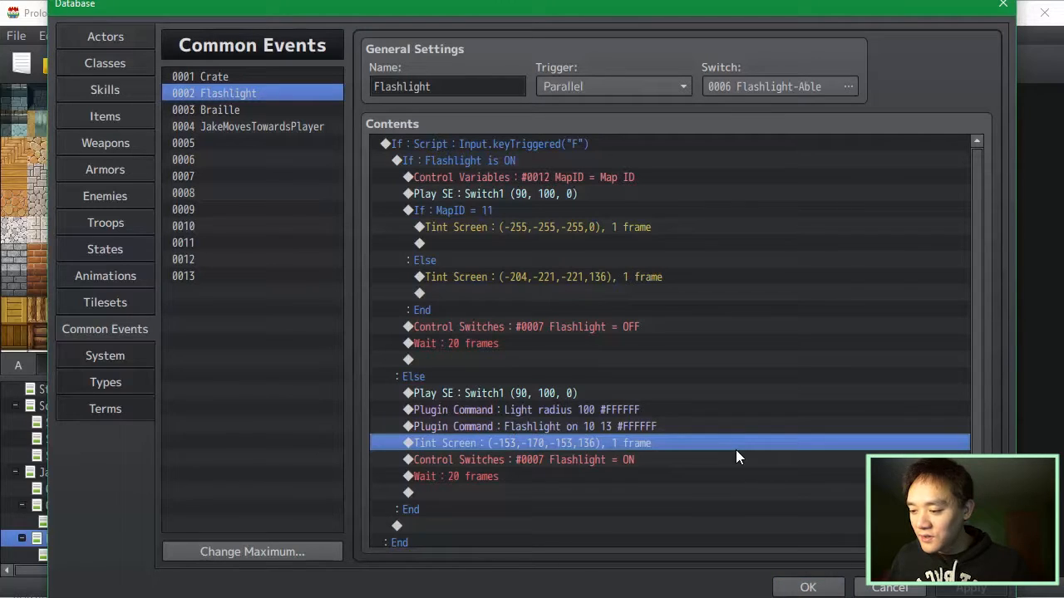
# - Paste "Light radius 100 #FFFFFF" and "Flashlight off" before the Tint Screen in the Else branch of the MapID = 11 condition
pyautogui.scroll(-2, 737, 452)
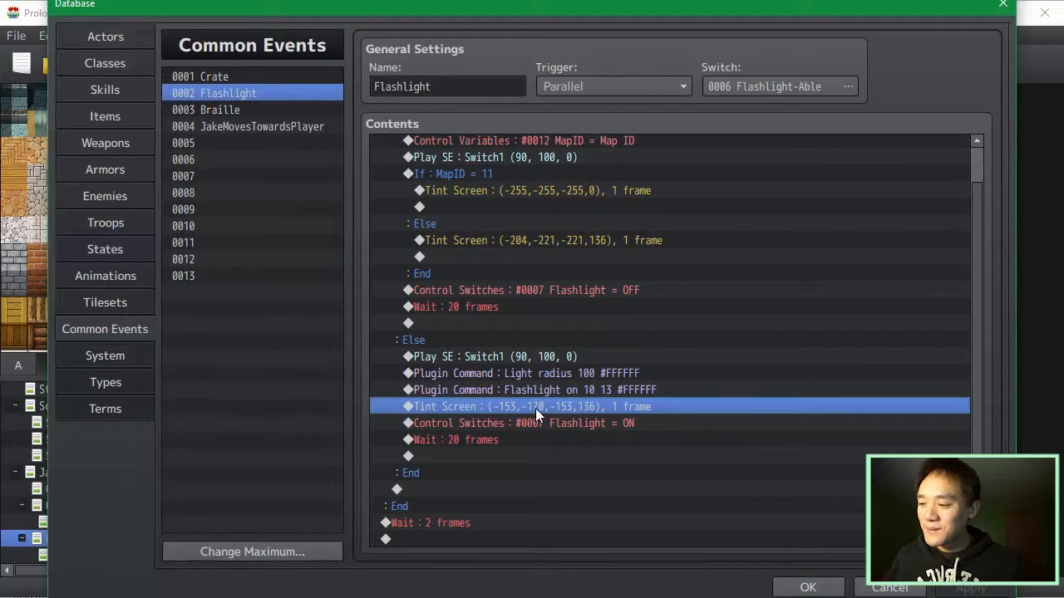
pyautogui.scroll(2, 535, 408)
pyautogui.scroll(-1, 540, 408)
pyautogui.scroll(1, 671, 376)
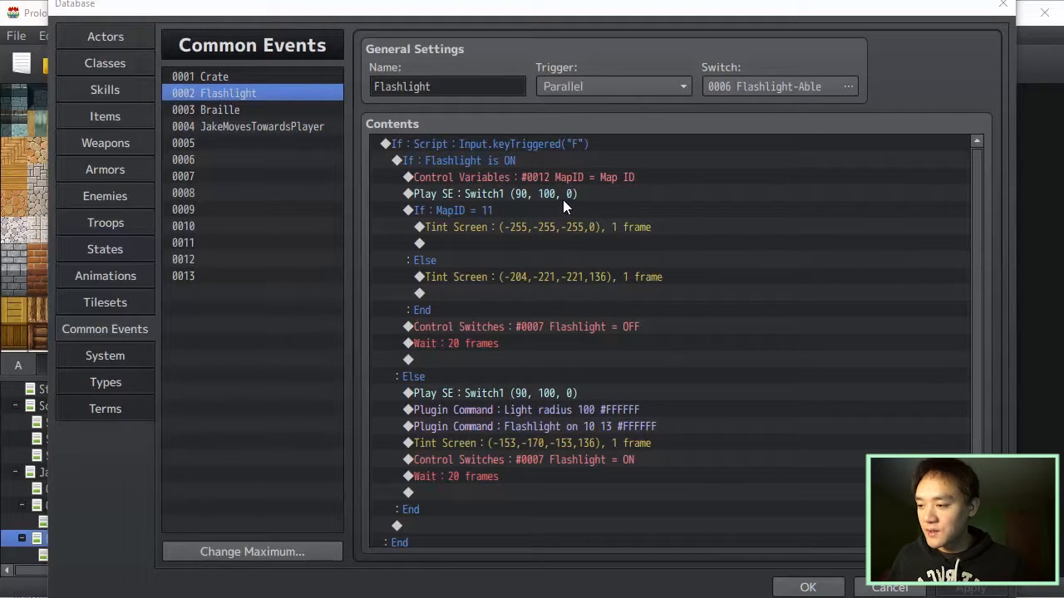
pyautogui.click(608, 228)
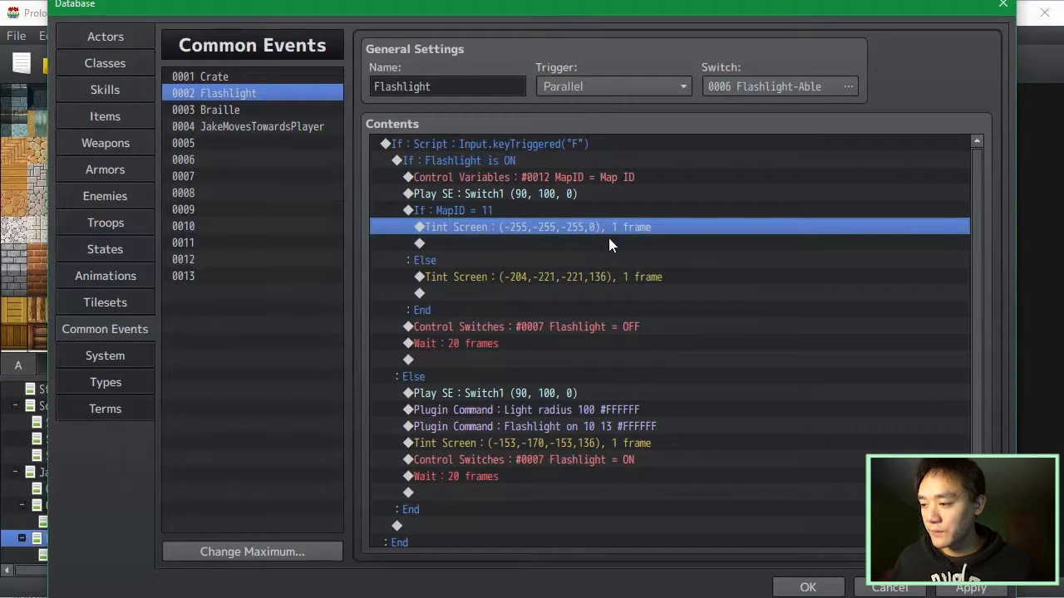
pyautogui.click(611, 272)
pyautogui.click(615, 226)
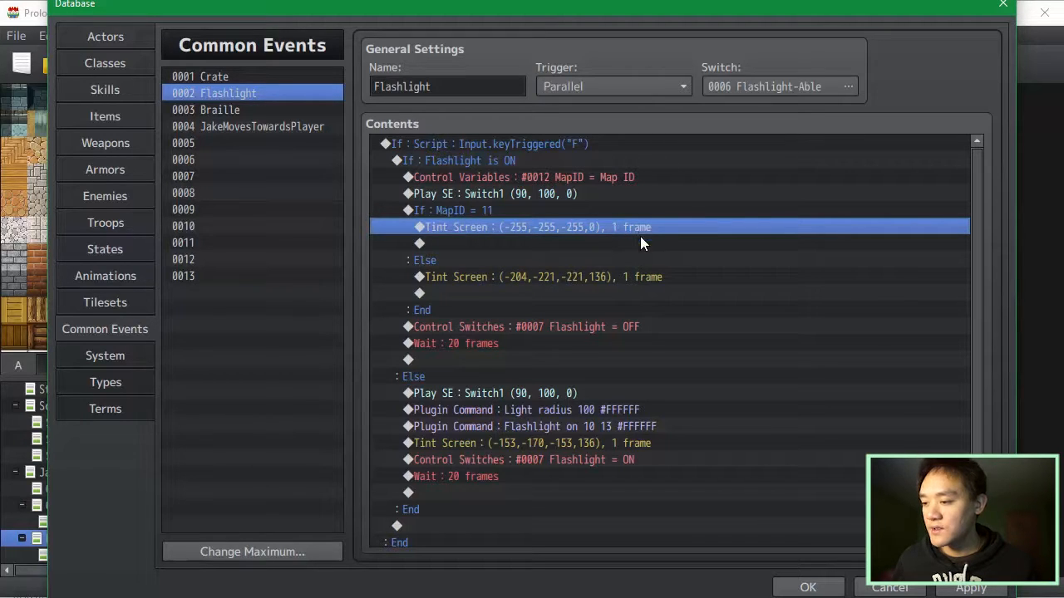
pyautogui.click(646, 276)
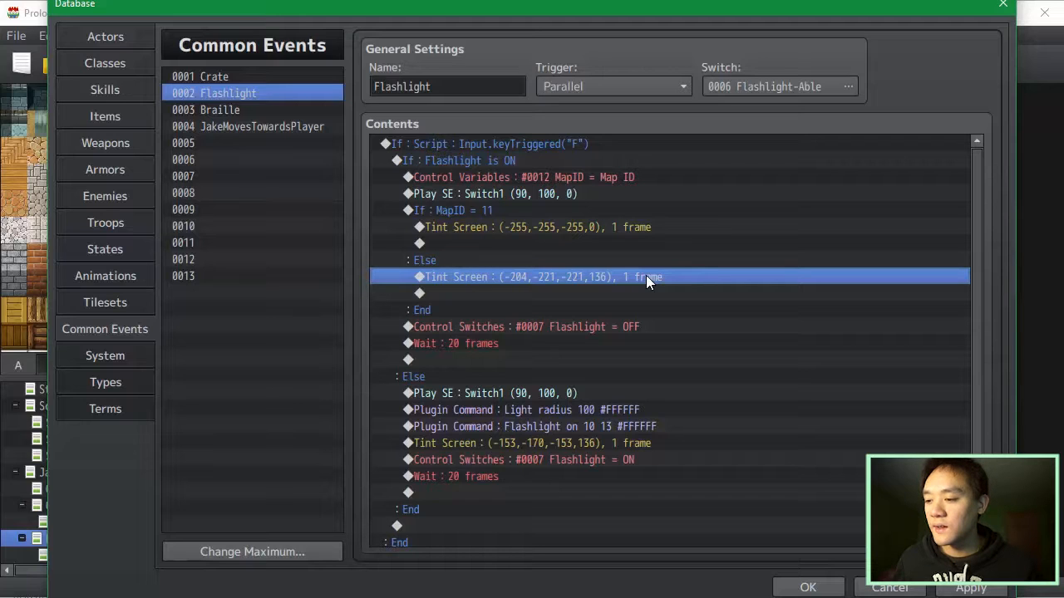
pyautogui.hotkey('ctrl', 'v')
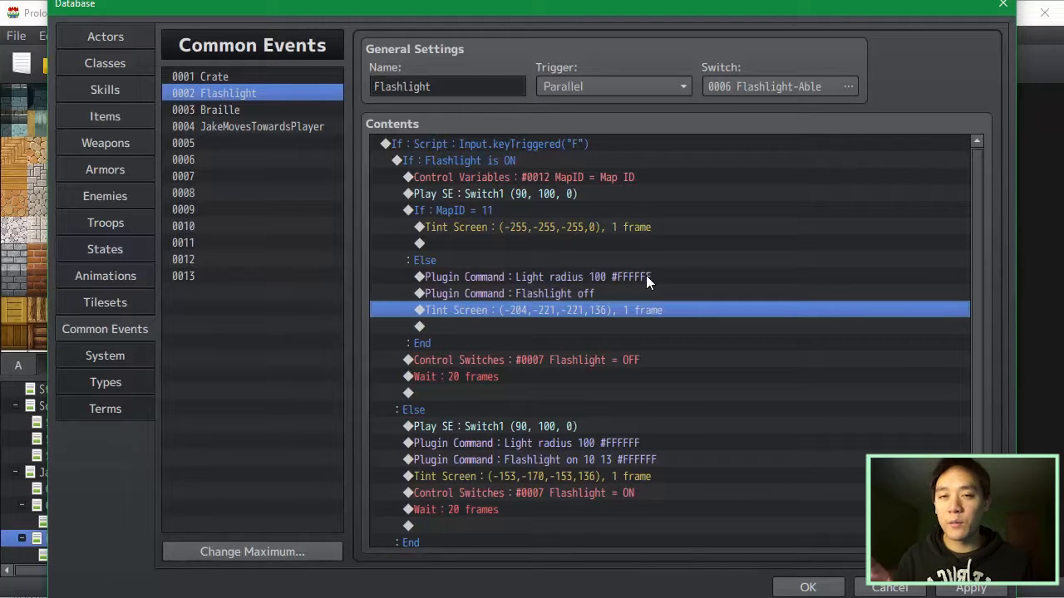
# - Paste the light radius and flashlight-off commands into the MapID = 11 branch, set its radius to 0, and save the database
pyautogui.click(615, 225)
pyautogui.hotkey('ctrl', 'v')
pyautogui.doubleClick(616, 229)
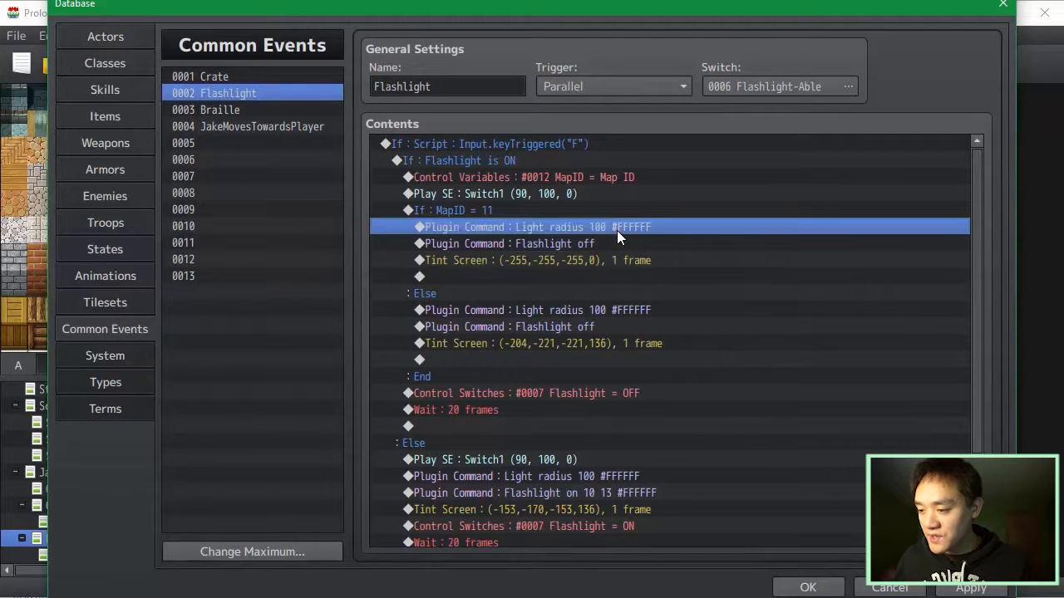
pyautogui.click(601, 326)
pyautogui.press('BackSpace')
pyautogui.press('BackSpace')
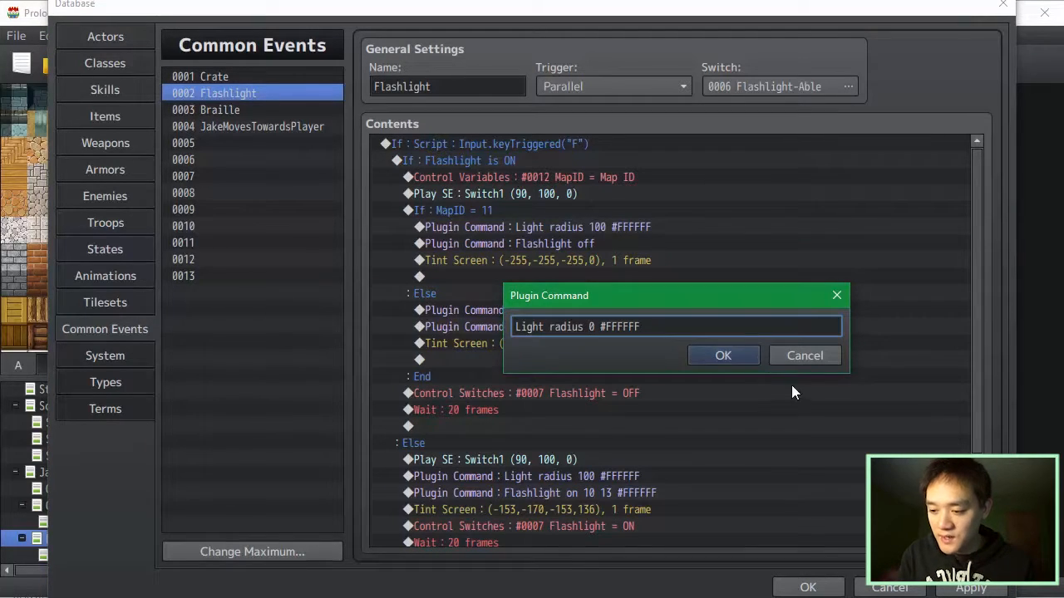
pyautogui.press('Return')
pyautogui.click(683, 326)
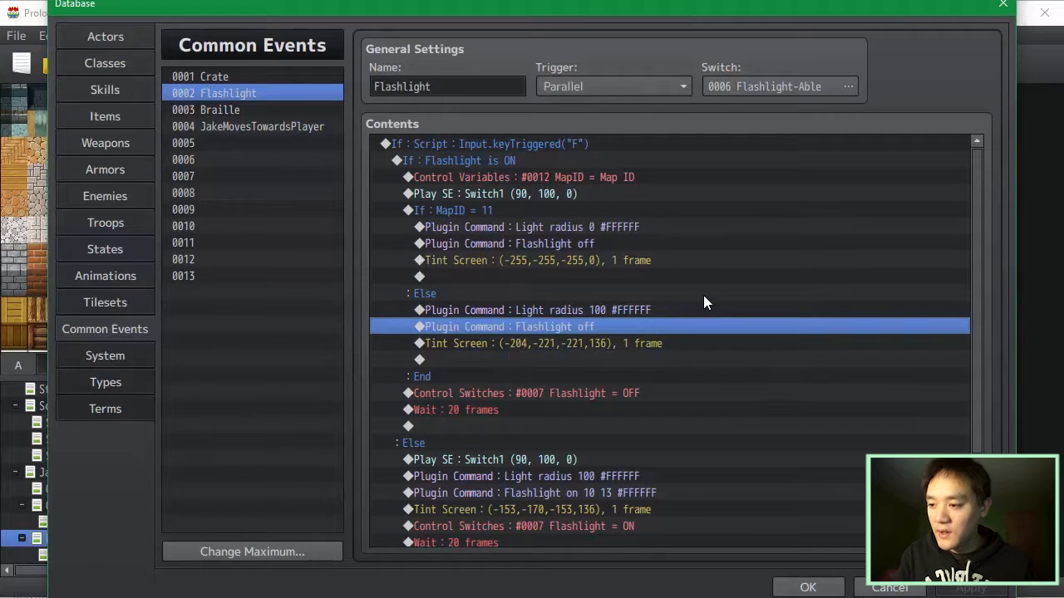
pyautogui.click(716, 230)
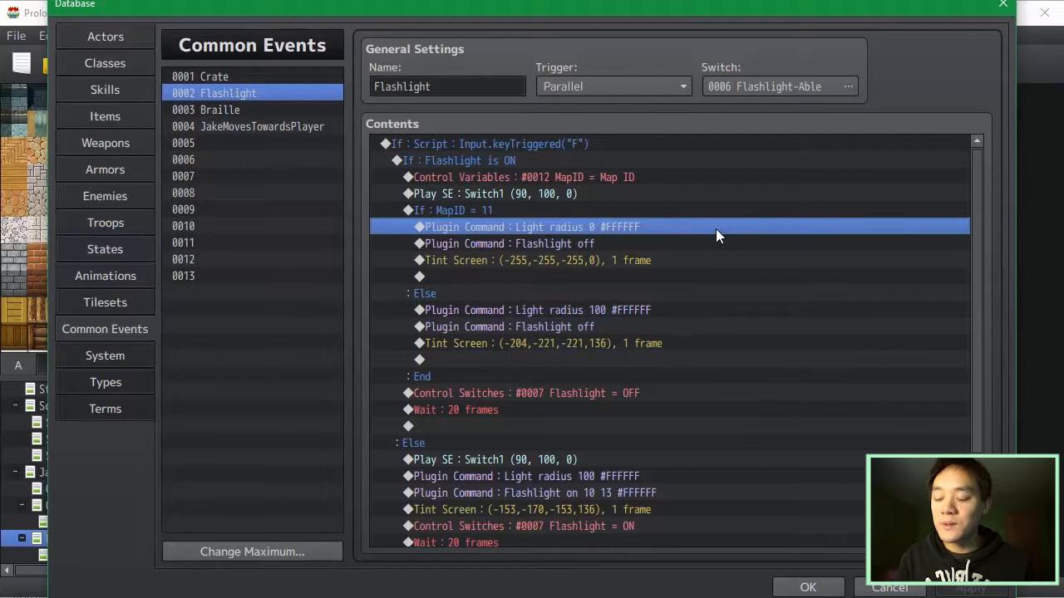
pyautogui.click(730, 310)
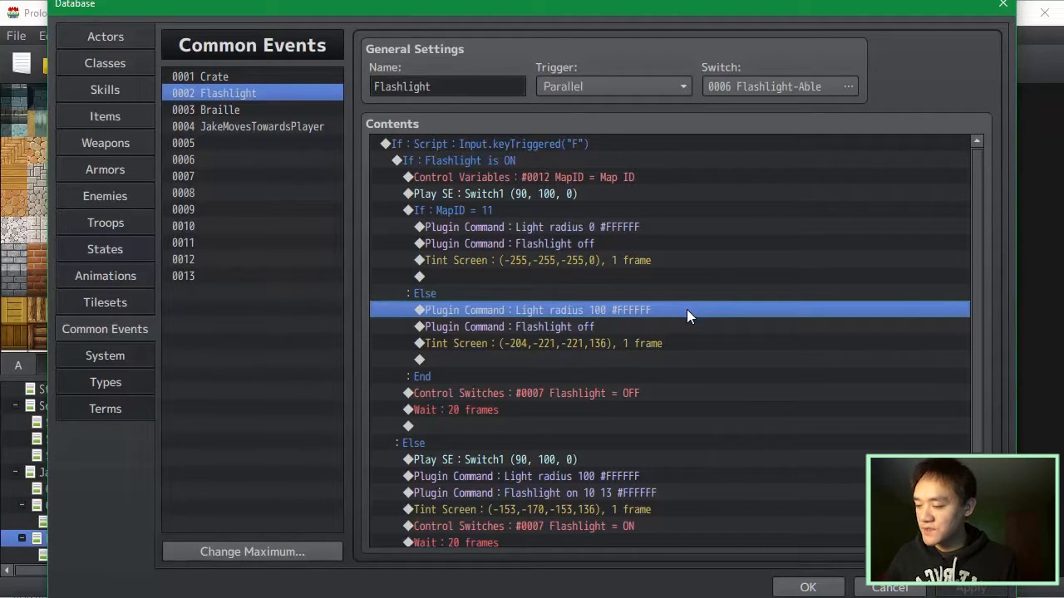
pyautogui.click(807, 586)
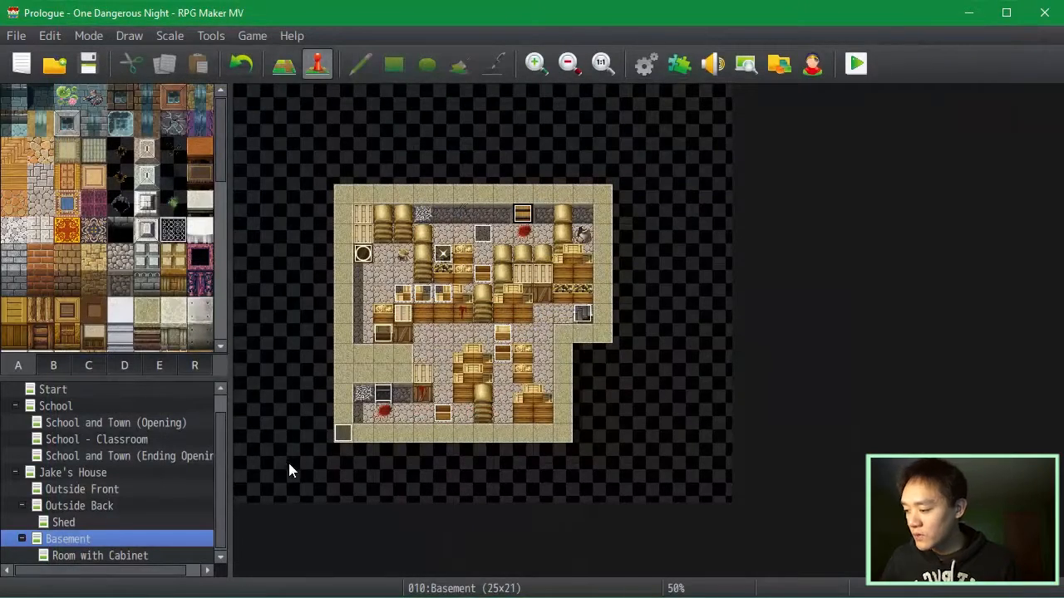
# - Open event EV004 at tile 0,0 of the Outside Back map and show its second page
pyautogui.click(135, 504)
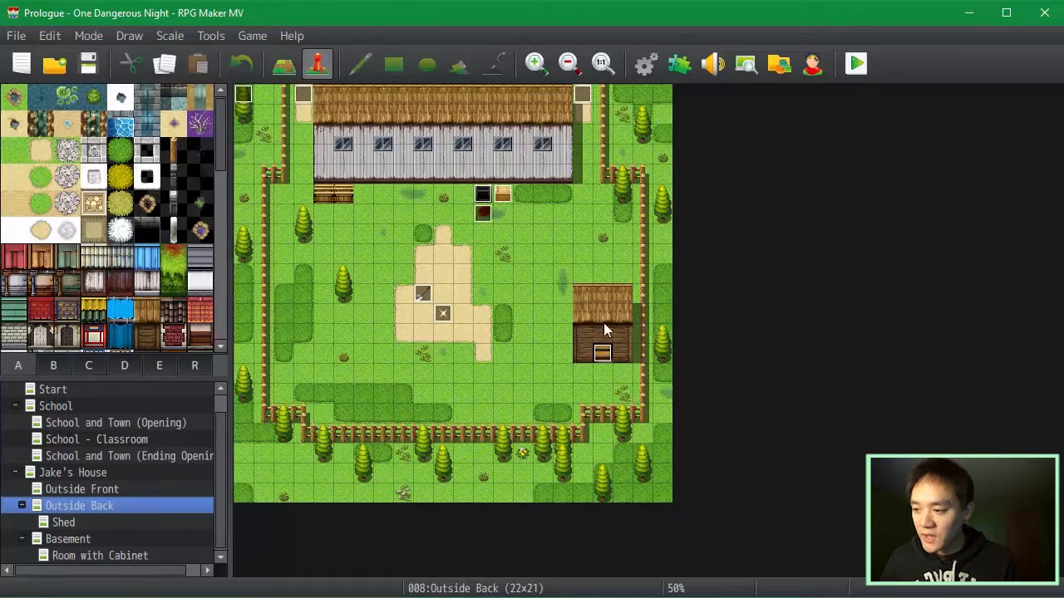
pyautogui.click(540, 215)
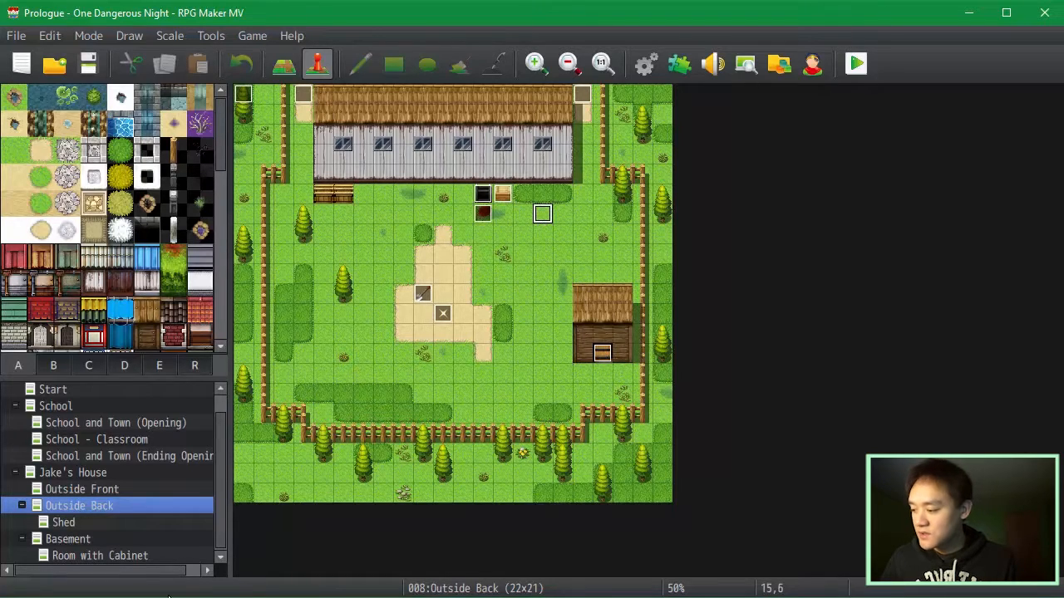
pyautogui.click(127, 540)
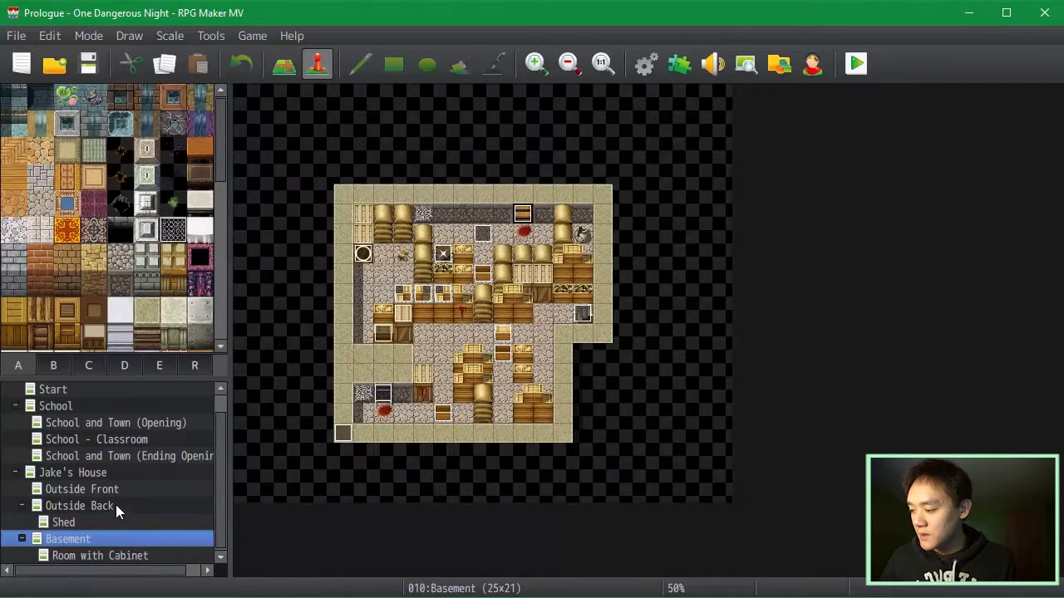
pyautogui.click(116, 504)
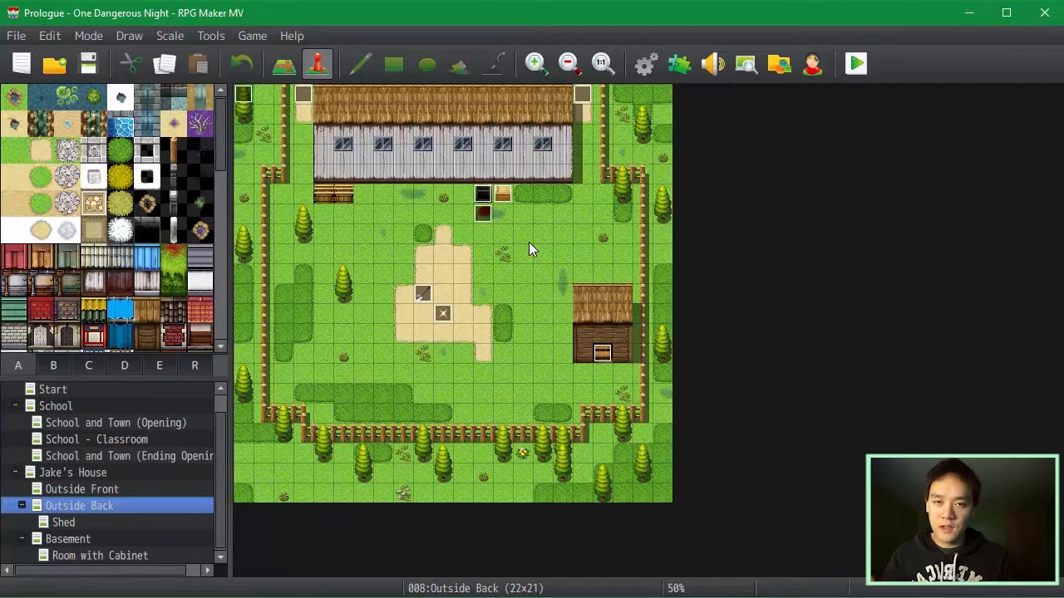
pyautogui.doubleClick(244, 97)
pyautogui.click(149, 79)
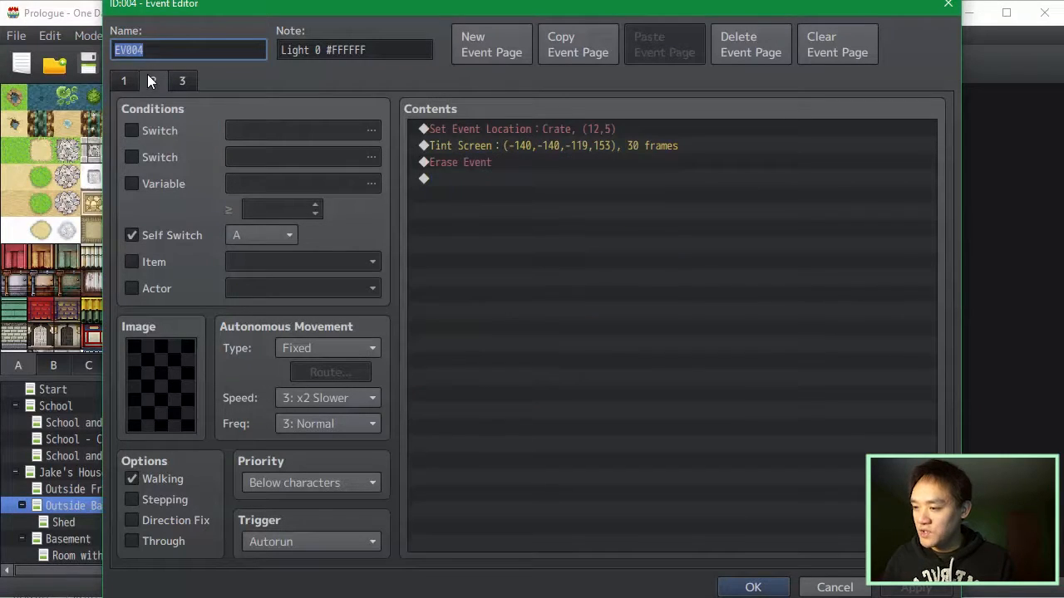
# - Paste a light radius plugin command before page 2's Tint Screen and change it to "Light radius 1000 #FFFFFF"
pyautogui.click(504, 146)
pyautogui.hotkey('ctrl', 'v')
pyautogui.doubleClick(549, 147)
pyautogui.click(602, 322)
pyautogui.write('0')
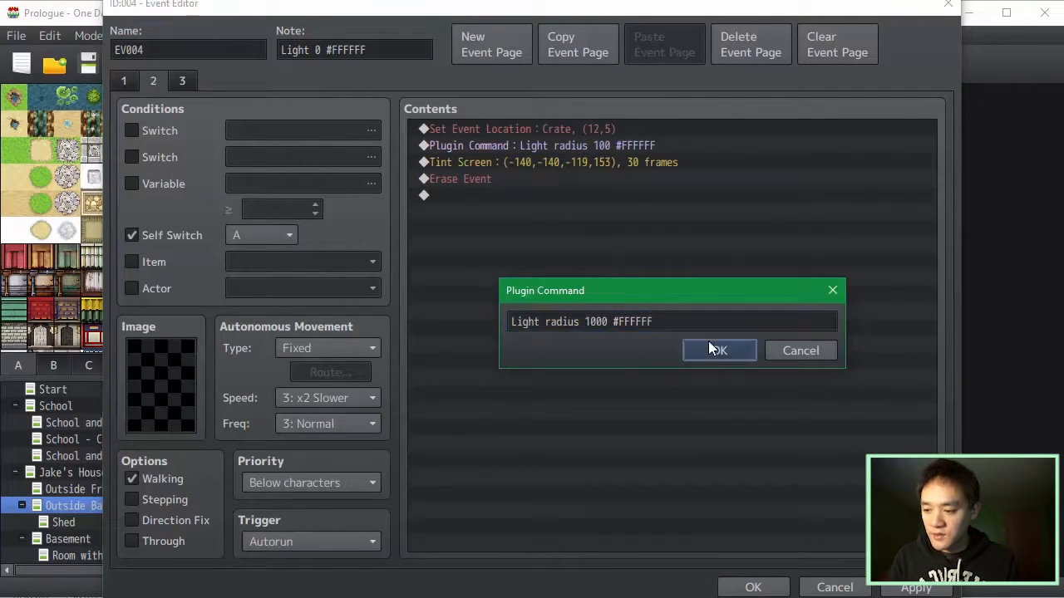
pyautogui.click(717, 350)
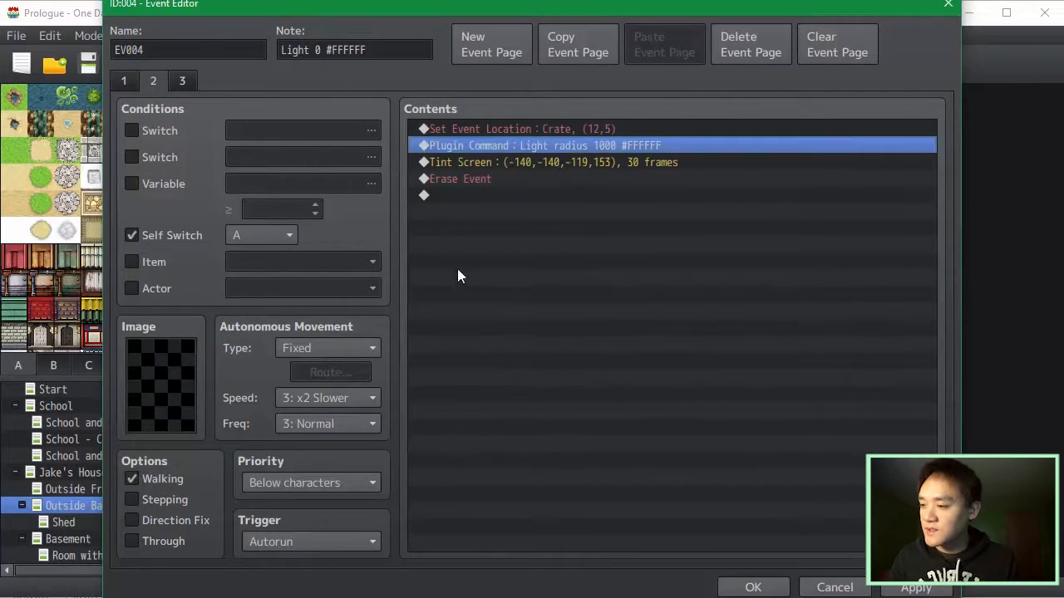
# - Paste the "Light radius 1000 #FFFFFF" command before the Tint Screen on page 3 and save the event
pyautogui.click(184, 81)
pyautogui.click(548, 162)
pyautogui.hotkey('ctrl', 'v')
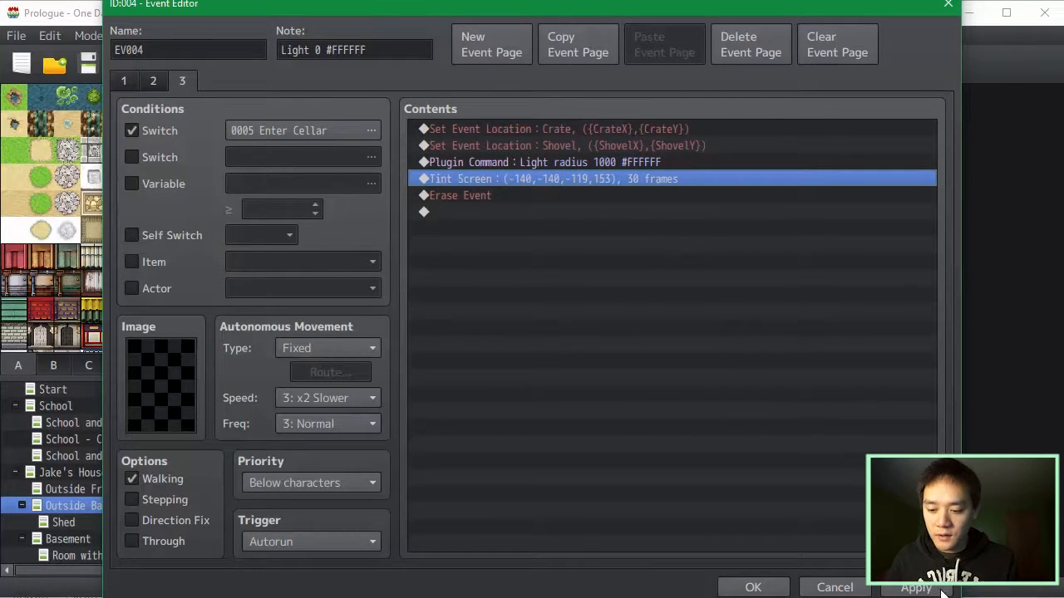
pyautogui.click(752, 587)
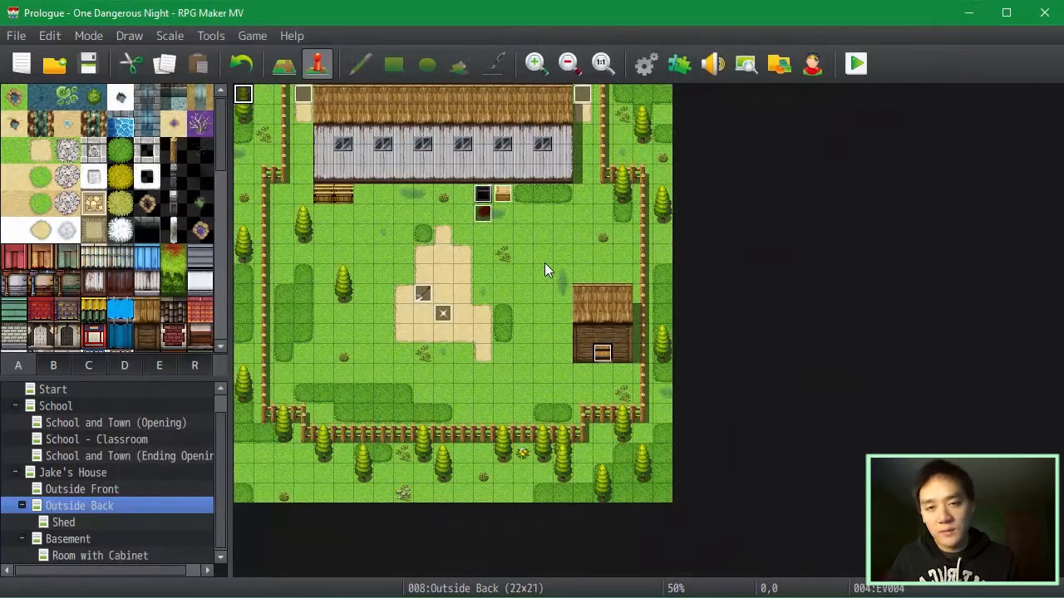
# - Start a playtest and walk the character out of the basement to the Outside Back map
pyautogui.hotkey('ctrl', 'r')
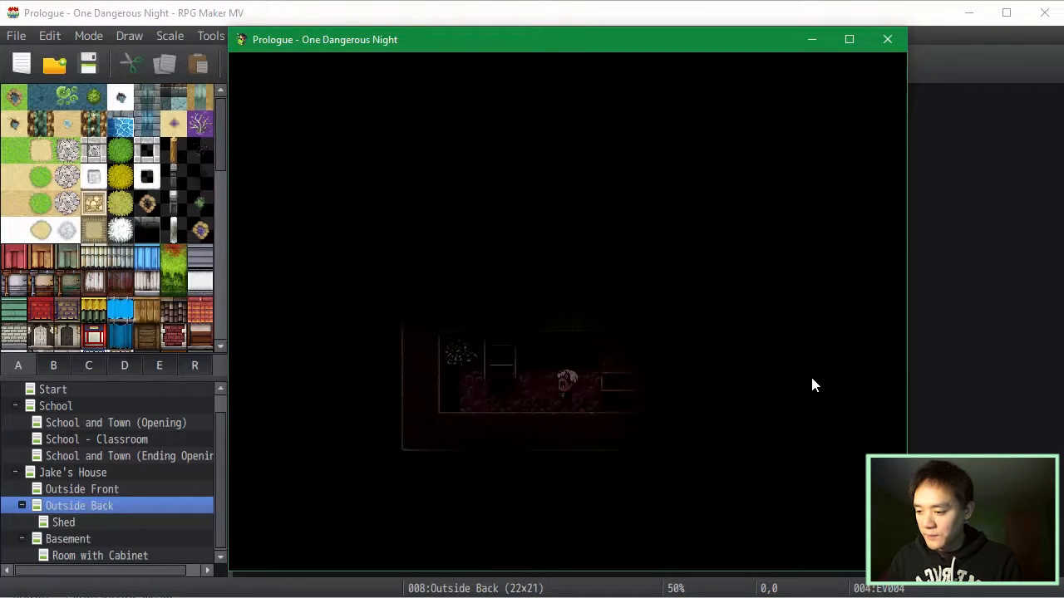
pyautogui.press('Right')
pyautogui.press('Left')
pyautogui.press('Left')
pyautogui.press('Up')
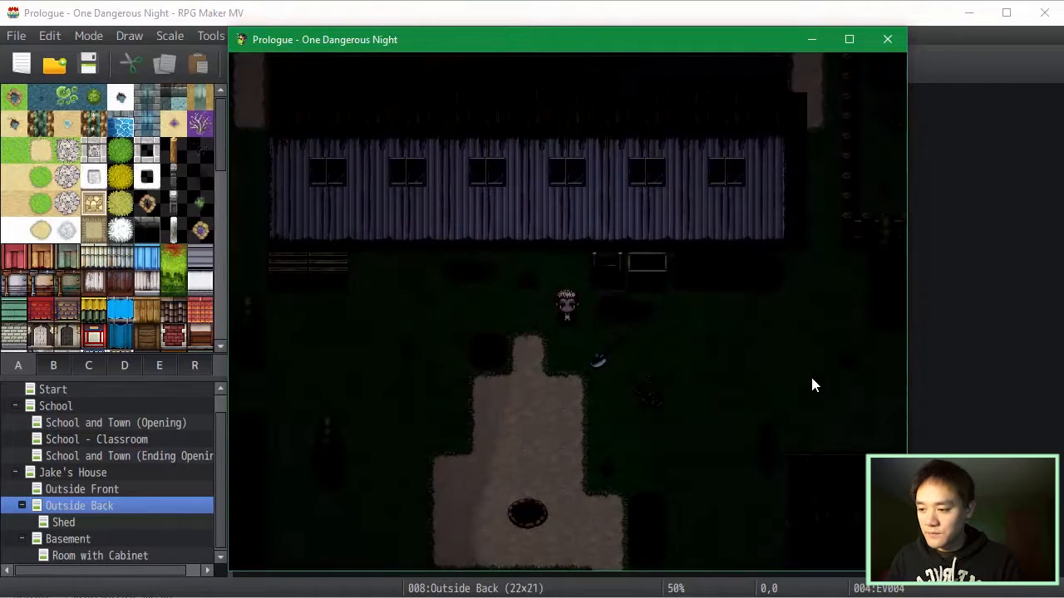
# - Walk around the yard behind the house to check the outdoor lighting
pyautogui.press('Left')
pyautogui.press('Right')
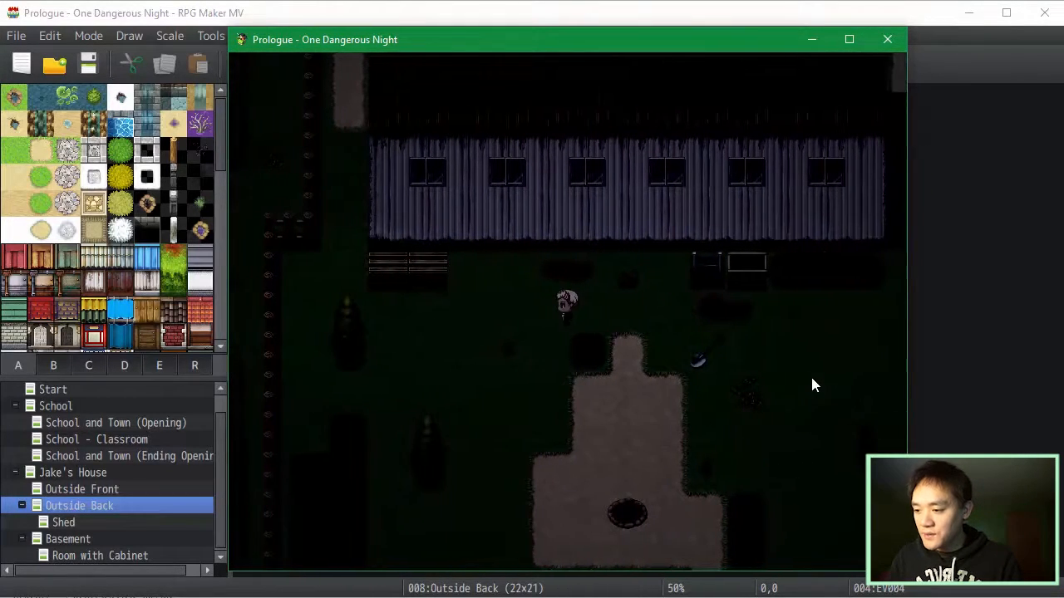
pyautogui.press('Down')
pyautogui.press('Right')
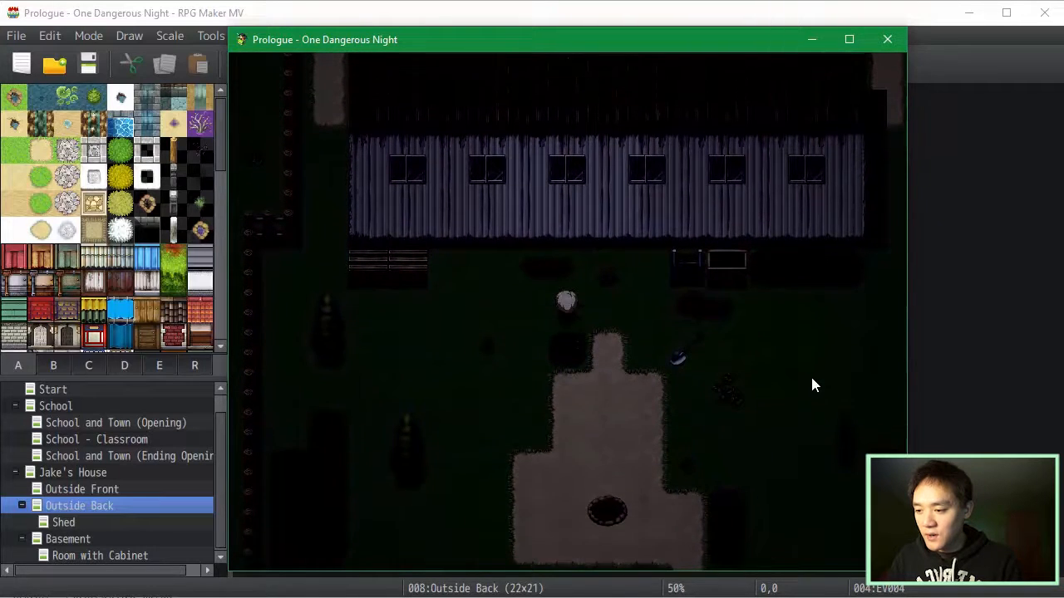
pyautogui.press('Down')
pyautogui.press('Left')
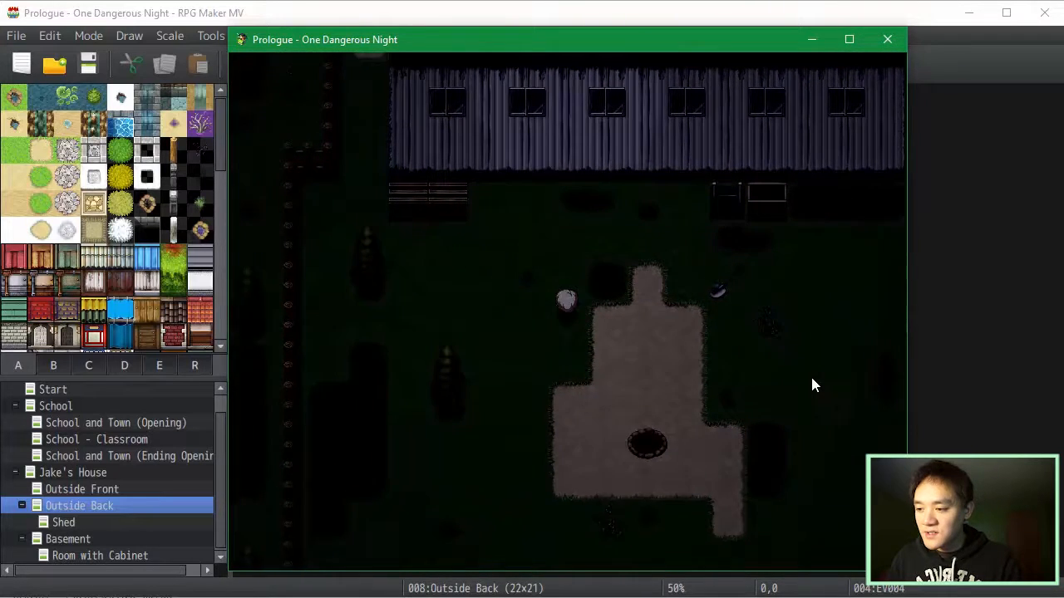
pyautogui.press('Up')
pyautogui.press('Right')
pyautogui.press('Down')
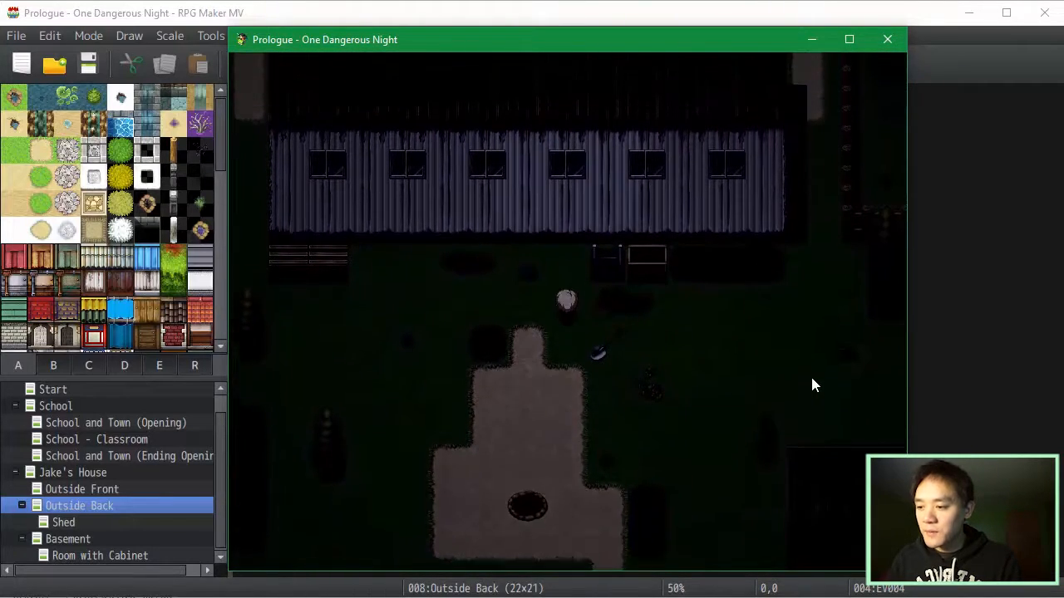
# - Walk the character back down into the basement and end the playtest
pyautogui.press('Up')
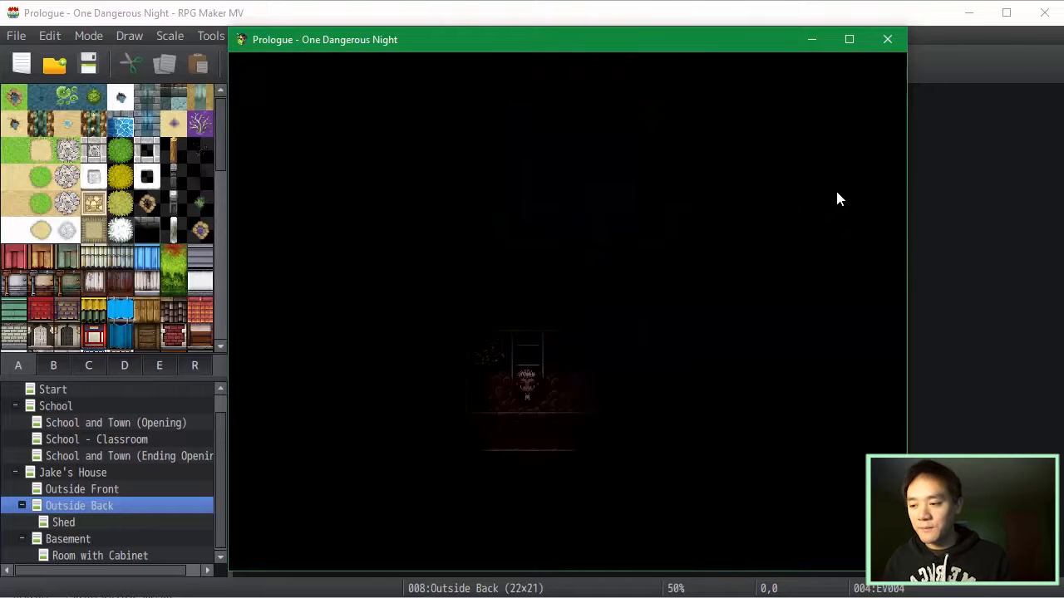
pyautogui.click(886, 39)
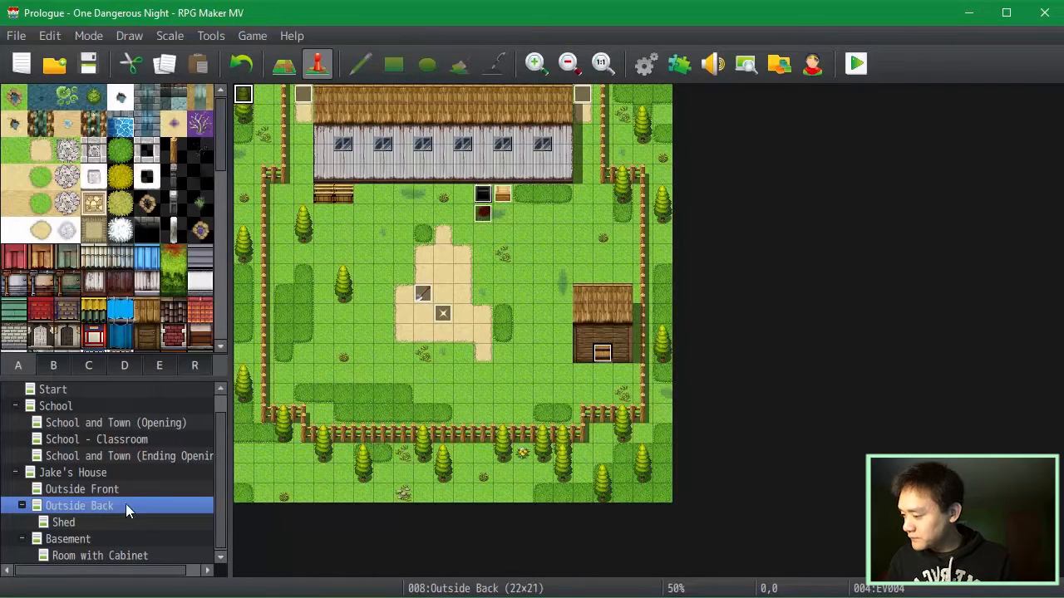
# - In the Basement map's ladder exit event, insert a Control Switches command before Play SE that turns 0006 Flashlight-Able OFF
pyautogui.click(136, 536)
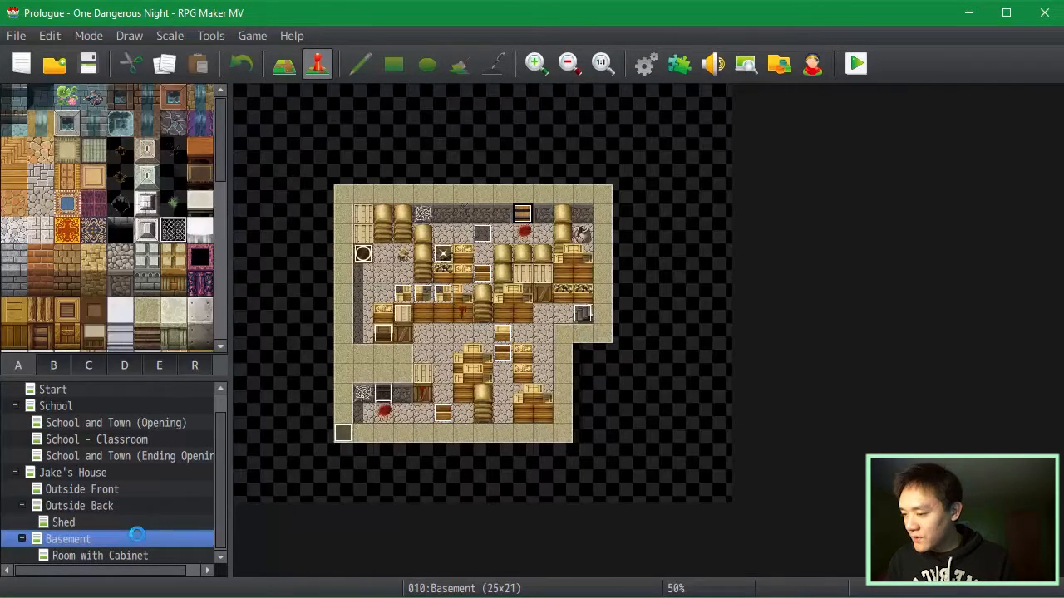
pyautogui.click(381, 401)
pyautogui.press('Return')
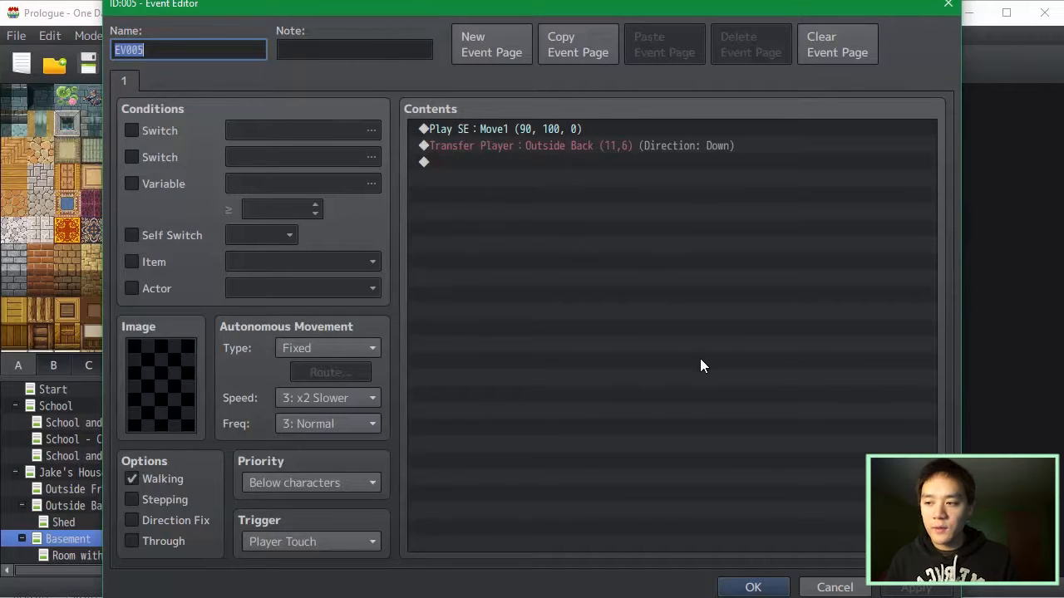
pyautogui.doubleClick(642, 128)
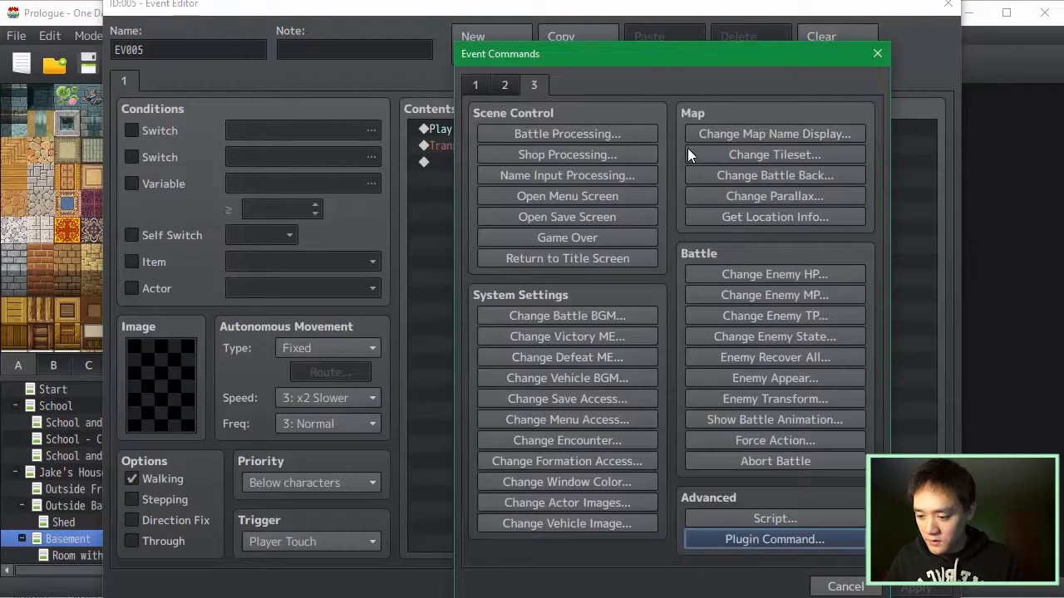
pyautogui.click(479, 84)
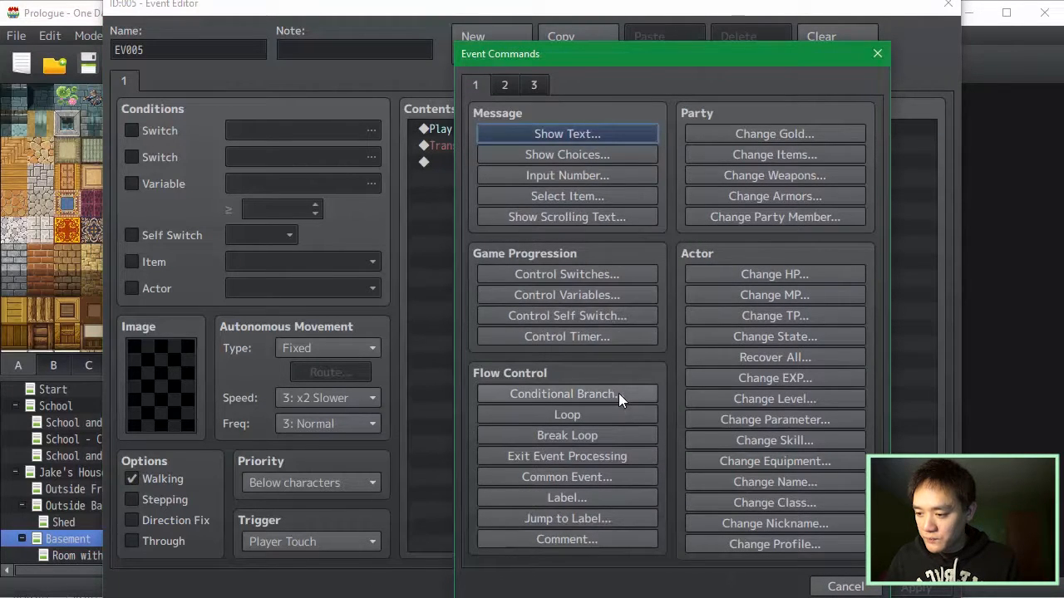
pyautogui.click(623, 274)
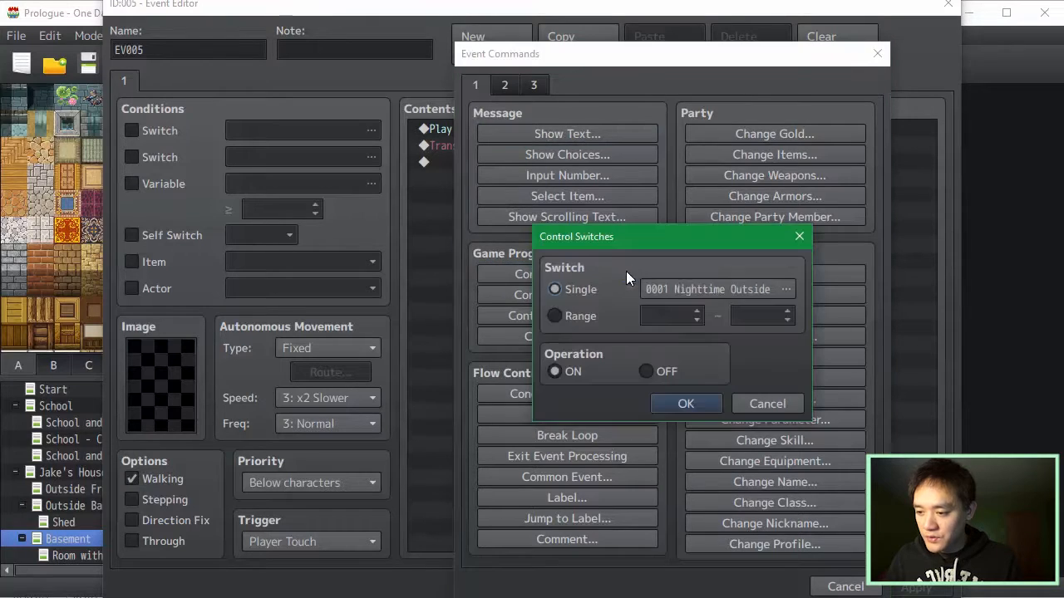
pyautogui.click(703, 290)
pyautogui.doubleClick(738, 231)
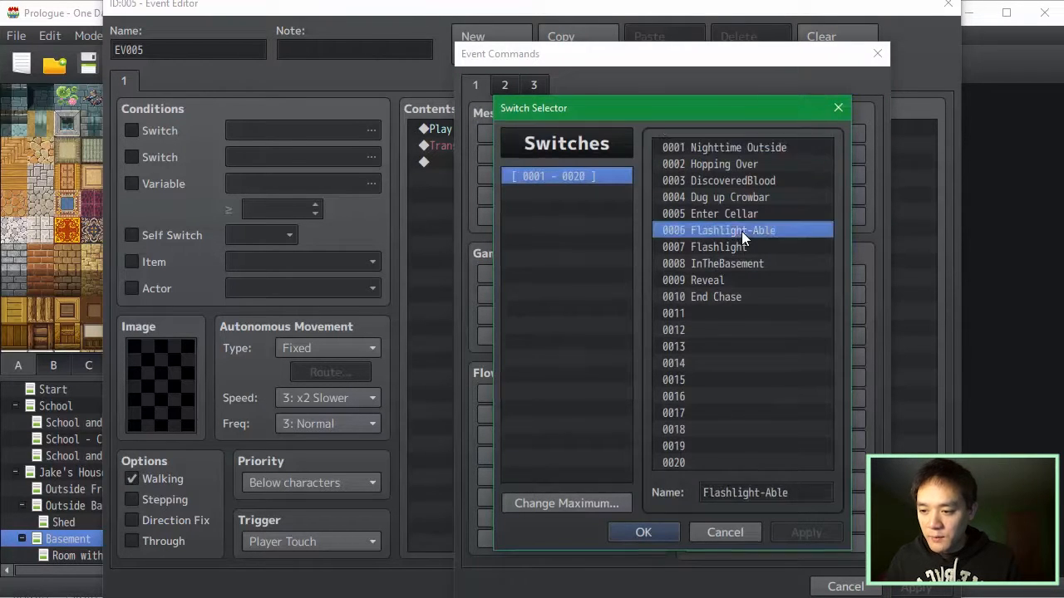
pyautogui.click(643, 371)
pyautogui.click(684, 401)
# - Duplicate the Flashlight-Able switch command and point the second copy to switch 0007 Flashlight, set to OFF
pyautogui.click(622, 129)
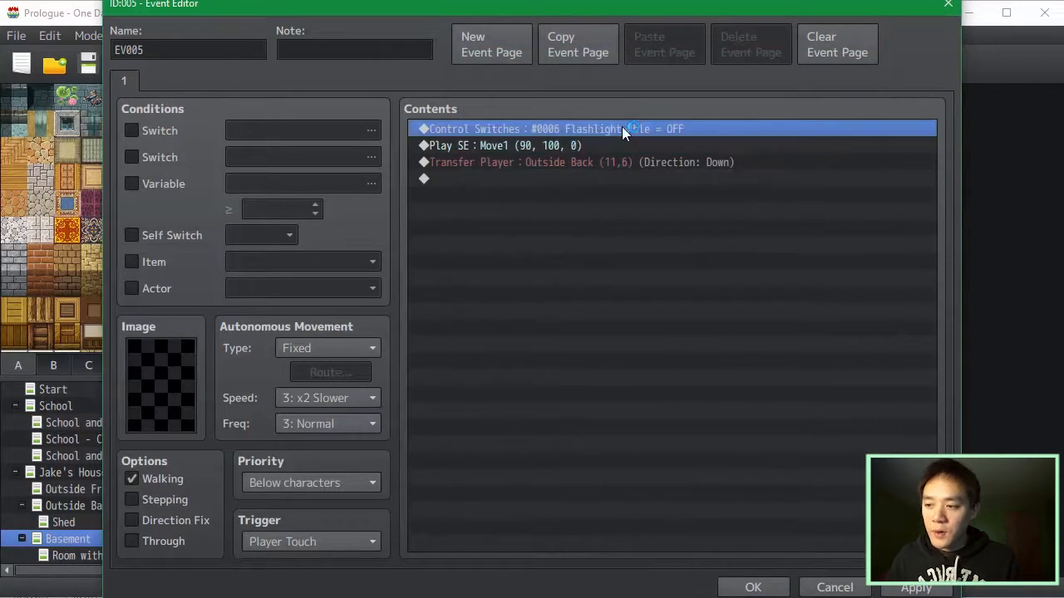
pyautogui.hotkey('ctrl', 'c')
pyautogui.hotkey('ctrl', 'v')
pyautogui.press('Return')
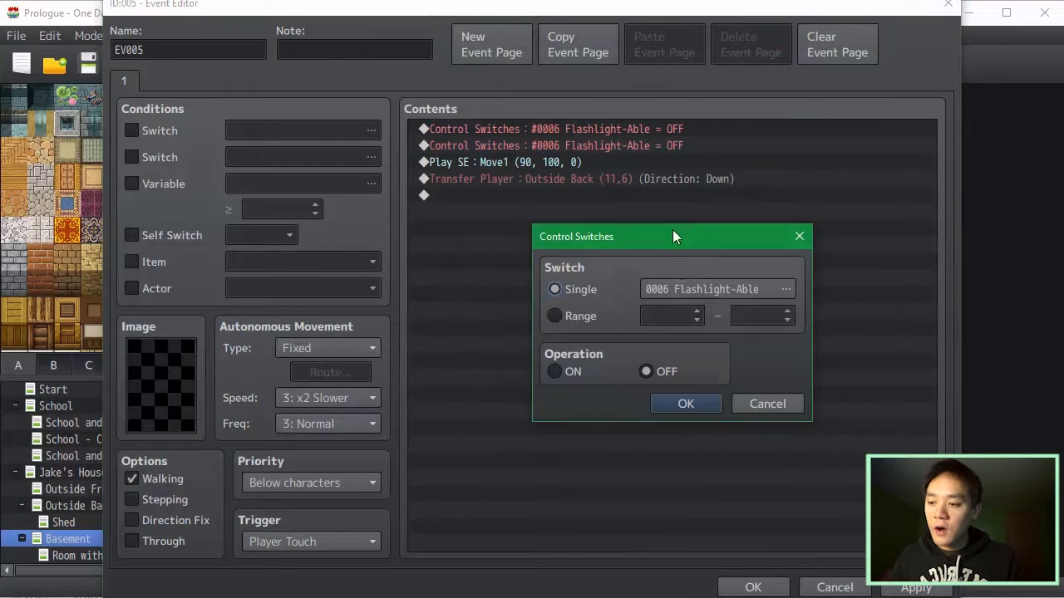
pyautogui.click(695, 293)
pyautogui.doubleClick(724, 247)
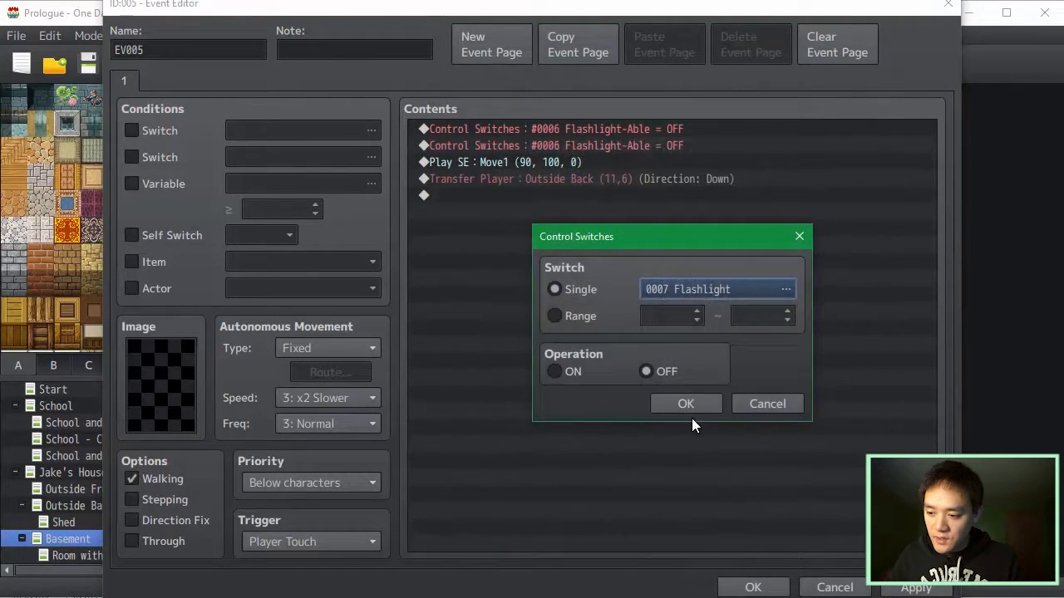
pyautogui.click(688, 405)
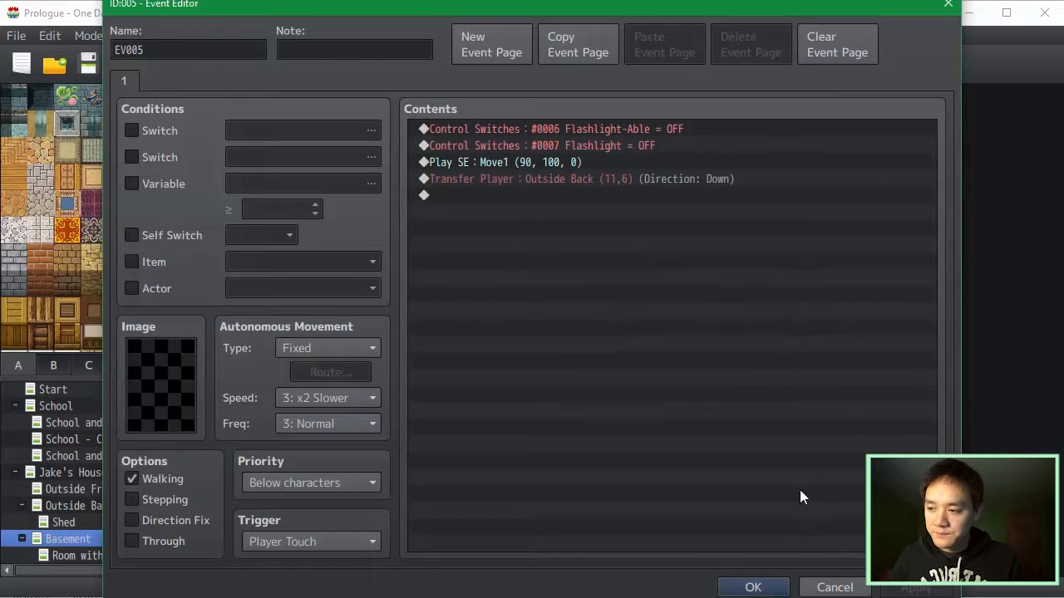
# - Paste the "Flashlight off" plugin command before Play SE and save the ladder exit event
pyautogui.click(717, 162)
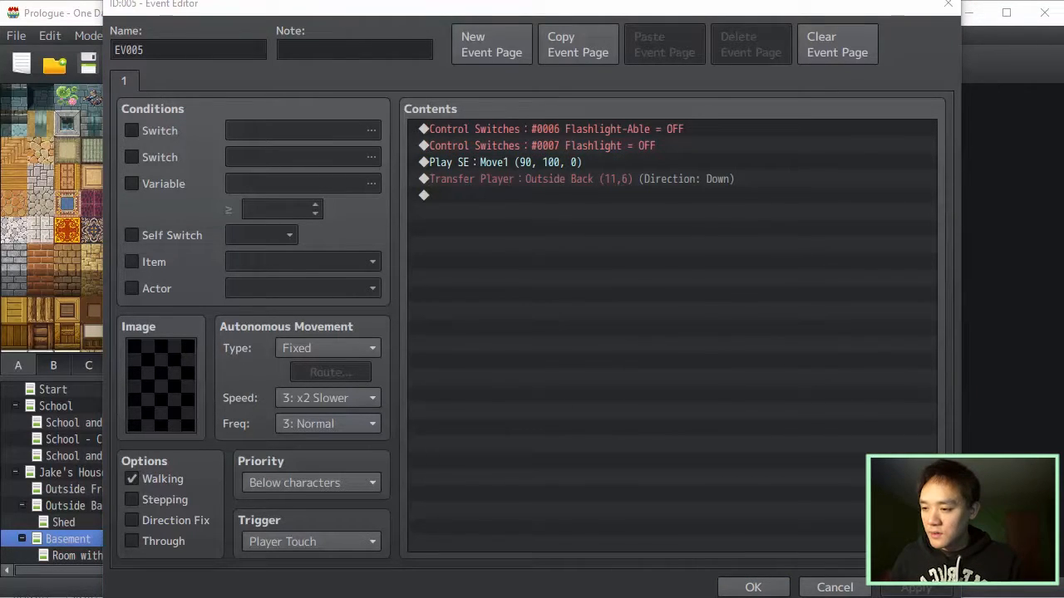
pyautogui.click(526, 160)
pyautogui.hotkey('ctrl', 'v')
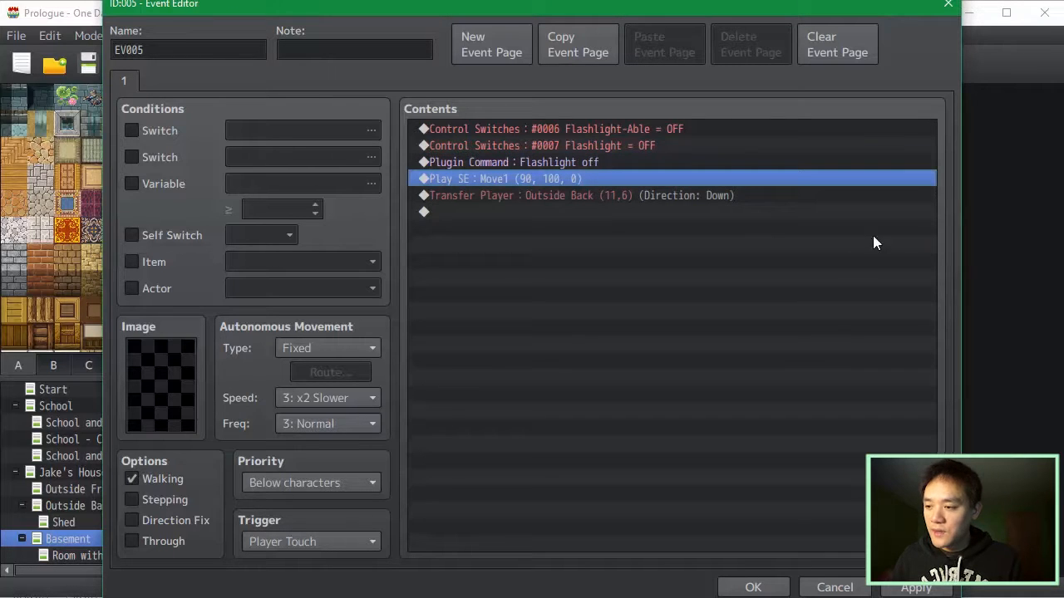
pyautogui.click(753, 588)
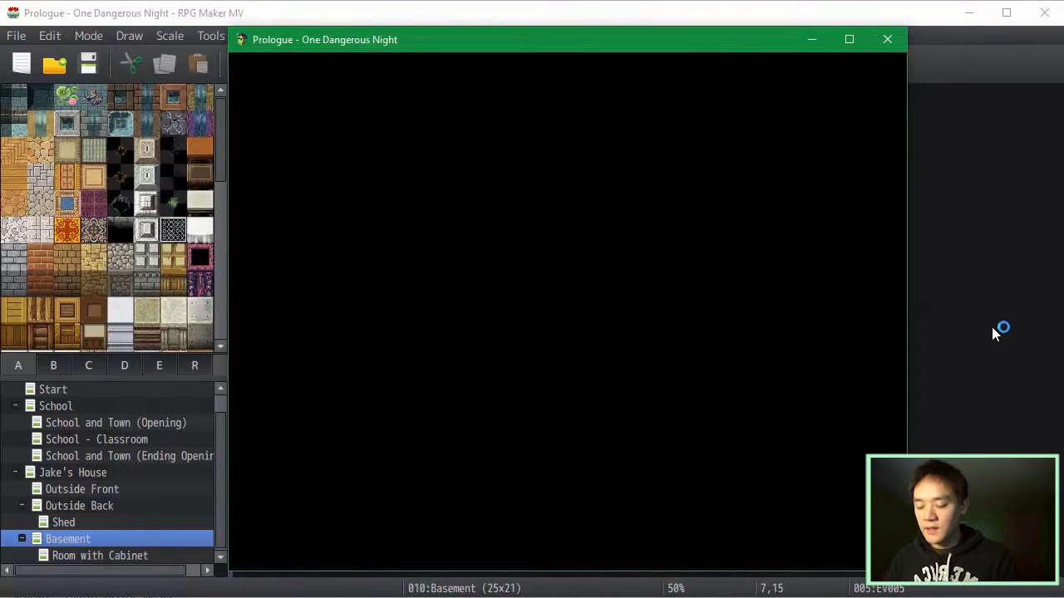
# - Playtest from a saved game to check the flashlight when leaving and re-entering the basement, and close the test
pyautogui.press('Return')
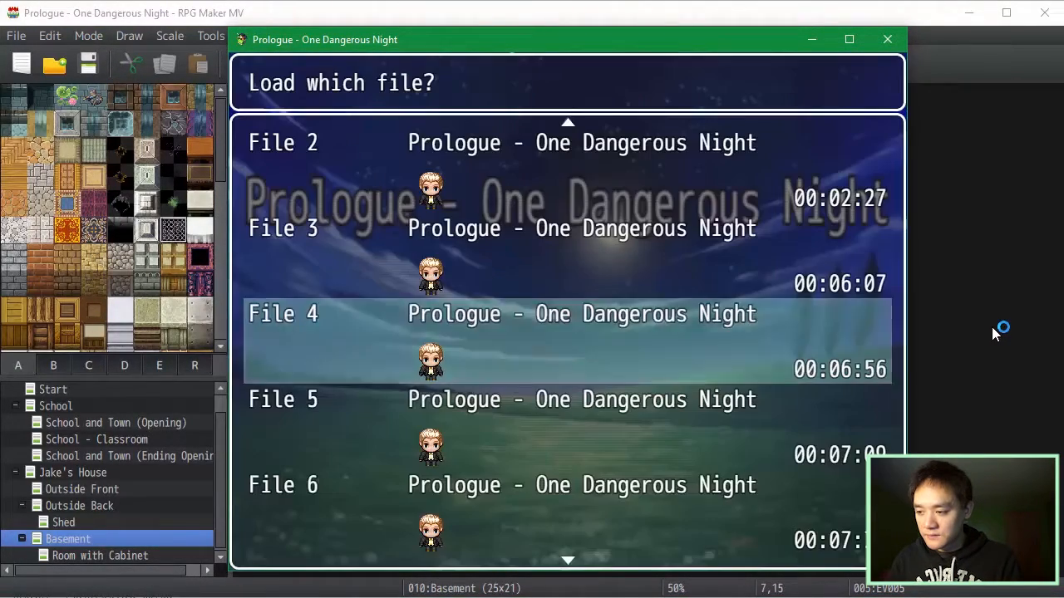
pyautogui.press('Return')
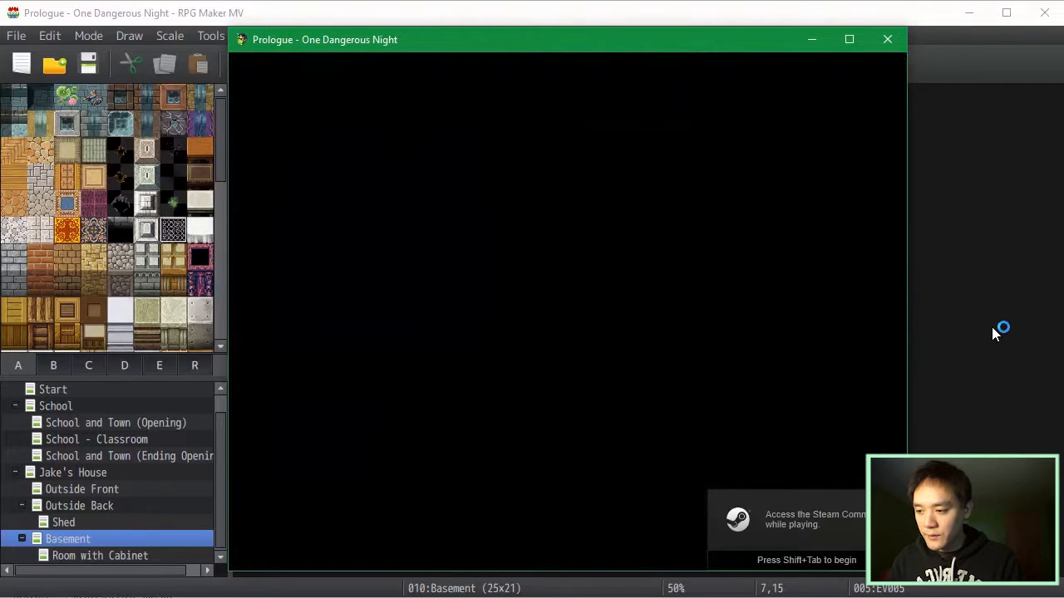
pyautogui.press('Right')
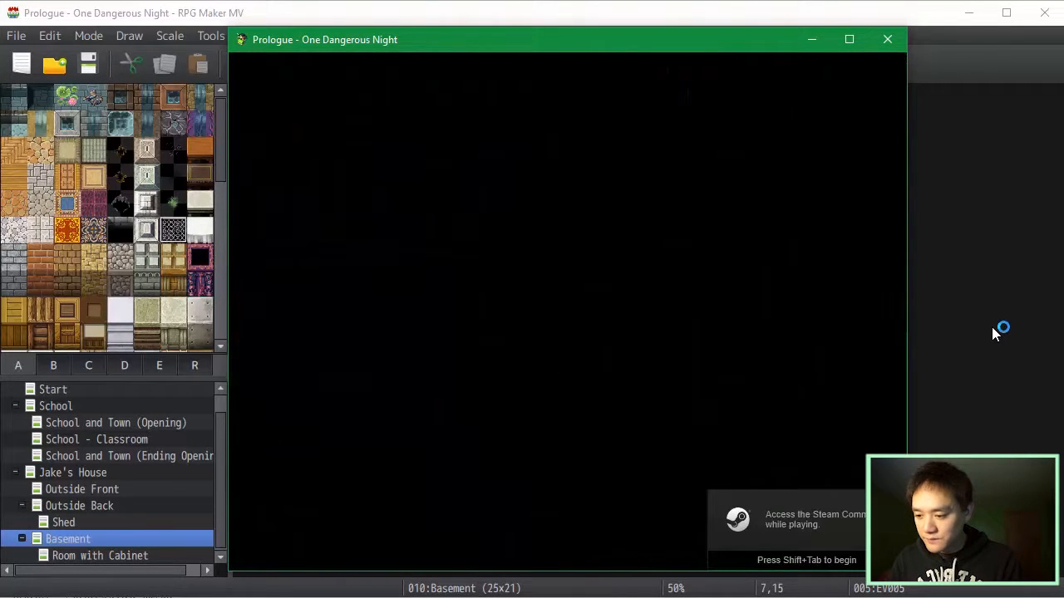
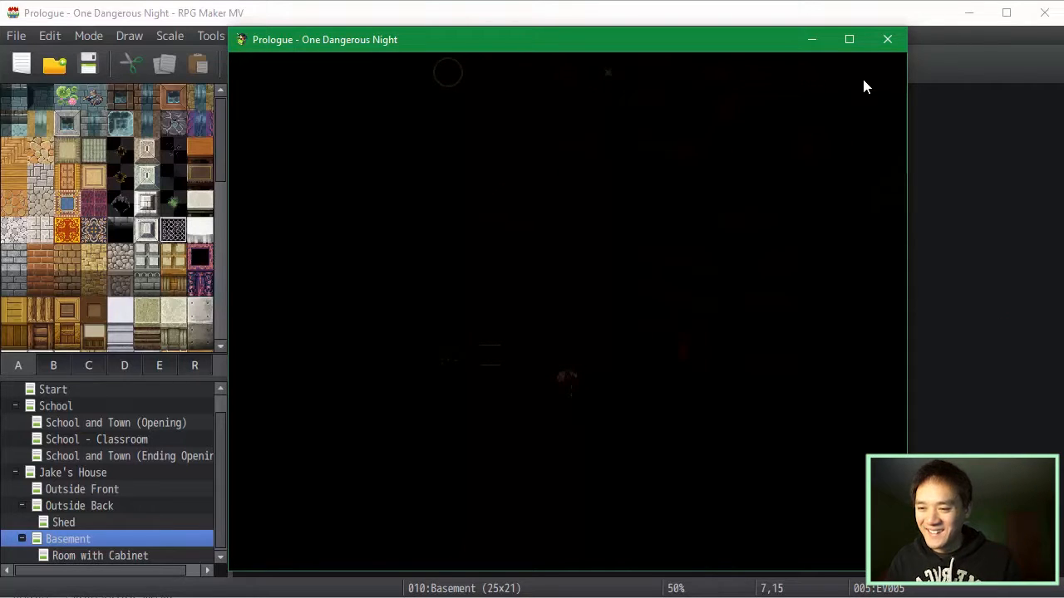
pyautogui.click(888, 39)
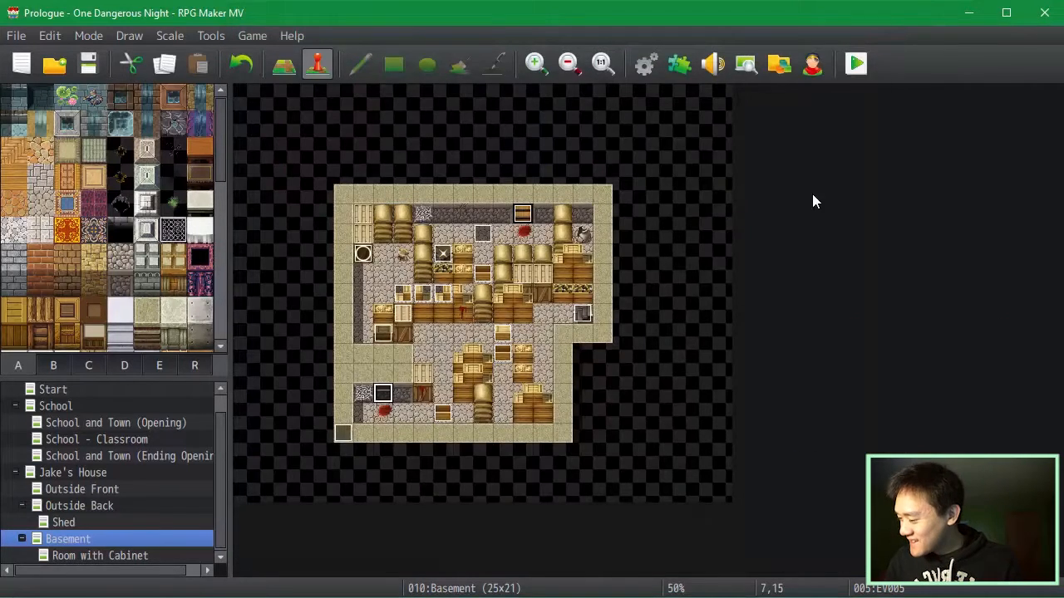
# - In the Outside Back map's cellar entrance event, add a Conditional Branch after Transfer Player for switch 0005 Enter Cellar being ON
pyautogui.click(143, 521)
pyautogui.click(146, 541)
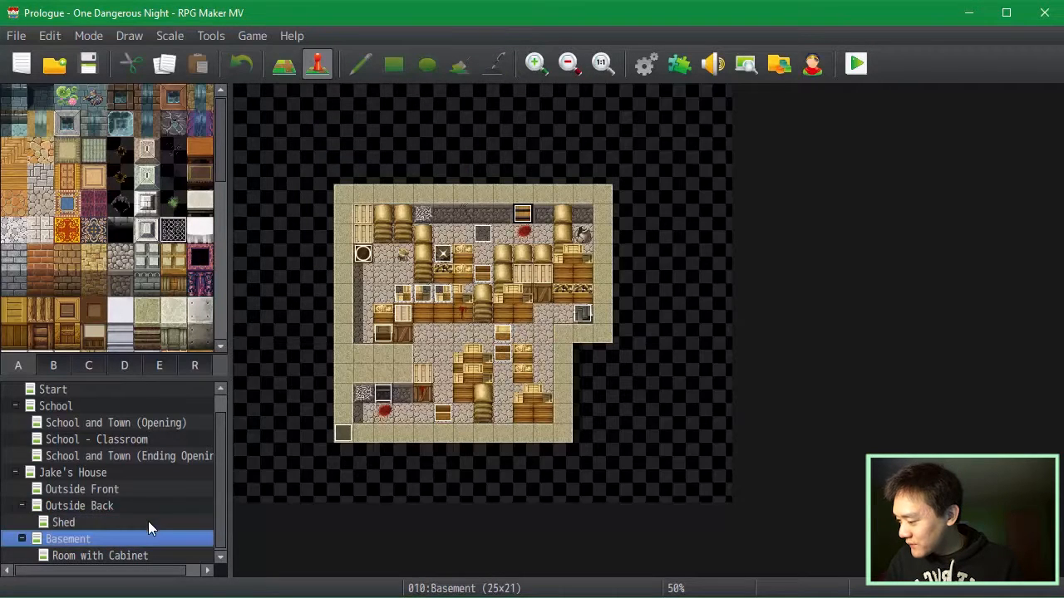
pyautogui.click(150, 504)
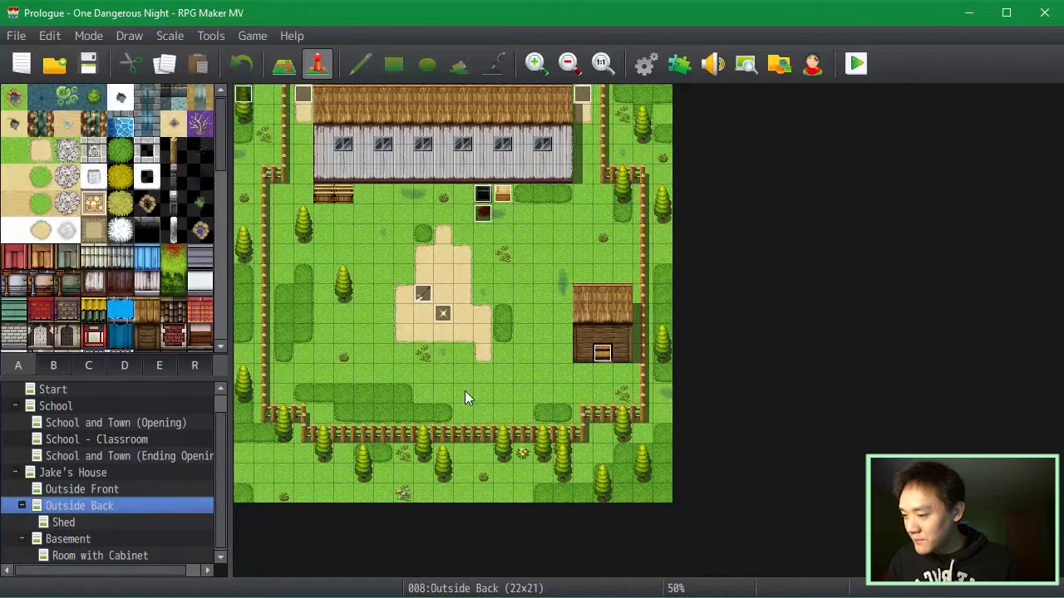
pyautogui.doubleClick(482, 200)
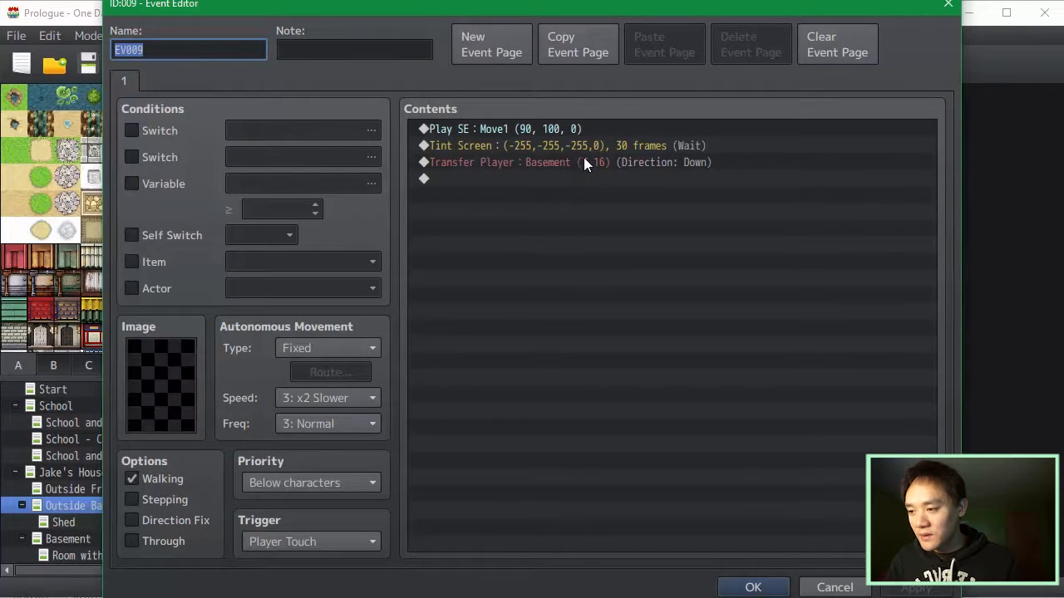
pyautogui.doubleClick(570, 176)
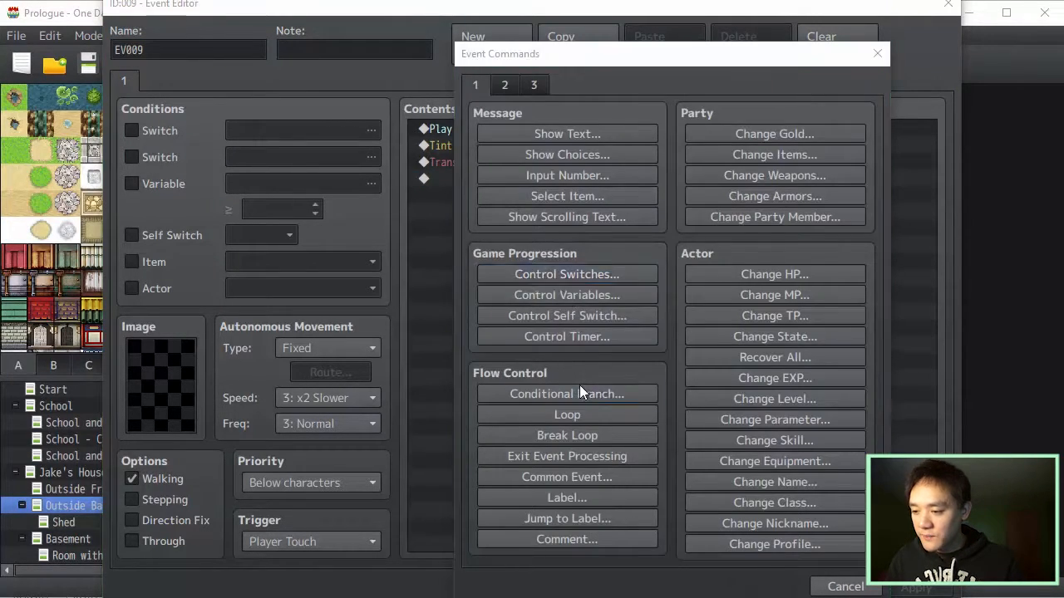
pyautogui.click(579, 385)
pyautogui.click(715, 222)
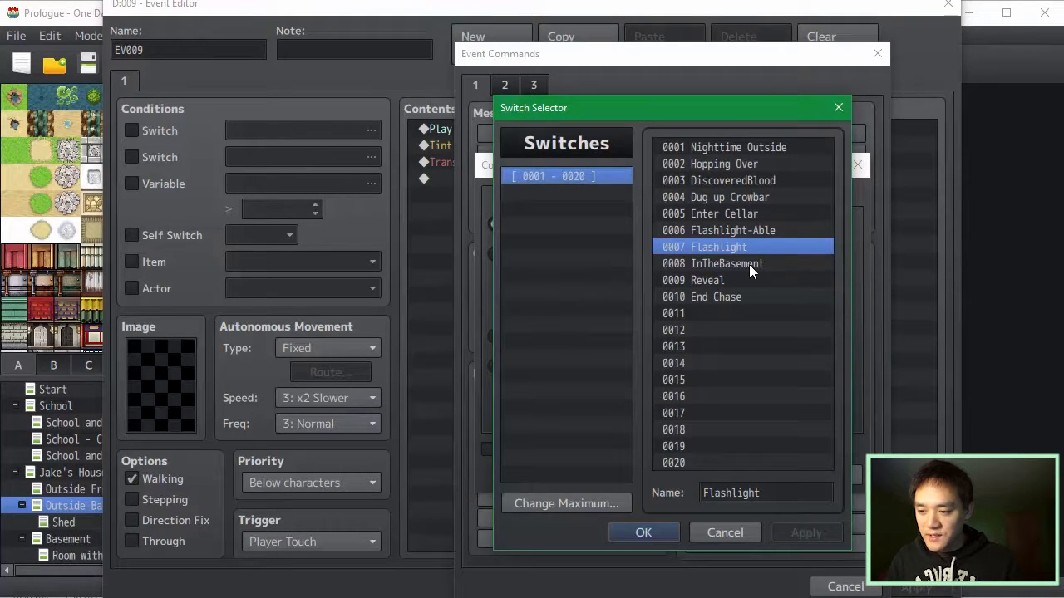
pyautogui.click(751, 263)
pyautogui.doubleClick(752, 213)
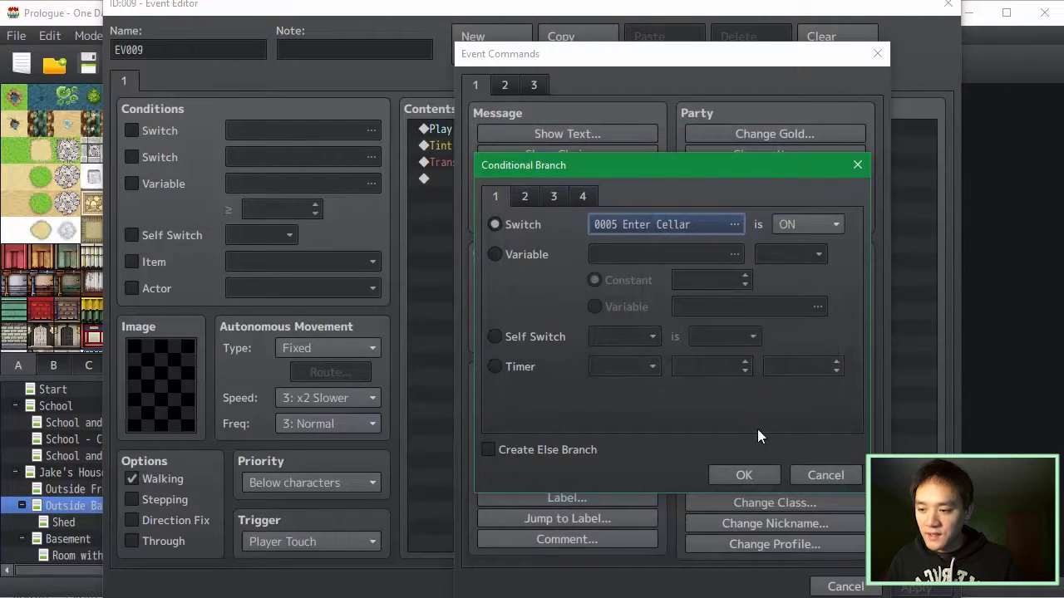
pyautogui.click(744, 475)
# - Inside the Enter Cellar branch, add a Control Switches command for 0006 Flashlight-Able and save the event
pyautogui.doubleClick(558, 188)
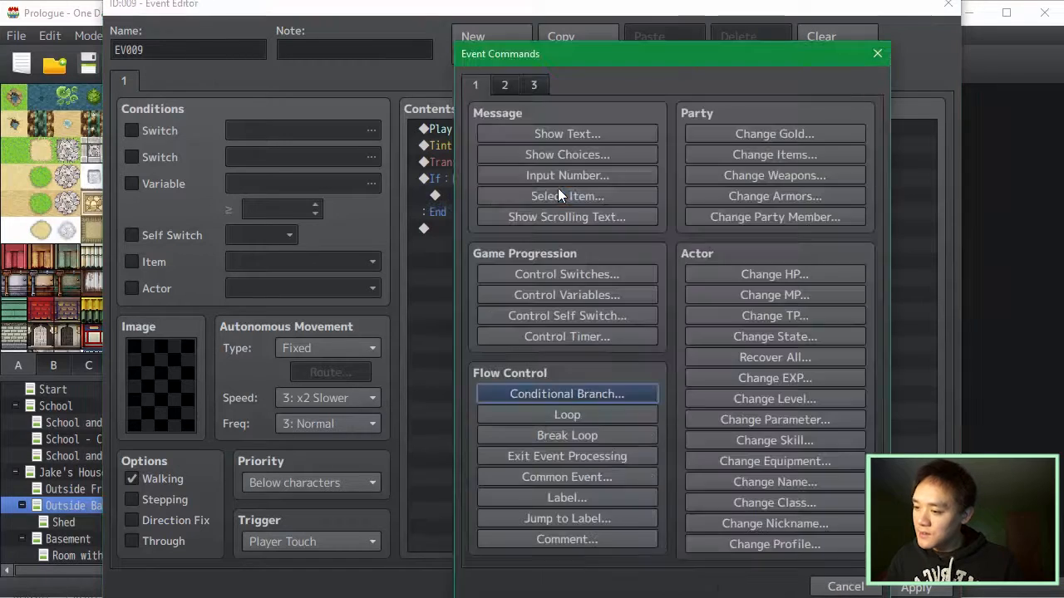
pyautogui.click(569, 281)
pyautogui.click(715, 288)
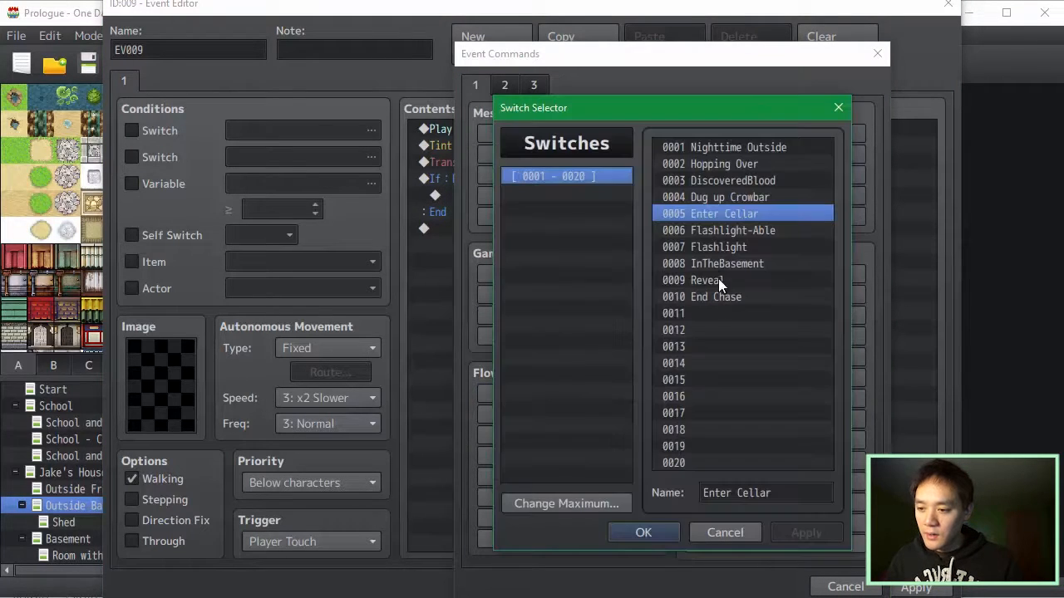
pyautogui.click(764, 236)
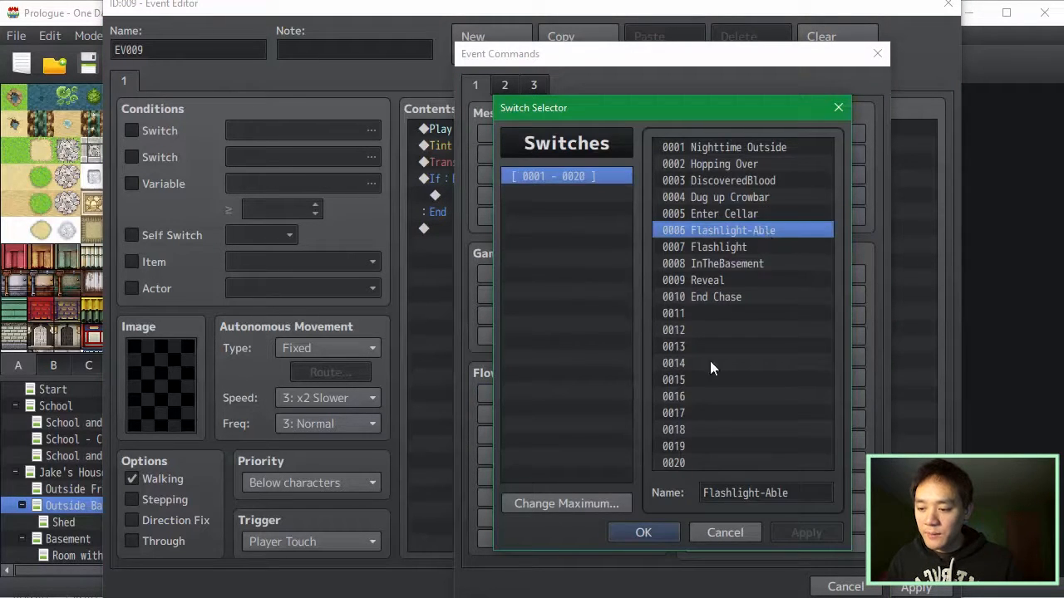
pyautogui.click(664, 533)
pyautogui.click(684, 404)
pyautogui.click(751, 585)
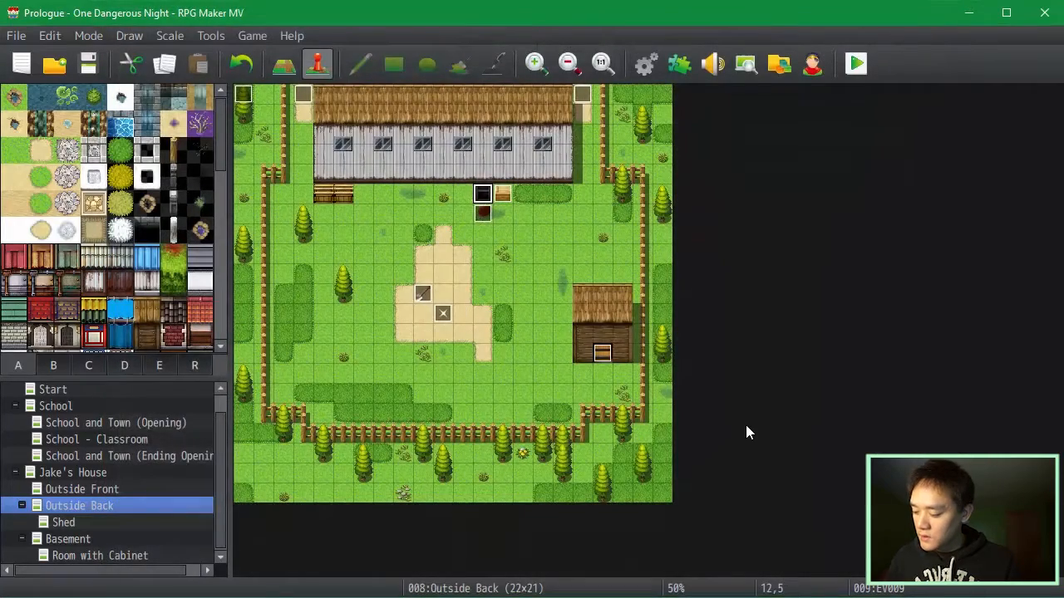
# - Start a playtest and bring the character out of the basement into the yard behind the house
pyautogui.hotkey('ctrl', 'r')
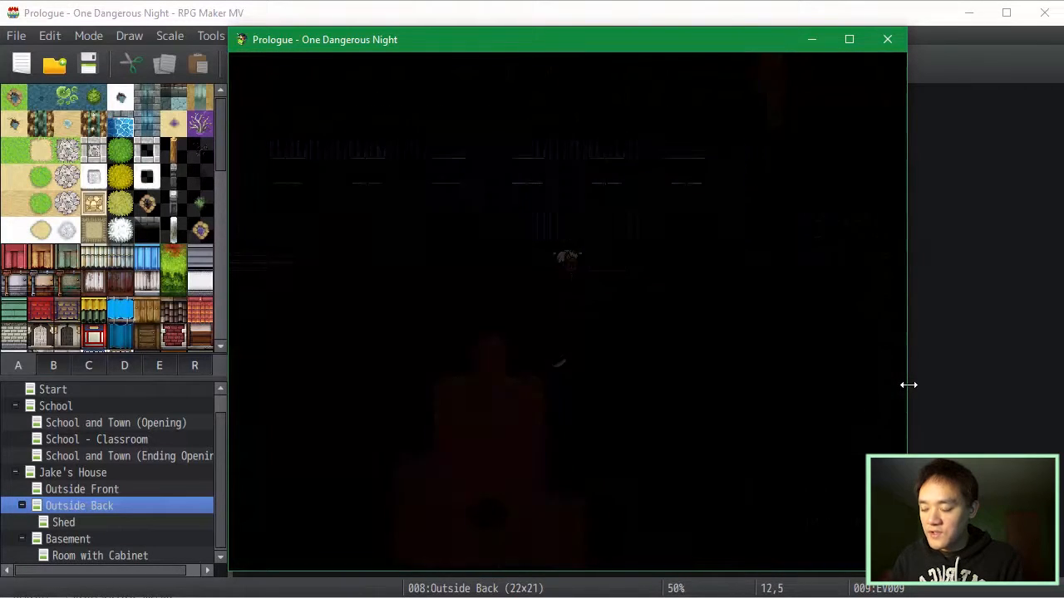
pyautogui.press('Right')
pyautogui.press('Left')
pyautogui.press('Up')
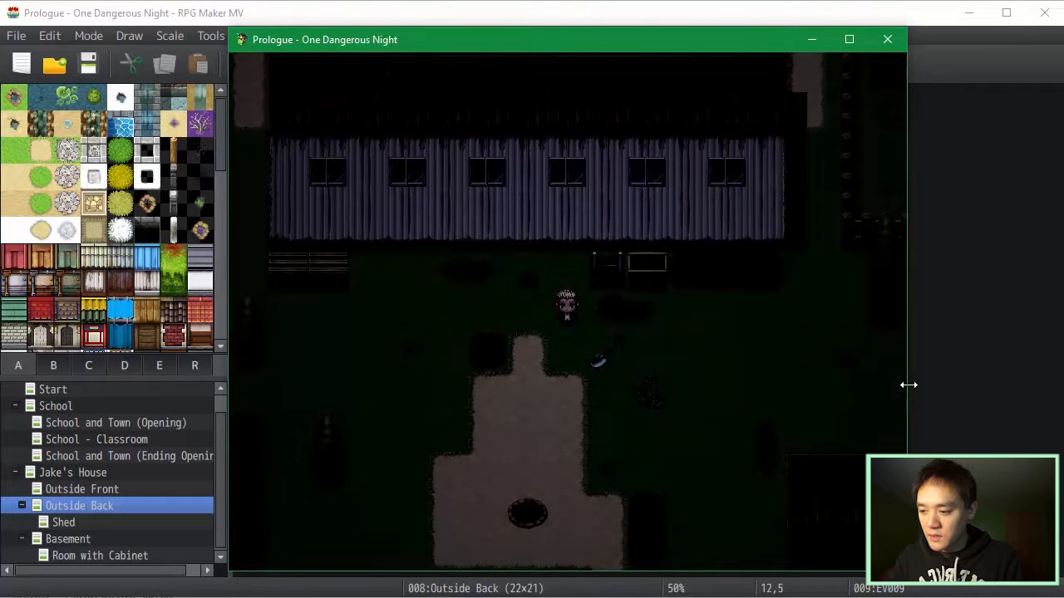
# - Walk the character across the yard to the shed and enter it to check the lighting
pyautogui.press('Down')
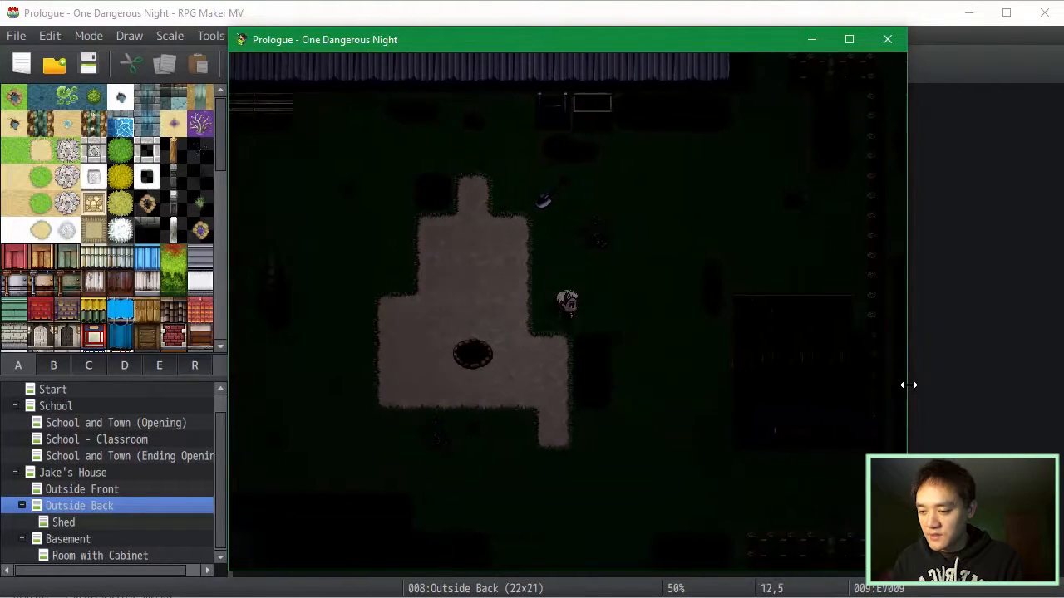
pyautogui.press('Right')
pyautogui.press('Down')
pyautogui.press('Right')
pyautogui.press('Up')
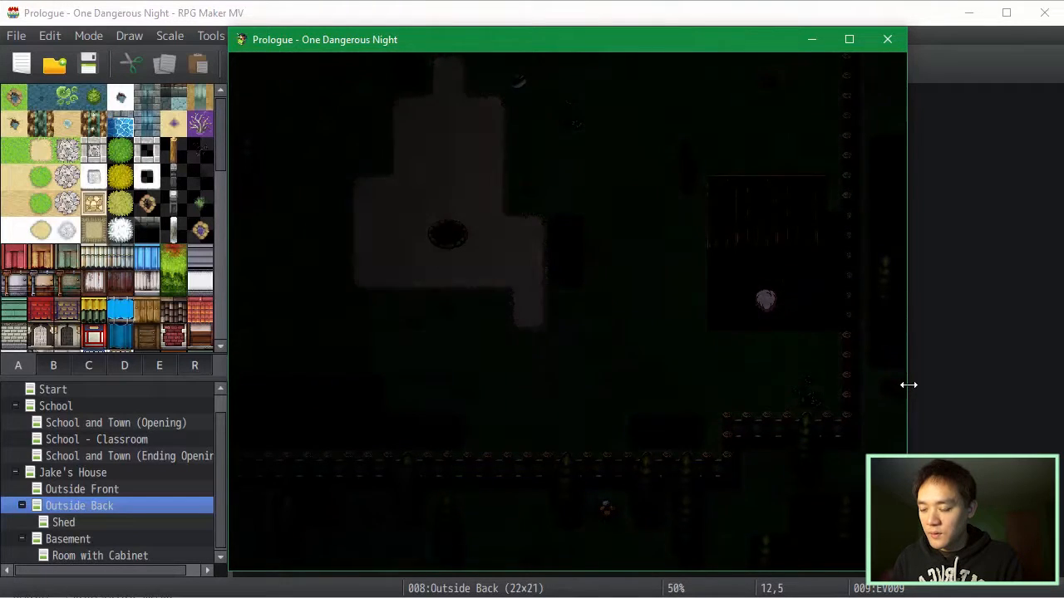
pyautogui.press('Up')
pyautogui.press('Down')
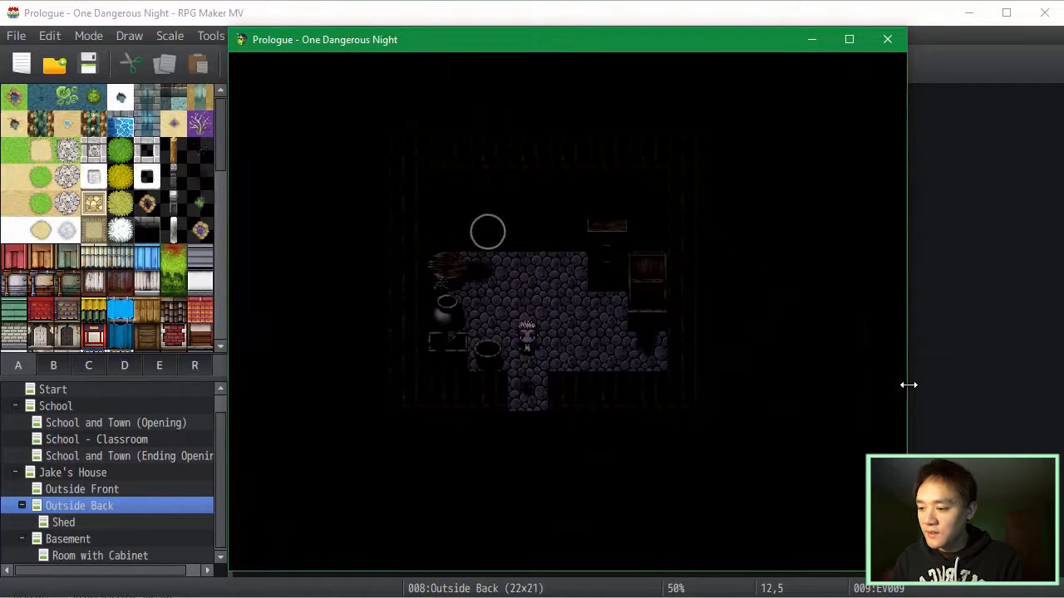
# - Leave the shed and take the character back across the yard into the basement to check the lighting
pyautogui.press('Left')
pyautogui.press('Up')
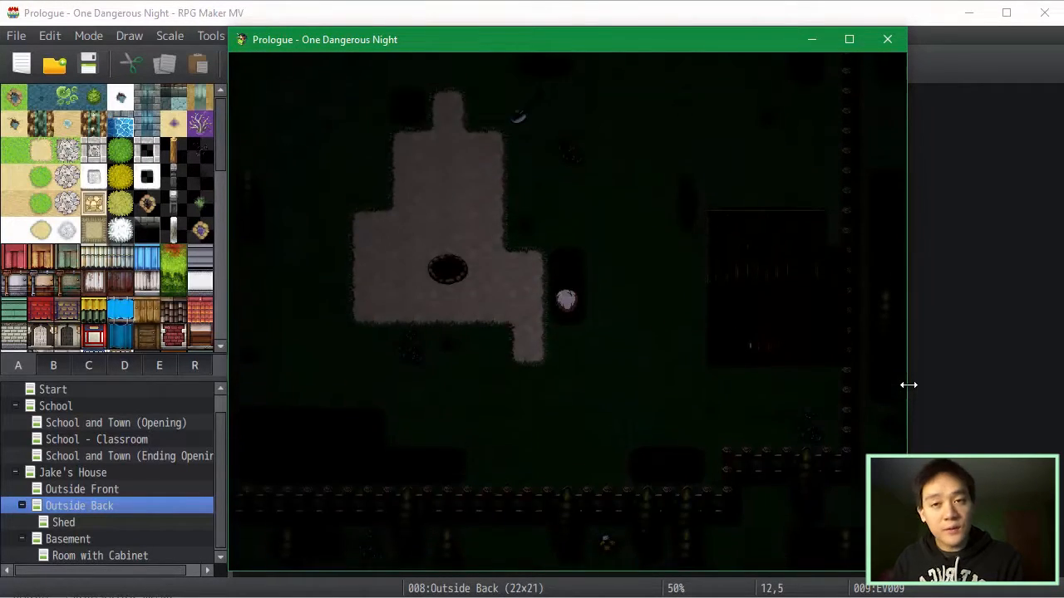
pyautogui.press('Up')
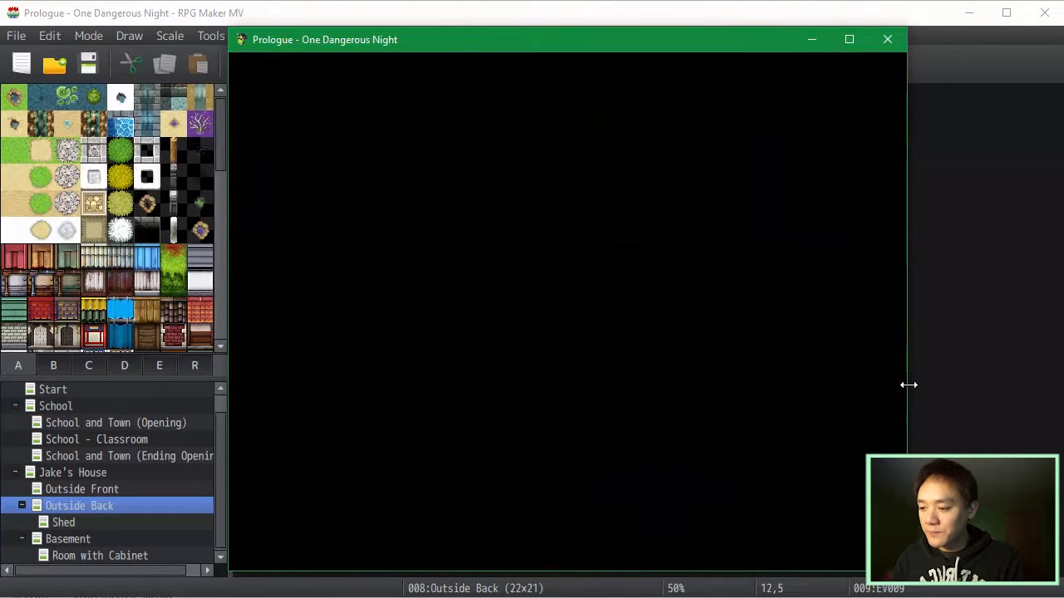
pyautogui.press('Return')
pyautogui.press('Return')
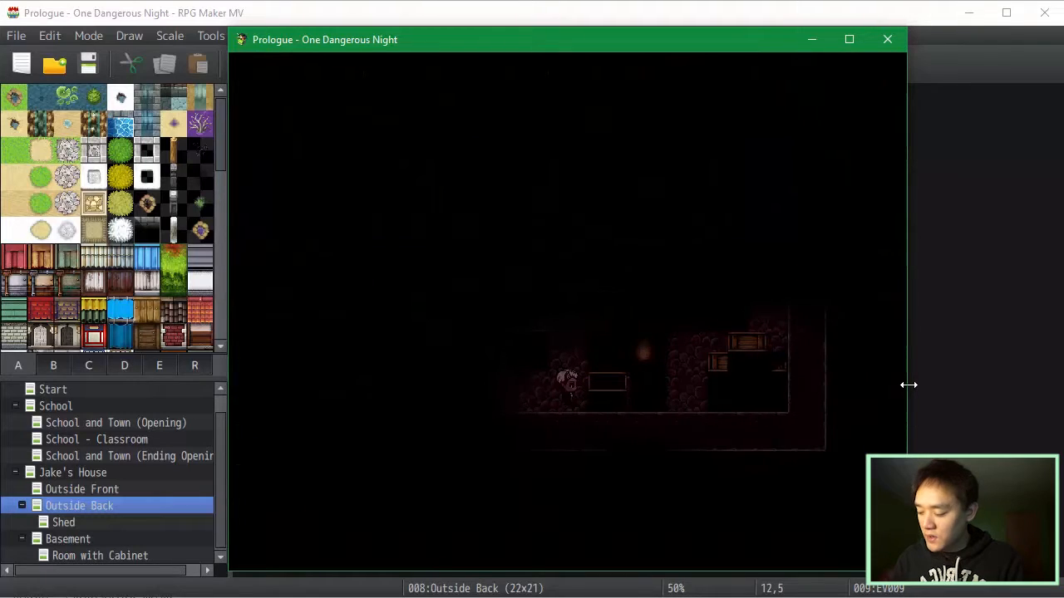
# - Walk the character through the basement to the locked door, unlock it and enter the room beyond
pyautogui.press('Up')
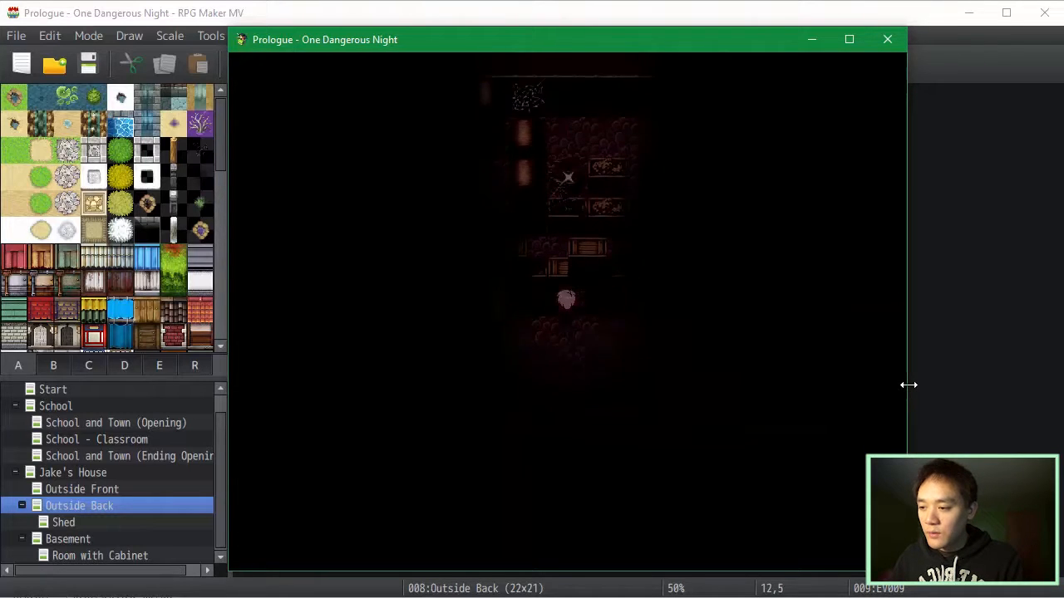
pyautogui.press('Return')
pyautogui.press('Return')
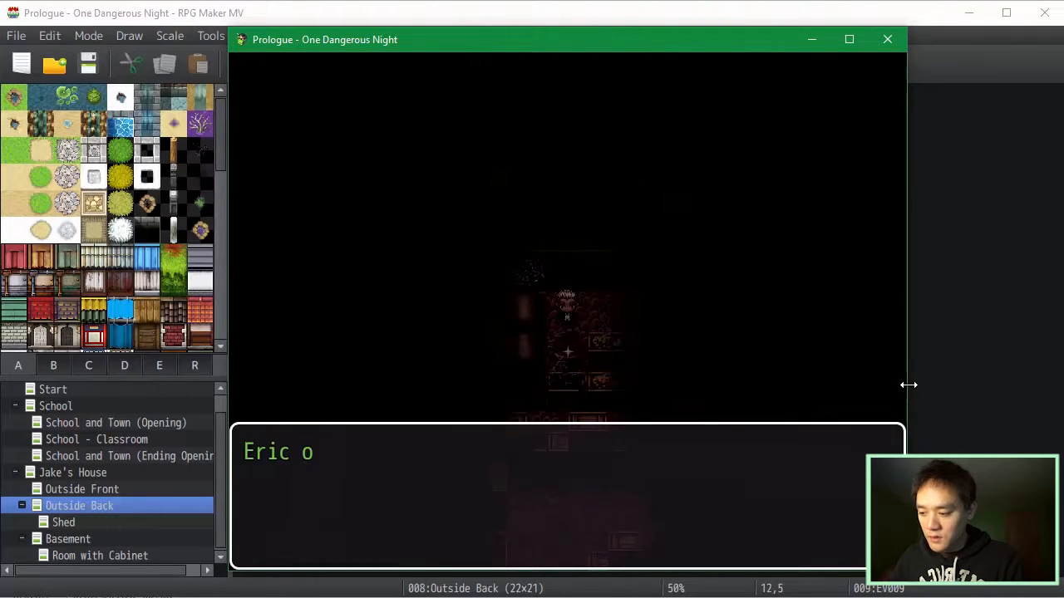
pyautogui.press('Return')
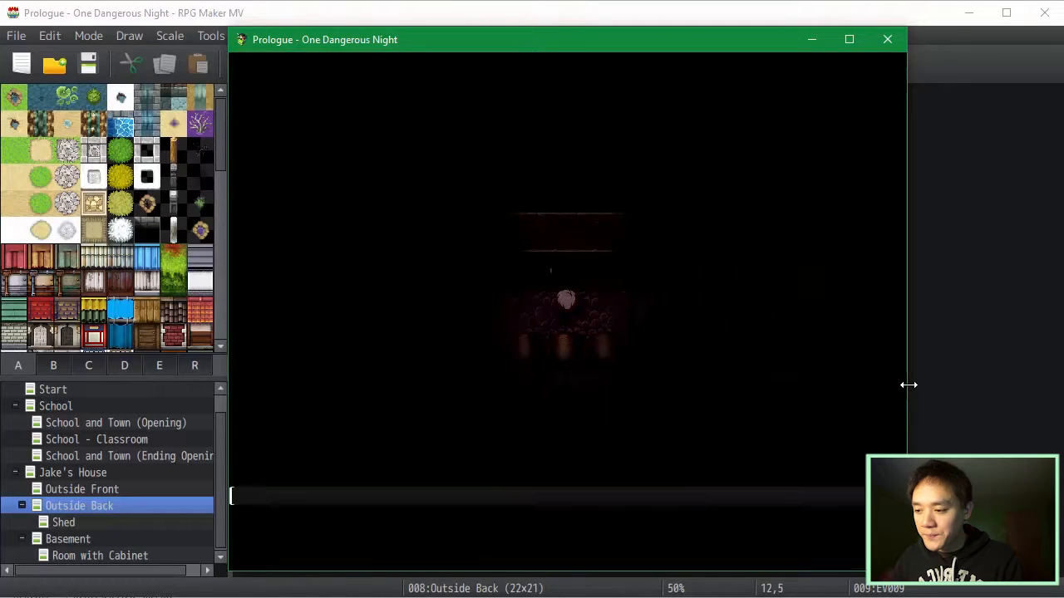
pyautogui.press('Return')
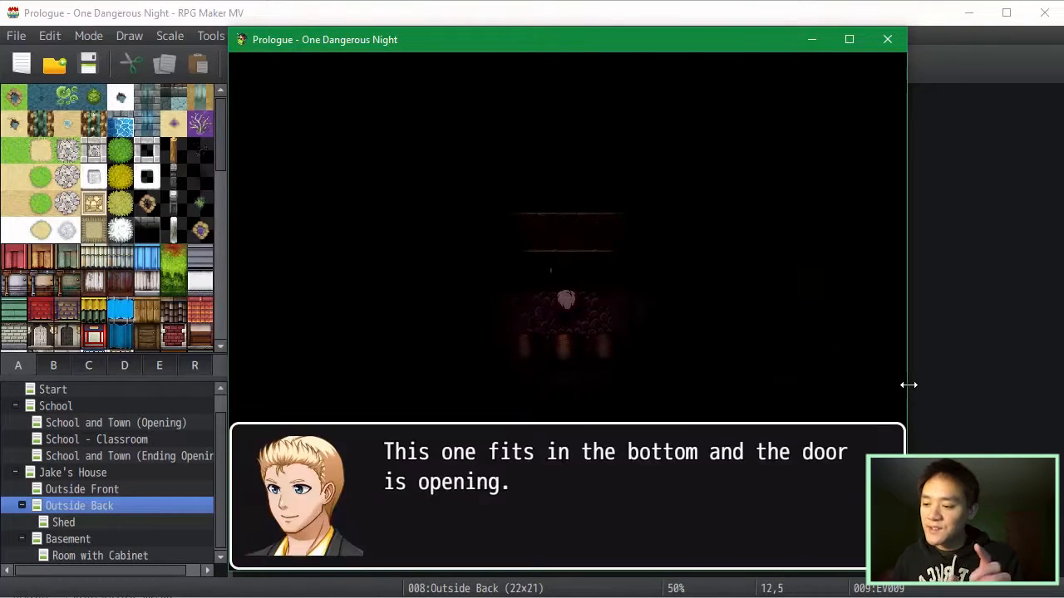
pyautogui.press('Return')
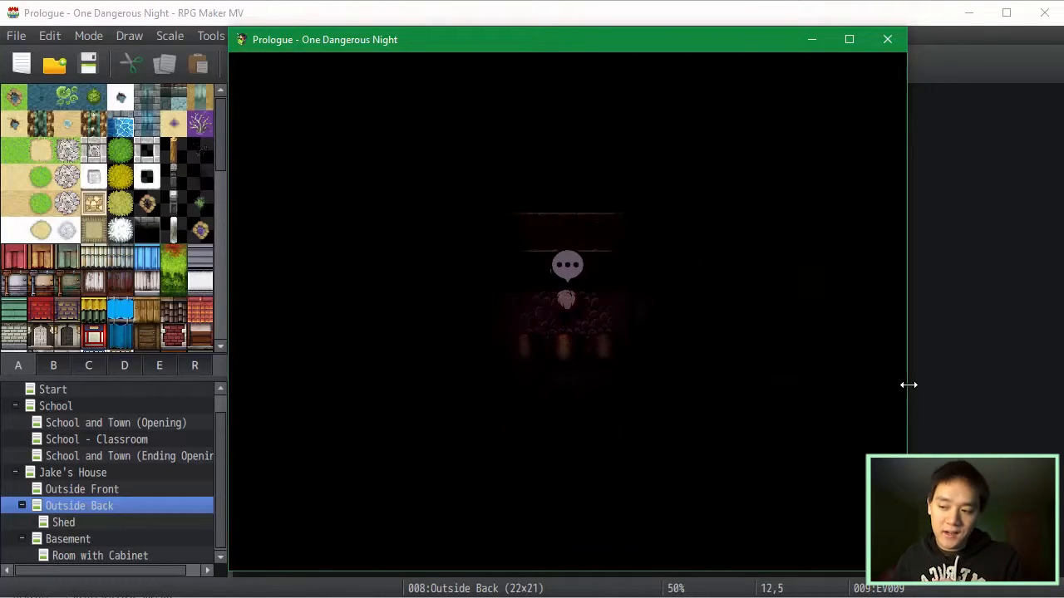
pyautogui.press('Return')
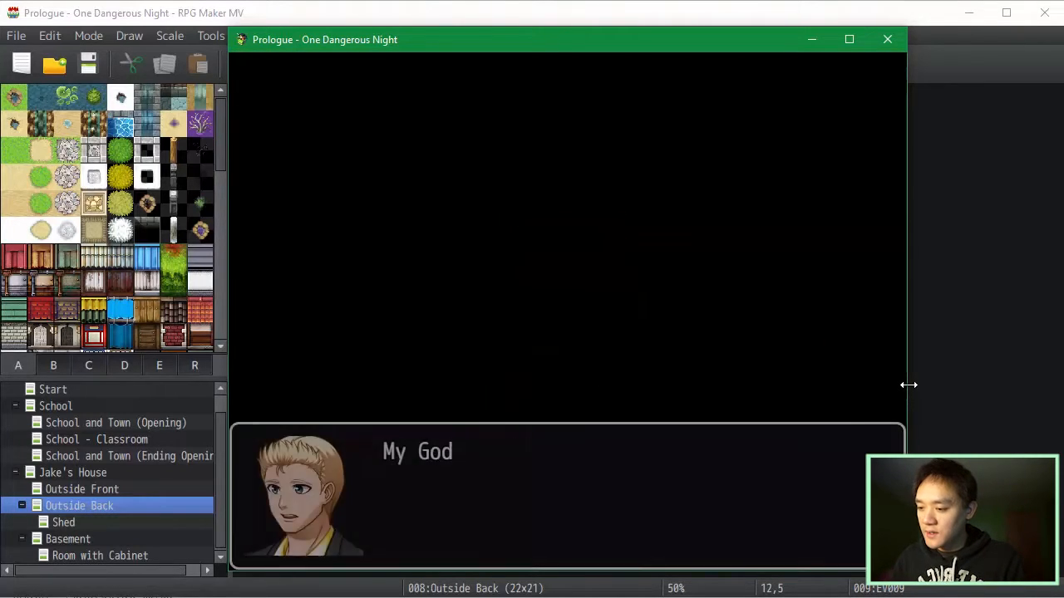
# - Advance the opening dialogue in the new room, walk around to check the lighting, and end the playtest
pyautogui.press('Return')
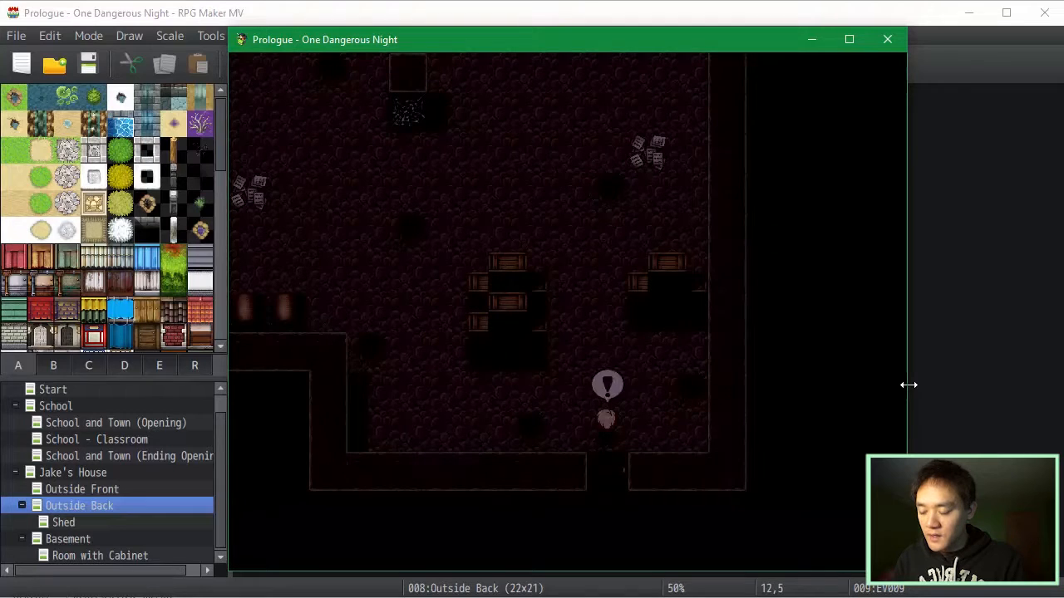
pyautogui.press('Return')
pyautogui.press('Return')
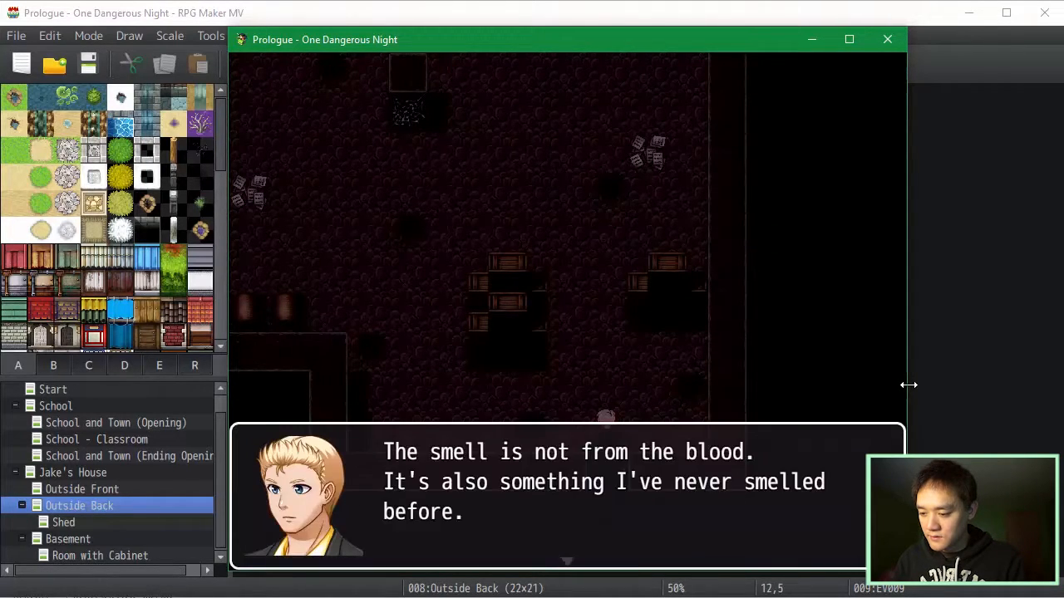
pyautogui.press('Return')
pyautogui.press('Return')
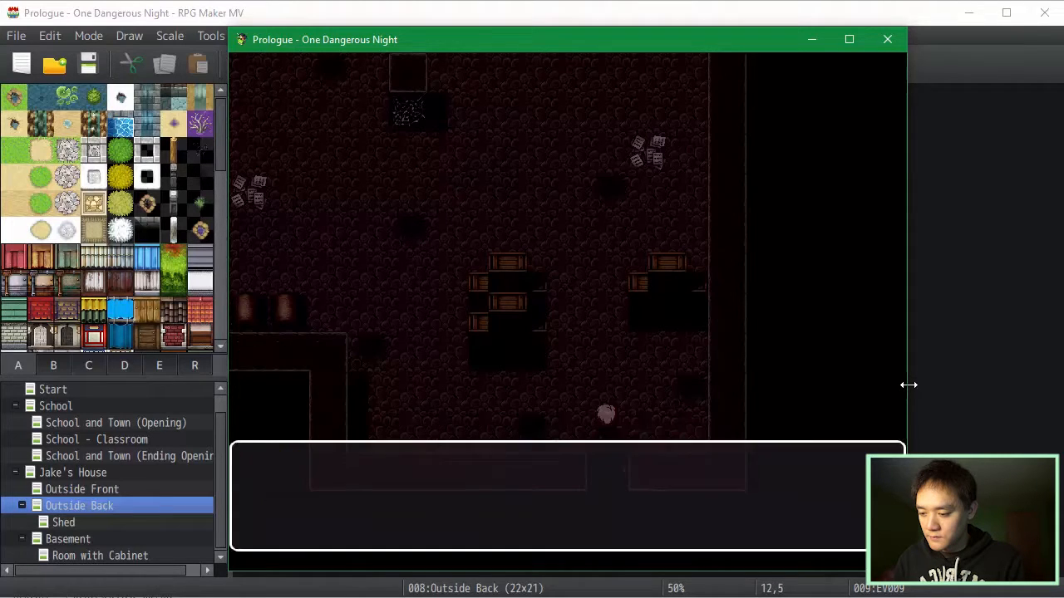
pyautogui.press('Up')
pyautogui.press('Down')
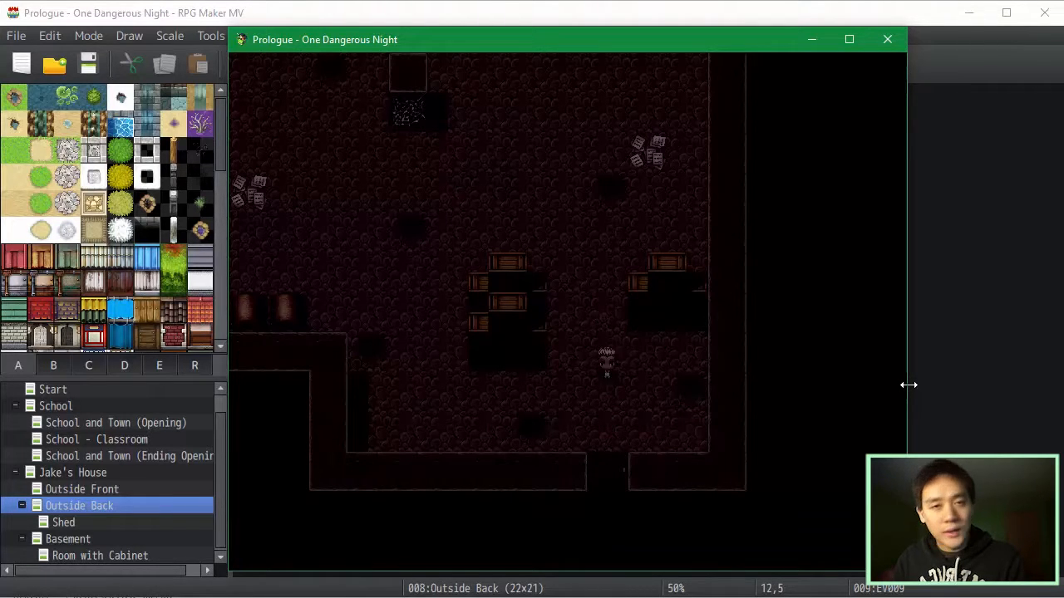
pyautogui.press('Down')
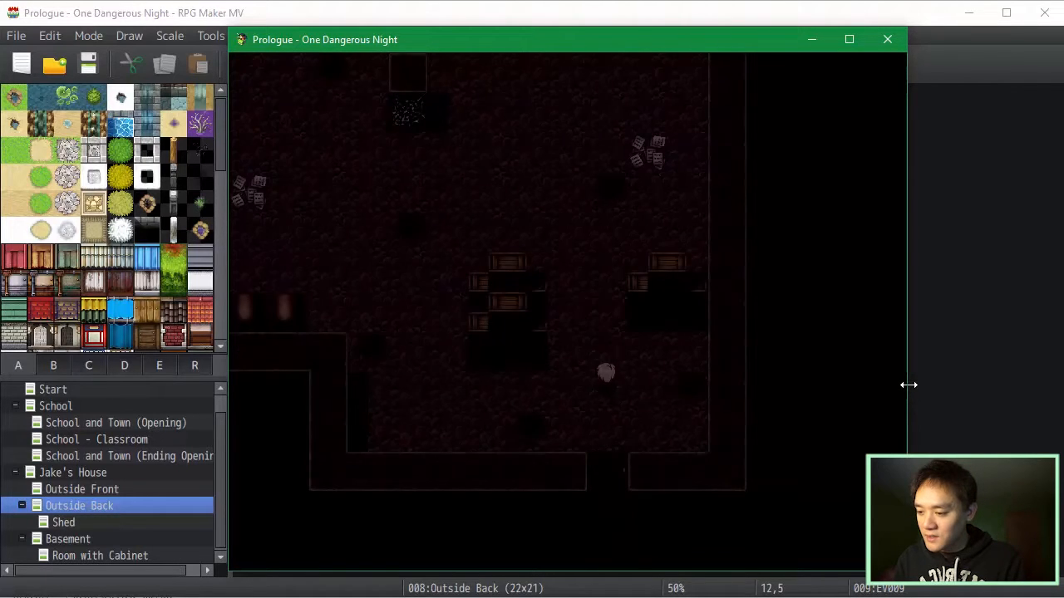
pyautogui.hotkey('alt', 'F4')
# - Check all three pages and the note of the Start event on the Room with Cabinet map, leaving it unedited
pyautogui.click(117, 556)
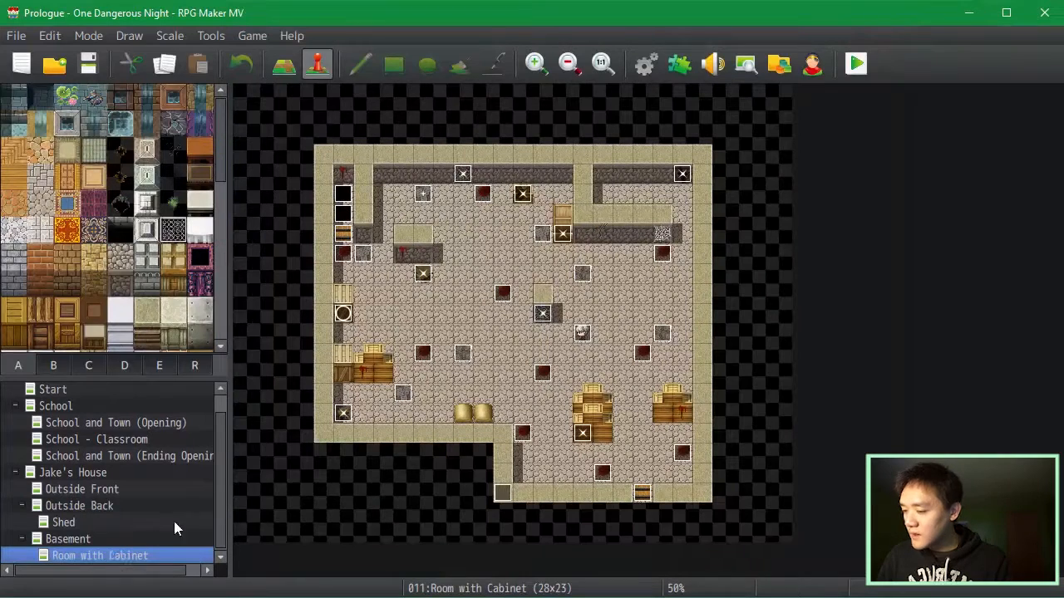
pyautogui.doubleClick(506, 504)
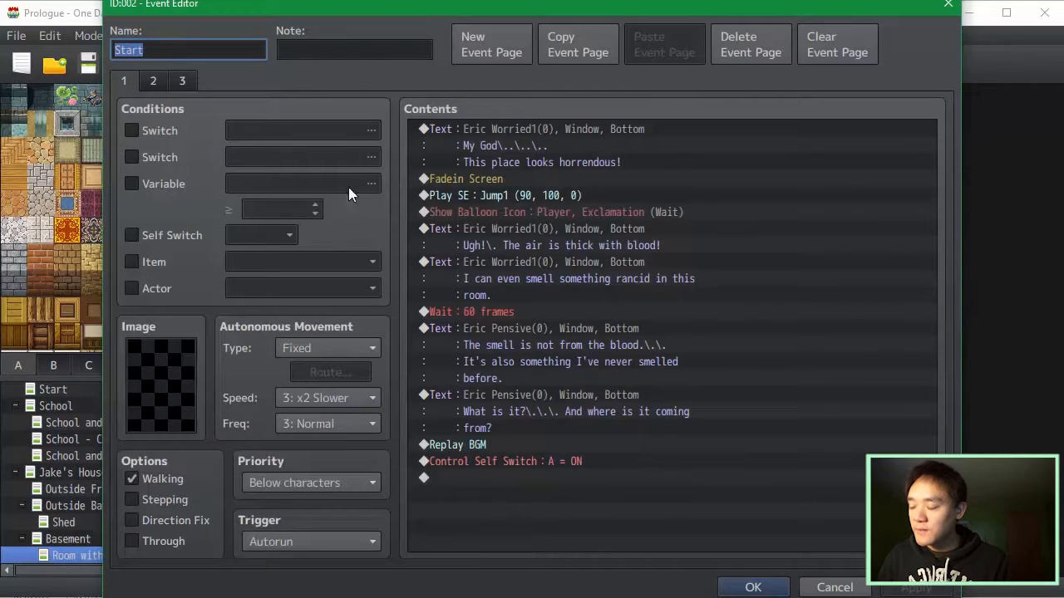
pyautogui.click(183, 85)
pyautogui.click(150, 83)
pyautogui.click(125, 82)
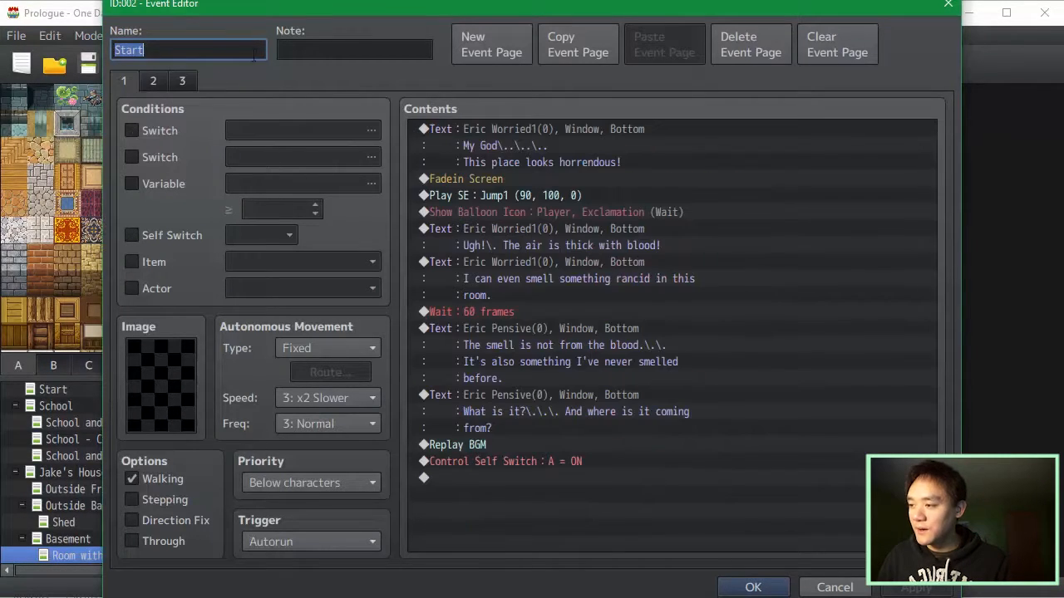
pyautogui.click(326, 52)
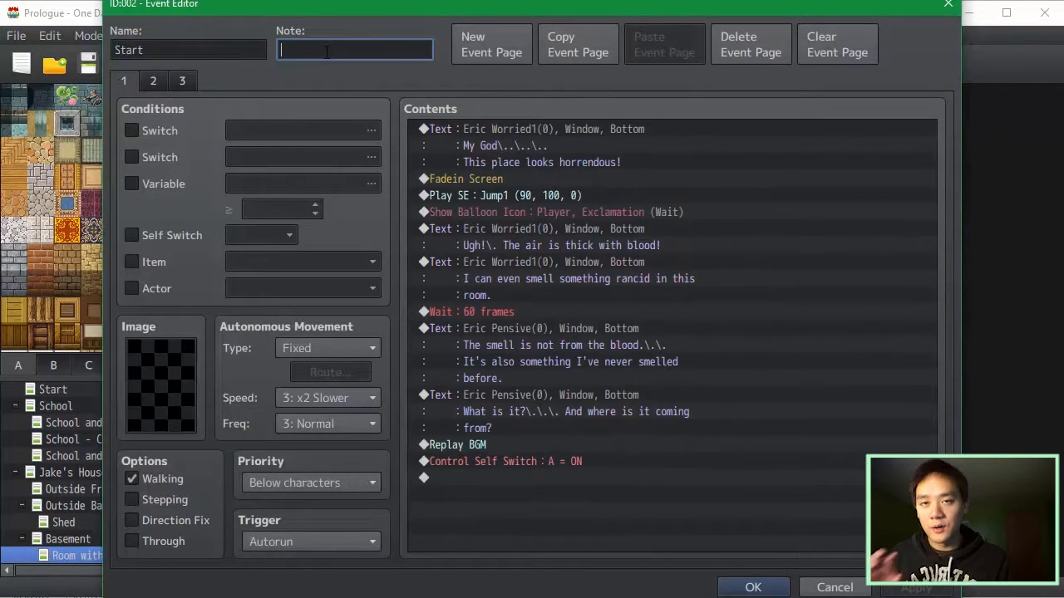
pyautogui.click(823, 587)
# - Copy the note Light 0 #FFFFFF from the Basement map's Start event into the Room with Cabinet map's Start event
pyautogui.click(107, 538)
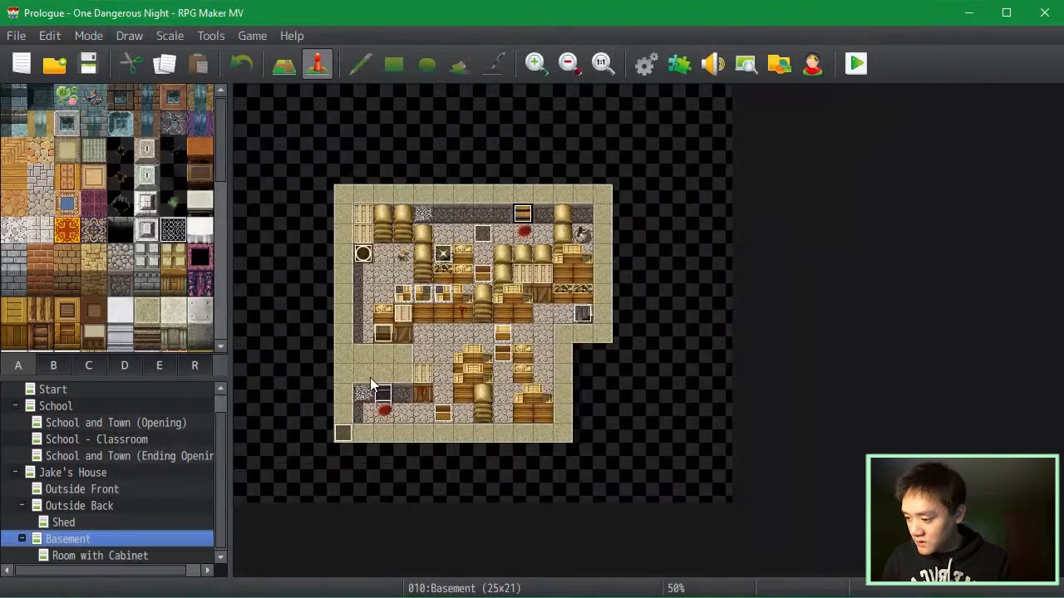
pyautogui.doubleClick(343, 434)
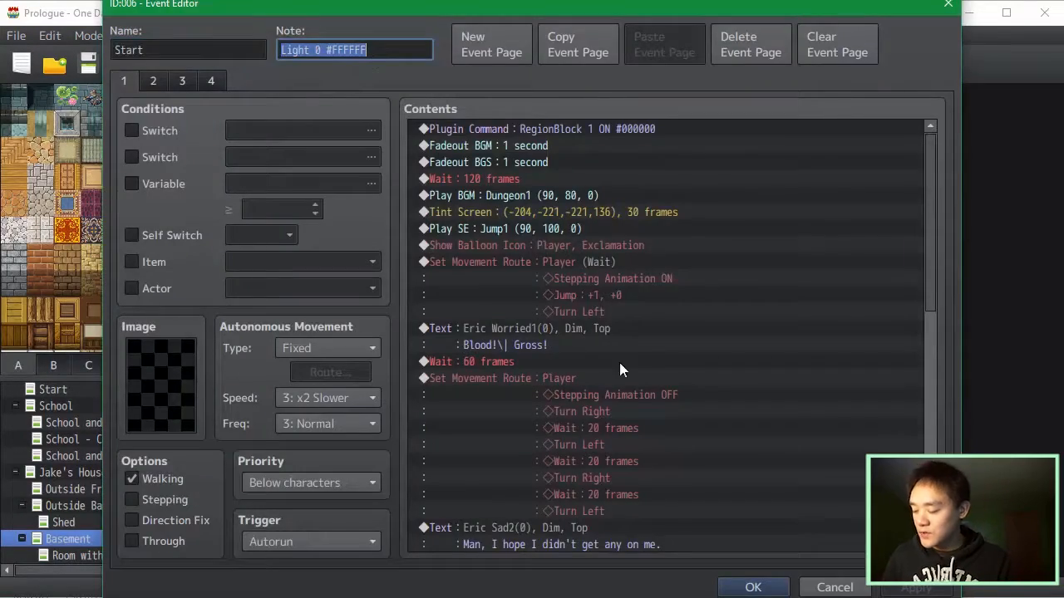
pyautogui.click(823, 586)
pyautogui.click(66, 555)
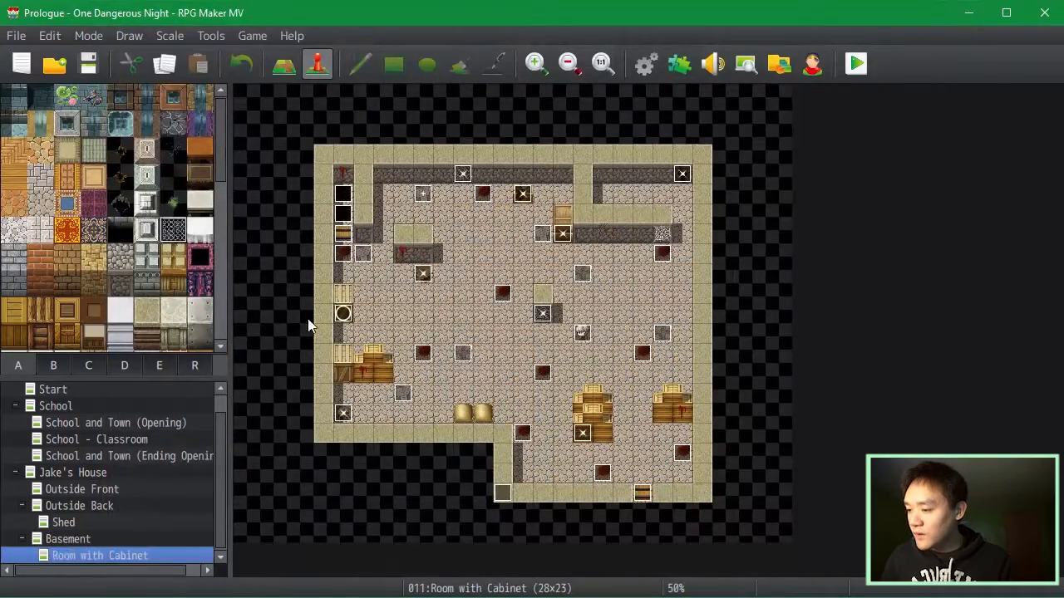
pyautogui.doubleClick(502, 495)
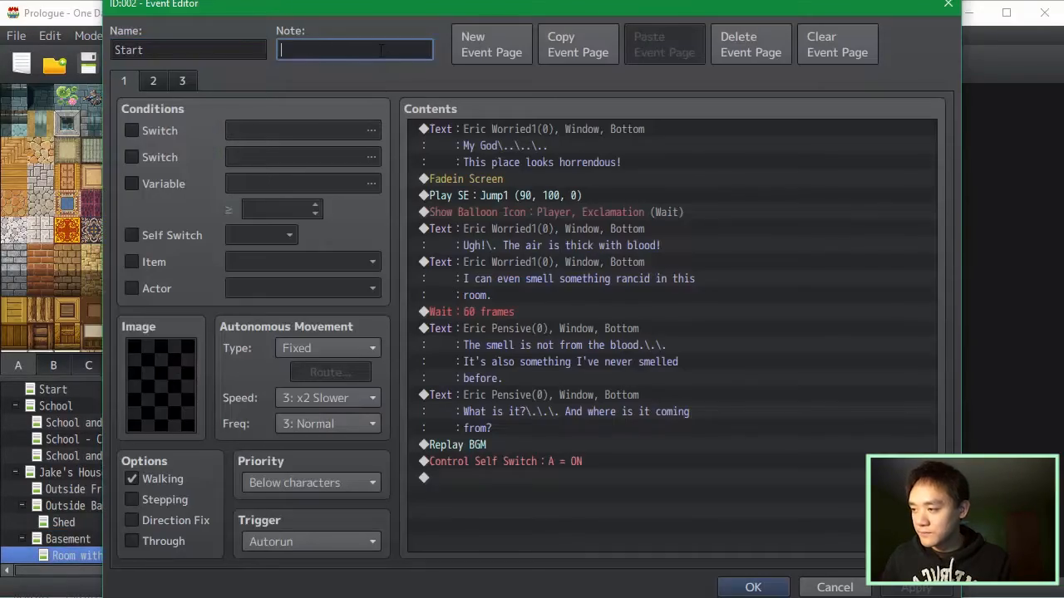
pyautogui.click(752, 587)
# - Start a new playtest and load a saved game from the save file list
pyautogui.hotkey('ctrl', 'r')
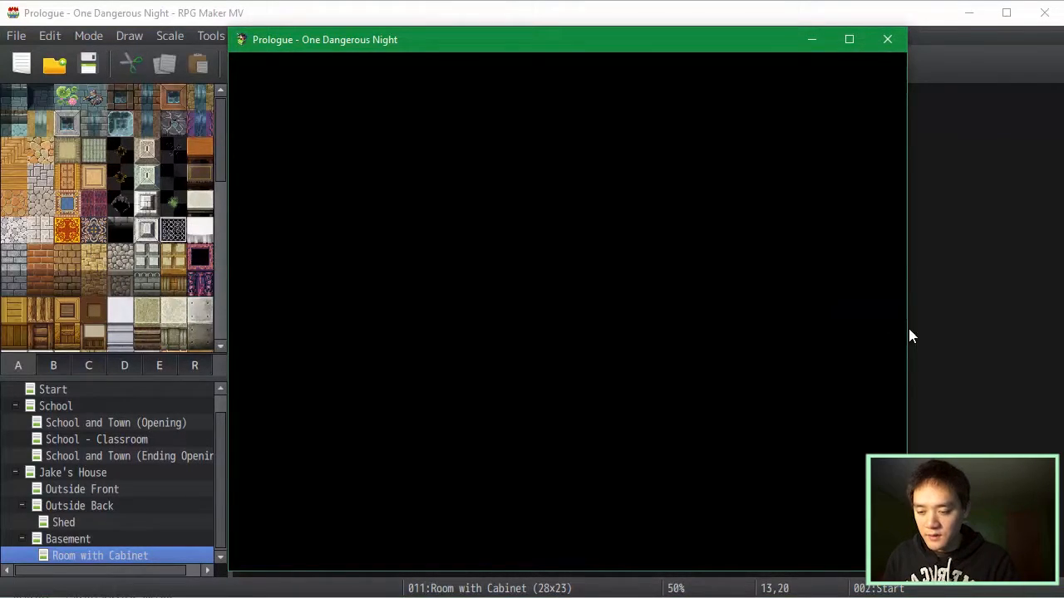
pyautogui.press('Return')
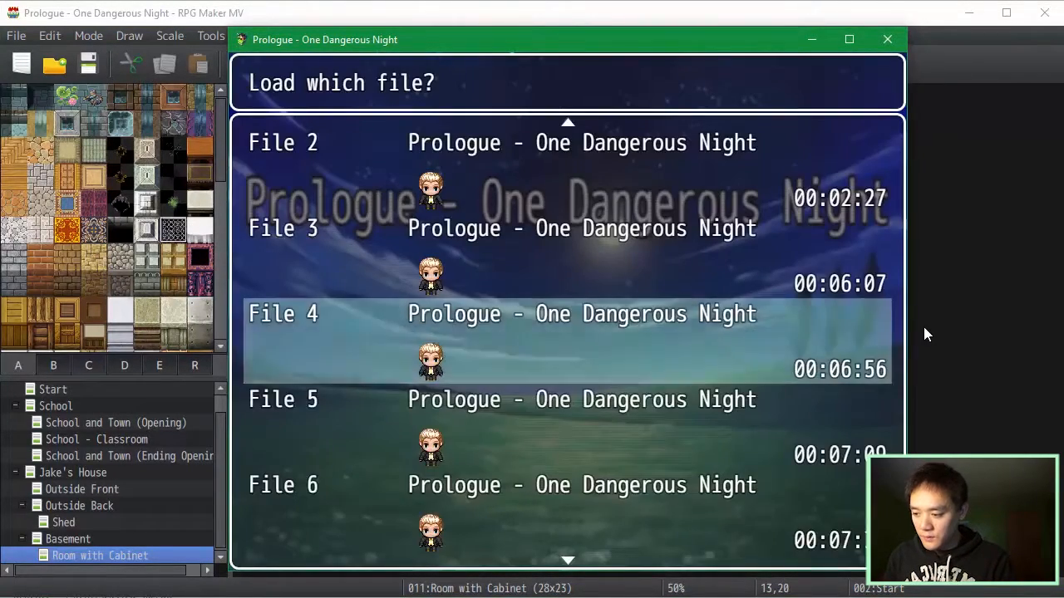
pyautogui.press('Down')
pyautogui.press('Down')
pyautogui.press('Down')
pyautogui.press('Down')
pyautogui.press('Up')
pyautogui.press('Return')
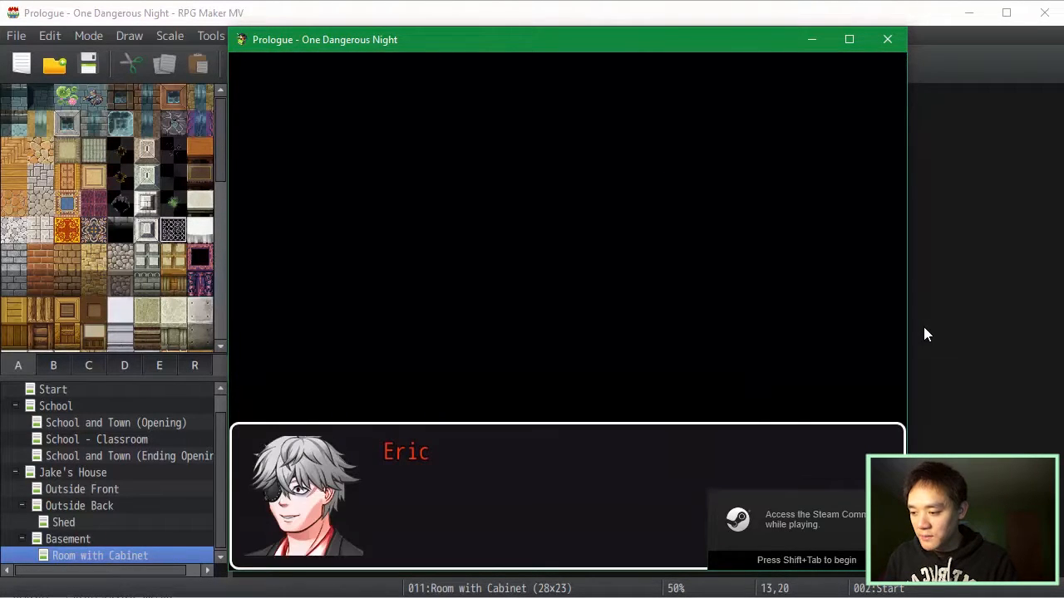
# - Advance the opening dialogue, try moving the character in the dark area, and close the playtest
pyautogui.press('Return')
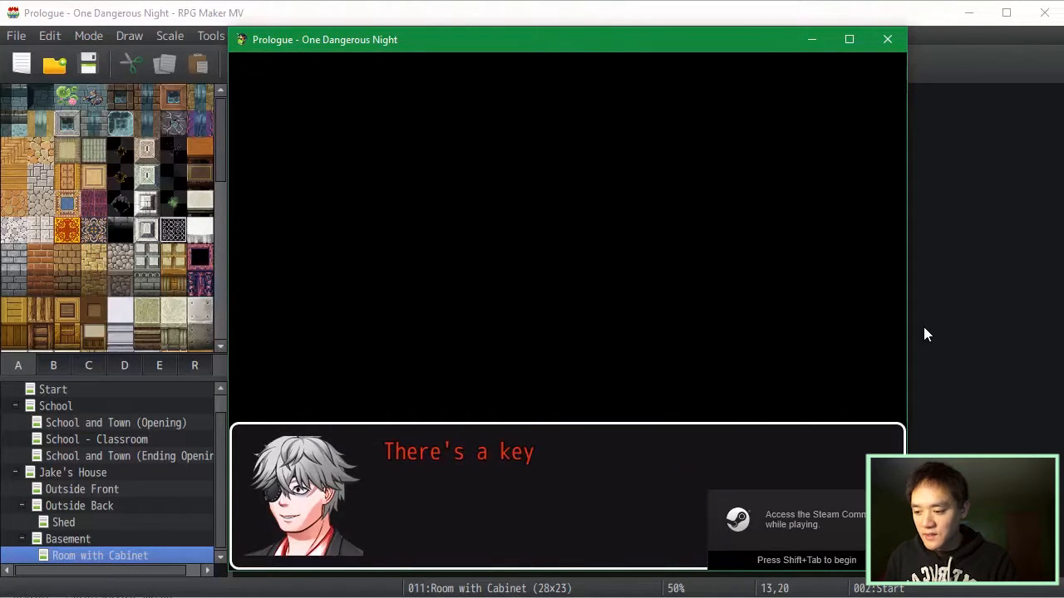
pyautogui.press('Return')
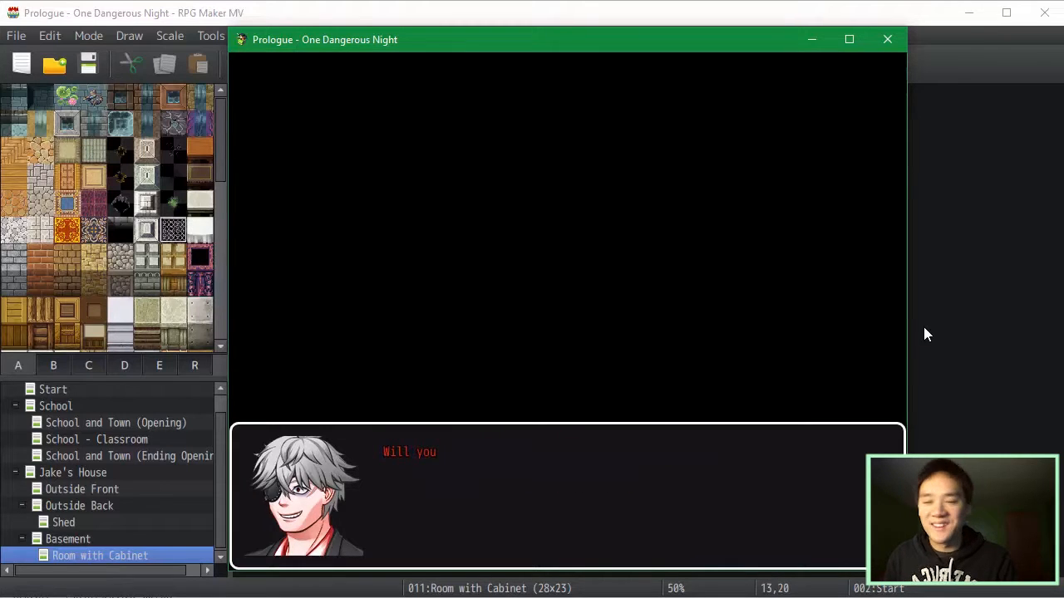
pyautogui.press('Return')
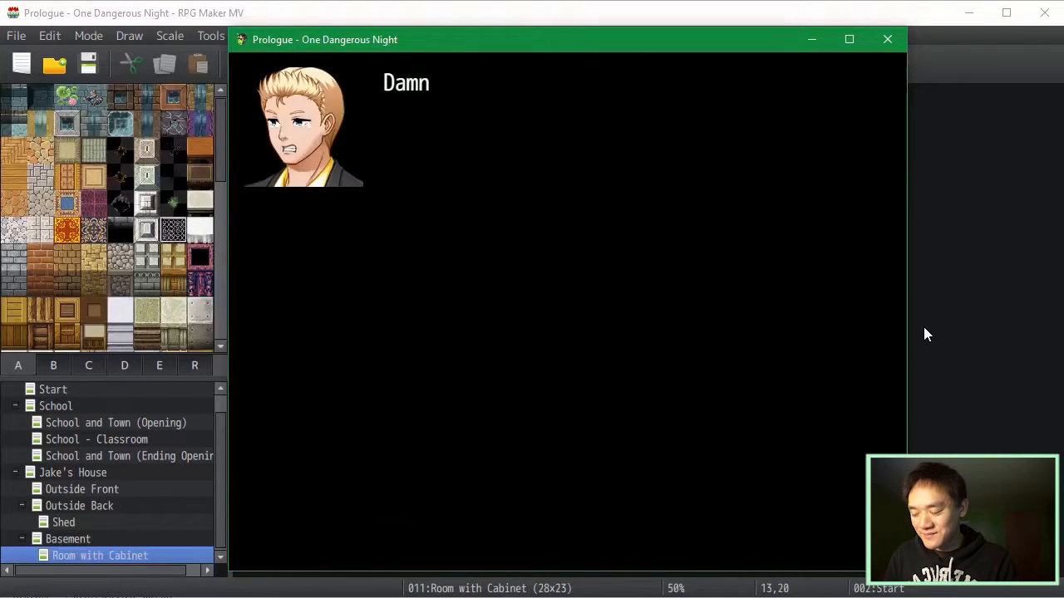
pyautogui.press('Return')
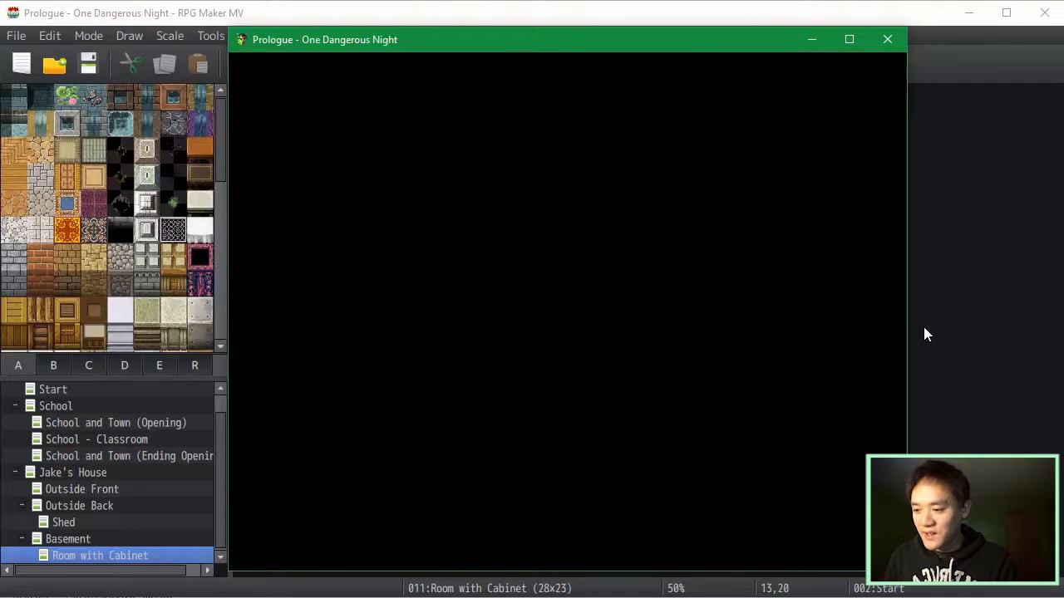
pyautogui.press('Right')
pyautogui.press('Up')
pyautogui.press('Right')
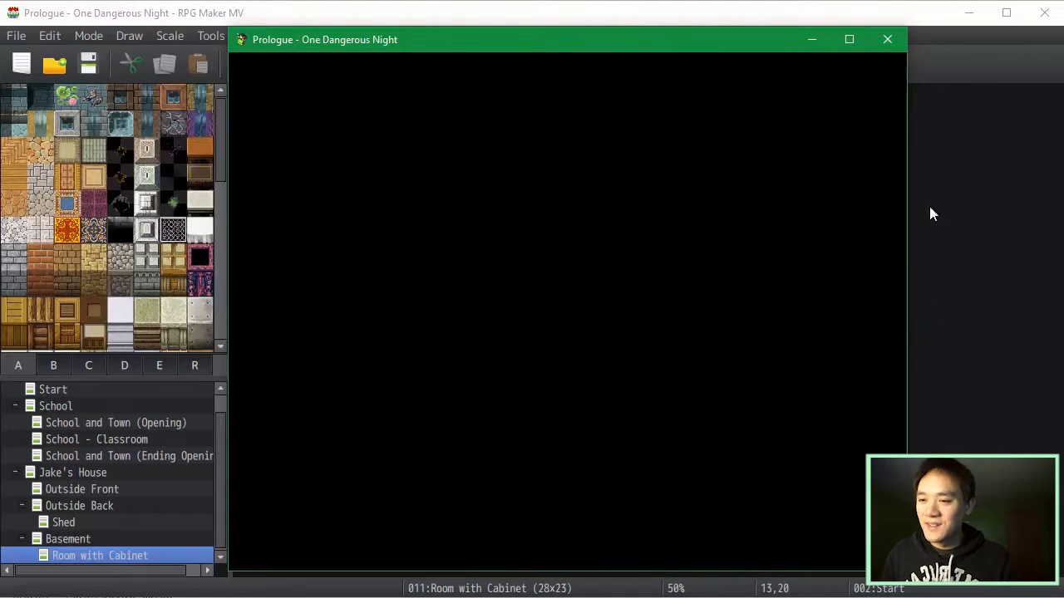
pyautogui.click(888, 49)
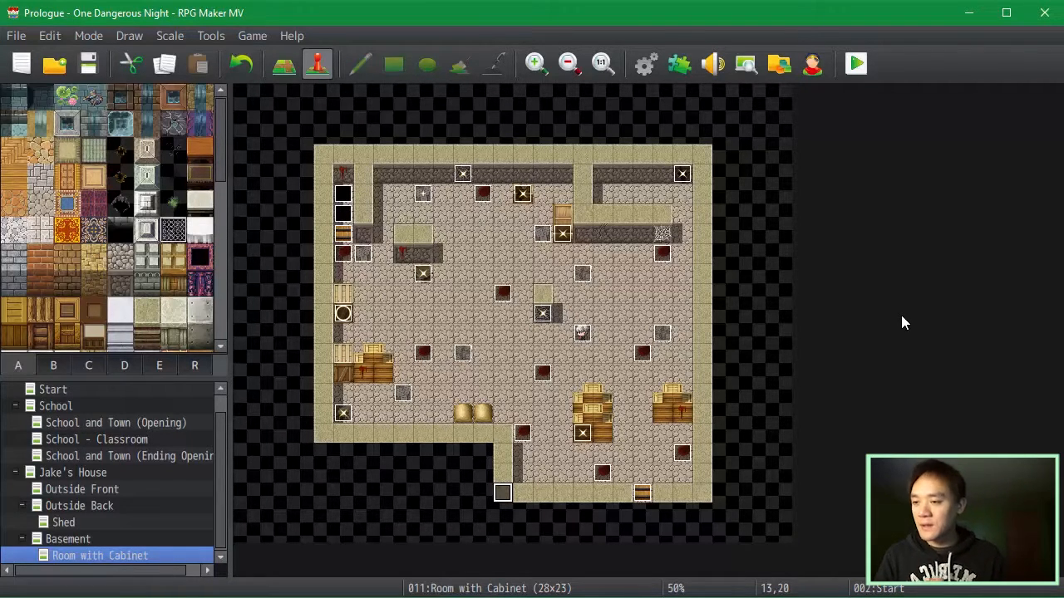
# - In the database's common events, name the empty entry 0006 Autosave
pyautogui.click(643, 70)
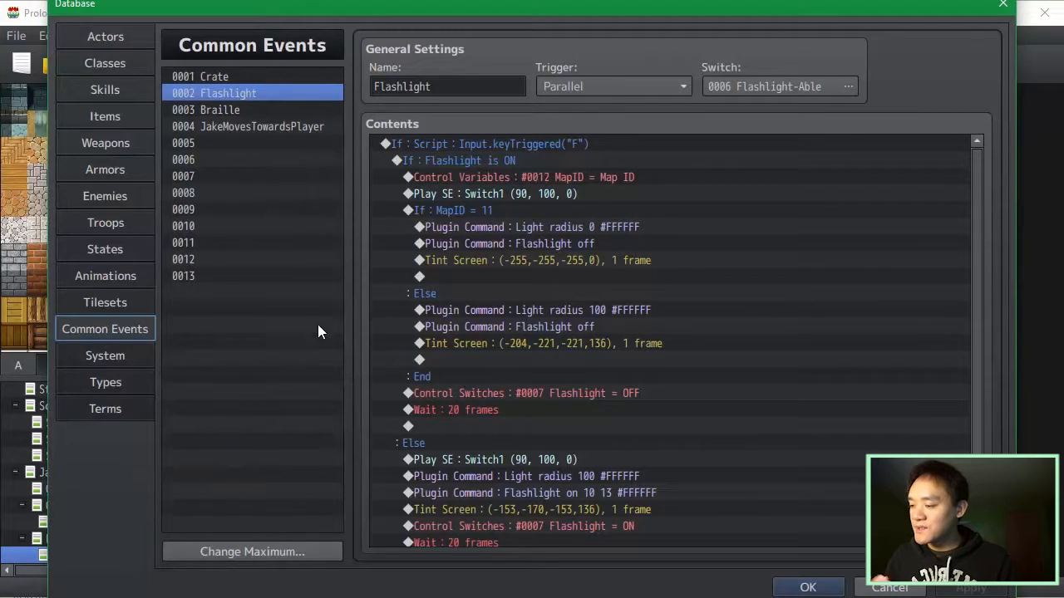
pyautogui.click(278, 144)
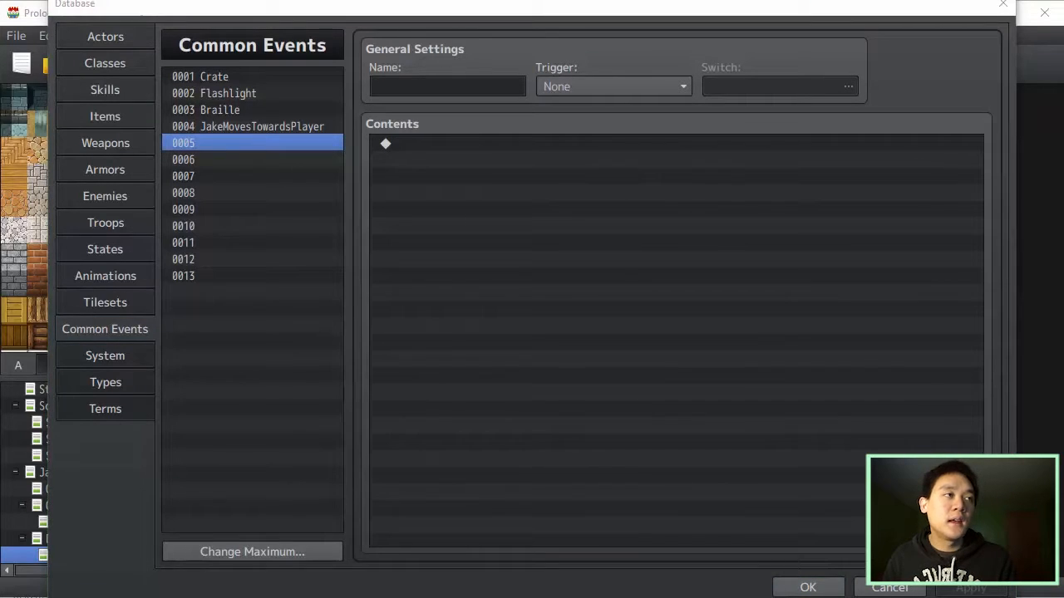
pyautogui.click(213, 162)
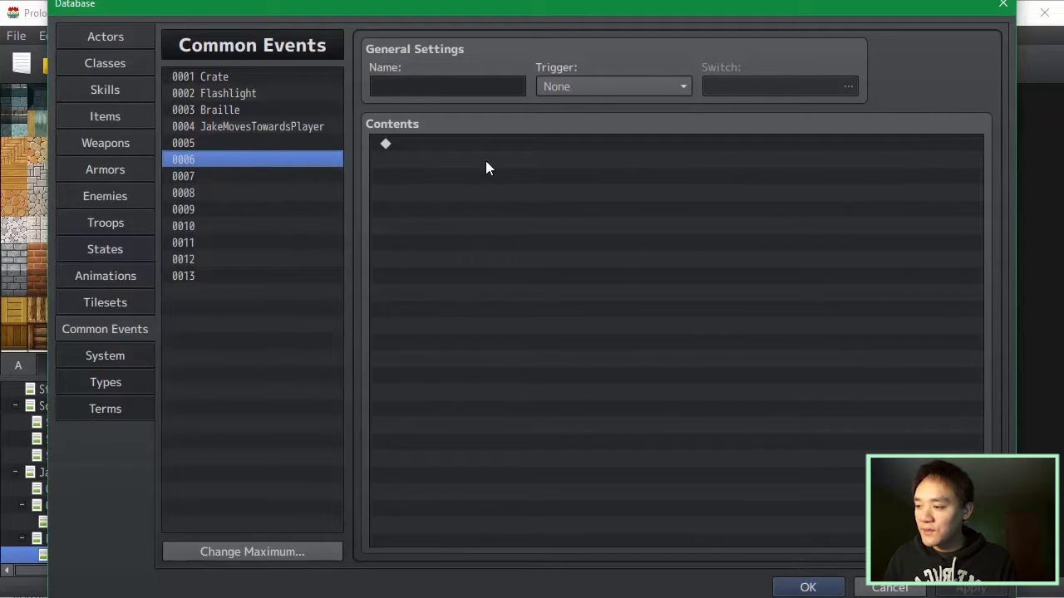
pyautogui.click(524, 146)
pyautogui.click(306, 146)
pyautogui.click(305, 163)
pyautogui.click(502, 83)
pyautogui.write('A')
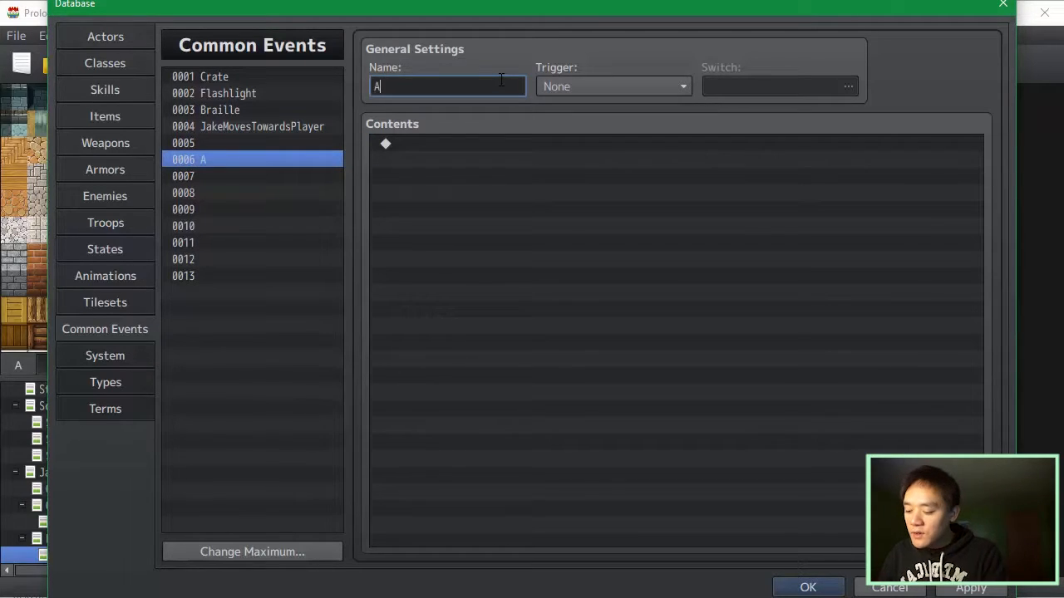
pyautogui.write('utosave')
# - Start a Control Variables command in the Autosave common event and name variable 0020 Autosave as its target
pyautogui.click(627, 321)
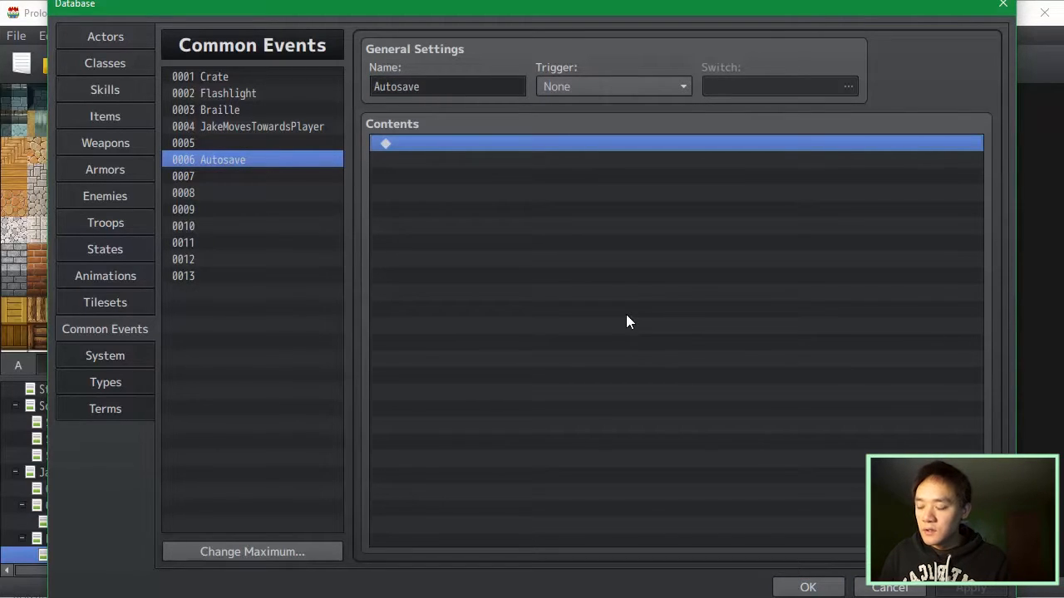
pyautogui.doubleClick(625, 315)
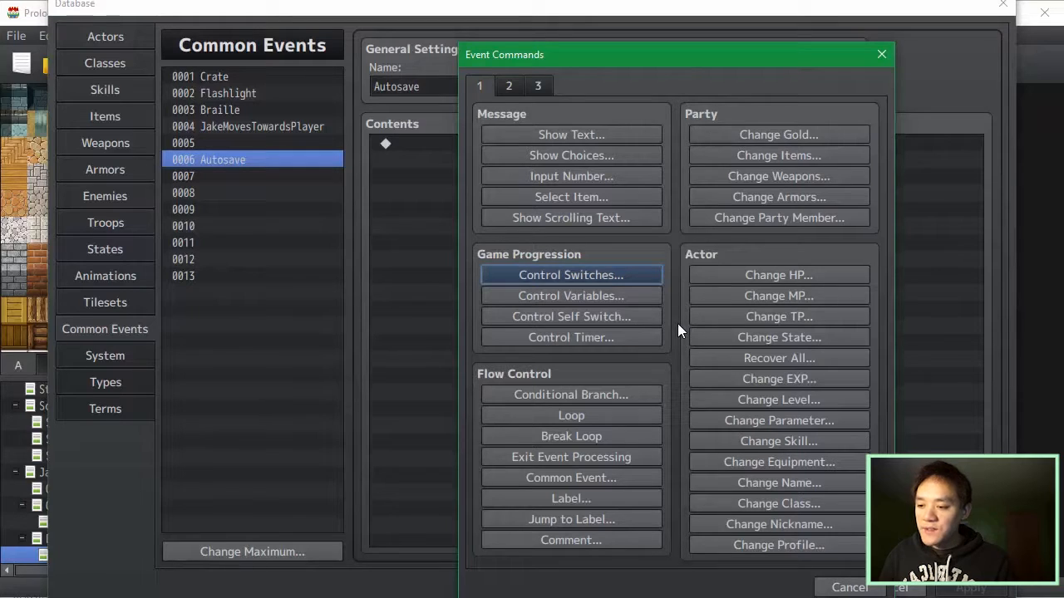
pyautogui.click(633, 295)
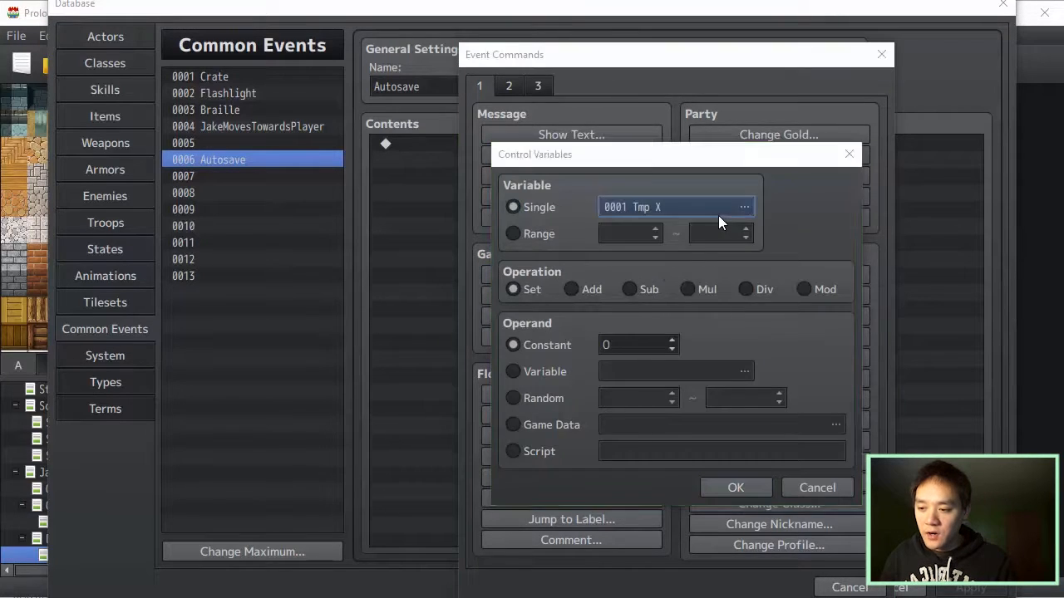
pyautogui.click(718, 215)
pyautogui.click(713, 464)
pyautogui.click(743, 493)
pyautogui.write('A')
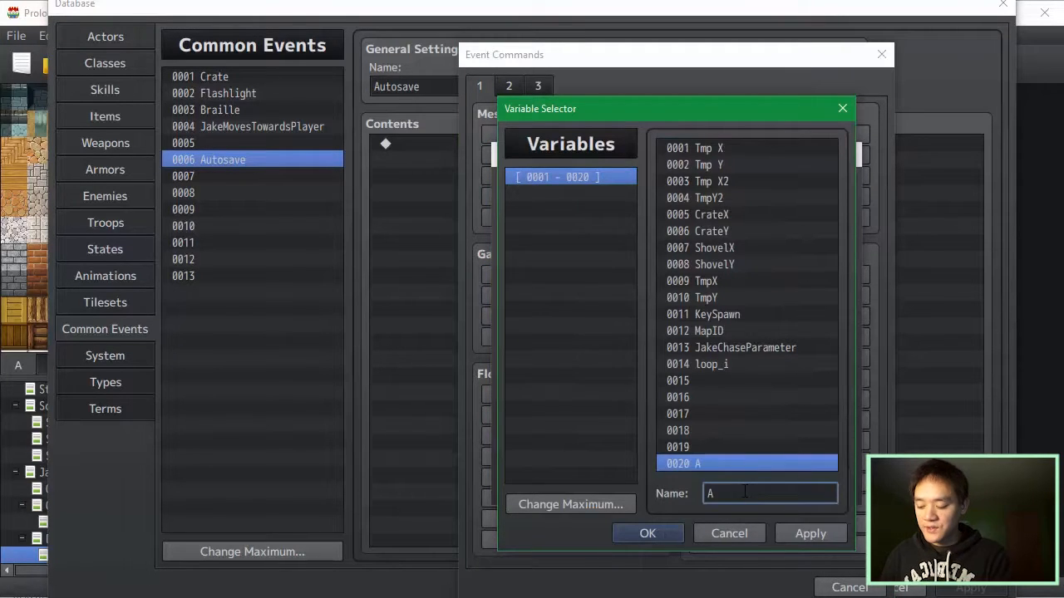
pyautogui.write('utosave')
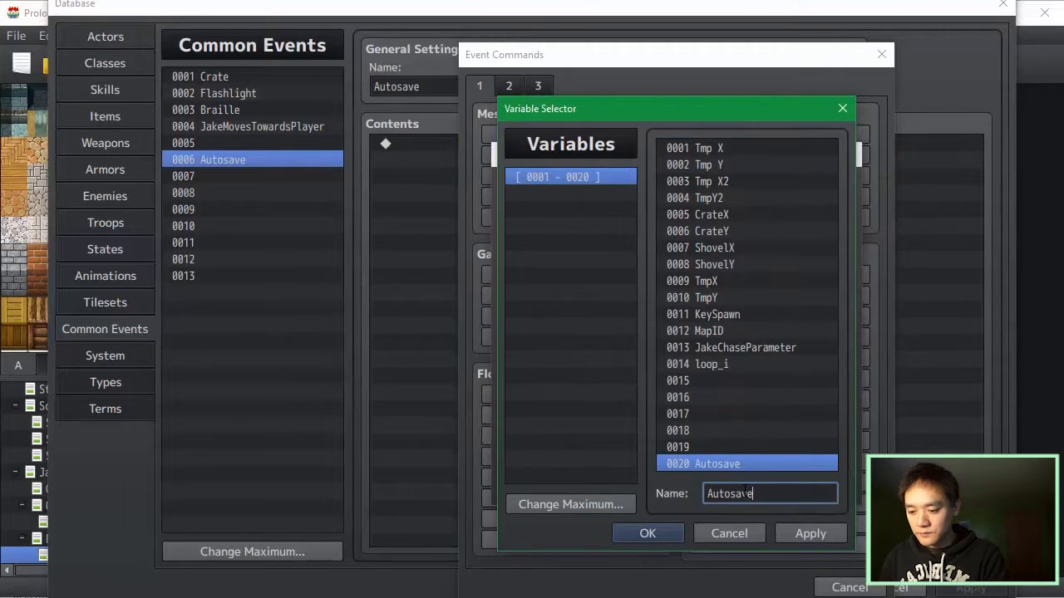
pyautogui.press('Return')
pyautogui.click(630, 340)
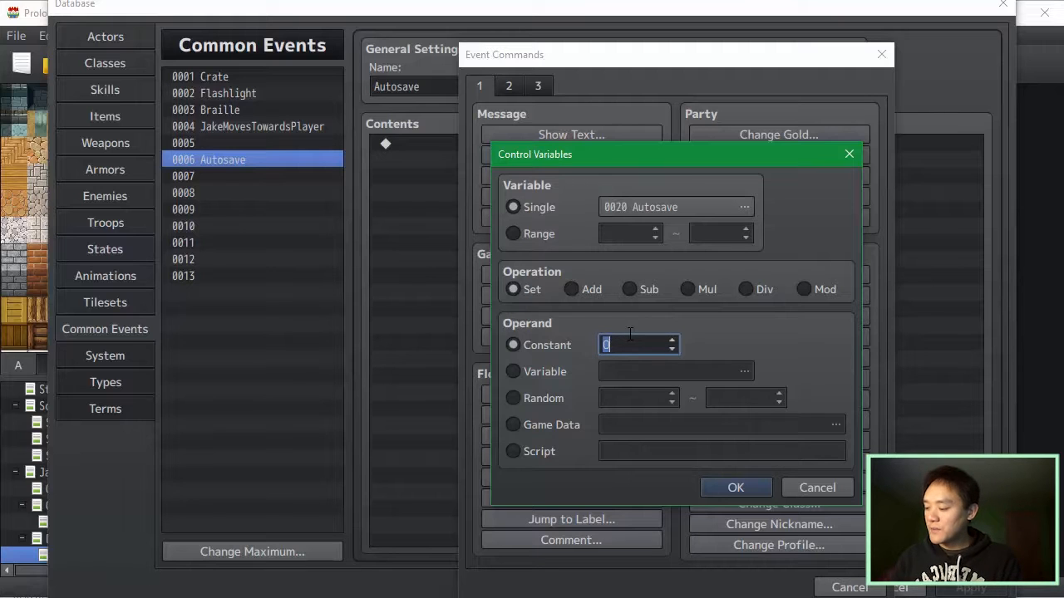
pyautogui.write('1')
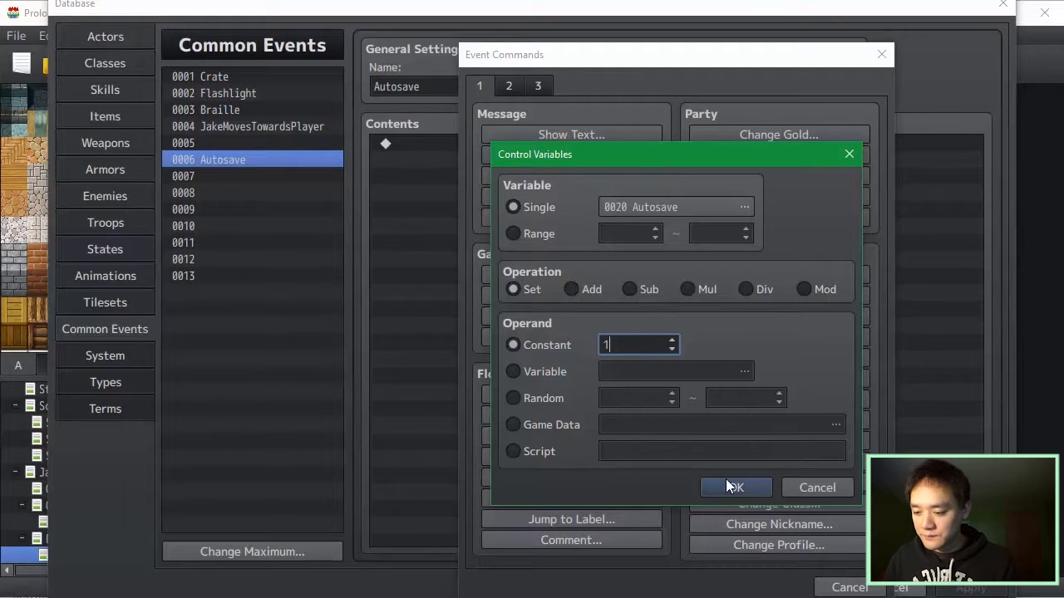
pyautogui.click(783, 490)
pyautogui.click(582, 299)
pyautogui.press('Escape')
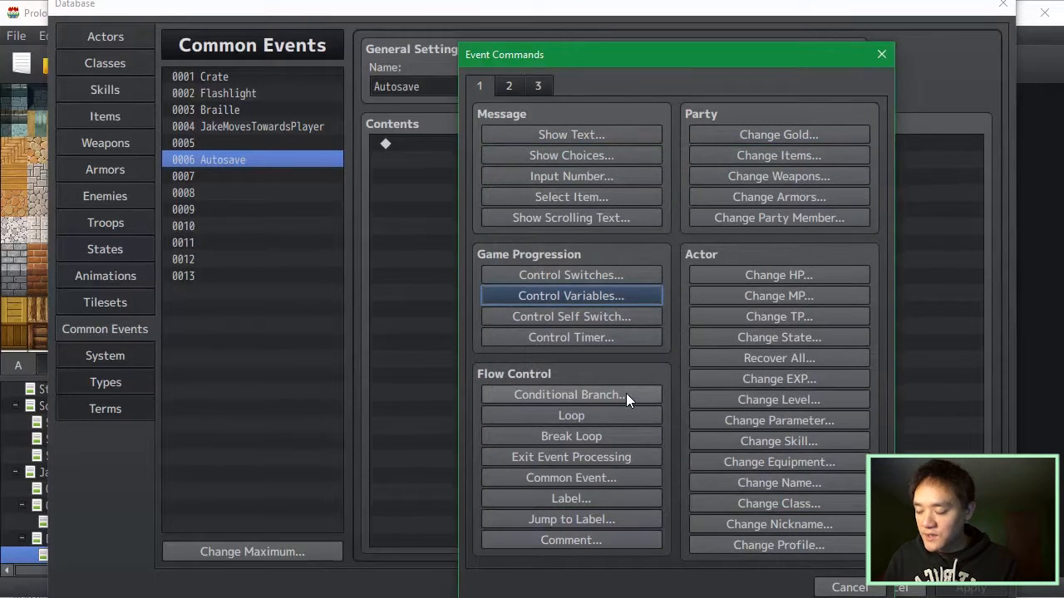
# - Add a conditional branch to the common event for variable 0020 Autosave = 1, including an Else branch
pyautogui.click(625, 395)
pyautogui.click(530, 255)
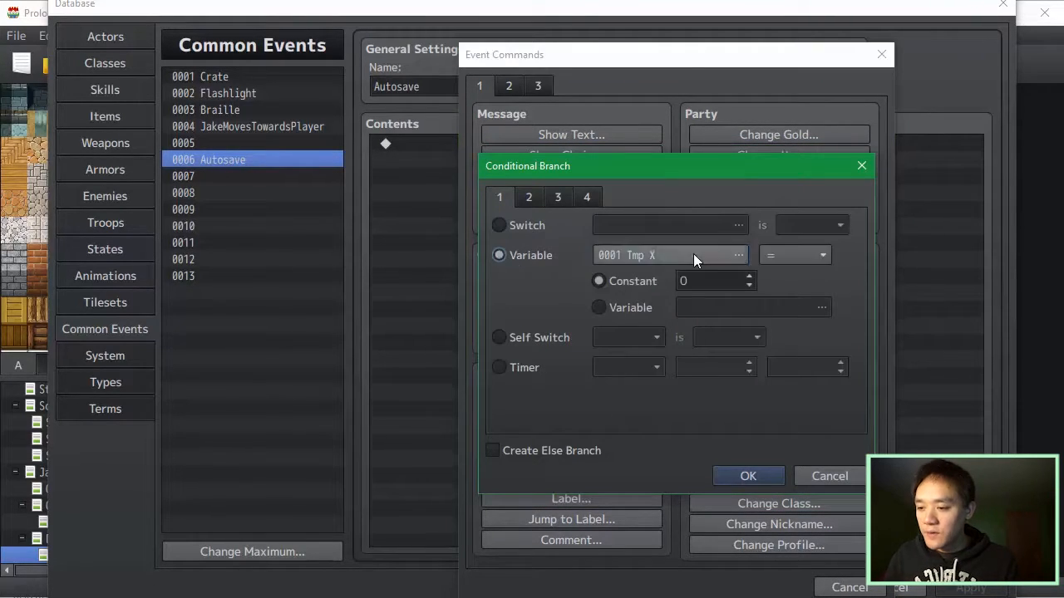
pyautogui.click(694, 254)
pyautogui.click(647, 533)
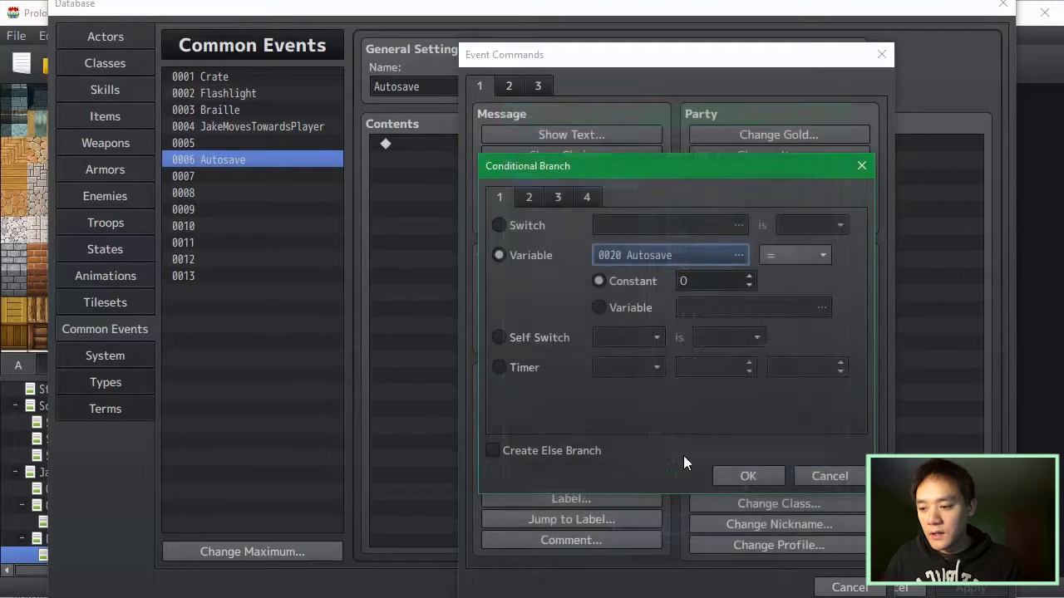
pyautogui.write('1')
pyautogui.click(748, 476)
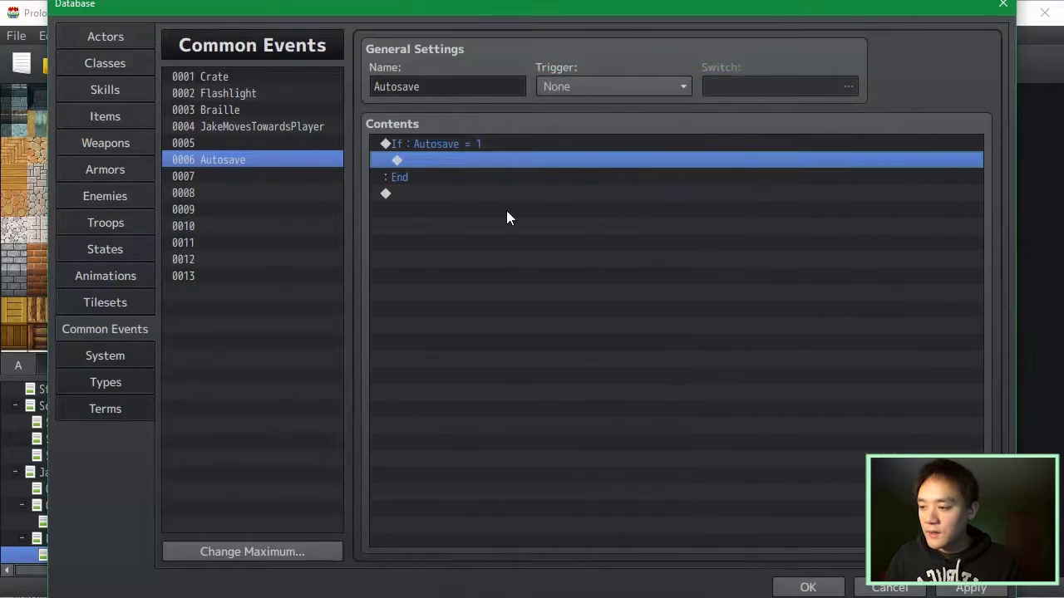
pyautogui.doubleClick(514, 144)
pyautogui.click(492, 454)
pyautogui.click(748, 481)
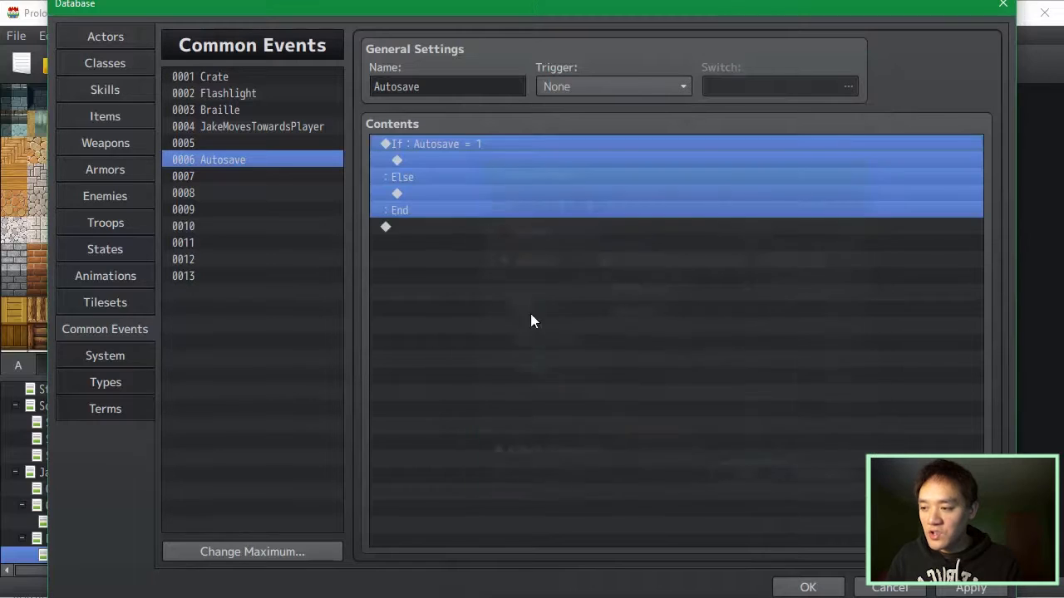
# - Duplicate the conditional branch inside its own Else section, set the copy's condition to Autosave = 2, and apply the changes
pyautogui.hotkey('ctrl', 'c')
pyautogui.click(493, 193)
pyautogui.hotkey('ctrl', 'v')
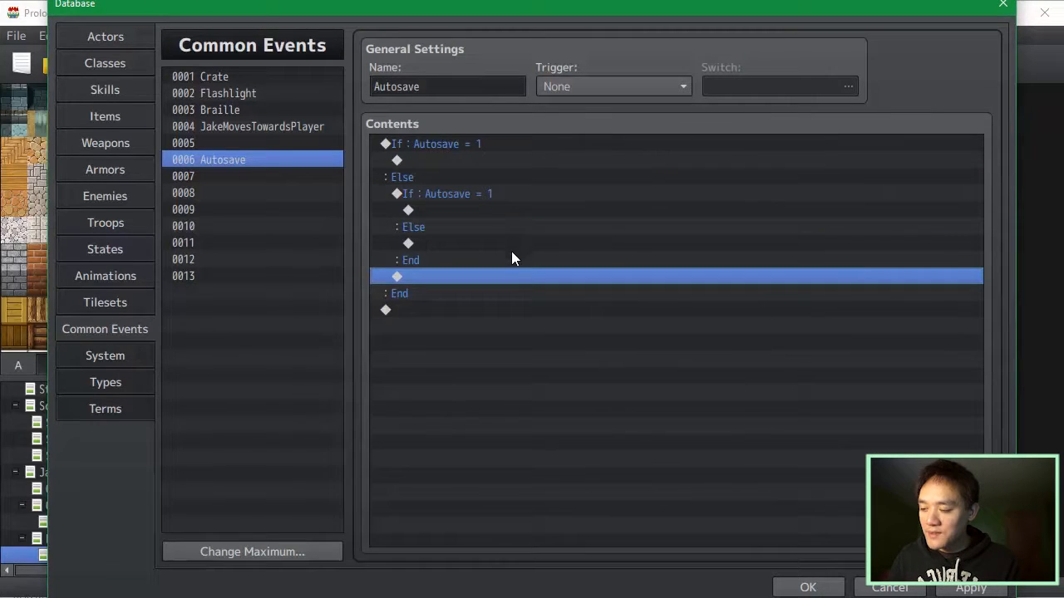
pyautogui.click(507, 243)
pyautogui.doubleClick(506, 196)
pyautogui.click(856, 480)
pyautogui.click(512, 160)
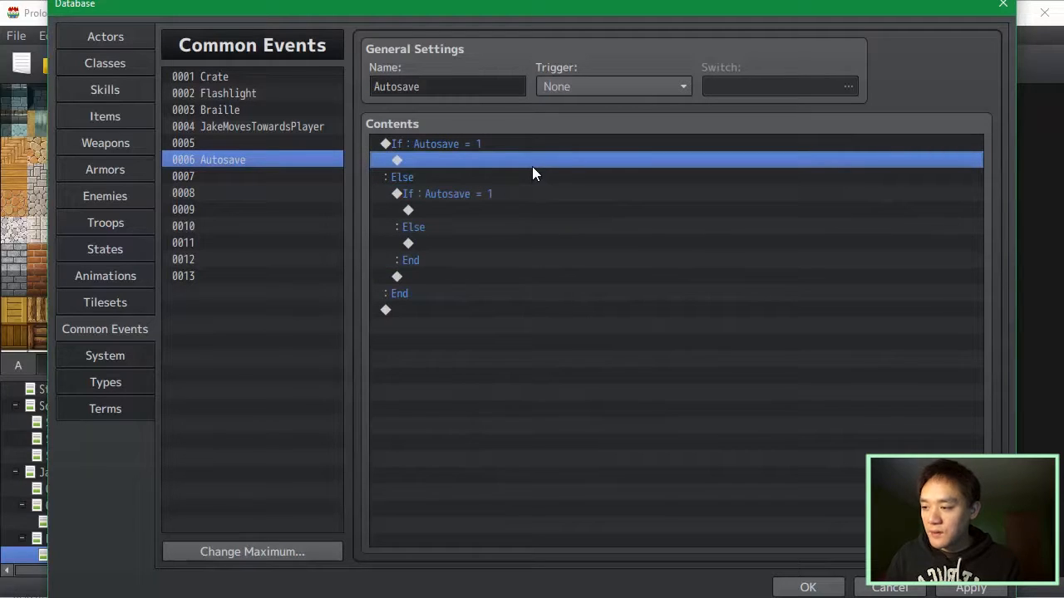
pyautogui.doubleClick(533, 200)
pyautogui.click(748, 281)
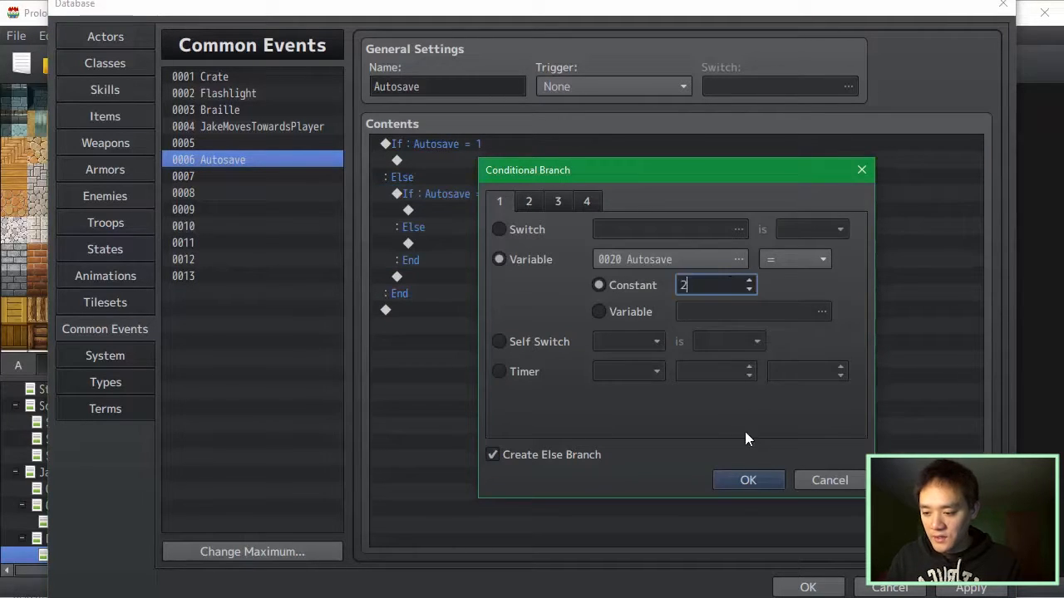
pyautogui.click(741, 479)
pyautogui.click(987, 590)
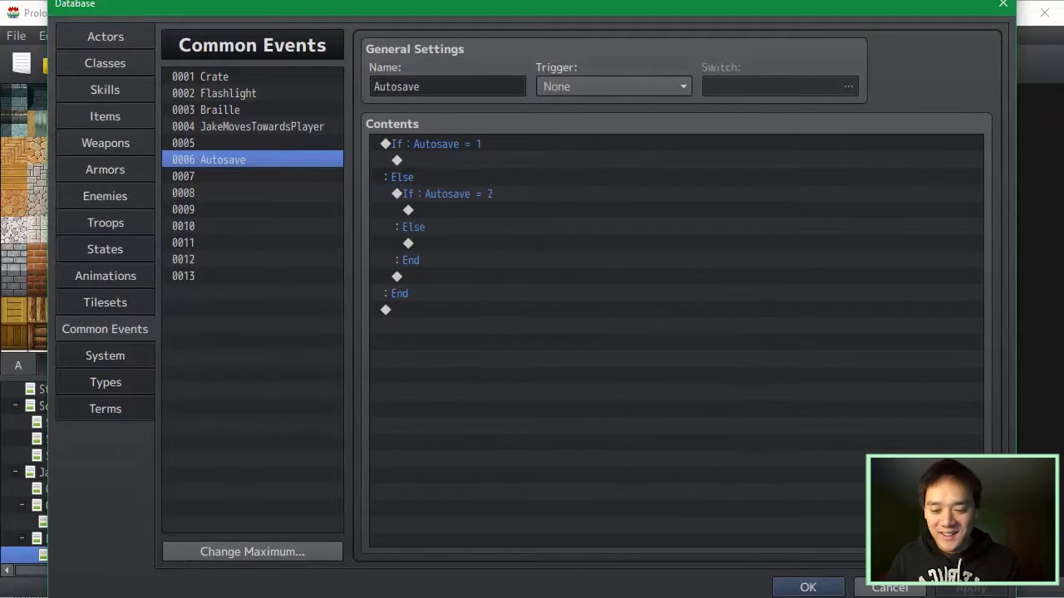
# - Start a Script command inside the Autosave = 1 branch with the line $gameSystem.onBeforeSave();
pyautogui.click(595, 160)
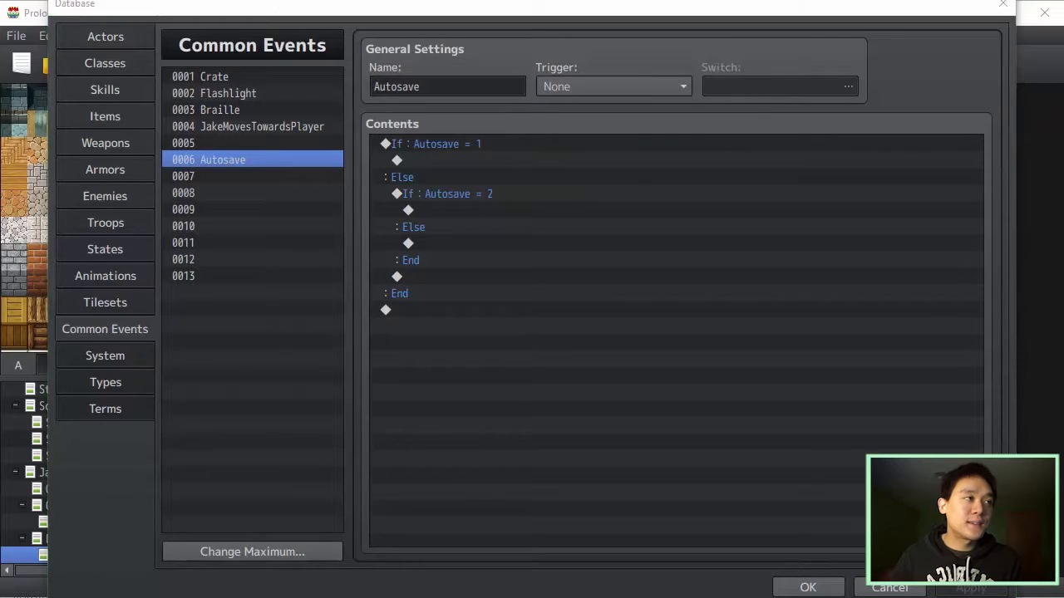
pyautogui.click(822, 161)
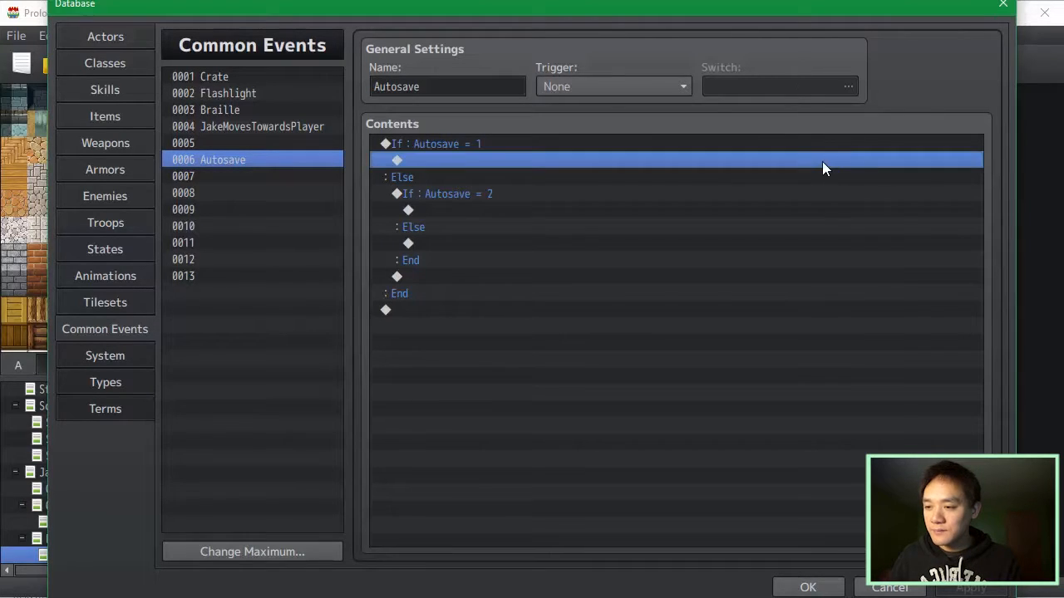
pyautogui.doubleClick(822, 162)
pyautogui.click(536, 87)
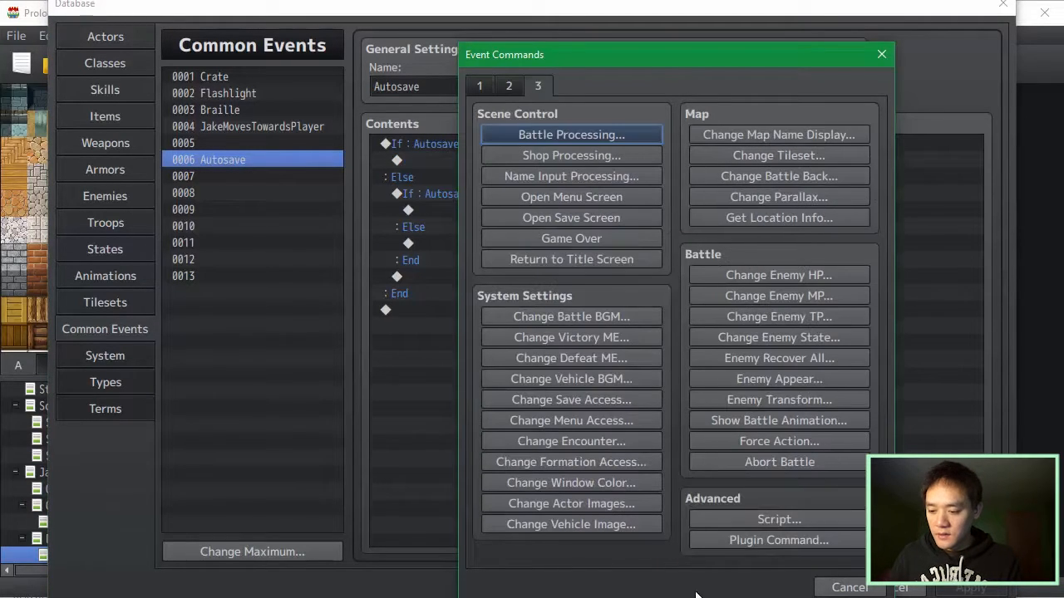
pyautogui.click(797, 521)
pyautogui.write('$')
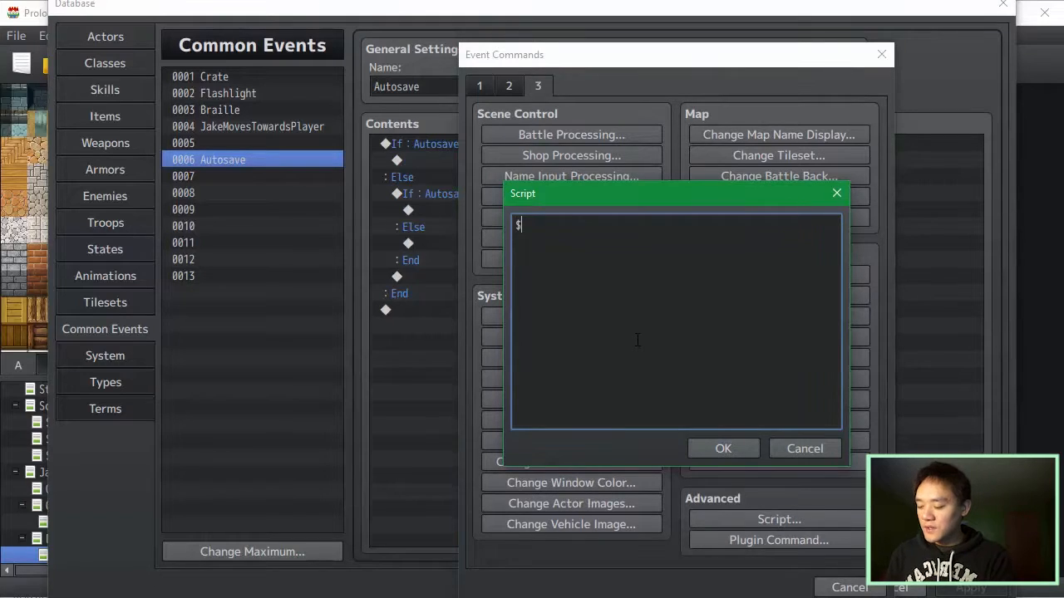
pyautogui.write('gameVar')
pyautogui.press('BackSpace')
pyautogui.press('BackSpace')
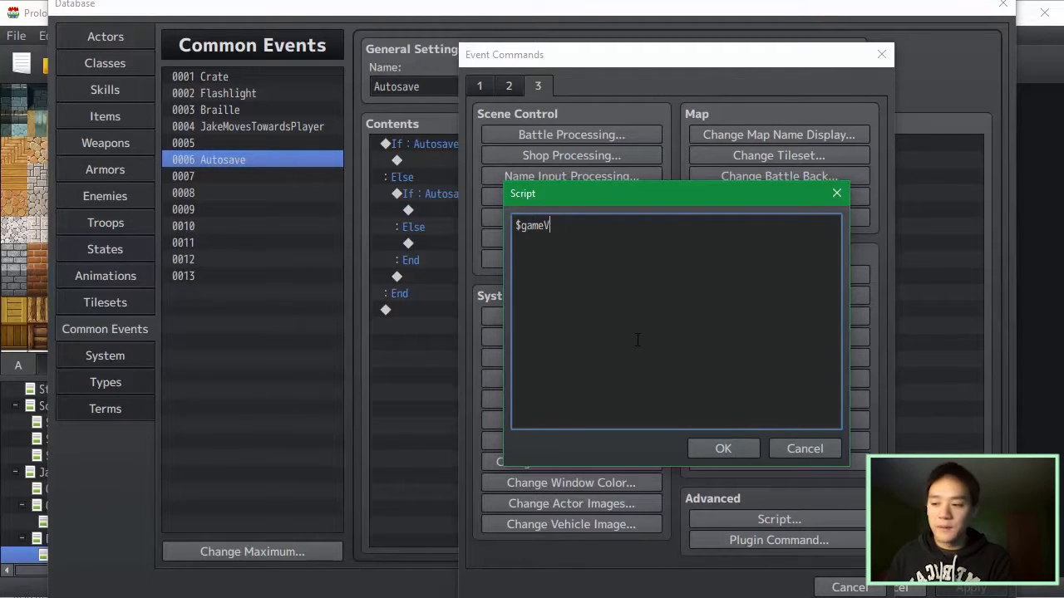
pyautogui.press('BackSpace')
pyautogui.write('System')
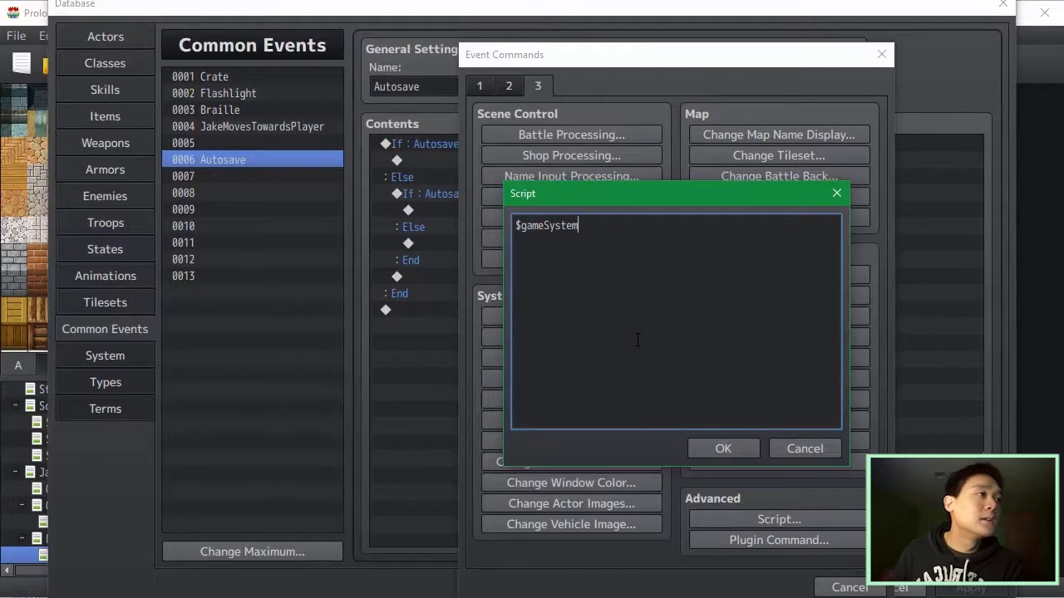
pyautogui.write('.on')
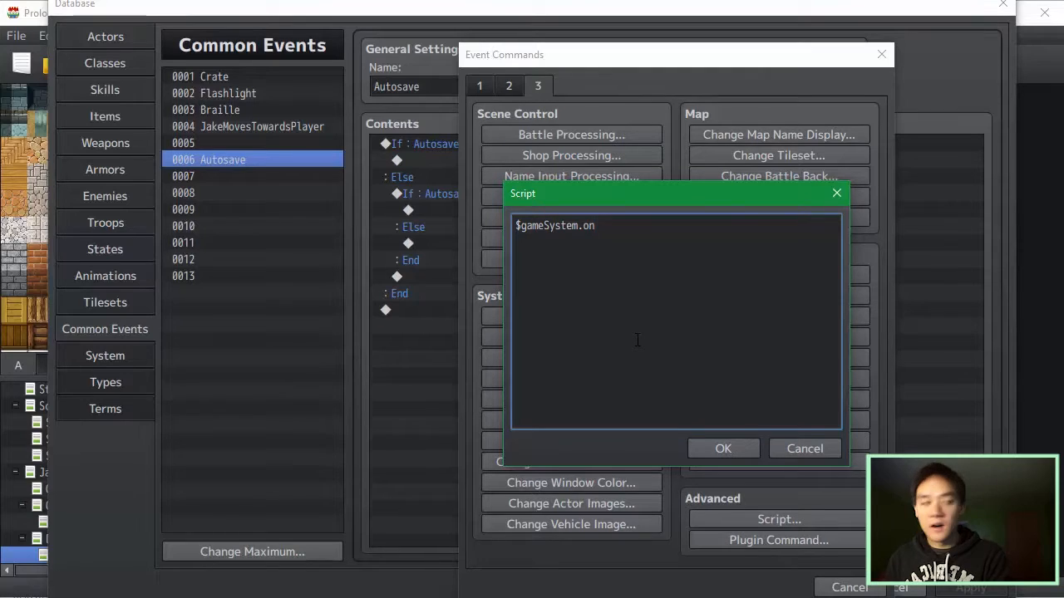
pyautogui.write('BeforeSave()')
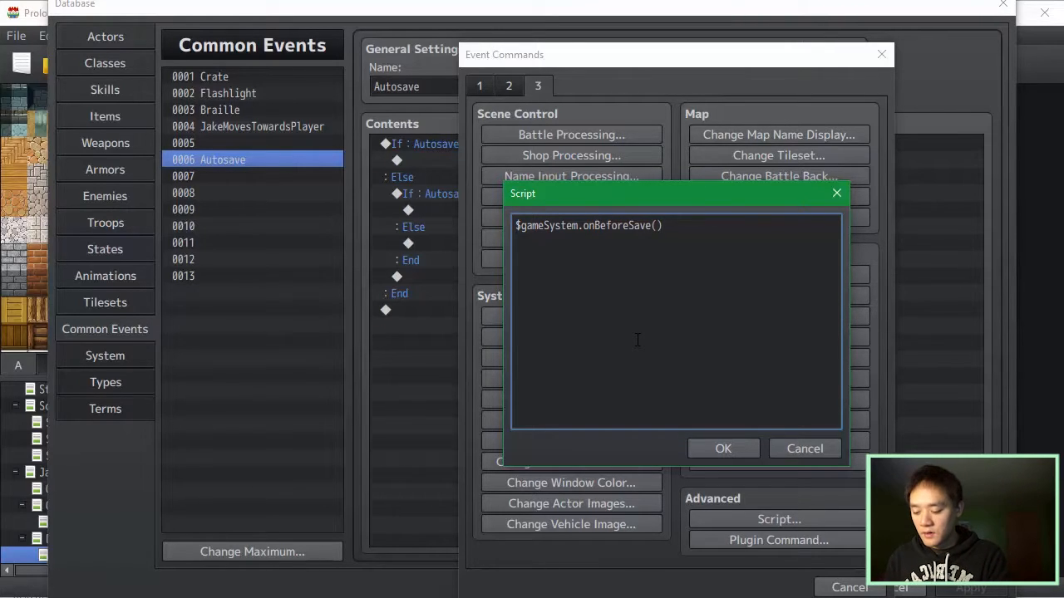
pyautogui.write(';')
# - Add the second script line DataManager.saveGame(1); and insert the Script command into the branch
pyautogui.press('Return')
pyautogui.write('Da')
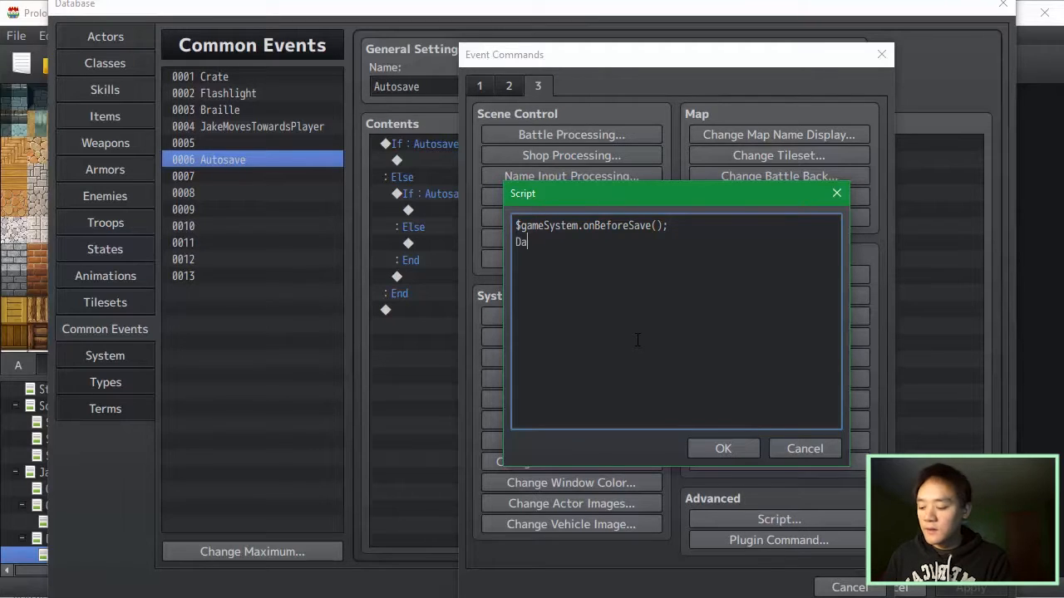
pyautogui.write('taManager.saveam')
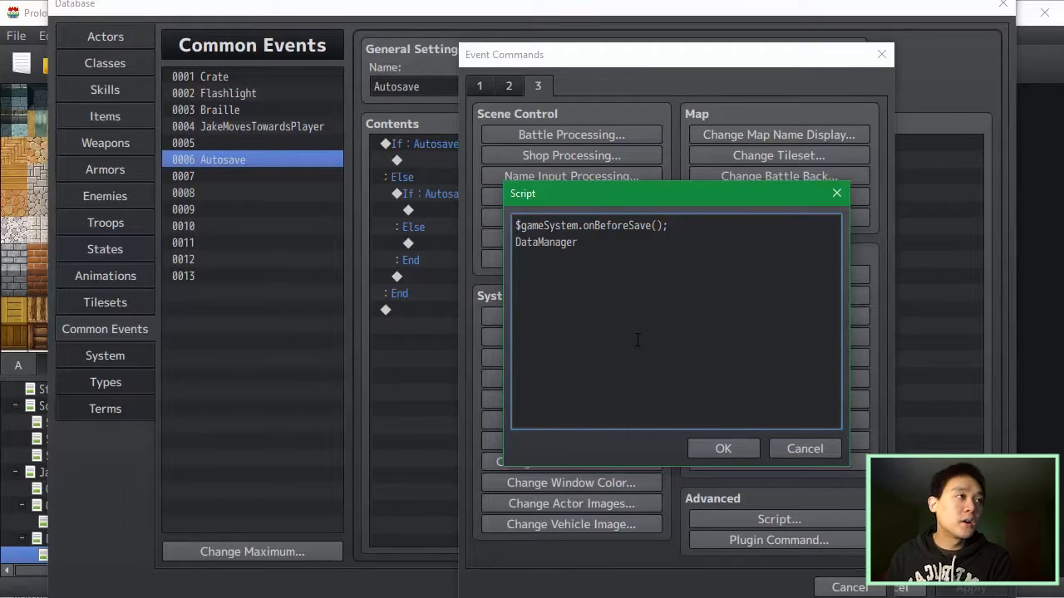
pyautogui.press('BackSpace')
pyautogui.press('BackSpace')
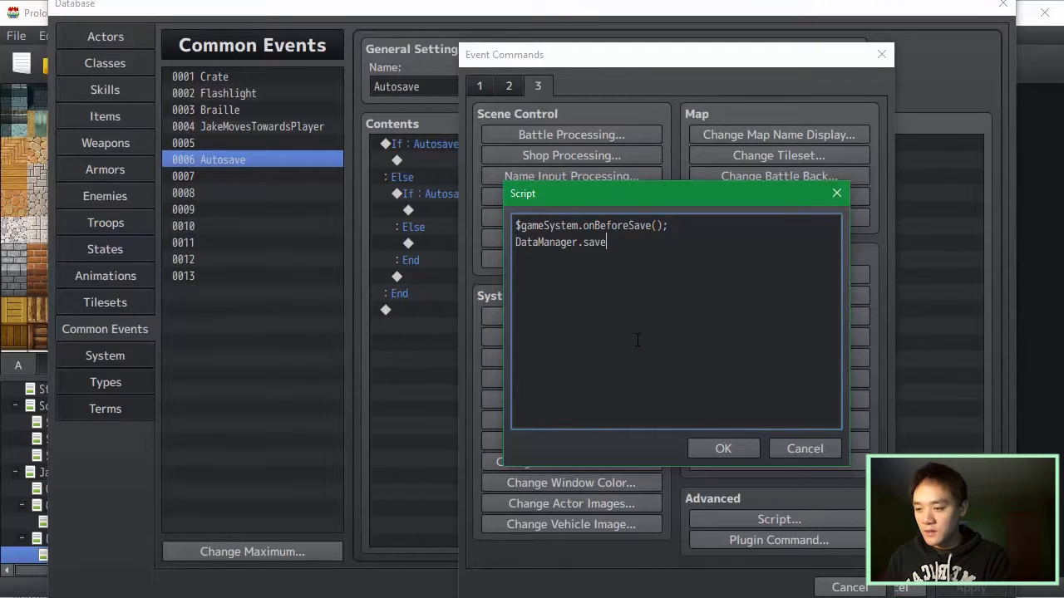
pyautogui.write('Game(1)')
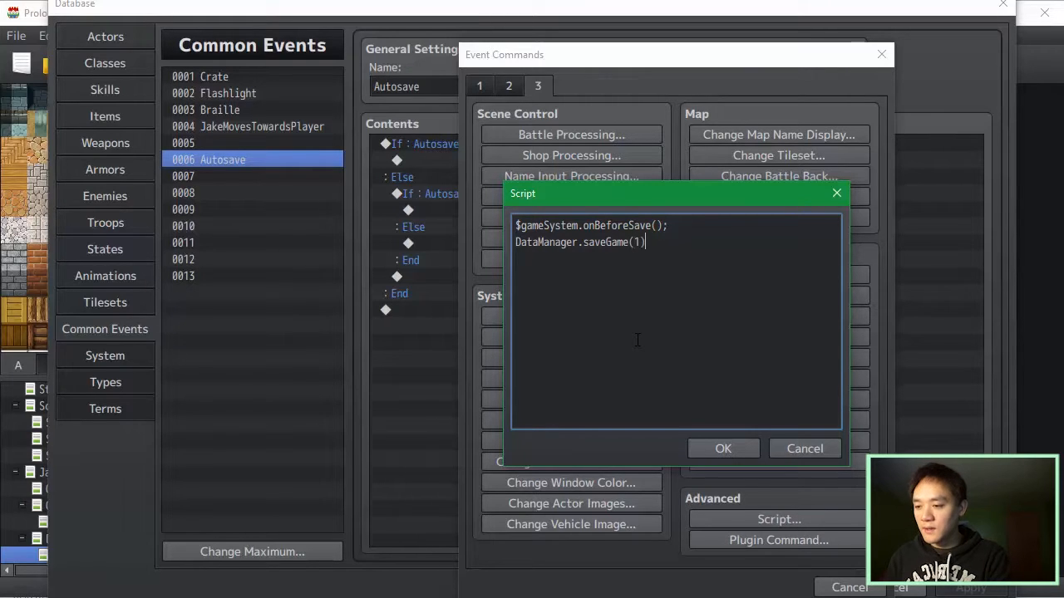
pyautogui.write(';')
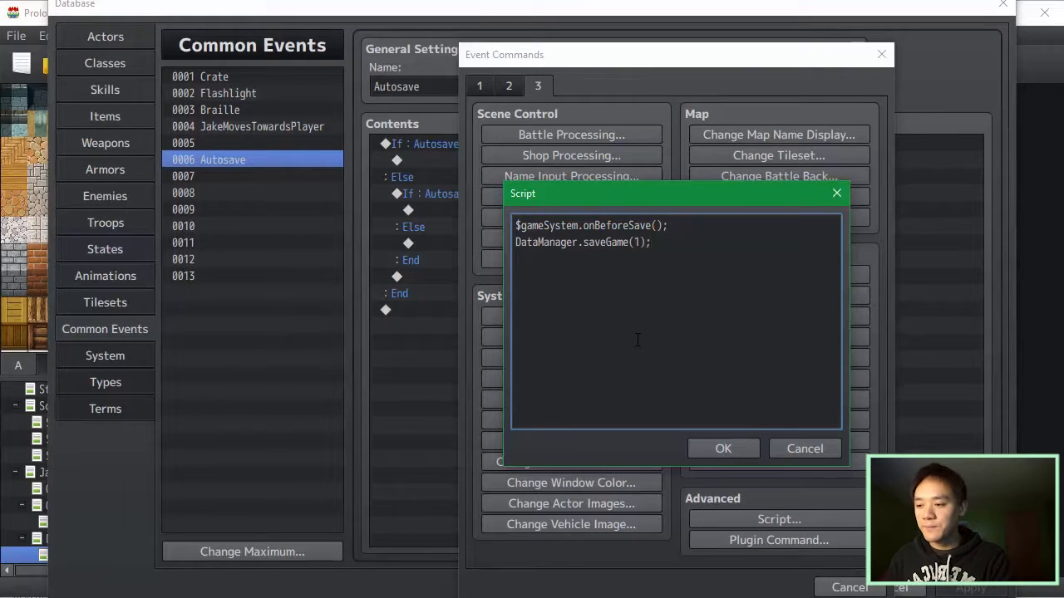
pyautogui.click(723, 448)
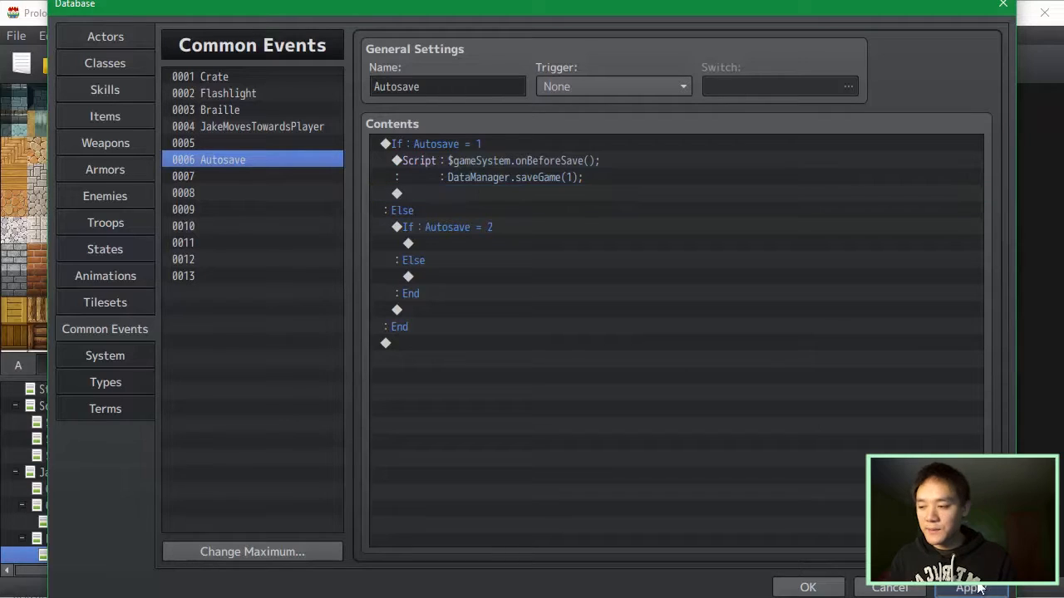
# - Insert a comment reading Saving above the save script in the Autosave = 1 branch
pyautogui.click(761, 243)
pyautogui.click(640, 160)
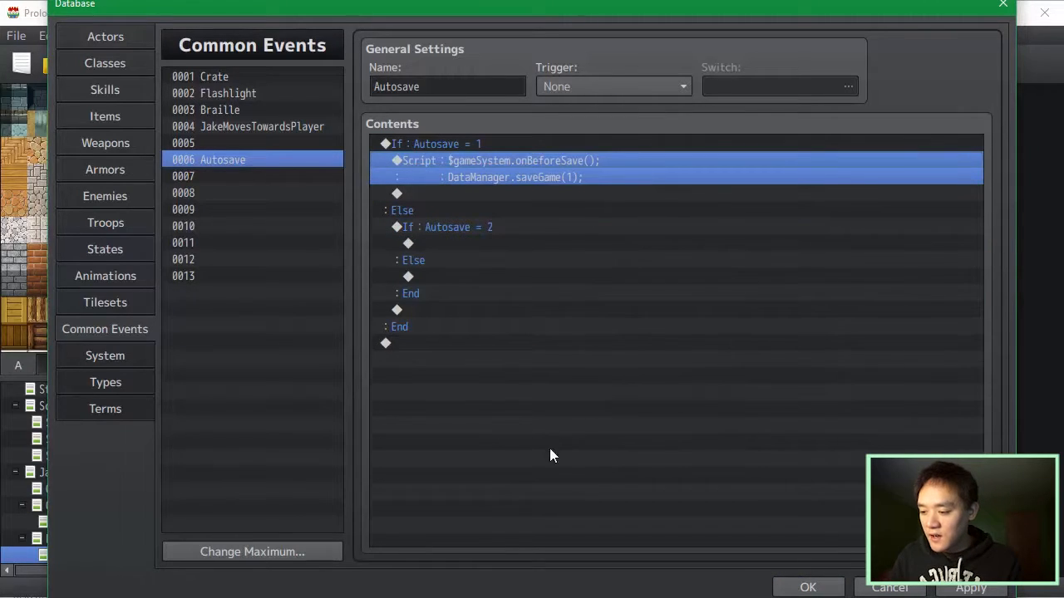
pyautogui.press('Return')
pyautogui.click(480, 86)
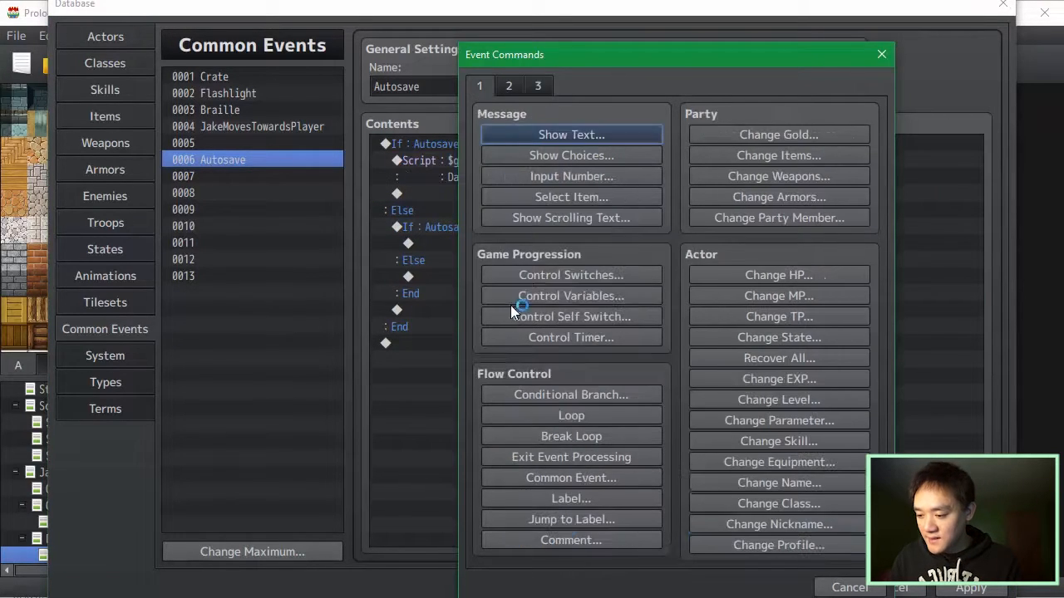
pyautogui.click(578, 546)
pyautogui.write('Saving')
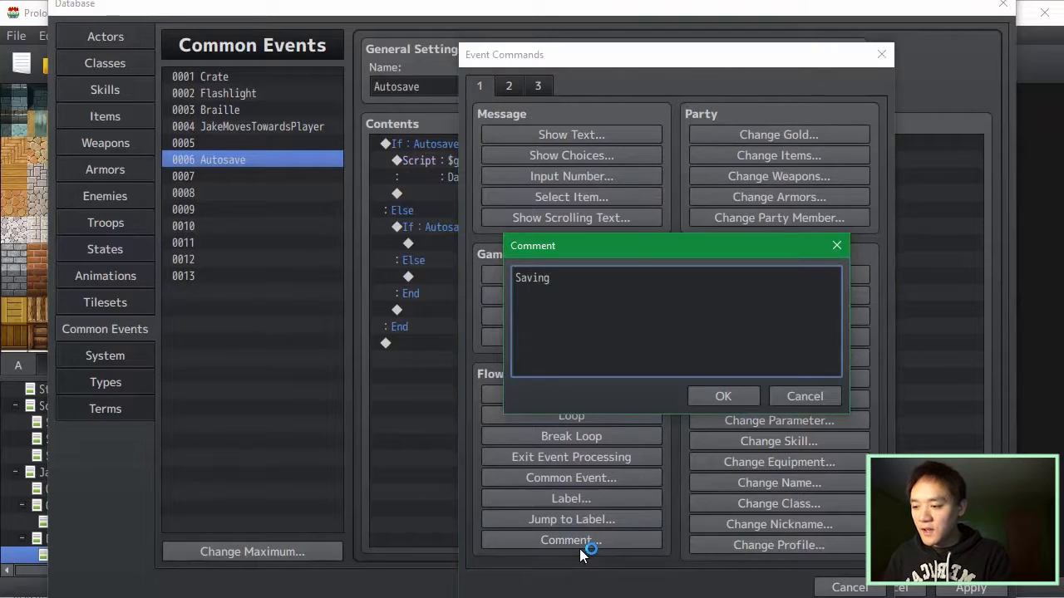
pyautogui.hotkey('ctrl', 'Return')
# - Copy the Saving comment into the Autosave = 2 branch and change the copy's text to Loading
pyautogui.hotkey('ctrl', 'c')
pyautogui.press('Down')
pyautogui.press('Down')
pyautogui.press('Down')
pyautogui.press('Down')
pyautogui.press('Down')
pyautogui.hotkey('ctrl', 'v')
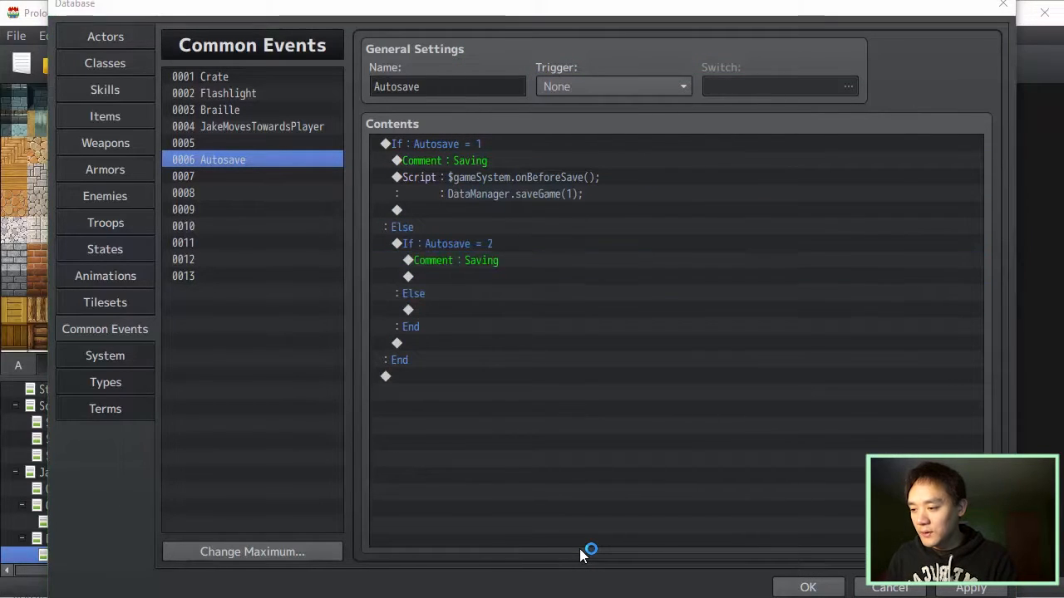
pyautogui.press('Return')
pyautogui.write('Loading')
pyautogui.hotkey('ctrl', 'Return')
# - Paste the comment into the inner Else branch, change its text to Deleting, and apply the changes
pyautogui.press('Down')
pyautogui.press('Down')
pyautogui.press('Down')
pyautogui.hotkey('ctrl', 'v')
pyautogui.press('Return')
pyautogui.write('Deleting')
pyautogui.hotkey('ctrl', 'Return')
pyautogui.press('Up')
pyautogui.press('Up')
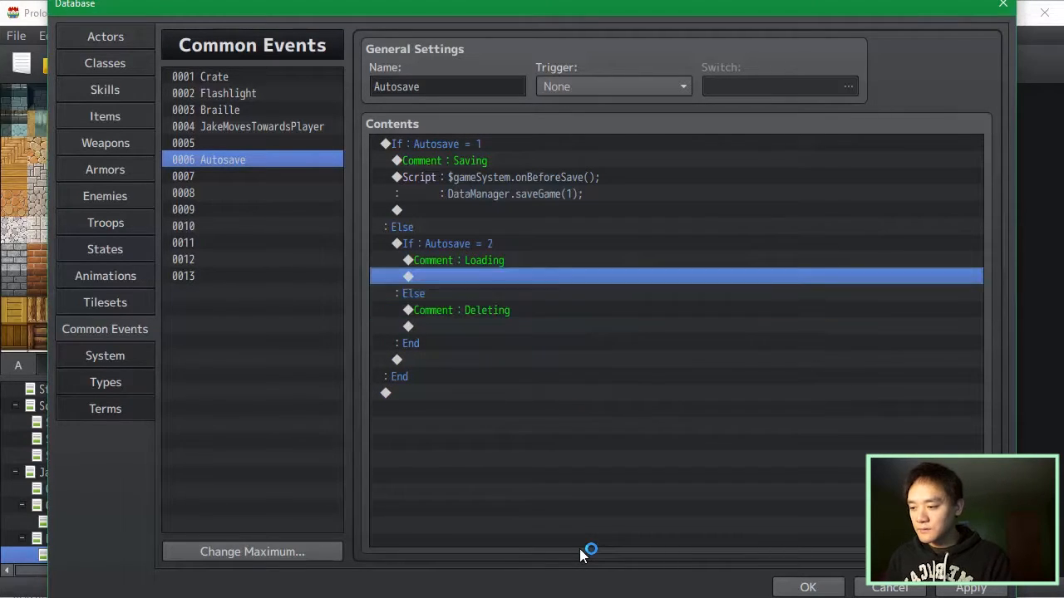
pyautogui.click(971, 588)
pyautogui.click(839, 281)
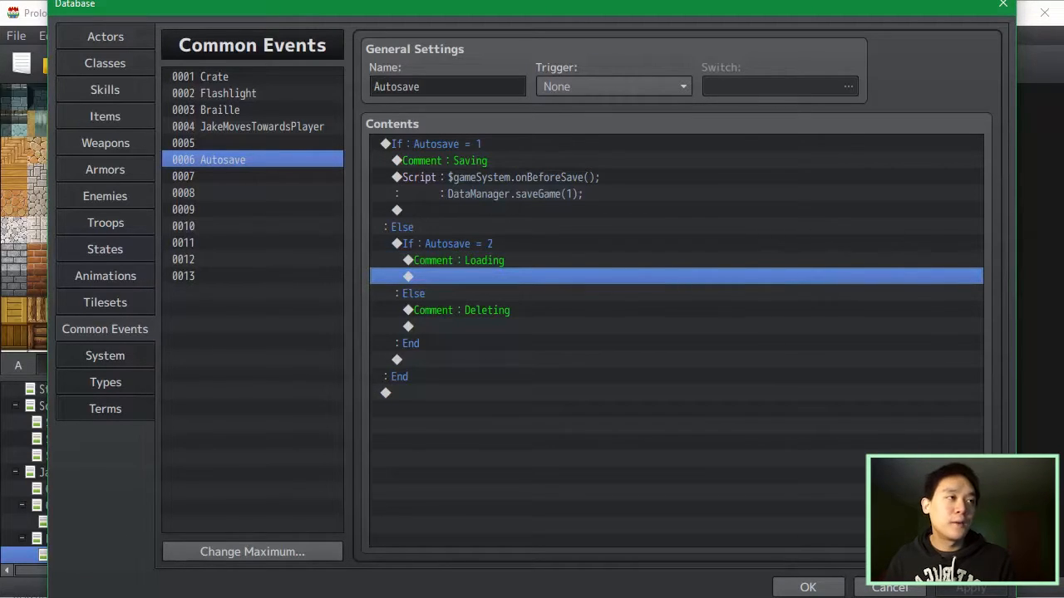
# - Paste the copied DataManager.loadGame(1) script, ending with SceneManager.goto(Scene_Map);, below the Loading comment and apply the changes
pyautogui.click(665, 278)
pyautogui.hotkey('ctrl', 'v')
pyautogui.click(781, 427)
pyautogui.click(970, 588)
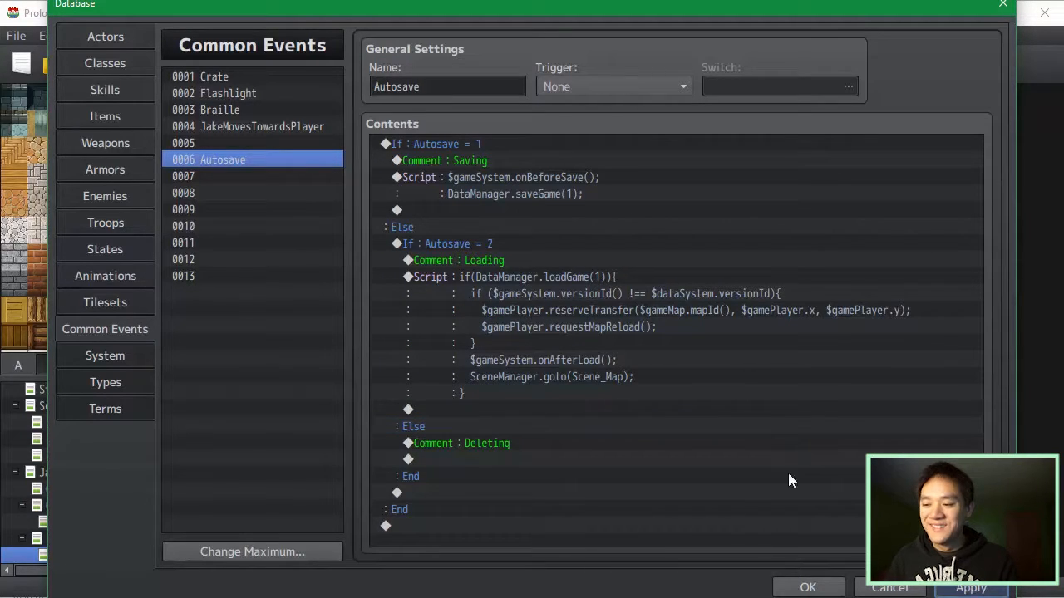
pyautogui.click(728, 407)
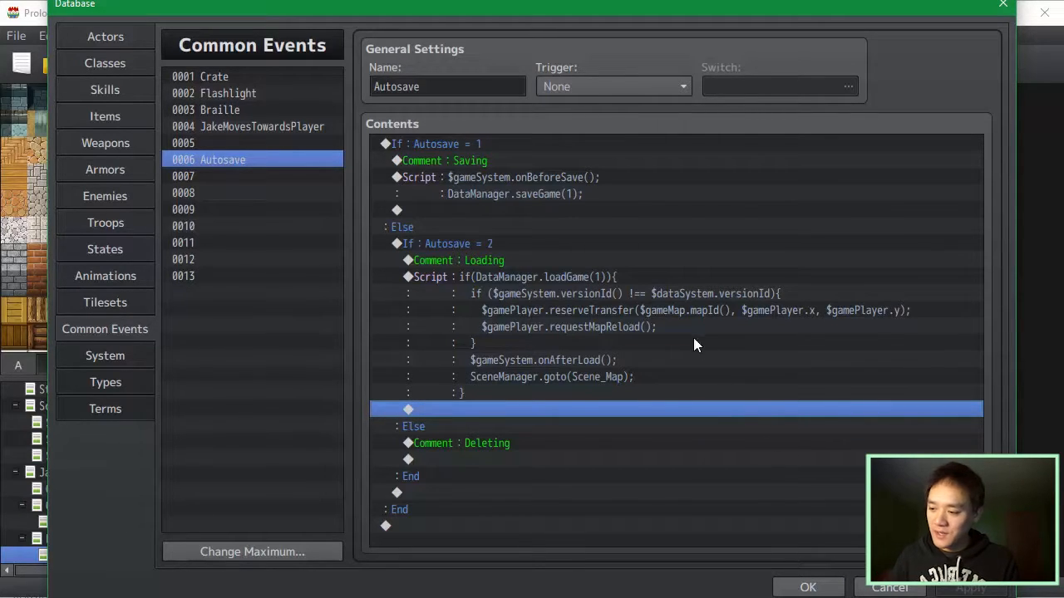
# - Examine the full code of the loading script, including its reserveTransfer line, without changing it
pyautogui.click(700, 275)
pyautogui.doubleClick(638, 337)
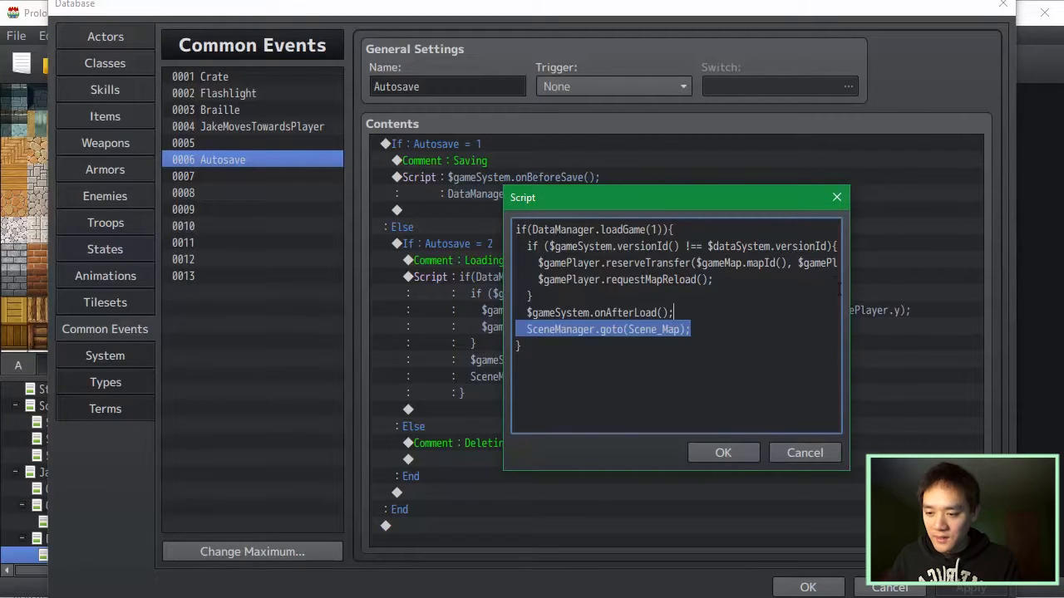
pyautogui.moveTo(836, 262); pyautogui.dragTo(852, 271)
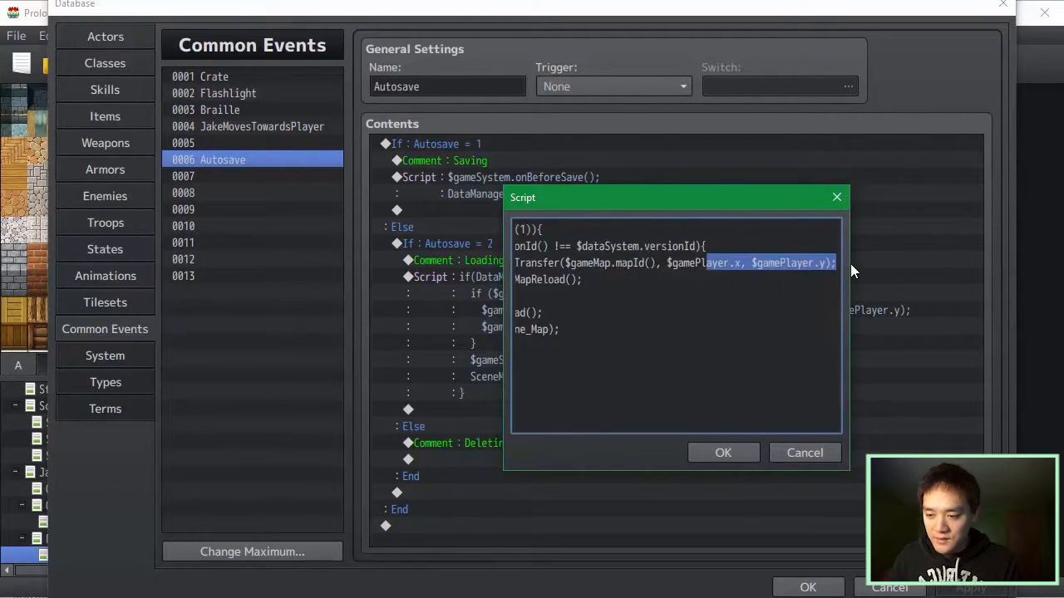
pyautogui.click(802, 453)
pyautogui.click(736, 442)
pyautogui.click(755, 410)
pyautogui.click(756, 425)
pyautogui.click(787, 413)
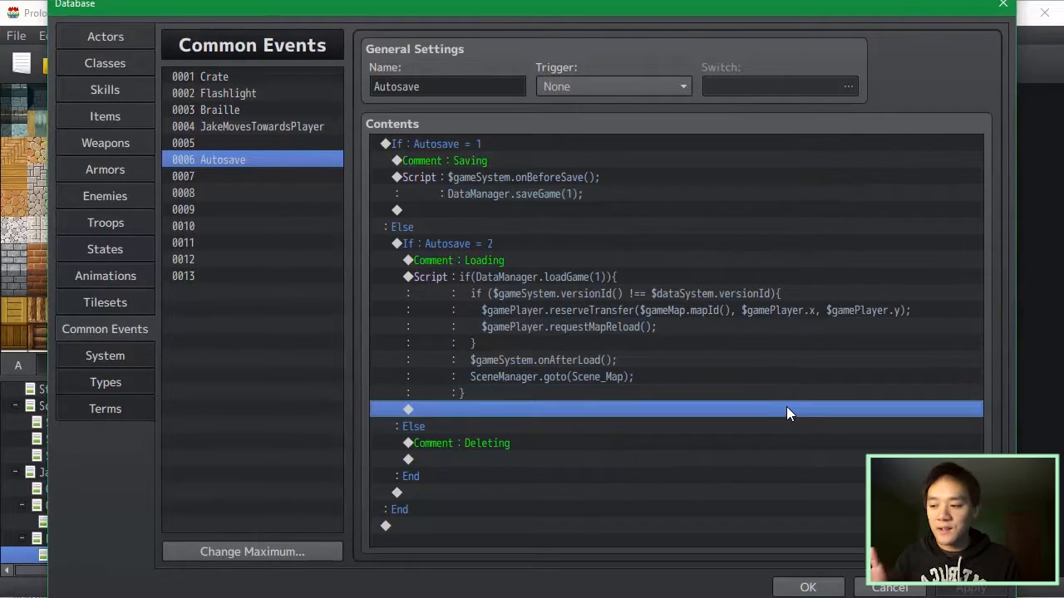
pyautogui.doubleClick(632, 283)
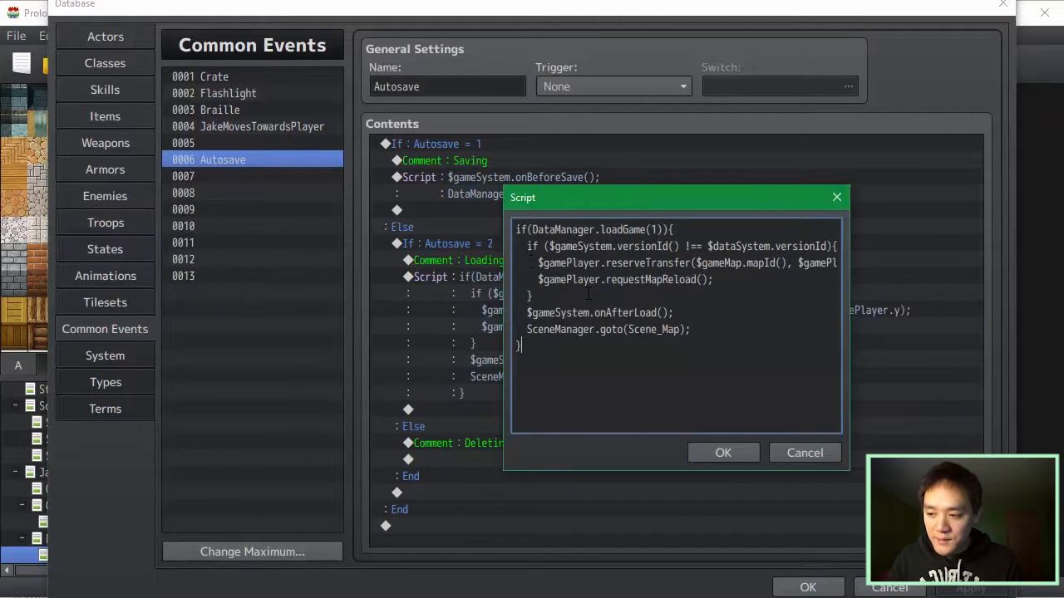
pyautogui.click(798, 453)
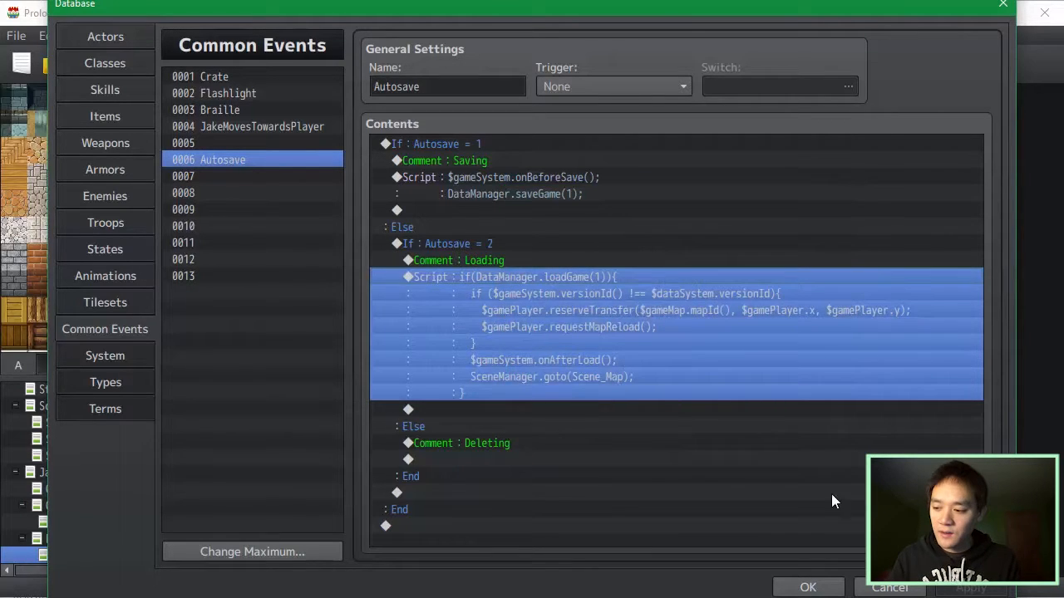
pyautogui.keyDown('ctrl'); pyautogui.click(649, 398); pyautogui.keyUp('ctrl')
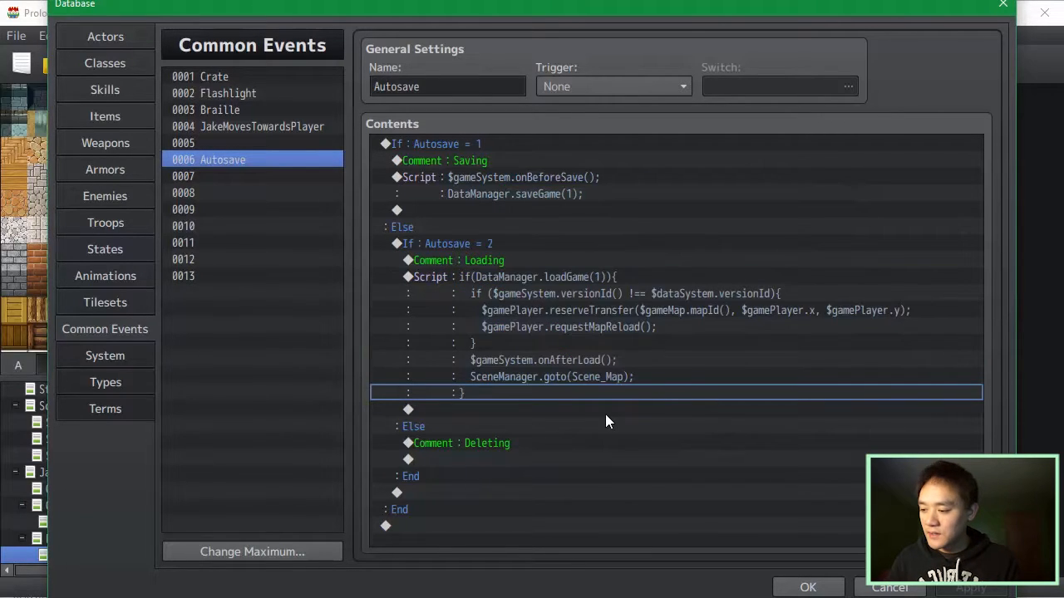
# - Paste the script StorageManager.remove(1); below the Deleting comment and apply the changes
pyautogui.click(609, 459)
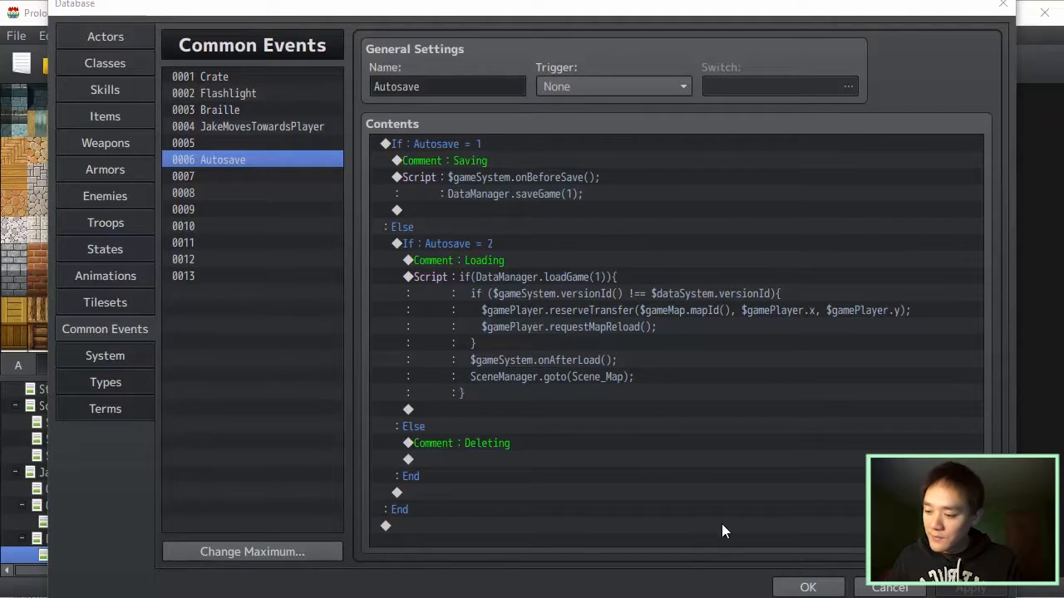
pyautogui.click(512, 462)
pyautogui.hotkey('ctrl', 'v')
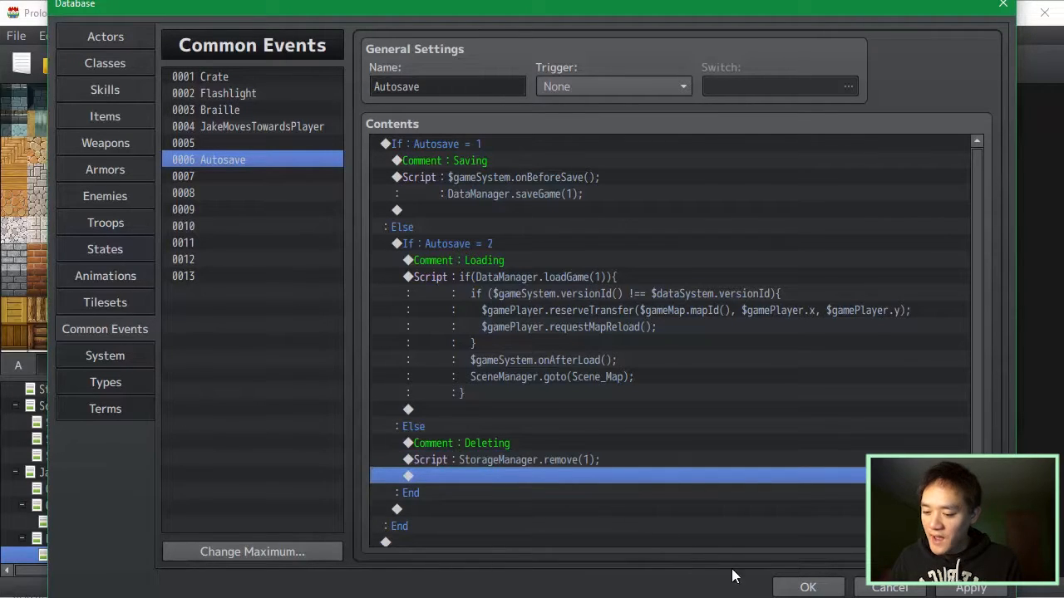
pyautogui.click(971, 587)
# - Review the saving, loading and deleting scripts in the Autosave common event and close the database
pyautogui.click(675, 465)
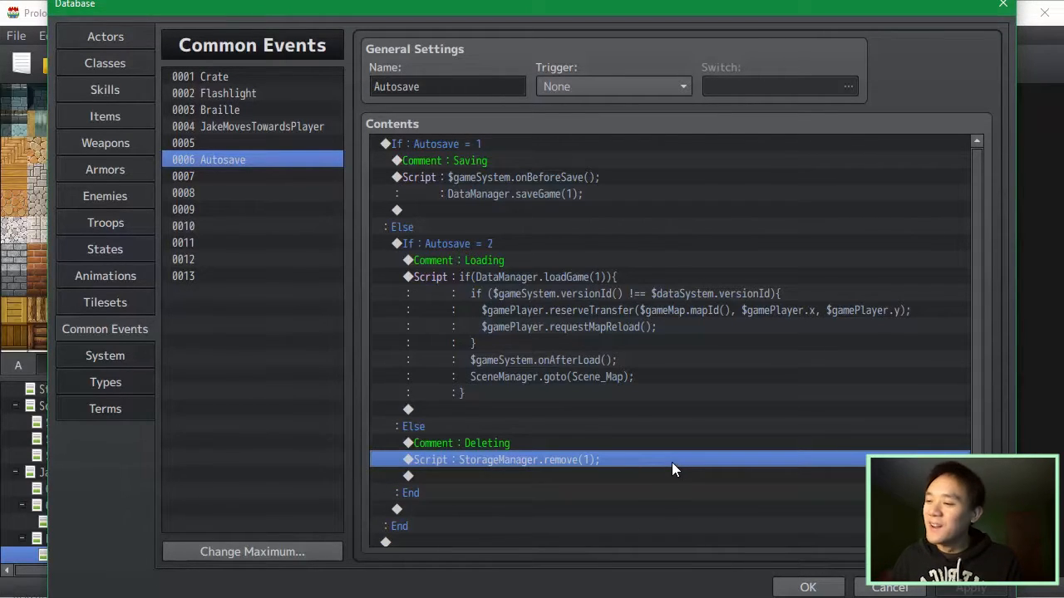
pyautogui.click(633, 282)
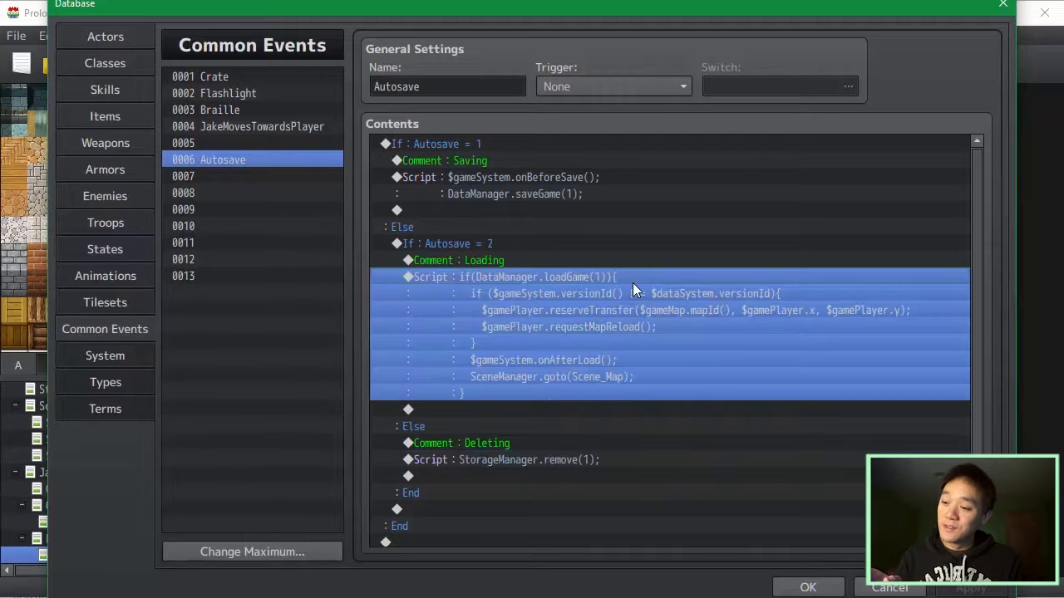
pyautogui.click(648, 446)
pyautogui.click(652, 462)
pyautogui.click(668, 476)
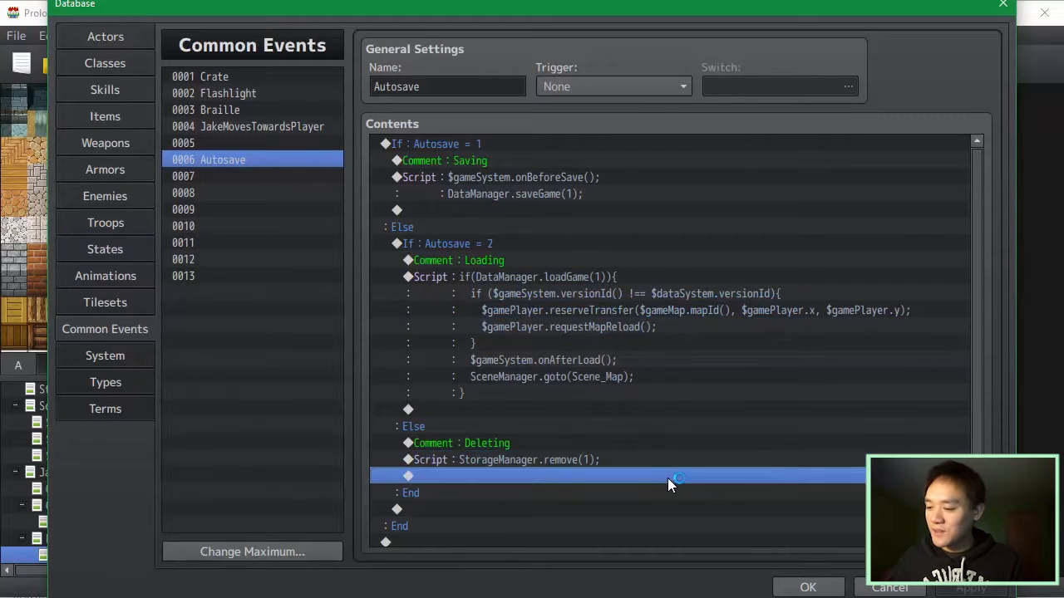
pyautogui.click(598, 280)
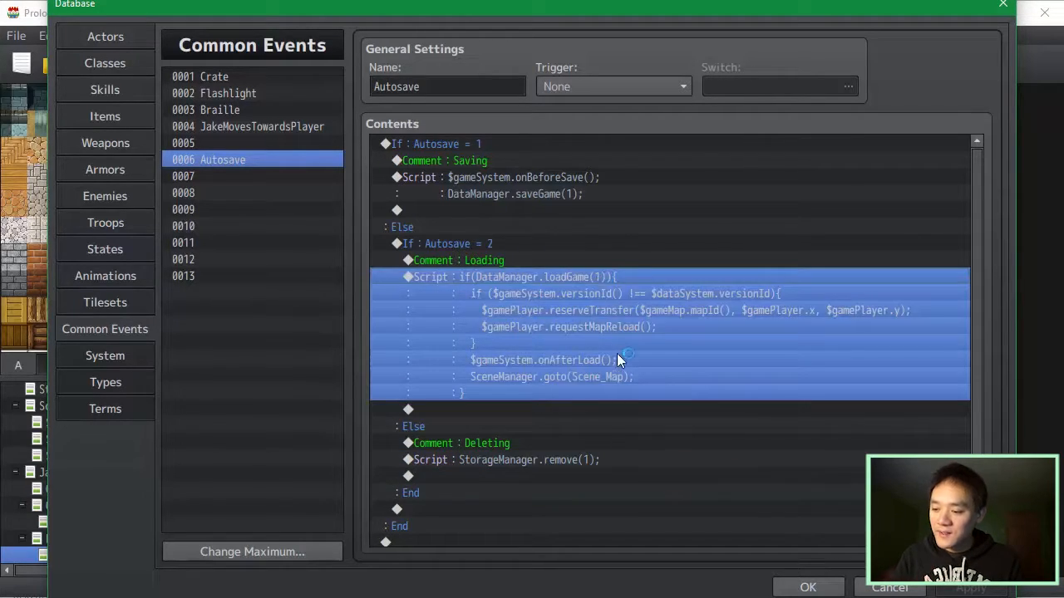
pyautogui.click(590, 473)
pyautogui.click(582, 194)
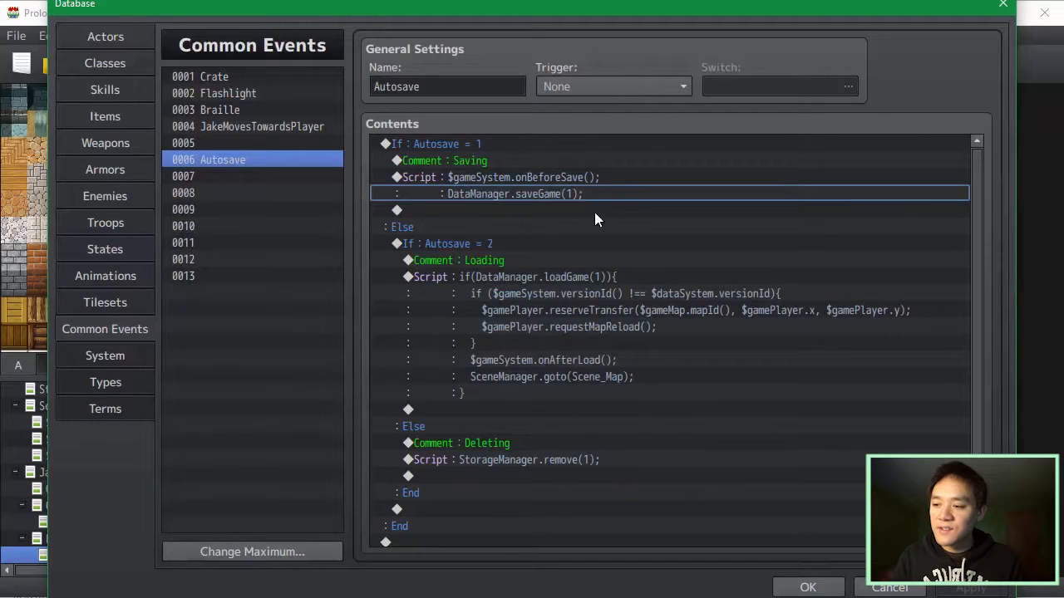
pyautogui.click(622, 301)
pyautogui.click(625, 459)
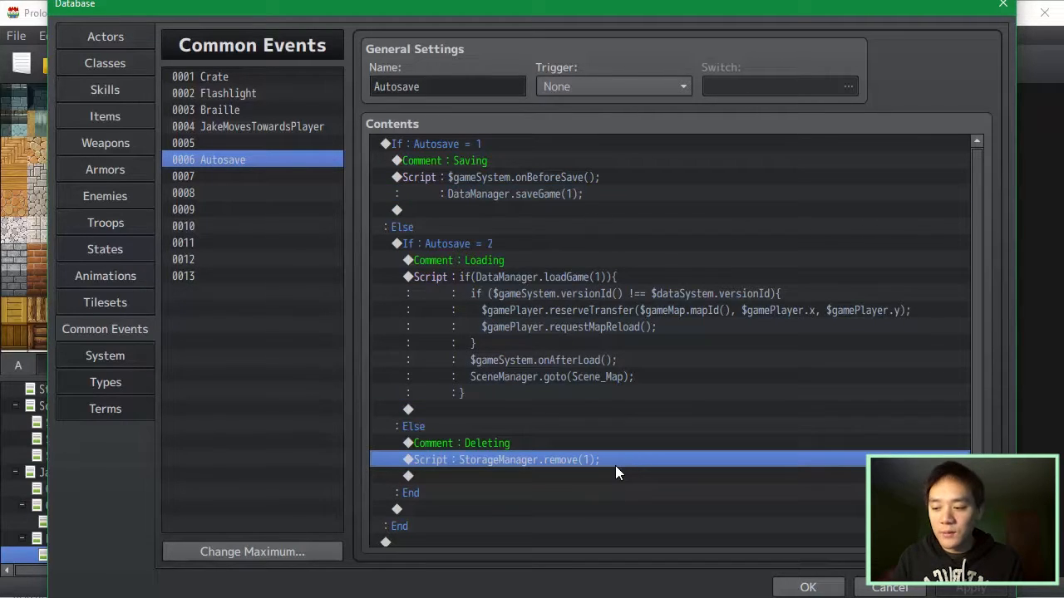
pyautogui.click(638, 282)
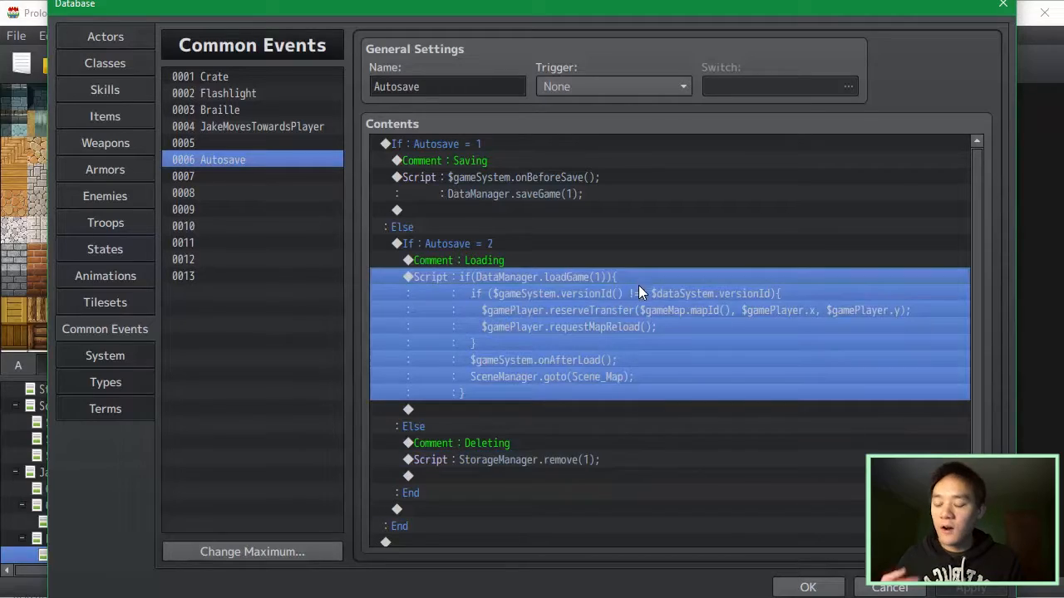
pyautogui.click(655, 475)
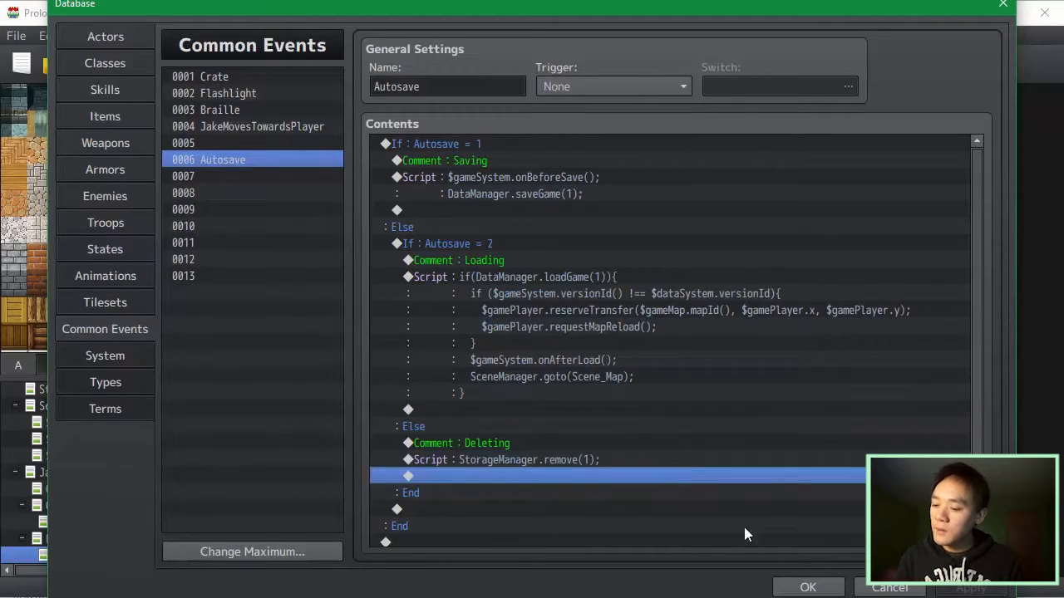
pyautogui.click(808, 587)
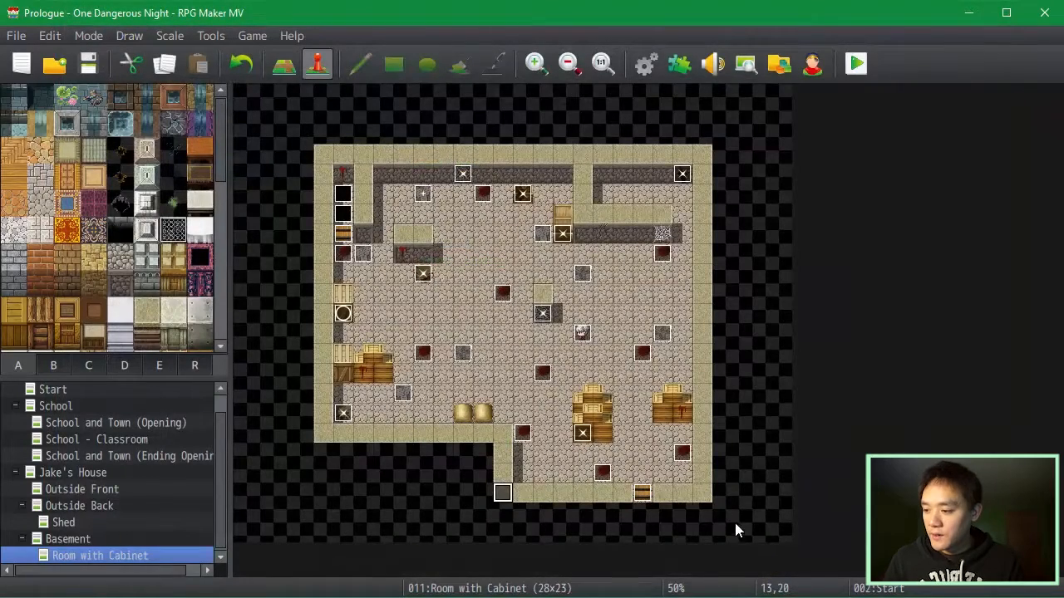
# - Open the Door event in Room with Cabinet and examine its commands from the player transfer to the loop break
pyautogui.doubleClick(342, 233)
pyautogui.scroll(-10, 526, 507)
pyautogui.scroll(7, 534, 424)
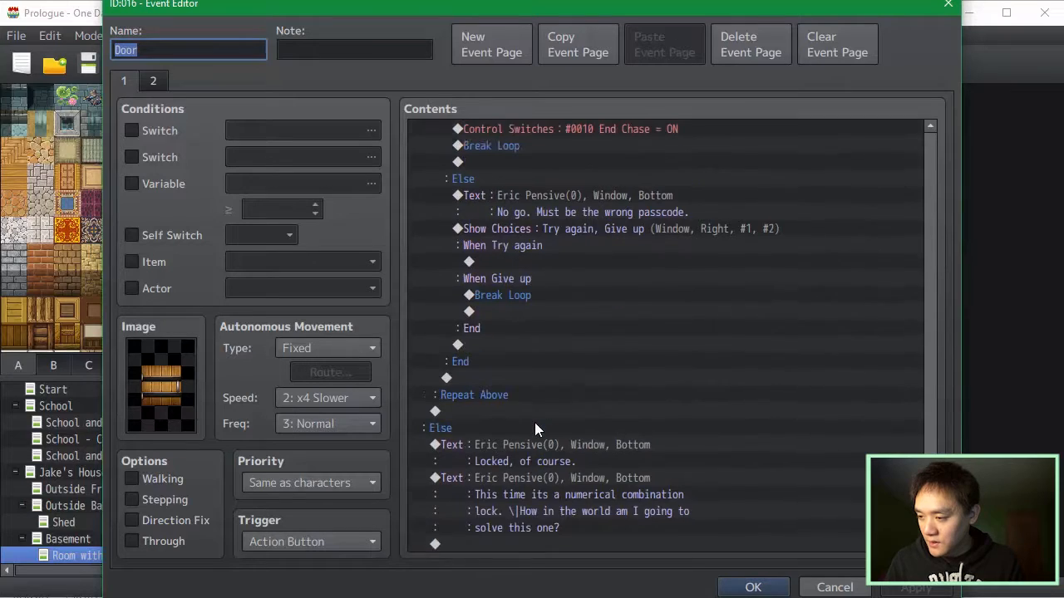
pyautogui.scroll(2, 536, 444)
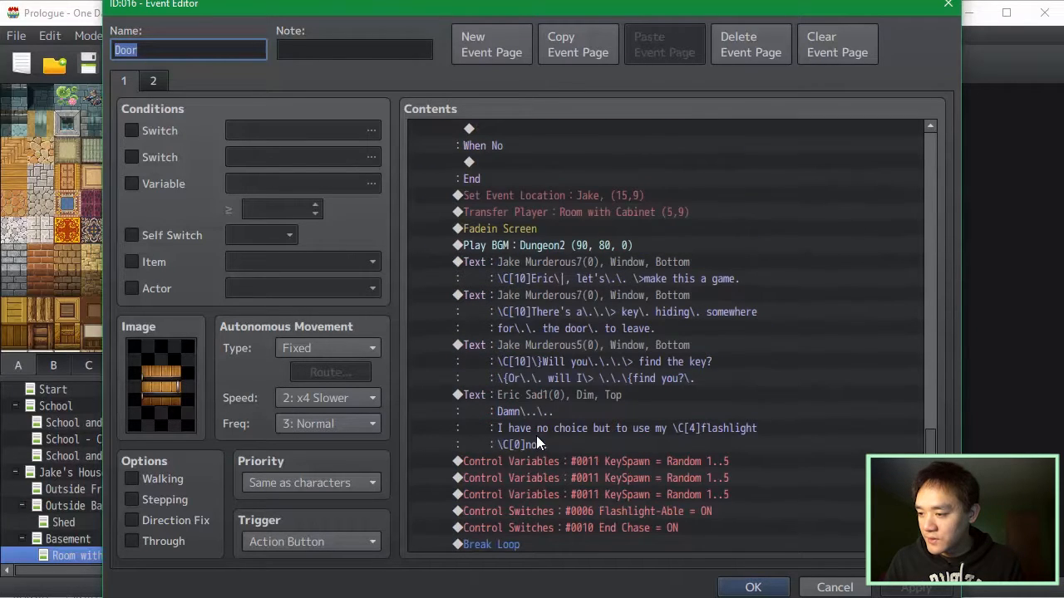
pyautogui.scroll(1, 548, 231)
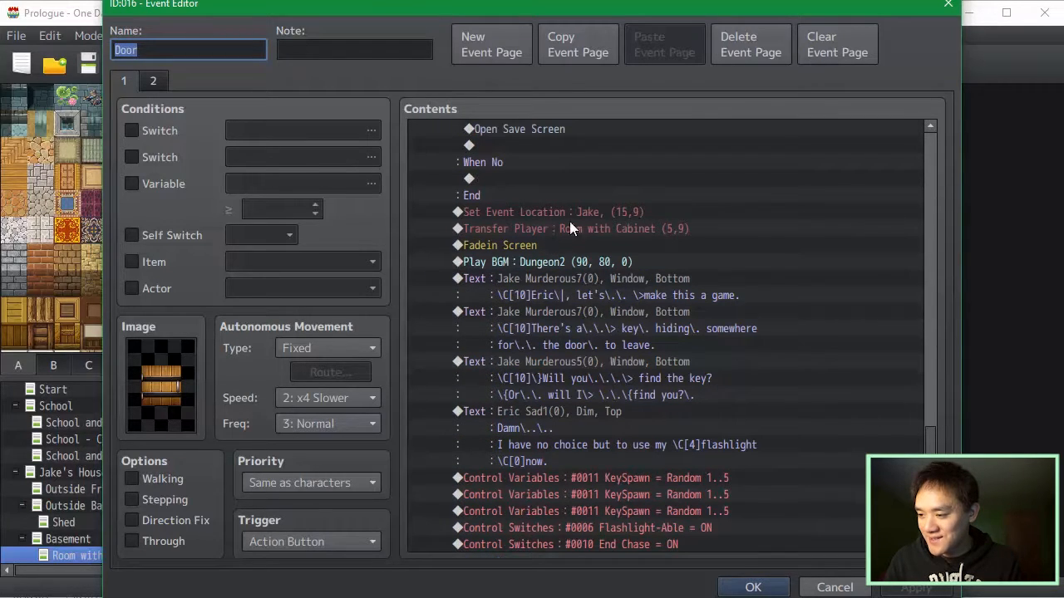
pyautogui.click(561, 224)
pyautogui.click(594, 218)
pyautogui.click(610, 228)
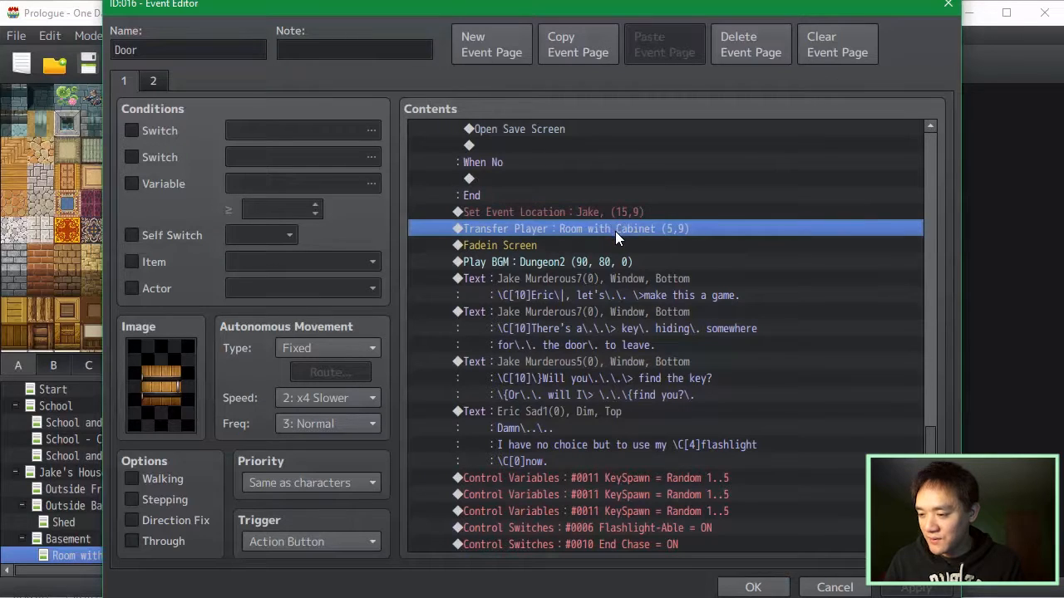
pyautogui.moveTo(932, 450)
pyautogui.mouseDown()
pyautogui.moveTo(933, 489)
pyautogui.moveTo(932, 462)
pyautogui.mouseUp()
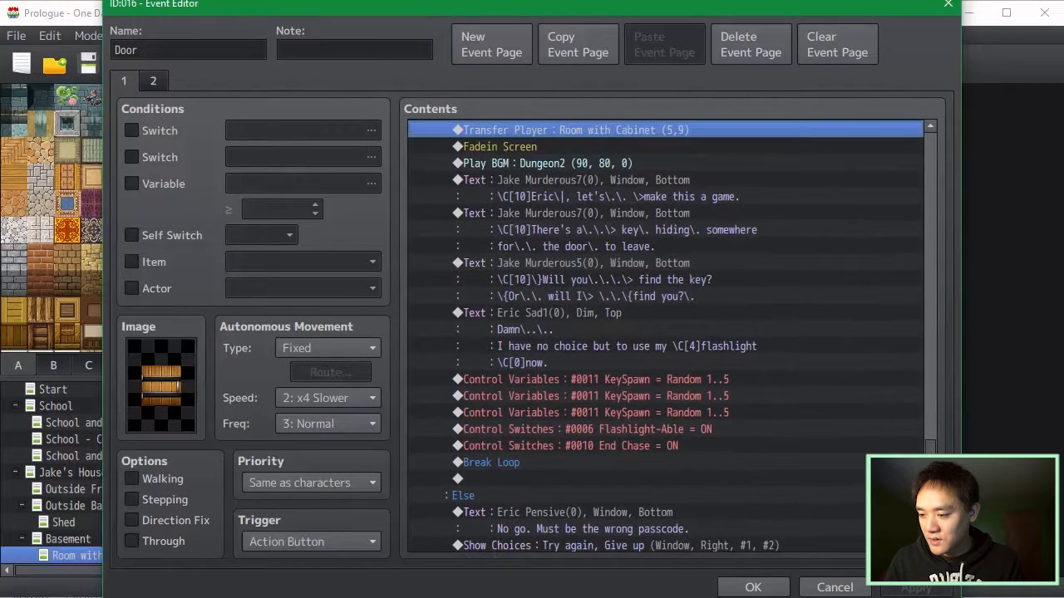
pyautogui.click(802, 446)
pyautogui.click(761, 460)
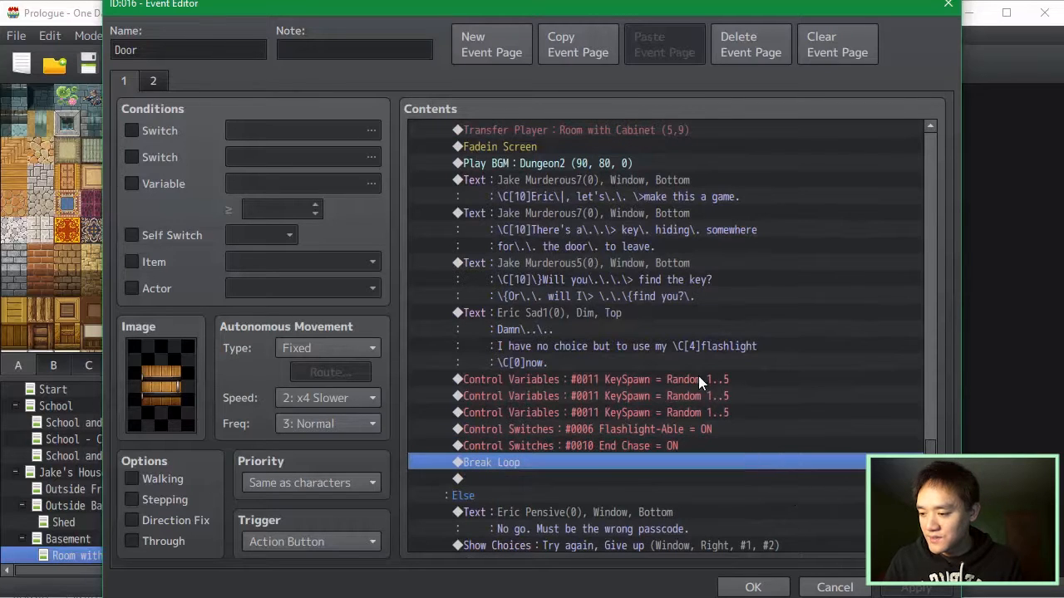
# - Insert a call to common event 0006 Autosave before the "Damn" text in the Door event and apply it
pyautogui.click(692, 326)
pyautogui.press('Insert')
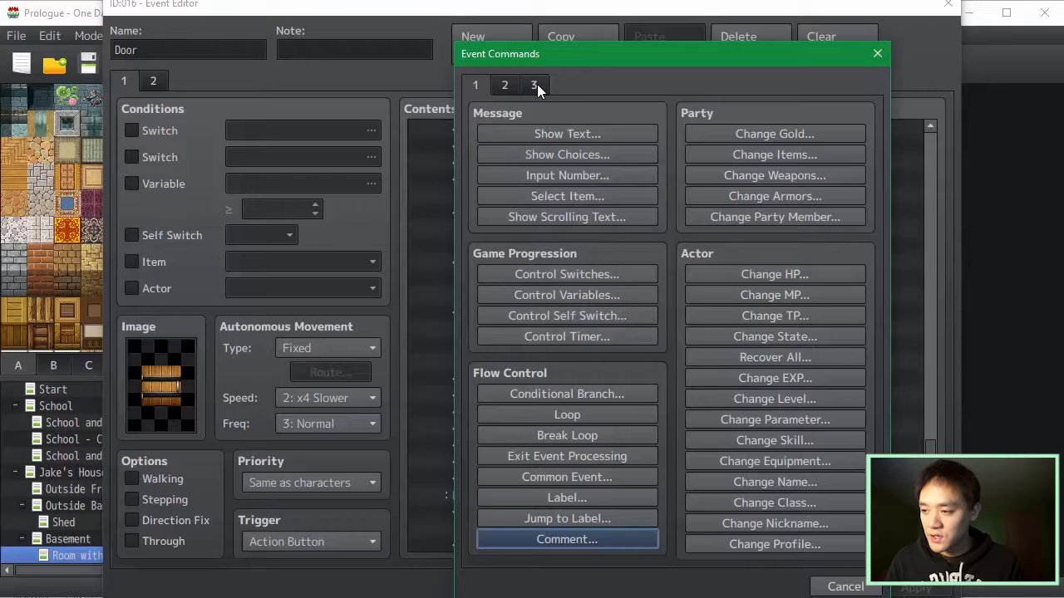
pyautogui.click(582, 479)
pyautogui.click(688, 328)
pyautogui.click(673, 443)
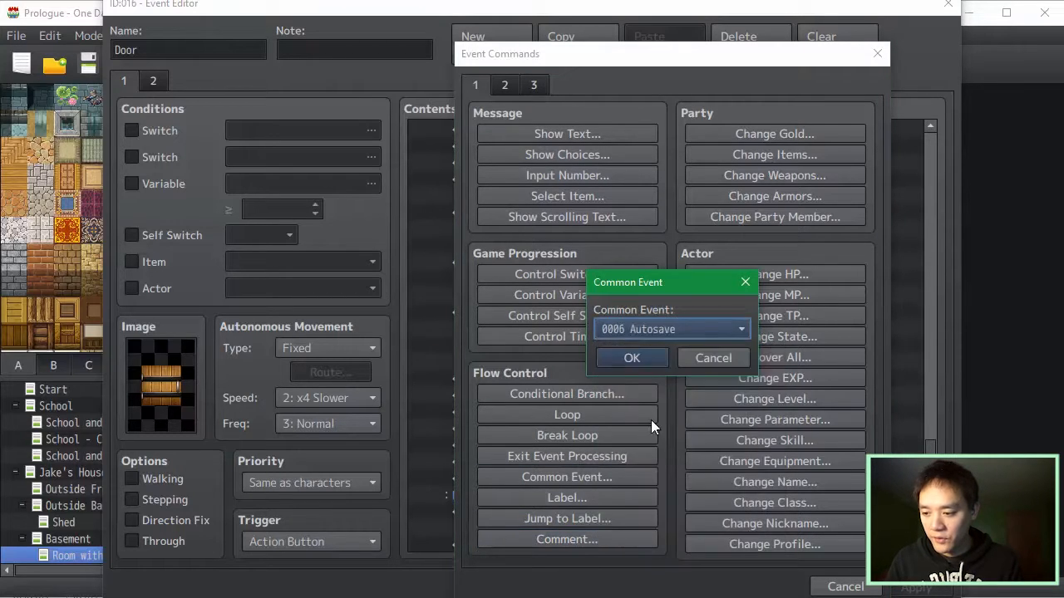
pyautogui.click(632, 358)
pyautogui.click(916, 590)
# - Insert a Control Variables command setting 0020 Autosave to 1 directly before the Autosave call in the Door event, and confirm the event
pyautogui.doubleClick(658, 318)
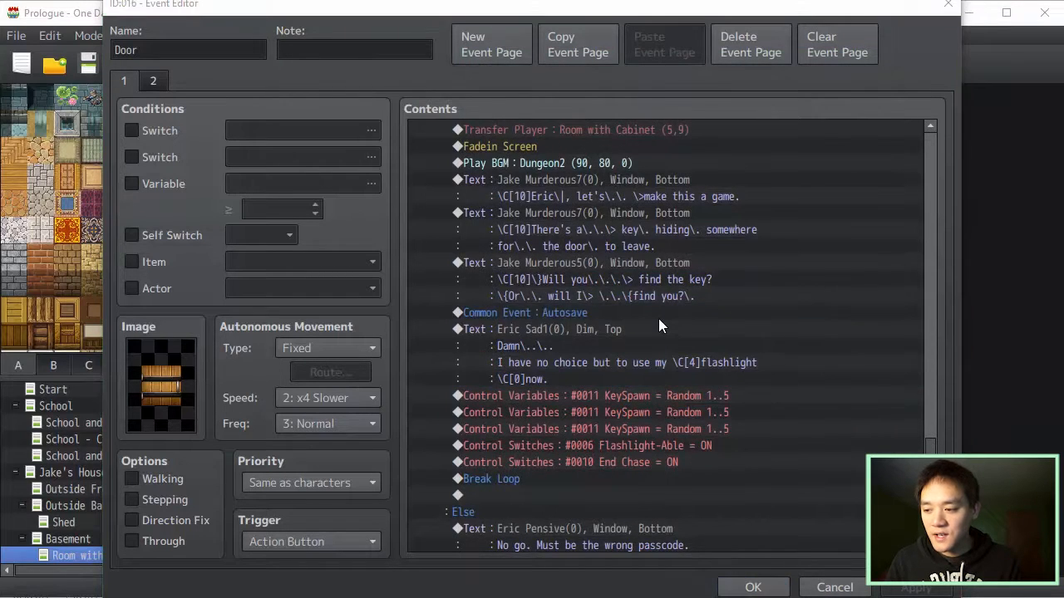
pyautogui.click(564, 294)
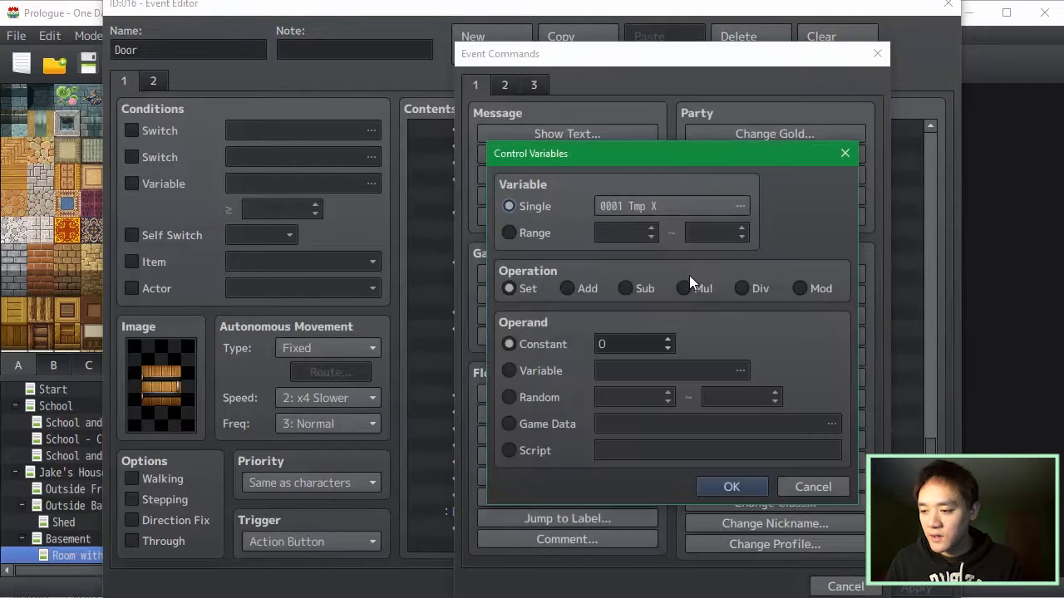
pyautogui.click(707, 208)
pyautogui.click(665, 533)
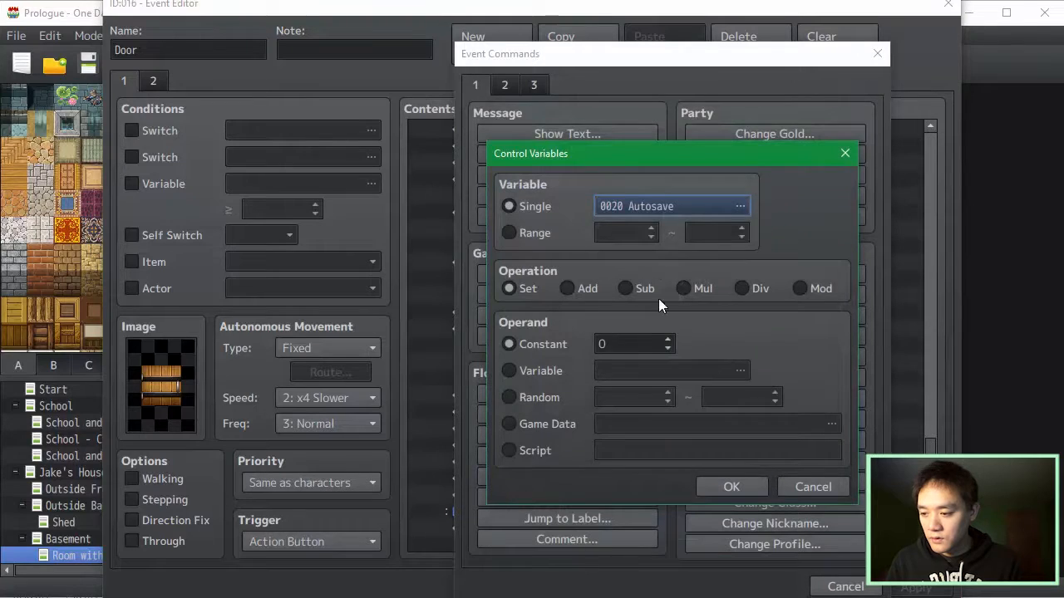
pyautogui.click(668, 342)
pyautogui.click(733, 490)
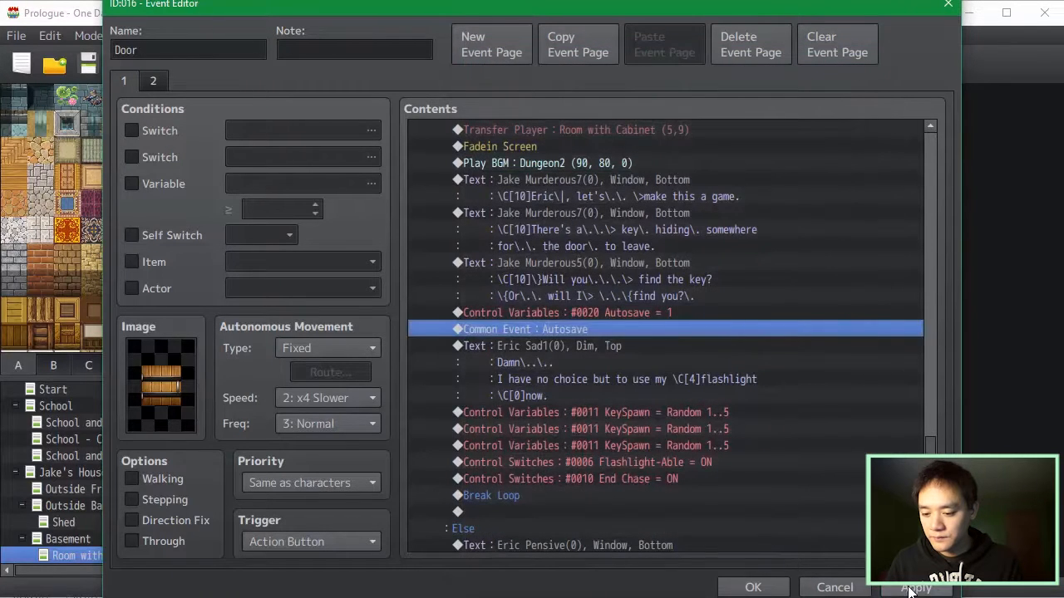
pyautogui.click(653, 316)
pyautogui.click(660, 329)
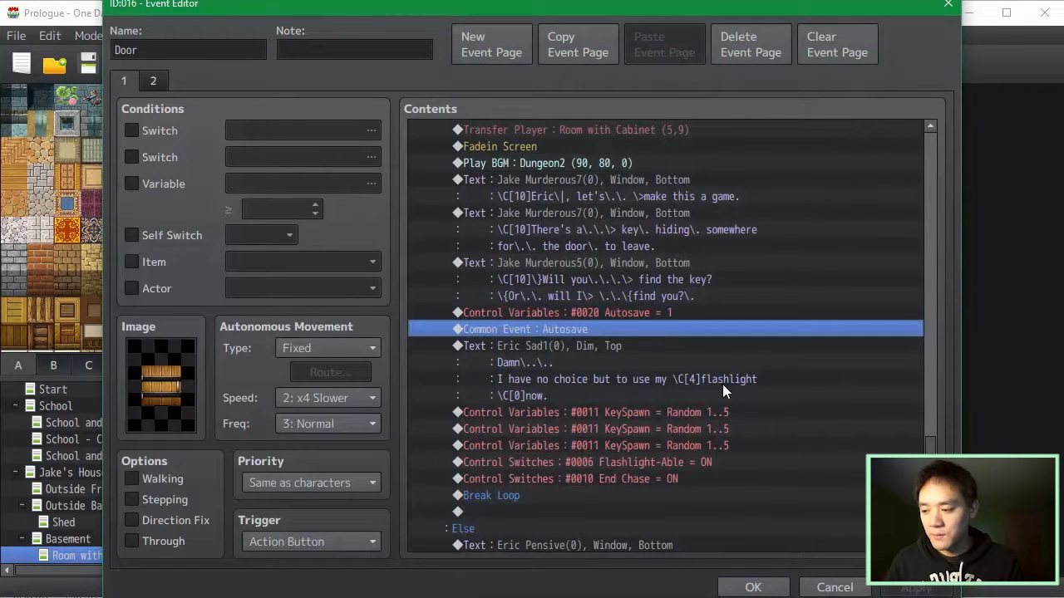
pyautogui.scroll(-1, 726, 379)
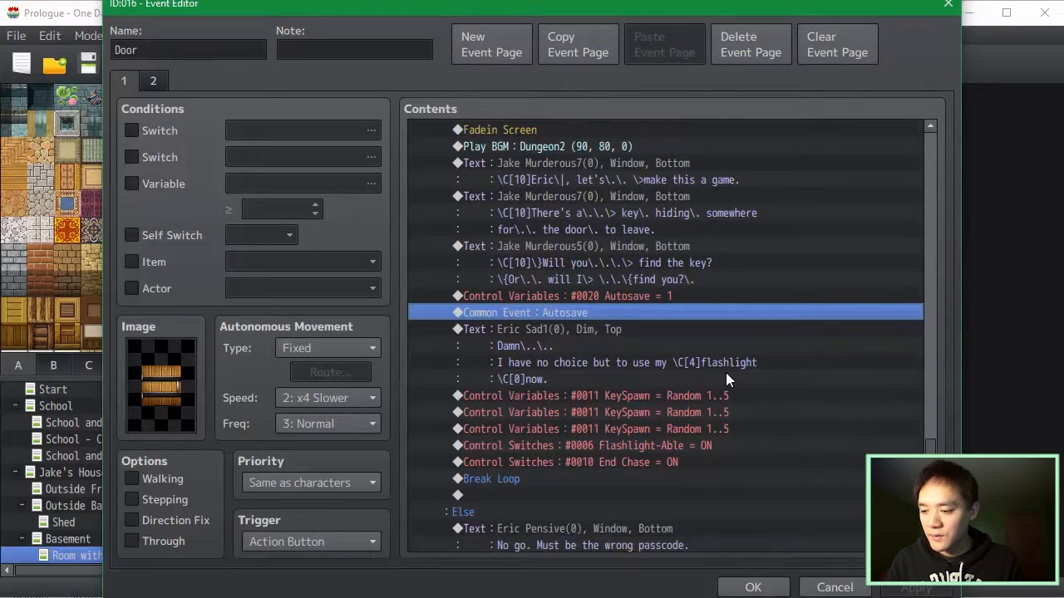
pyautogui.click(753, 583)
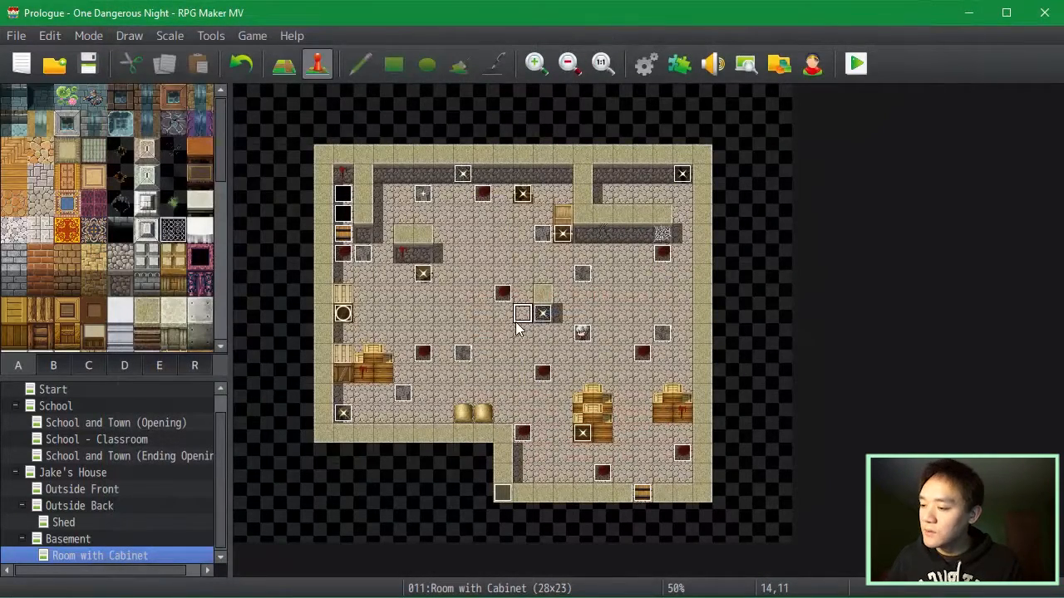
# - Start a playtest of the game and save the project changes
pyautogui.hotkey('ctrl', 'r')
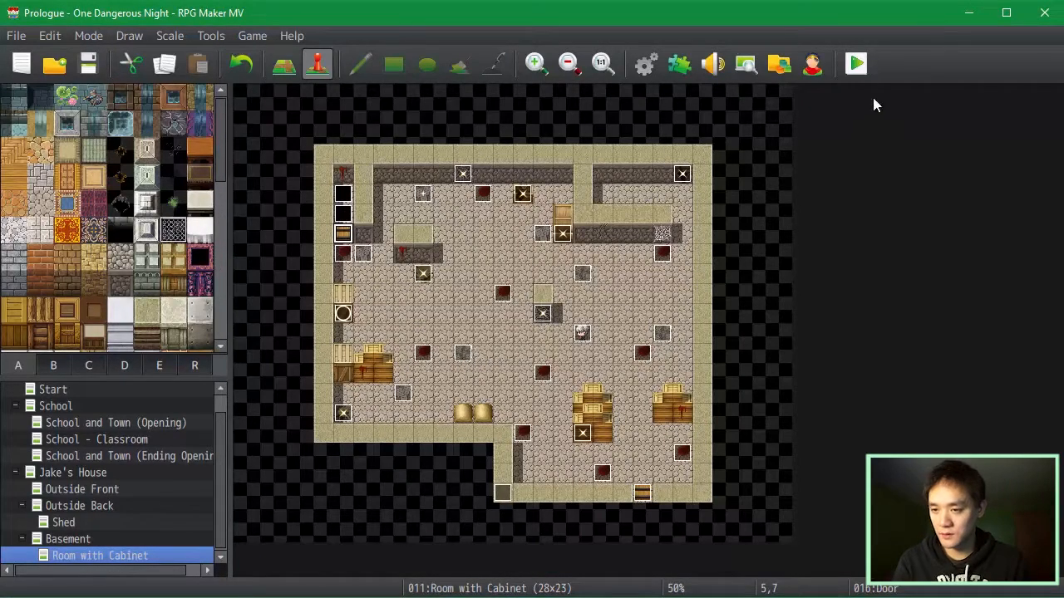
pyautogui.click(857, 67)
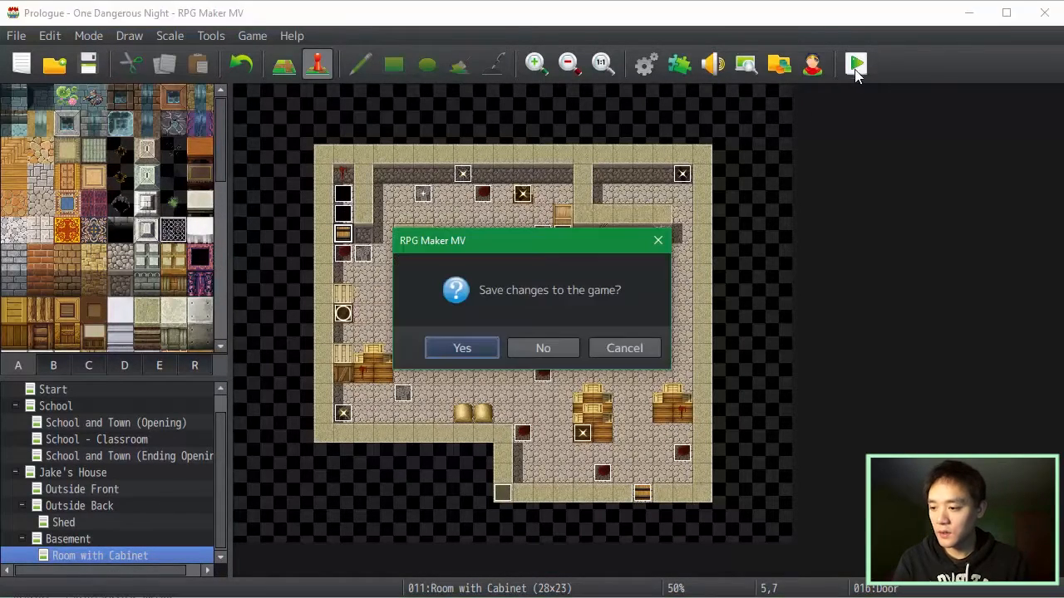
pyautogui.click(449, 352)
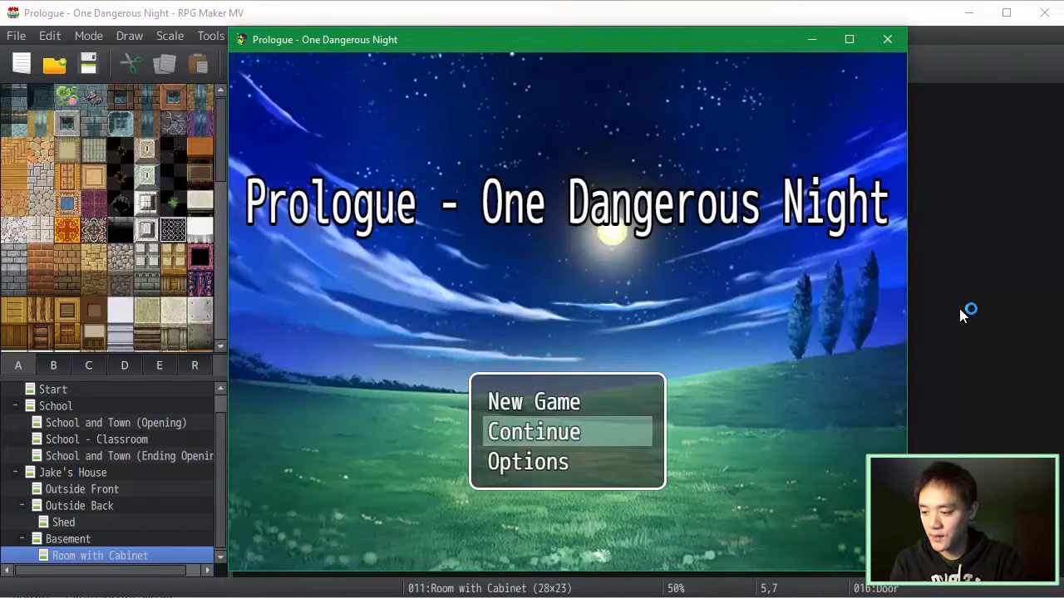
# - Continue from the title screen and load the saved game in File 6
pyautogui.press('Down')
pyautogui.press('Down')
pyautogui.press('Down')
pyautogui.press('Down')
pyautogui.press('Down')
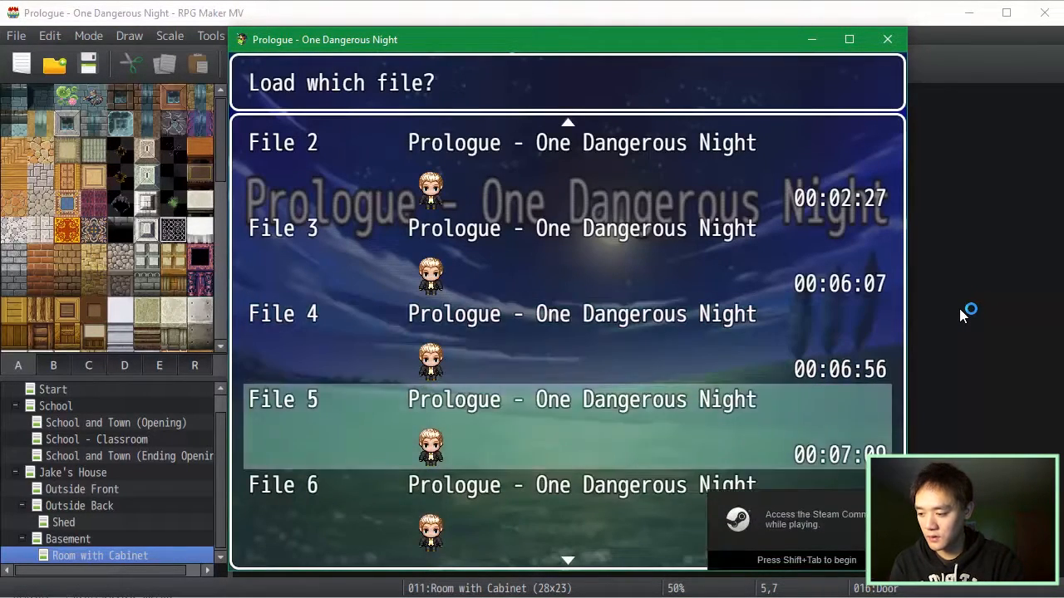
pyautogui.press('Up')
pyautogui.press('Up')
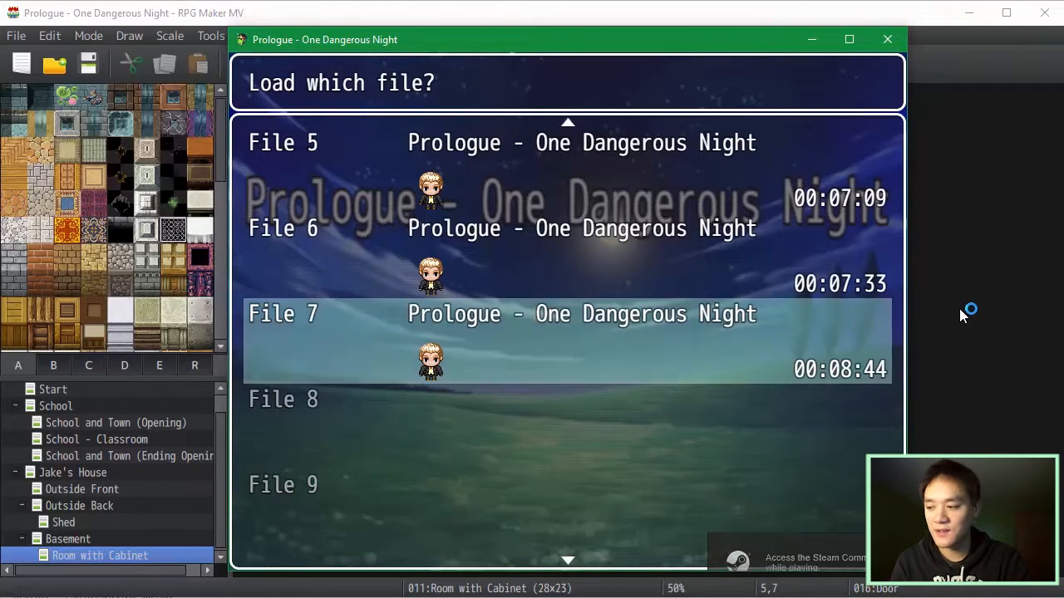
pyautogui.press('Up')
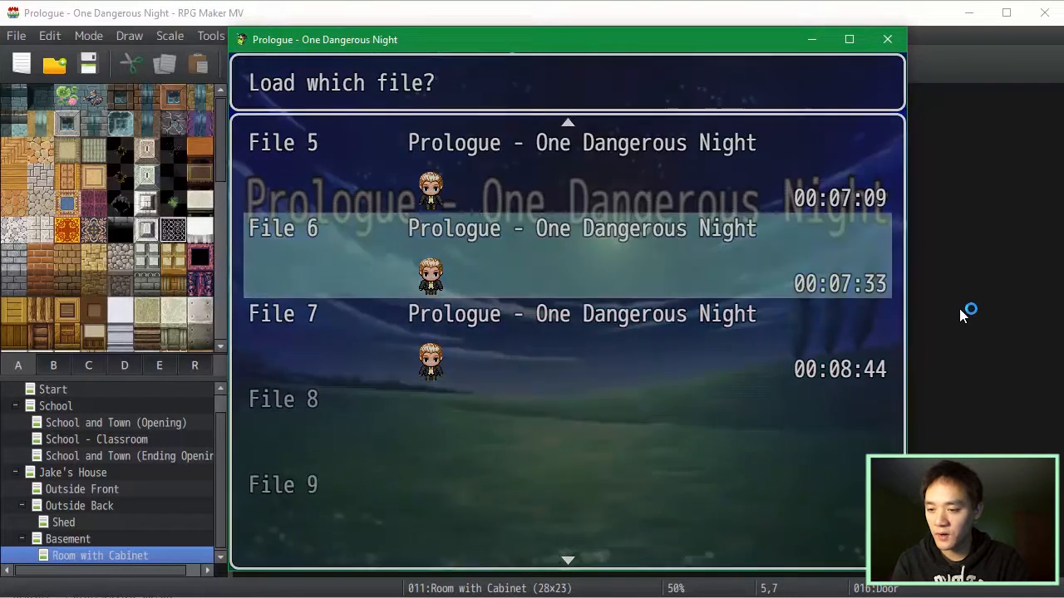
pyautogui.press('Return')
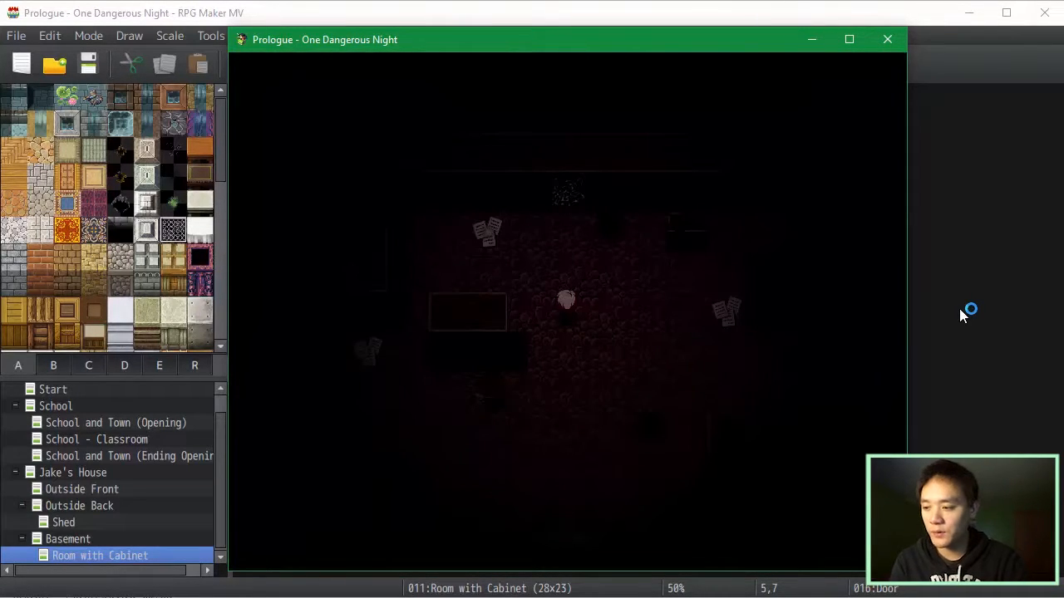
# - Walk the character through the dark cabinet room, examine the wall near the upper papers, and interact with the door to reach its passcode entry
pyautogui.press('Left')
pyautogui.press('Down')
pyautogui.press('Left')
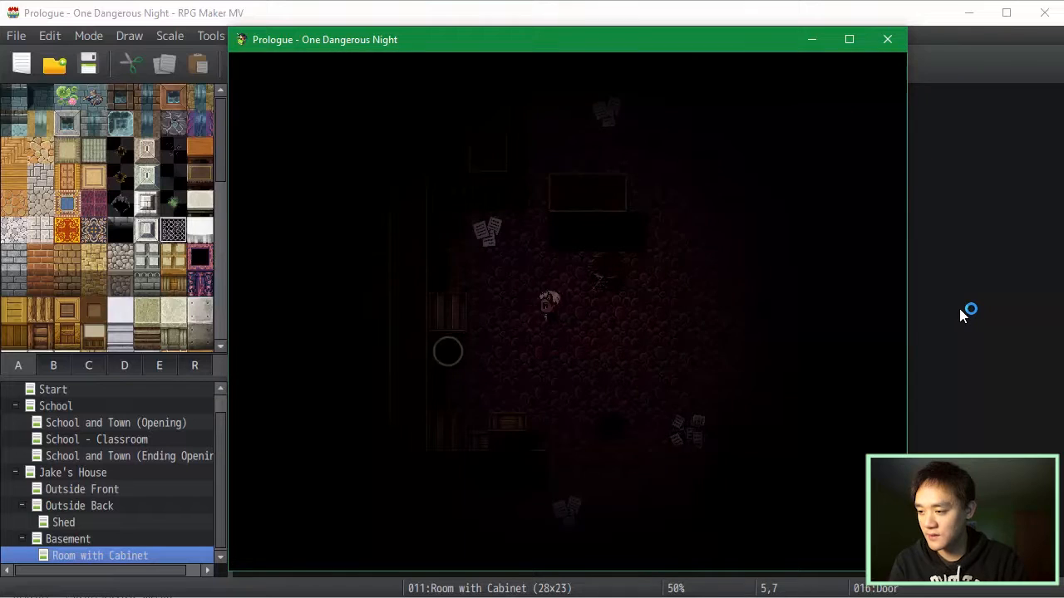
pyautogui.press('Left')
pyautogui.press('Up')
pyautogui.press('Up')
pyautogui.press('Up')
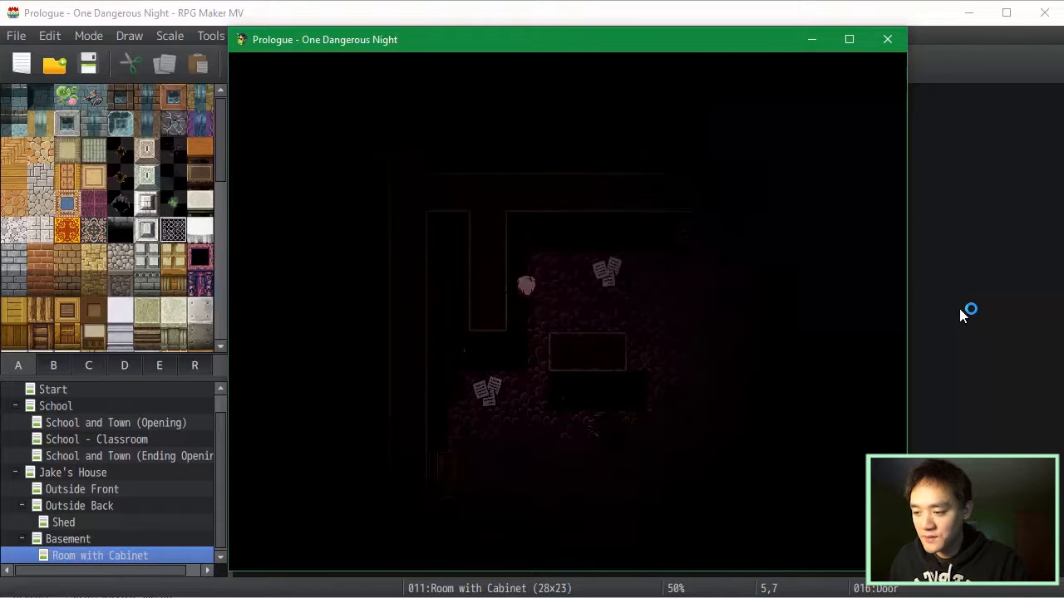
pyautogui.press('Right')
pyautogui.press('Return')
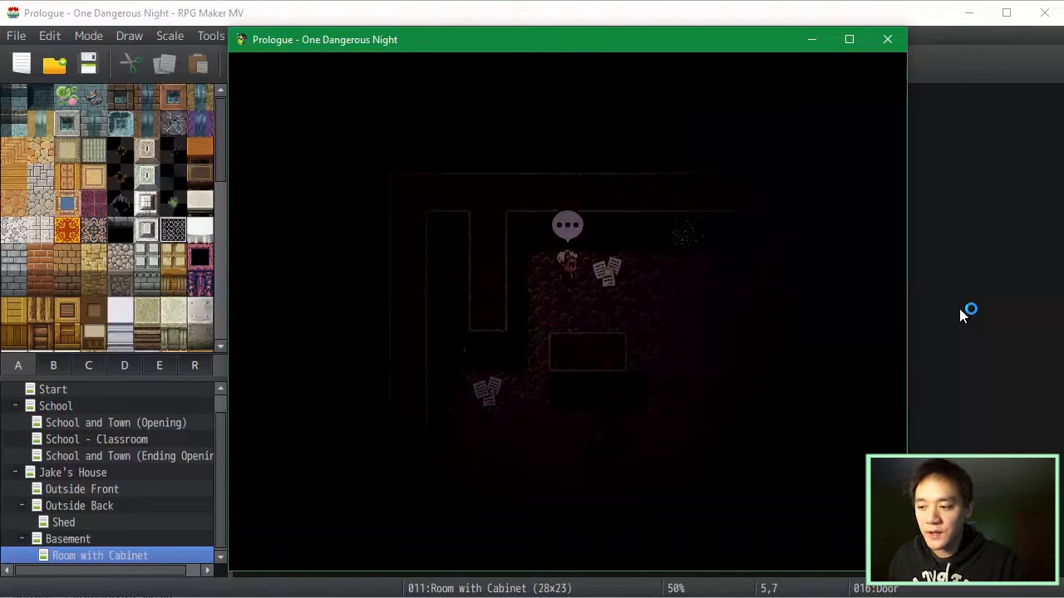
pyautogui.press('Return')
pyautogui.press('Return')
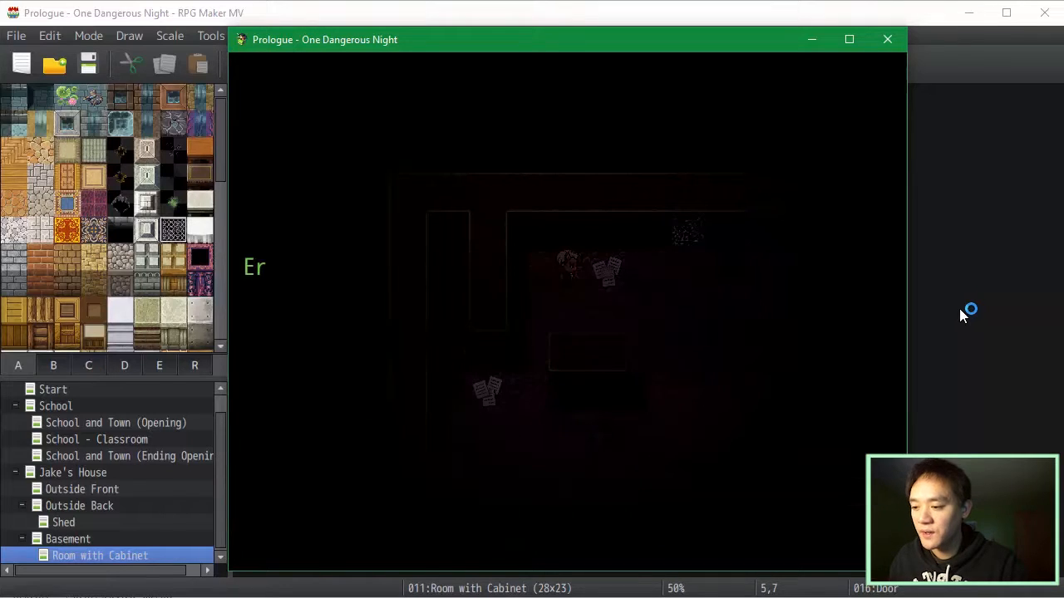
pyautogui.press('Return')
pyautogui.press('Return')
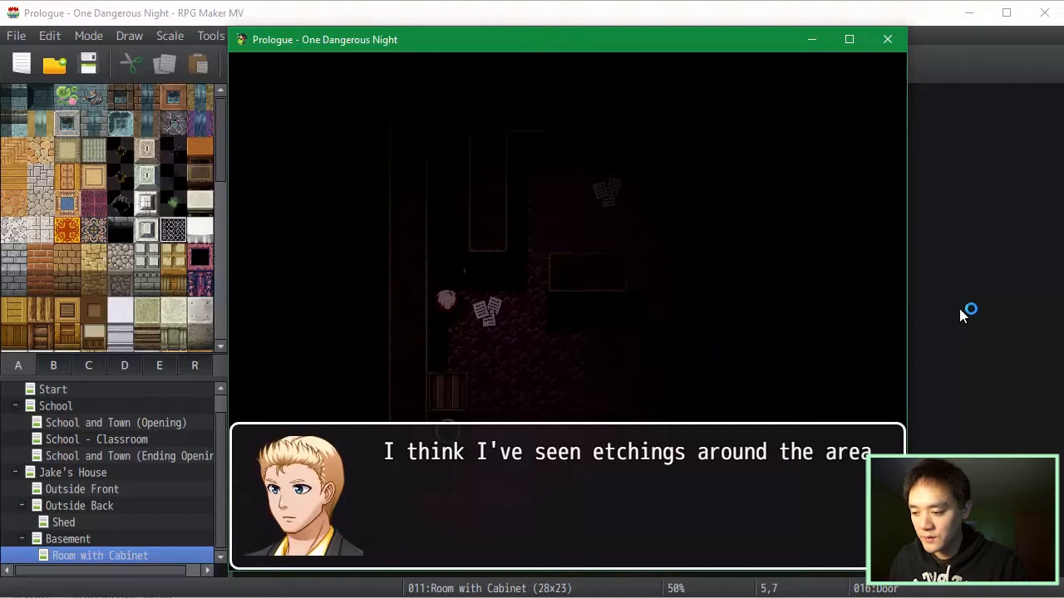
pyautogui.press('Return')
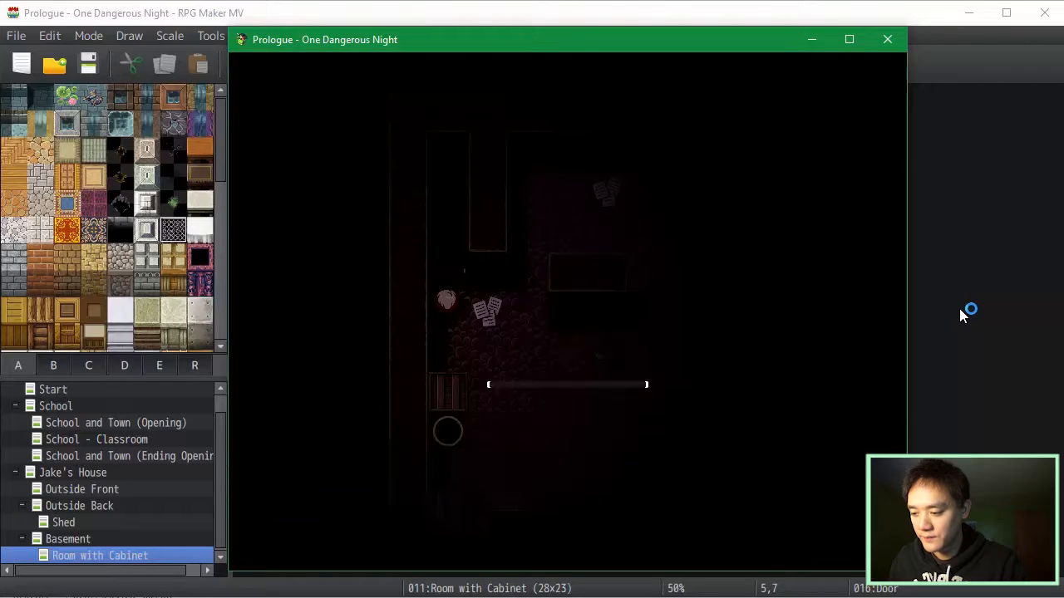
# - Enter the door's passcode in the playtest, confirm it and start the cutscene dialogue that follows
pyautogui.press('Up')
pyautogui.press('Right')
pyautogui.press('Up')
pyautogui.press('Right')
pyautogui.press('Up')
pyautogui.press('Right')
pyautogui.press('Up')
pyautogui.press('Up')
pyautogui.press('Up')
pyautogui.press('Right')
pyautogui.press('Up')
pyautogui.press('Up')
pyautogui.press('Up')
pyautogui.press('Up')
pyautogui.press('Up')
pyautogui.press('Return')
pyautogui.press('Return')
pyautogui.press('Return')
pyautogui.press('Return')
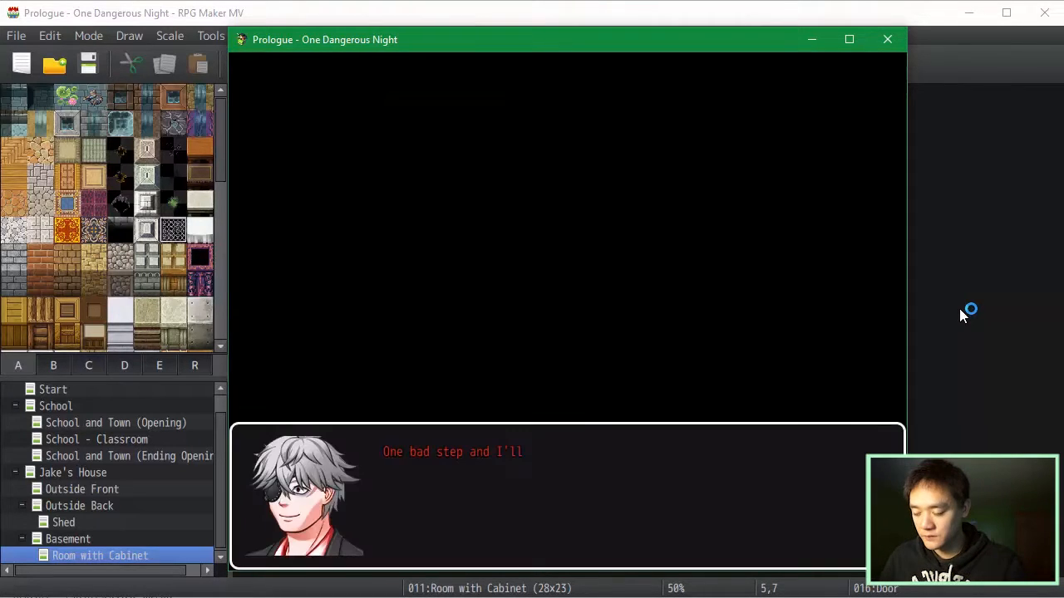
# - Advance the cutscene dialogue through the flashlight lines and the challenge about the hidden key
pyautogui.press('Return')
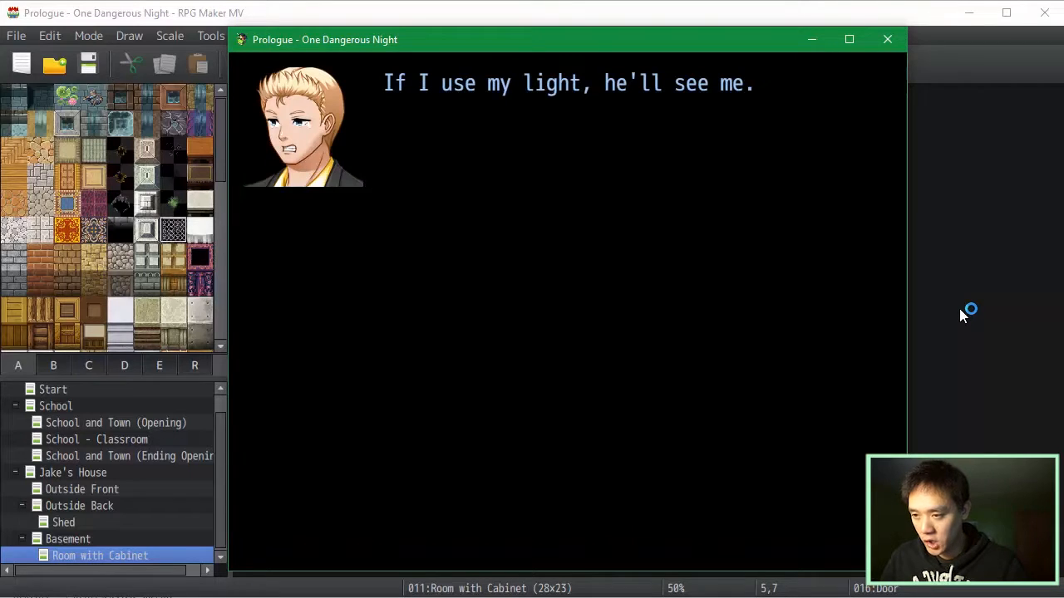
pyautogui.press('Return')
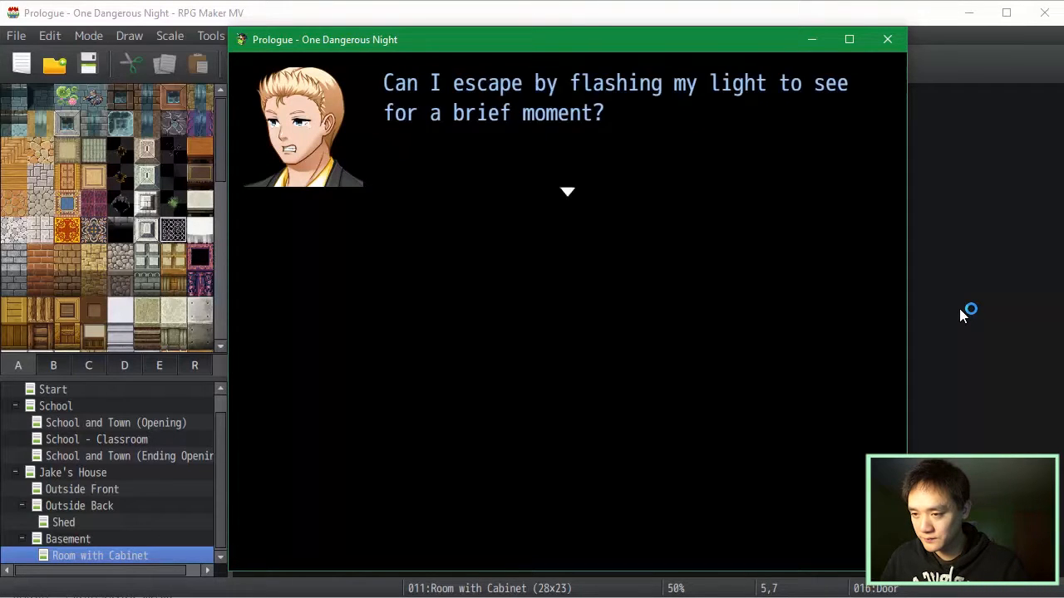
pyautogui.press('Return')
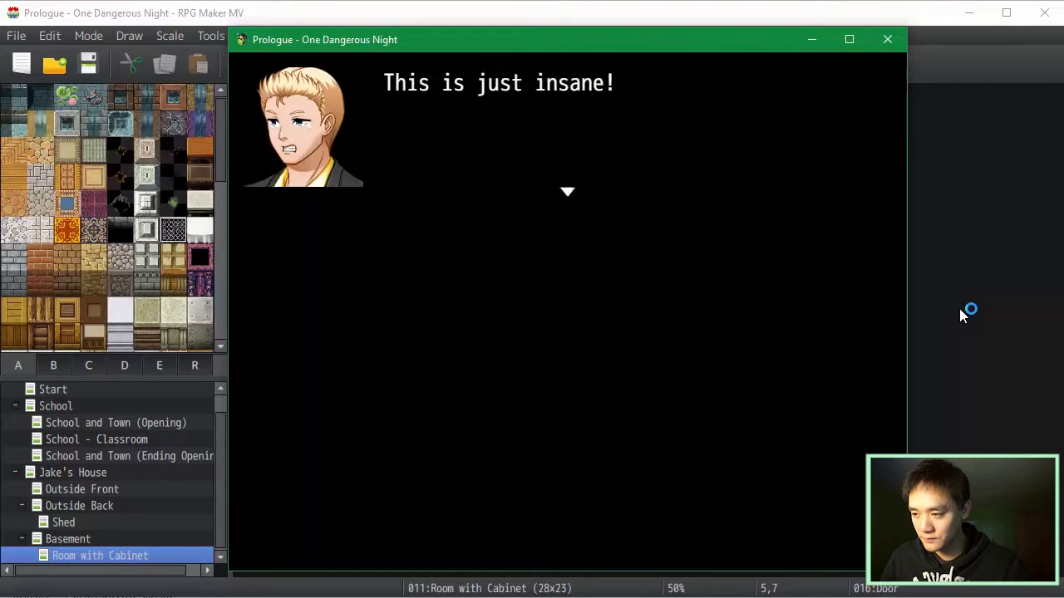
pyautogui.press('Return')
pyautogui.press('Return')
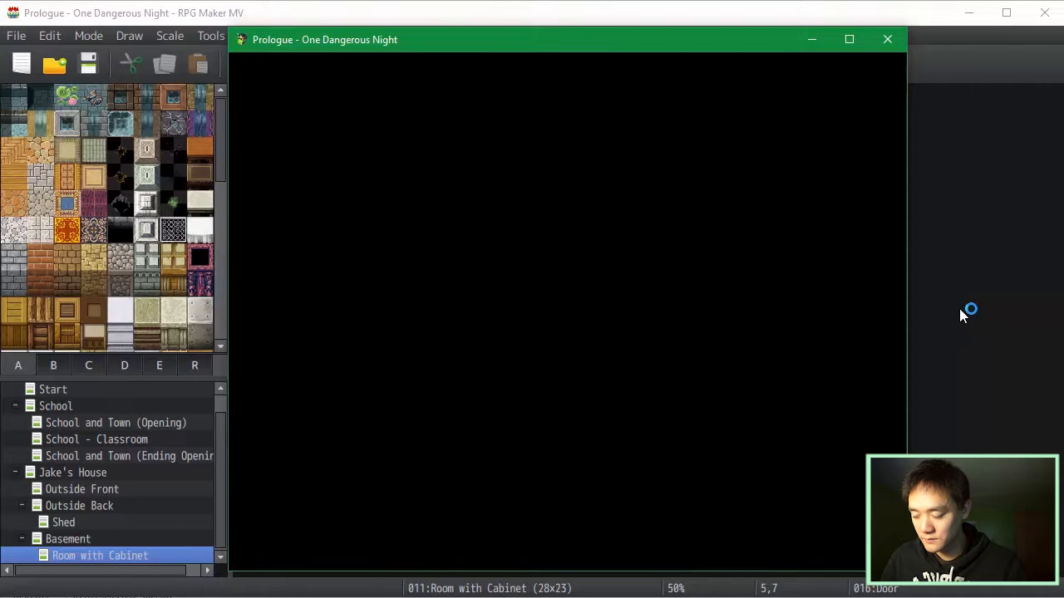
pyautogui.press('Down')
pyautogui.press('Return')
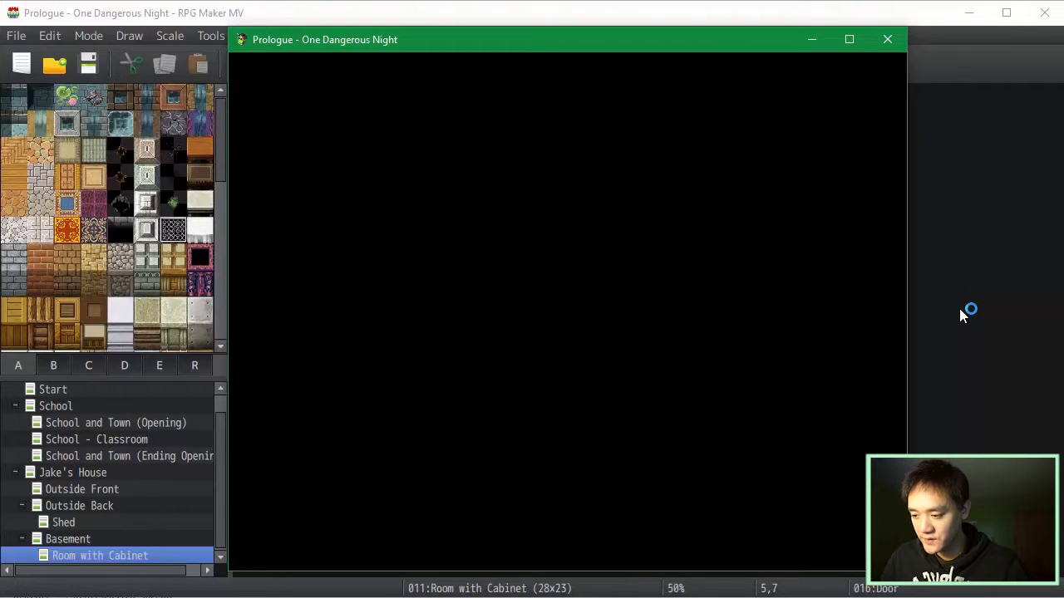
pyautogui.press('Return')
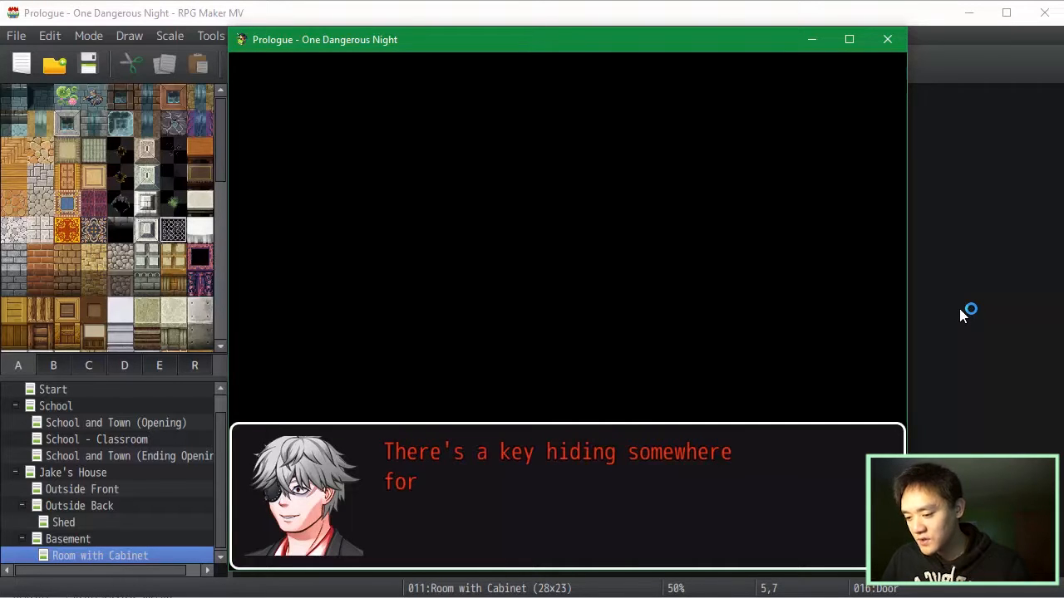
pyautogui.press('Return')
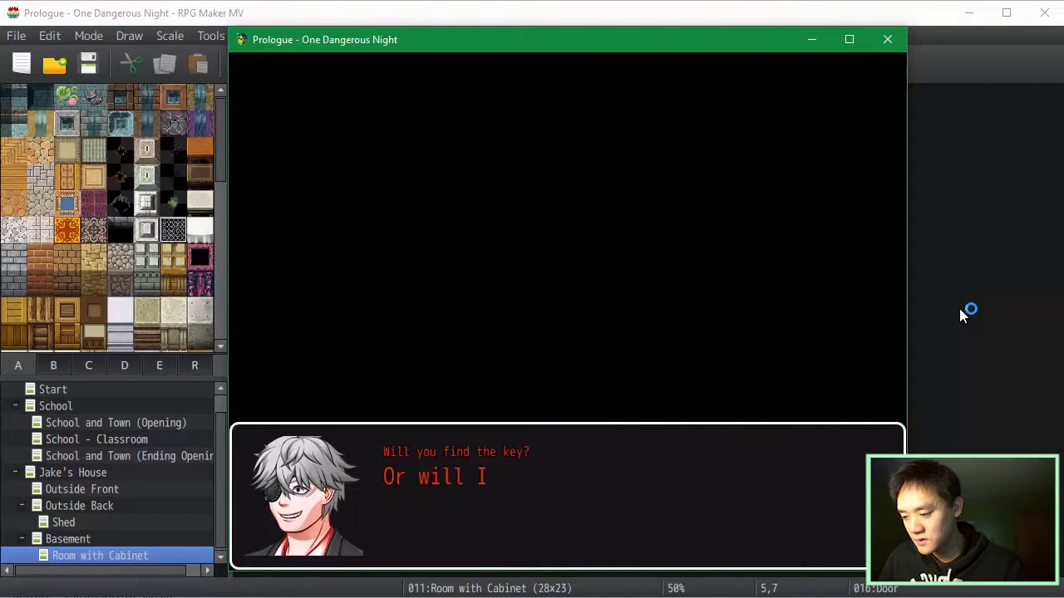
# - Play past the Autosave call to the game over, check File 1 in the load list, and close the playtest
pyautogui.press('Return')
pyautogui.press('Return')
pyautogui.press('Return')
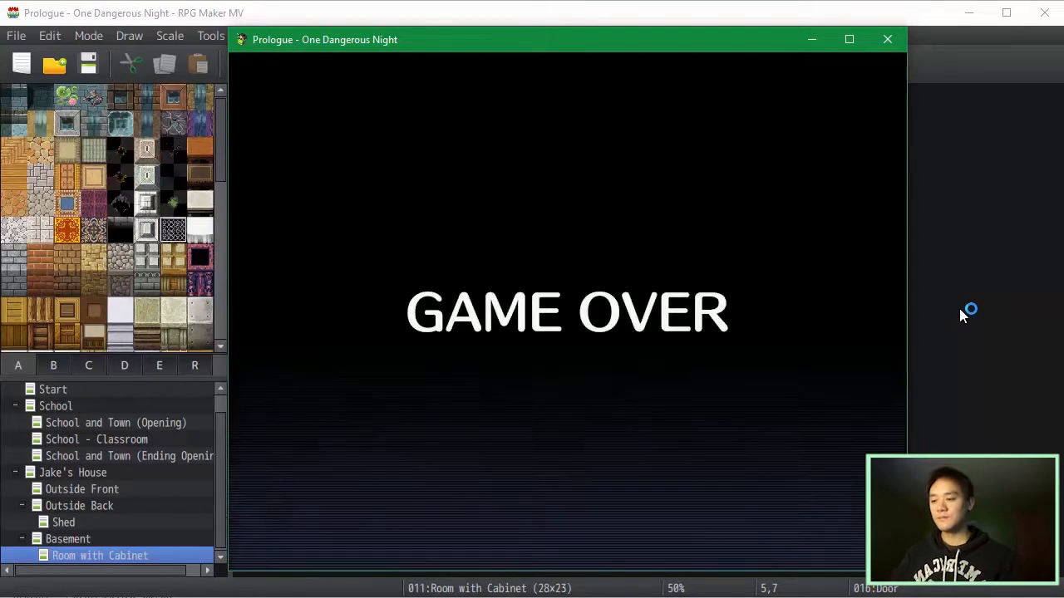
pyautogui.press('Return')
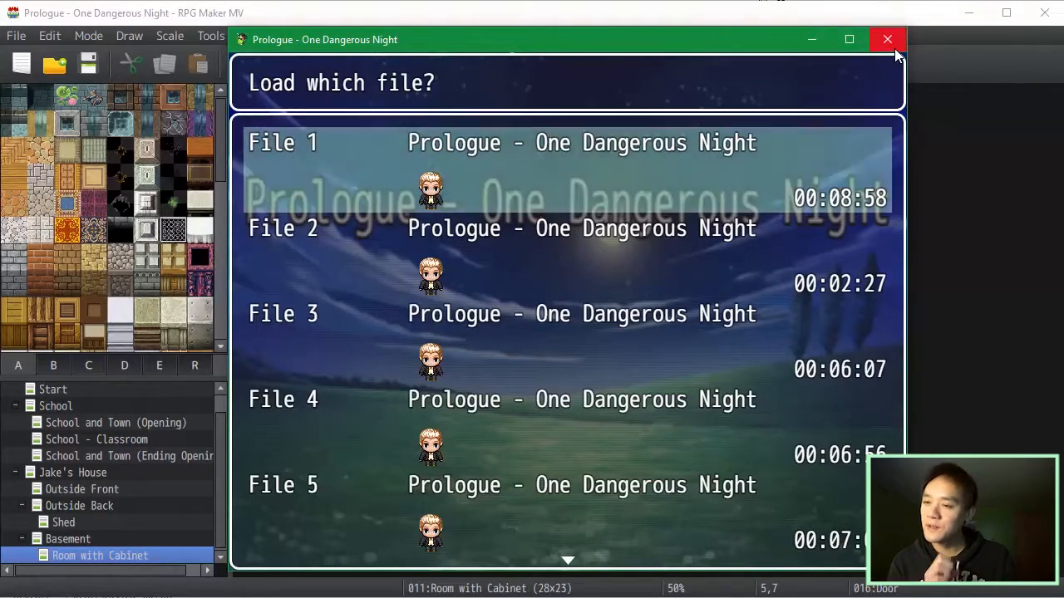
pyautogui.click(893, 43)
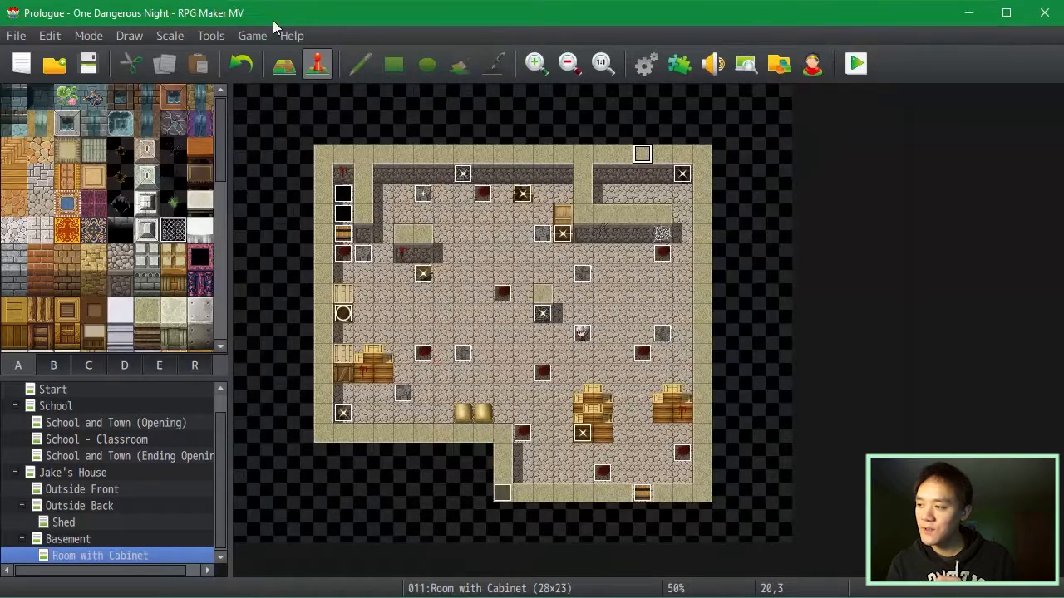
# - Open the project's game folder, open rpg_windows.js from the js folder in Atom, and close the folder window
pyautogui.click(257, 38)
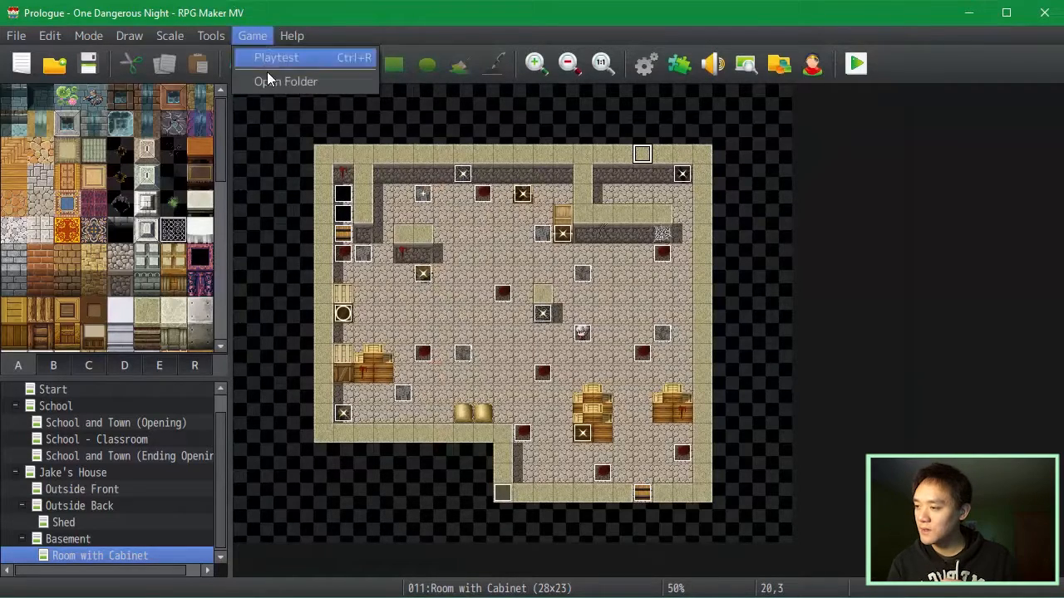
pyautogui.click(274, 80)
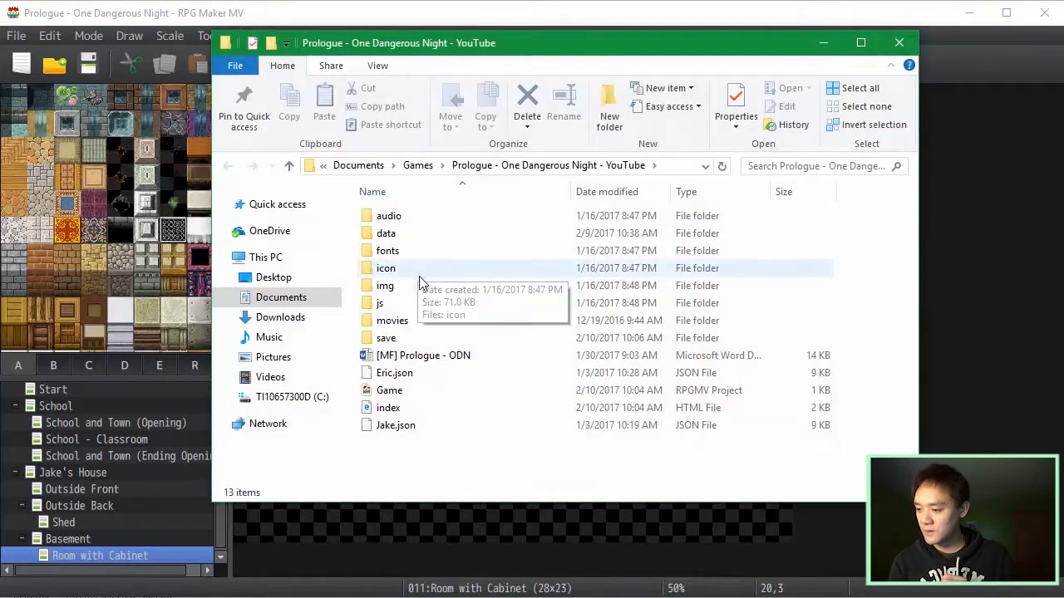
pyautogui.doubleClick(404, 305)
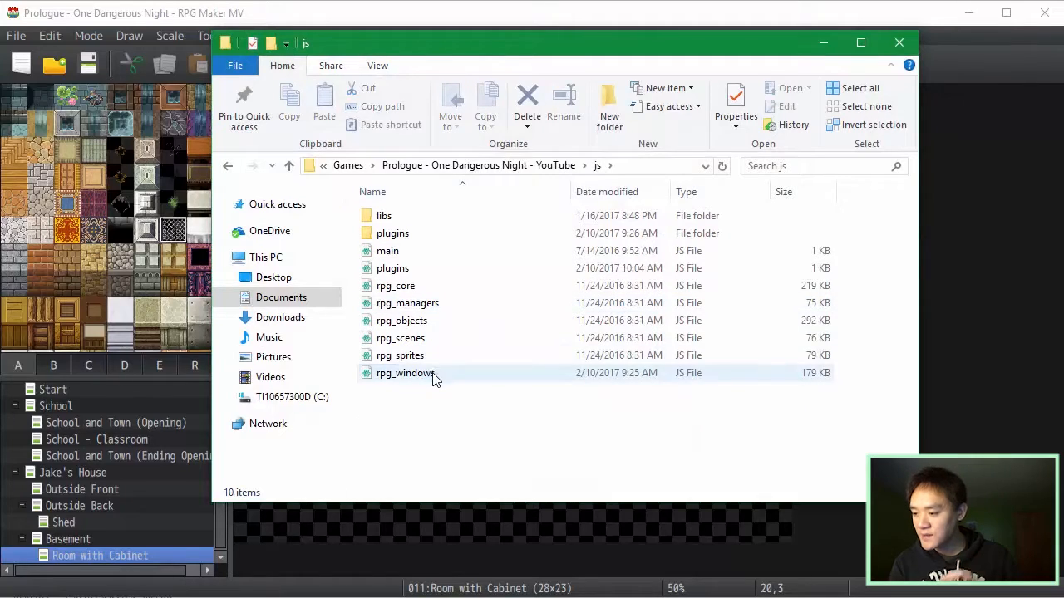
pyautogui.doubleClick(433, 373)
pyautogui.click(911, 44)
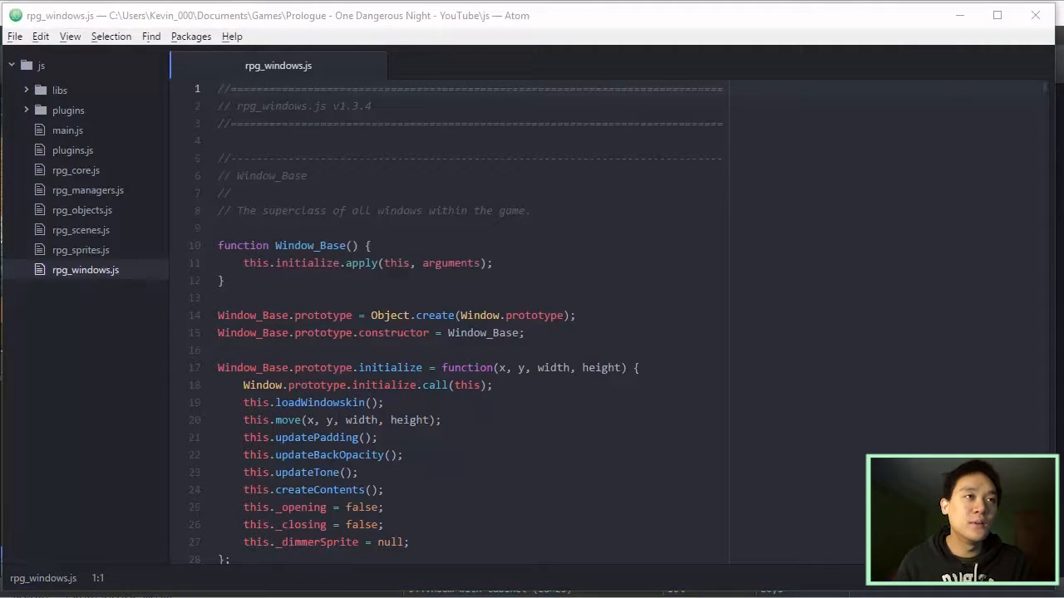
# - In Window_SavefileList's drawFileId function, replace the drawText line with an if/else that draws "AutoSave" when id == 1 and otherwise numbers files with (id-1)
pyautogui.moveTo(1046, 92); pyautogui.dragTo(1061, 308)
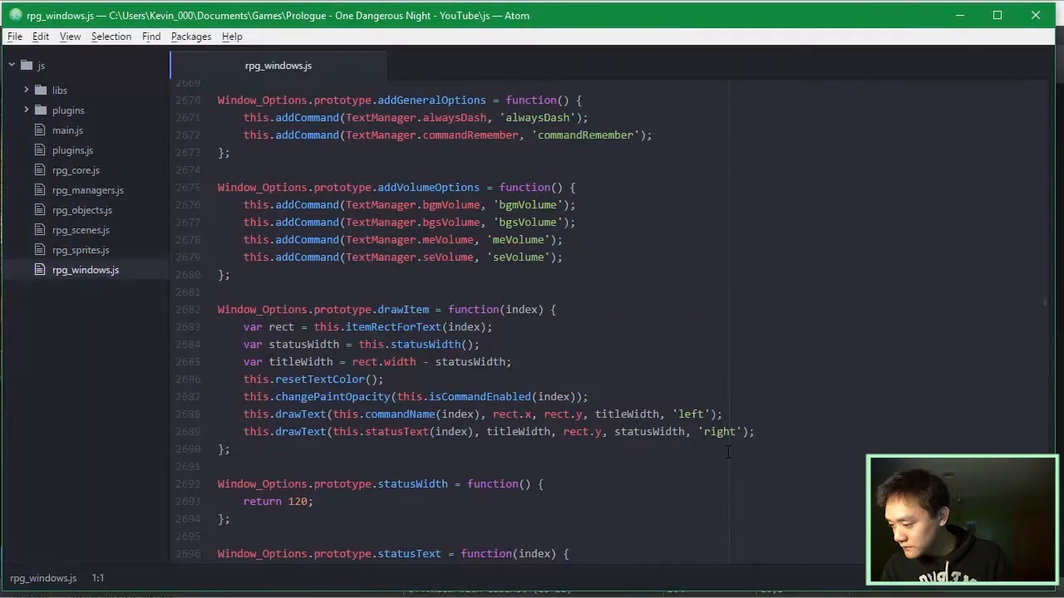
pyautogui.scroll(-10, 728, 451)
pyautogui.scroll(-7, 728, 449)
pyautogui.scroll(-12, 713, 447)
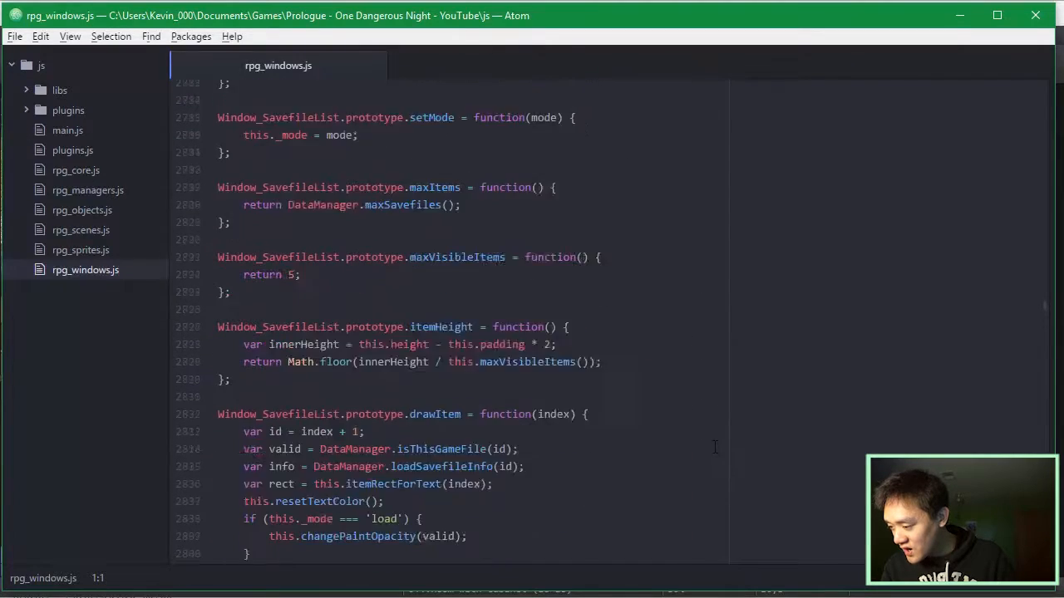
pyautogui.click(536, 467)
pyautogui.scroll(3, 536, 467)
pyautogui.scroll(-12, 536, 467)
pyautogui.scroll(6, 564, 467)
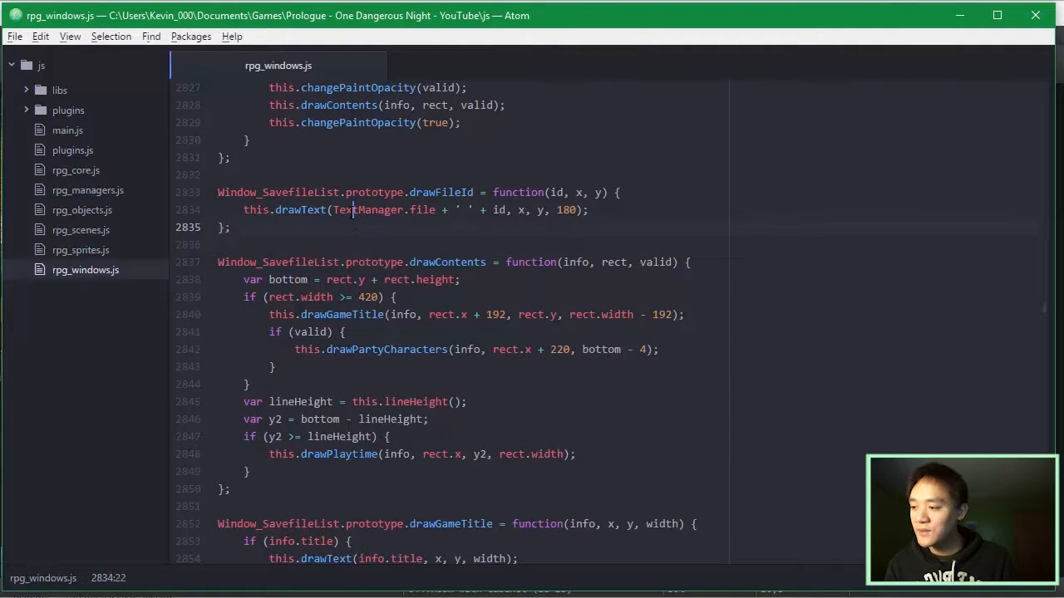
pyautogui.click(352, 210)
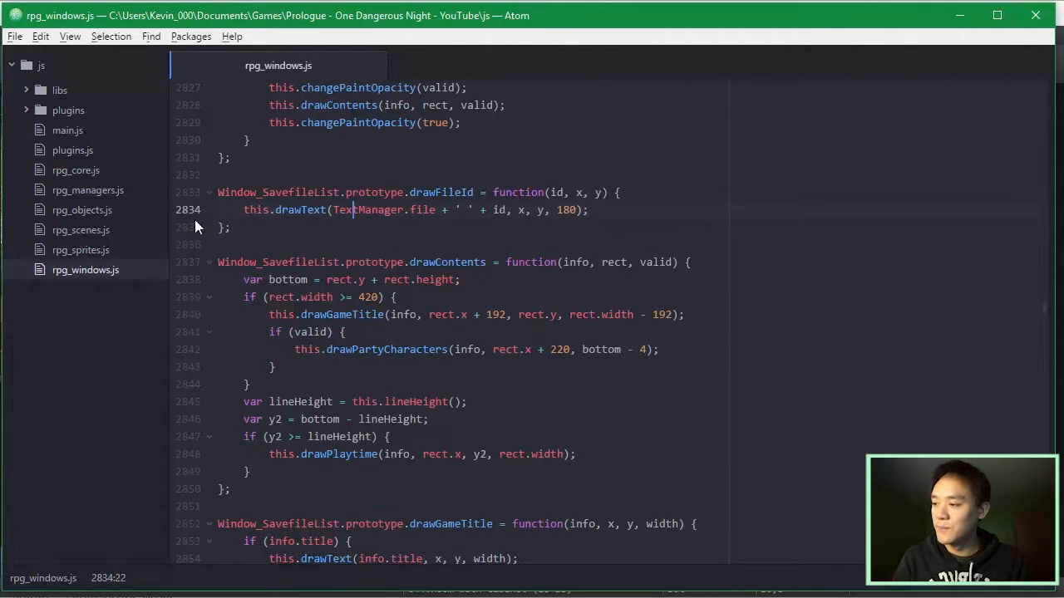
pyautogui.press('Home')
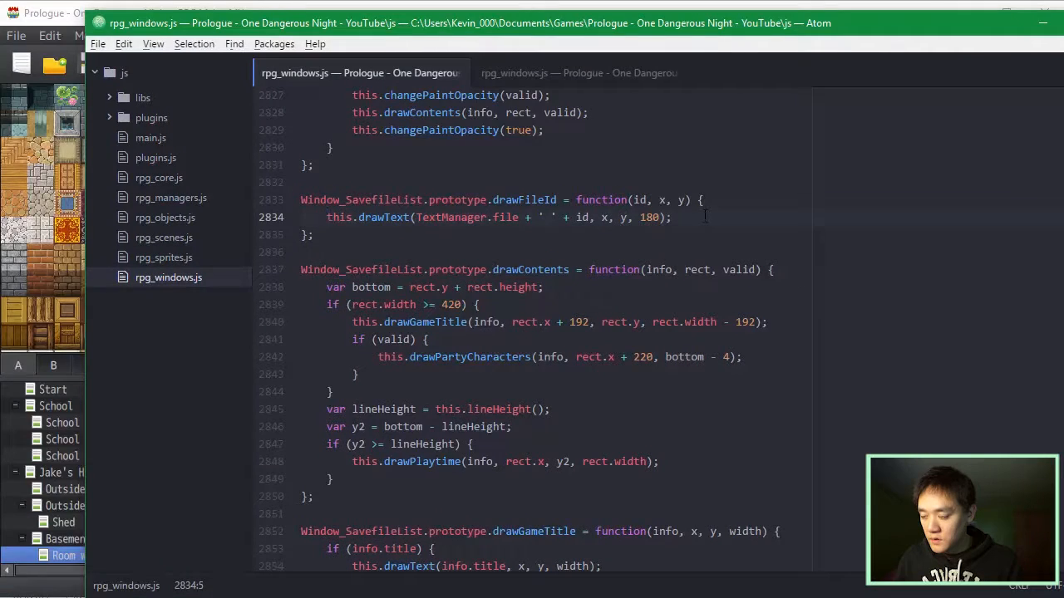
pyautogui.moveTo(688, 219); pyautogui.dragTo(270, 225)
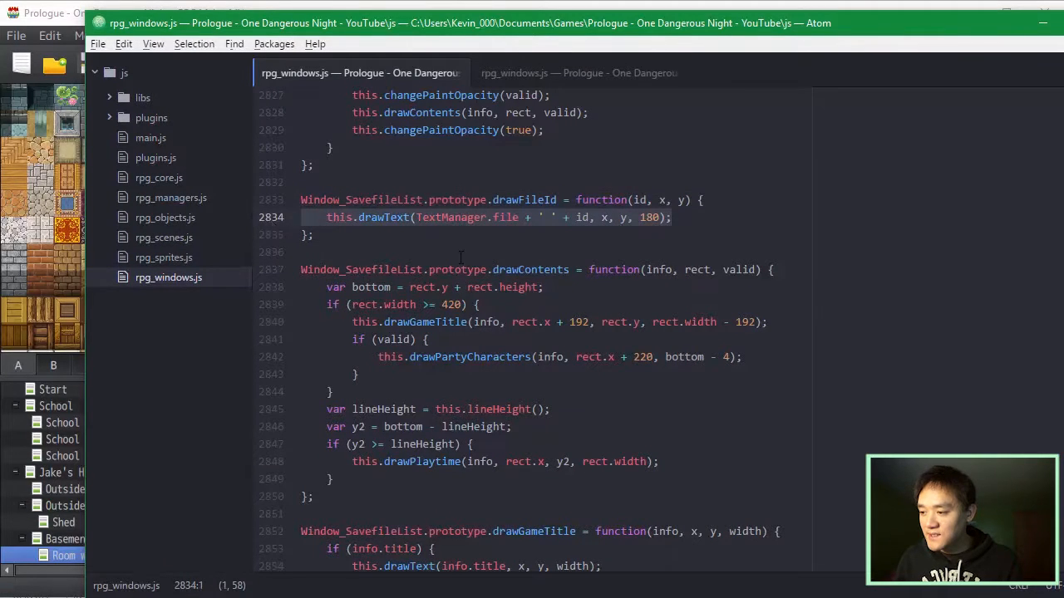
pyautogui.write('if (id == 1) {     this.drawText("AutoSave", x, y, 180);   } else {     this.drawText(TextManager.file + \' \' + (id-1), x, y, 180);   }')
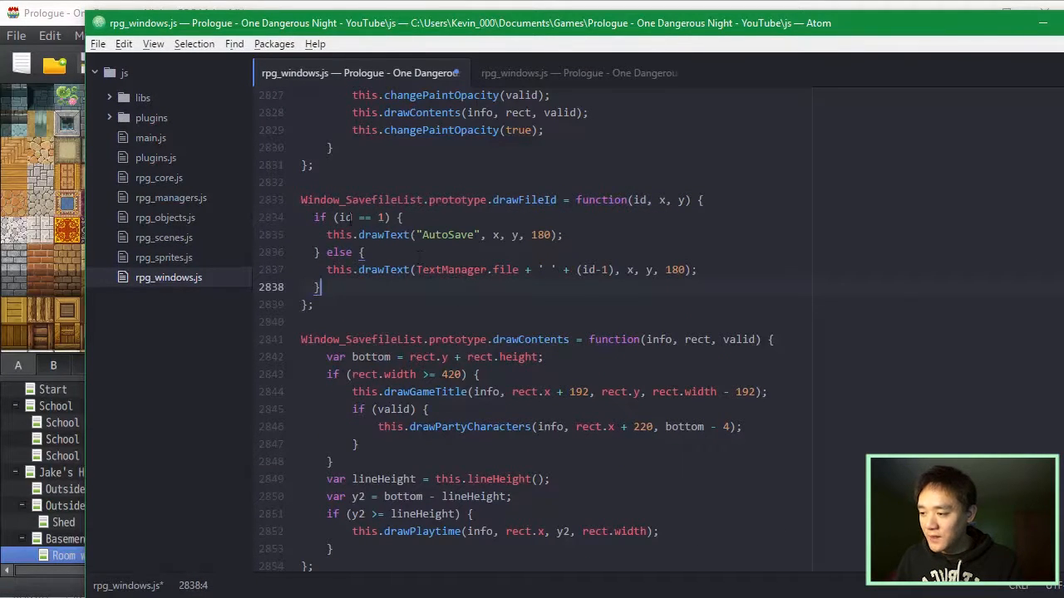
# - Review the new drawFileId code, covering the id == 1 condition, the "AutoSave" drawText line and the else branch using (id-1)
pyautogui.click(321, 217)
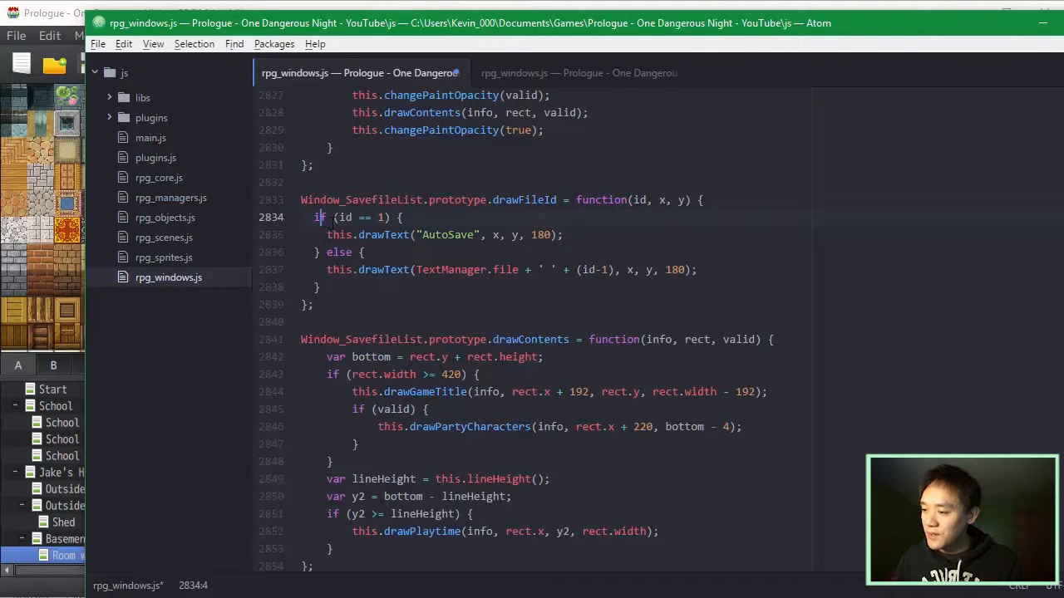
pyautogui.click(390, 217)
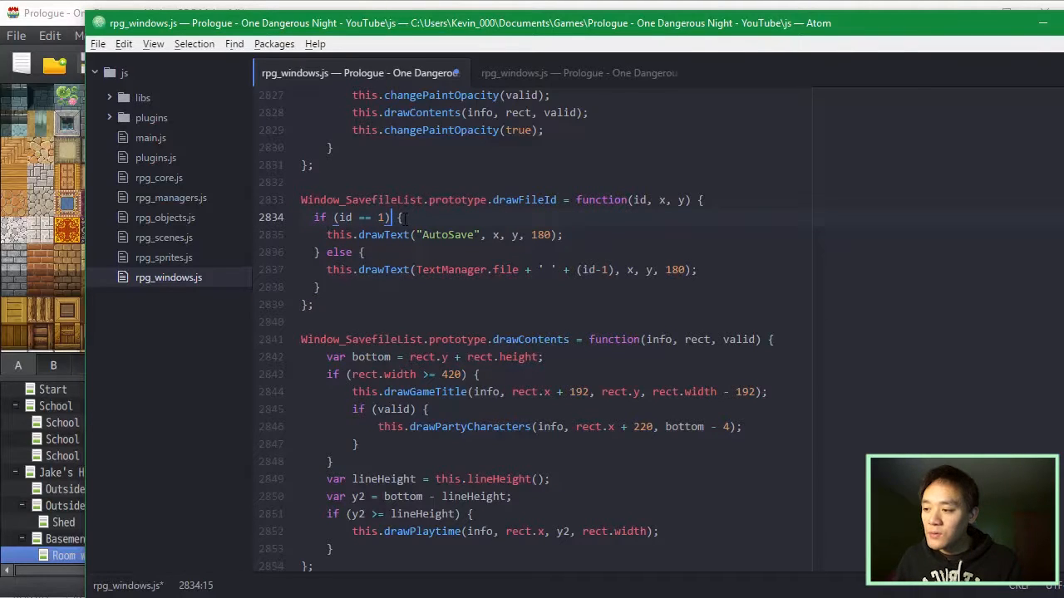
pyautogui.click(411, 217)
pyautogui.click(618, 233)
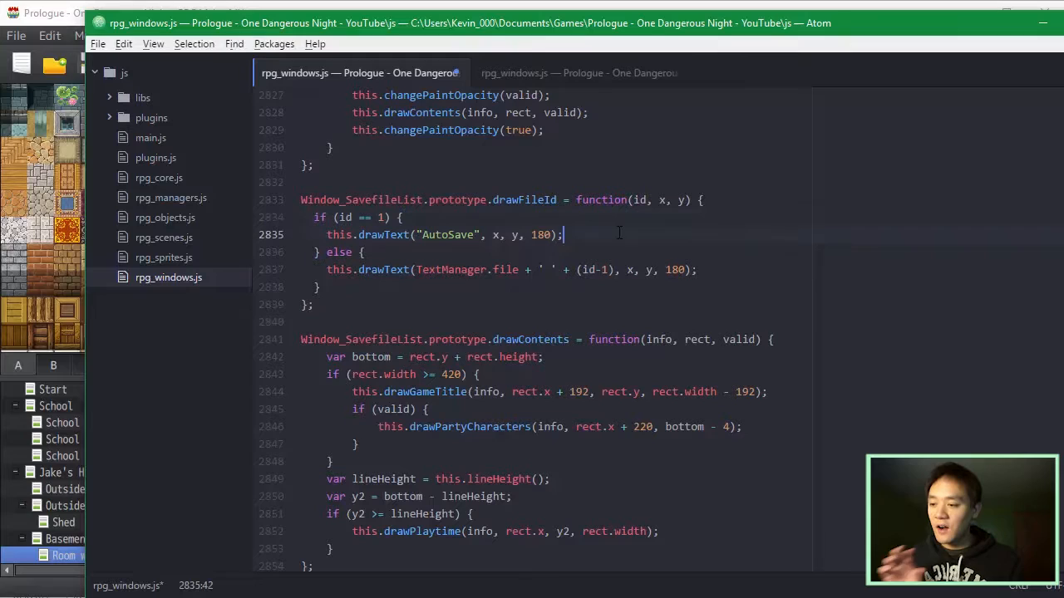
pyautogui.click(359, 269)
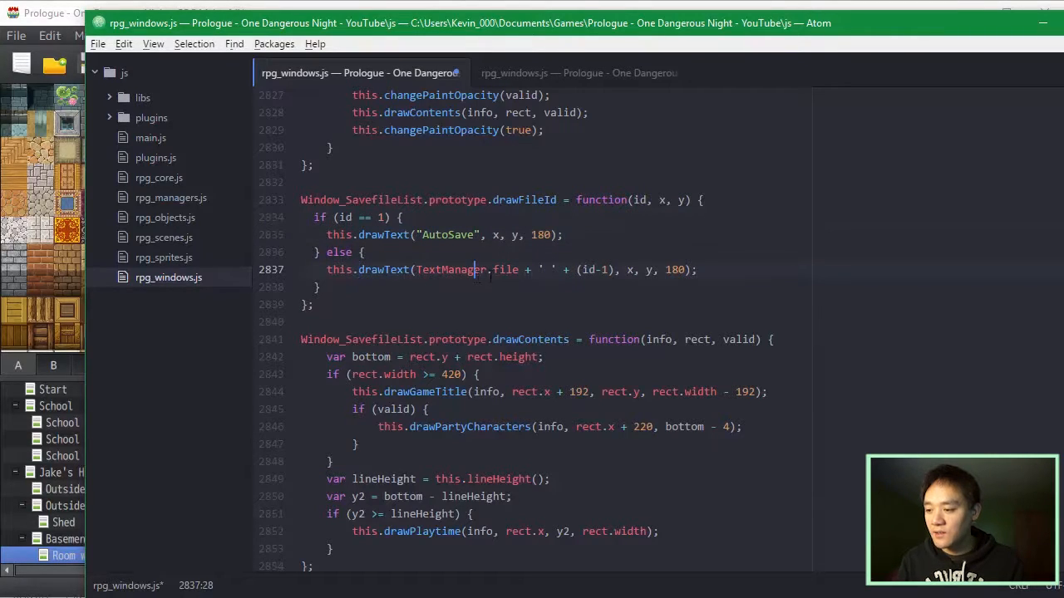
pyautogui.click(535, 269)
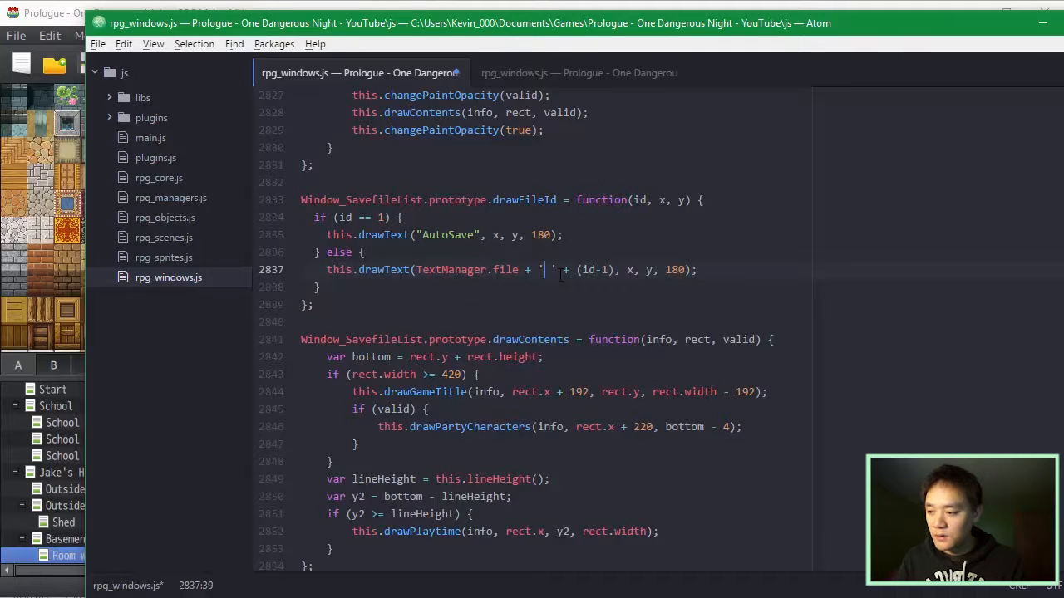
pyautogui.click(563, 270)
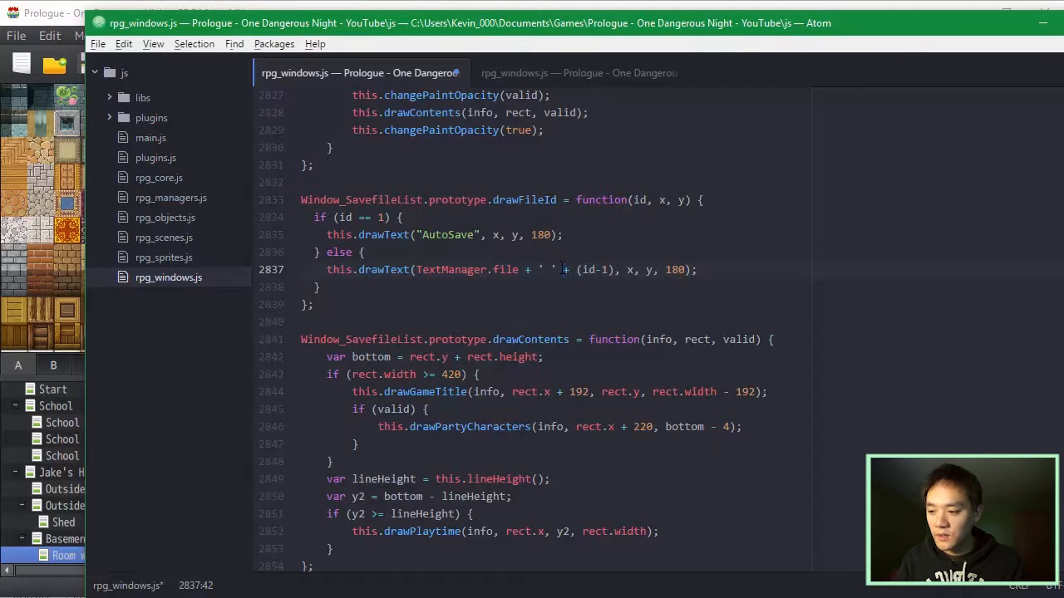
pyautogui.press('Right')
pyautogui.press('Right')
pyautogui.press('Right')
pyautogui.click(660, 271)
pyautogui.click(695, 274)
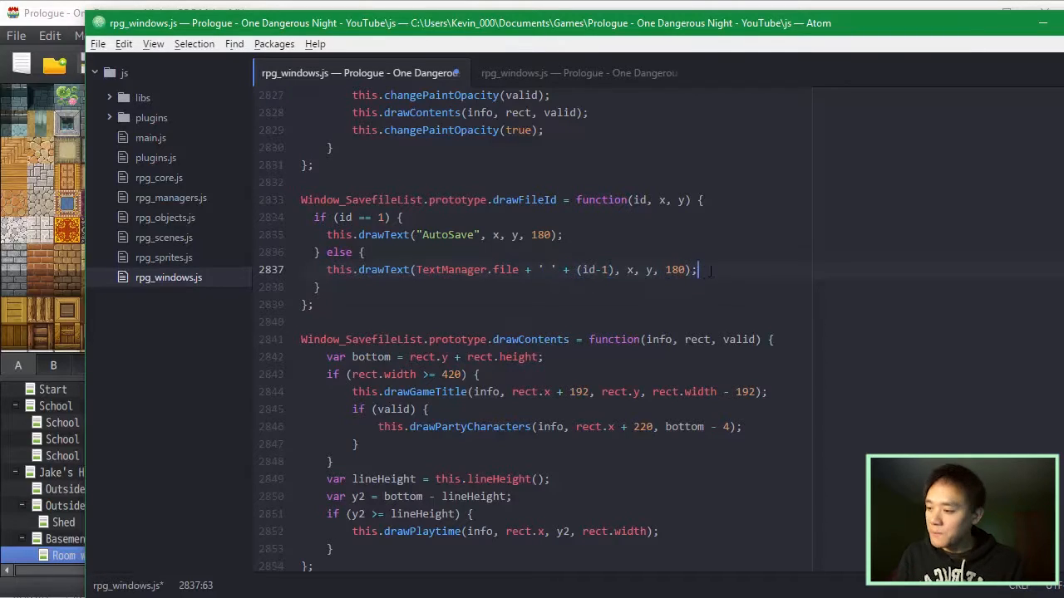
pyautogui.click(501, 235)
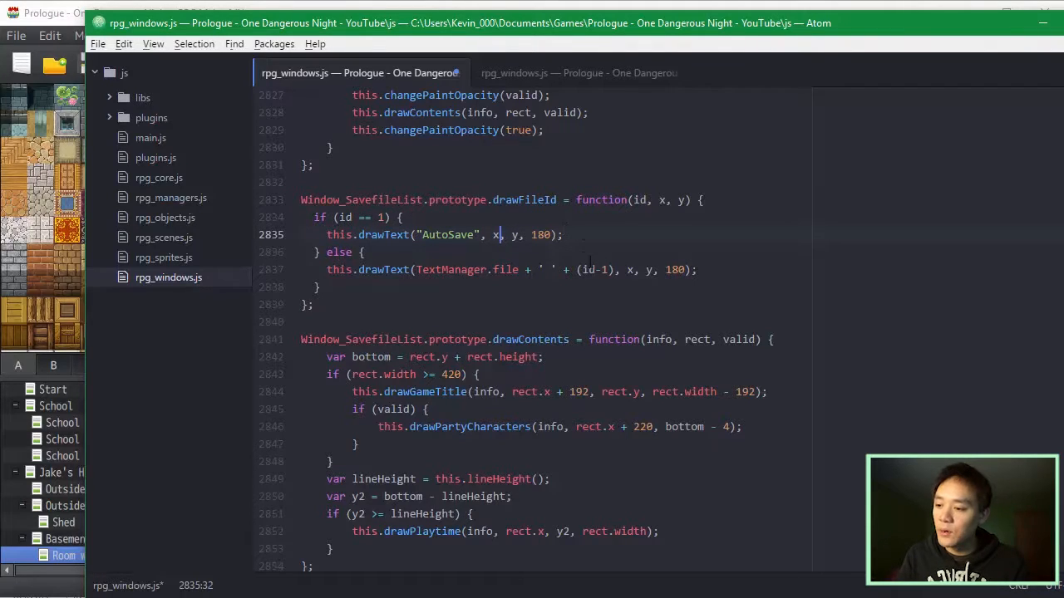
pyautogui.click(471, 271)
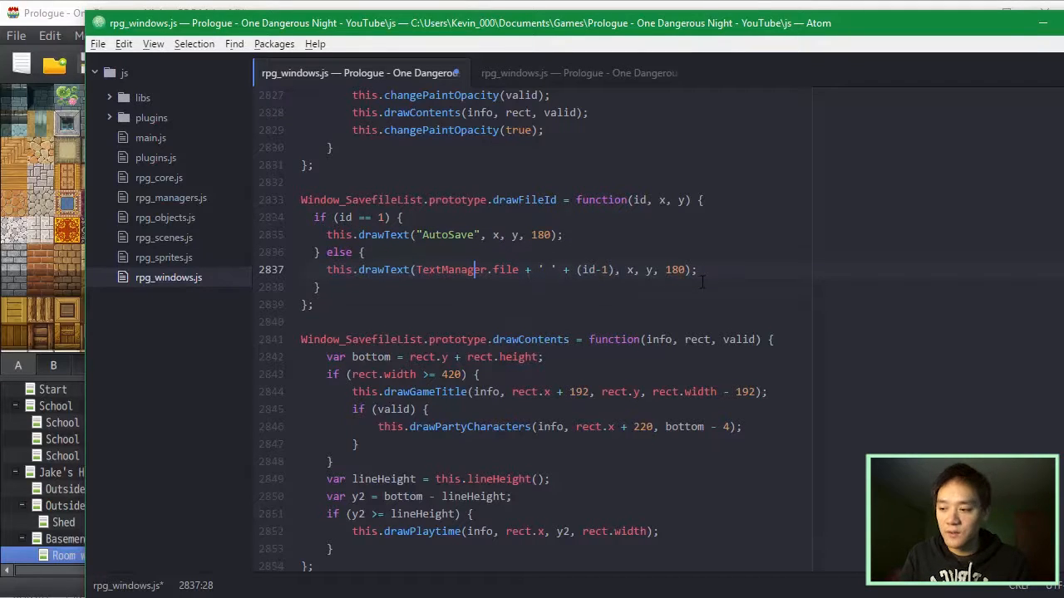
pyautogui.click(748, 267)
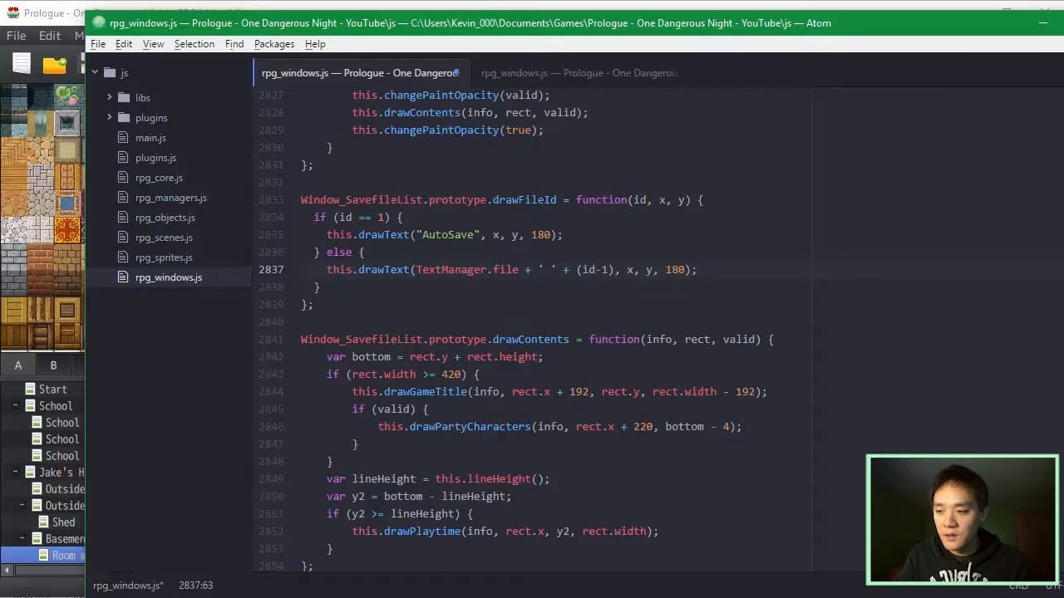
# - Switch to RPG Maker MV, start a playtest and open the game's saved-file load list
pyautogui.hotkey('alt', 'Tab')
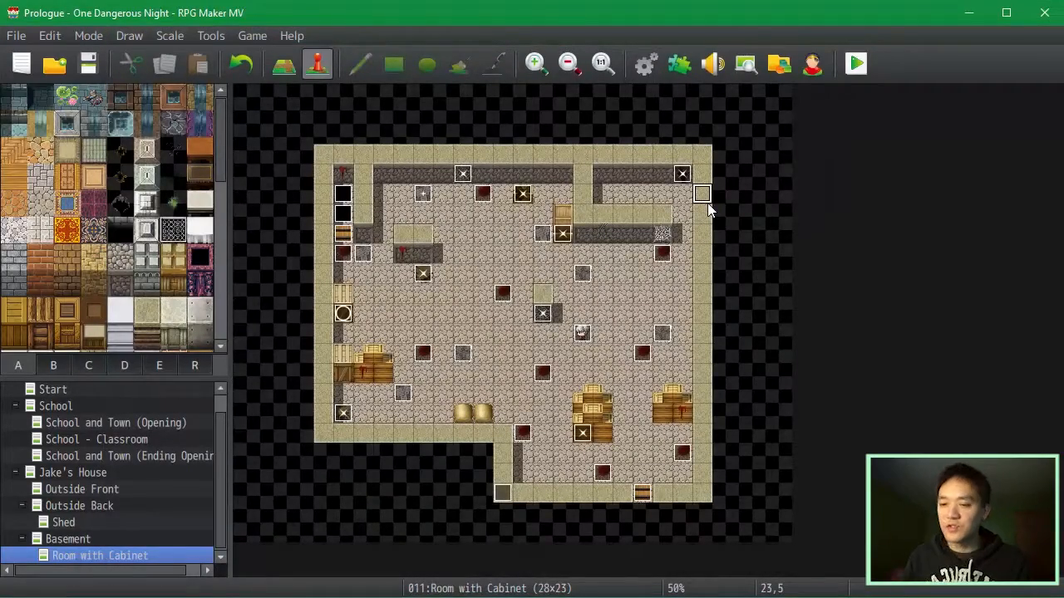
pyautogui.hotkey('ctrl', 'r')
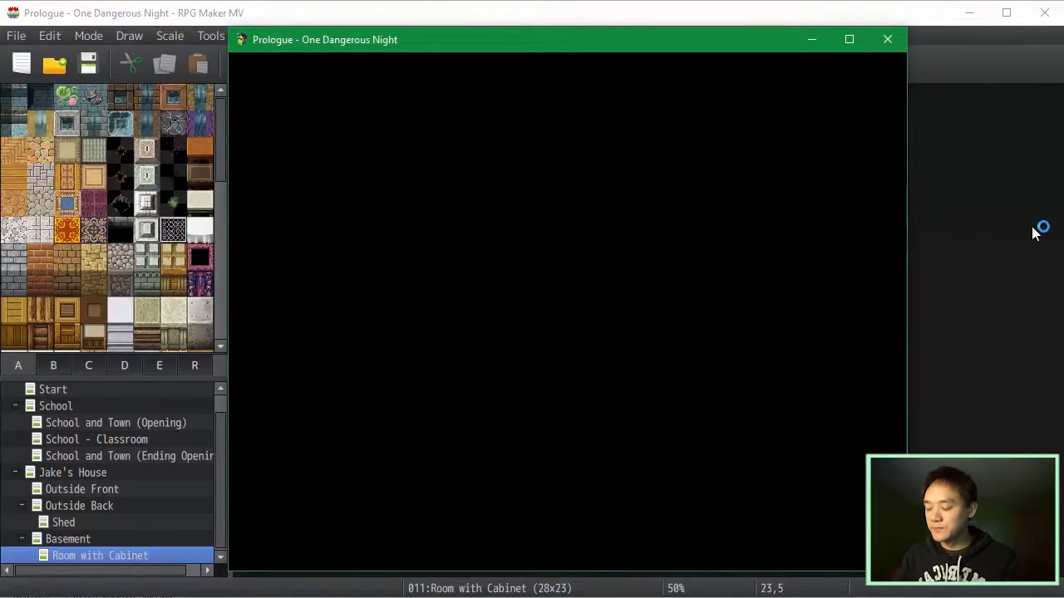
pyautogui.press('Down')
pyautogui.press('Return')
pyautogui.press('Escape')
pyautogui.press('Return')
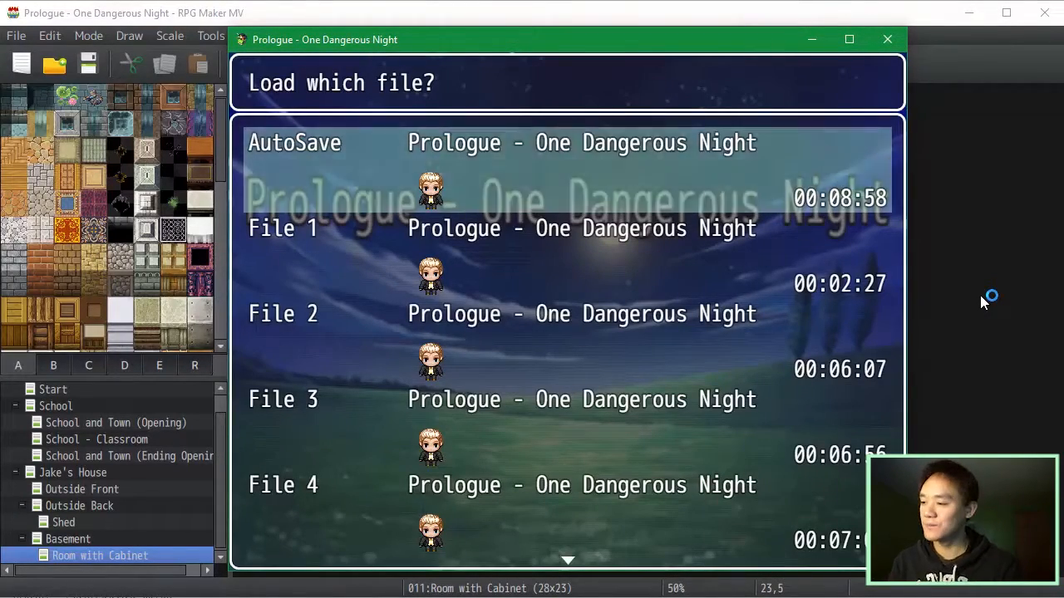
# - Check the slot labels in the load list from AutoSave down past File 7, and close the playtest
pyautogui.press('Down')
pyautogui.press('Down')
pyautogui.press('Down')
pyautogui.press('Down')
pyautogui.press('Down')
pyautogui.press('Down')
pyautogui.press('Down')
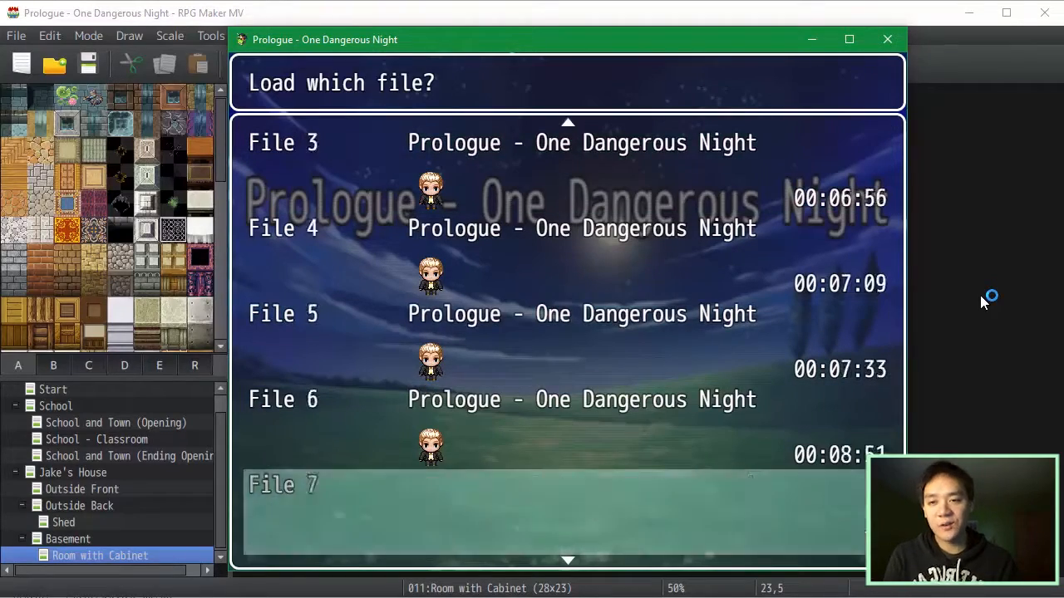
pyautogui.press('Down')
pyautogui.click(887, 39)
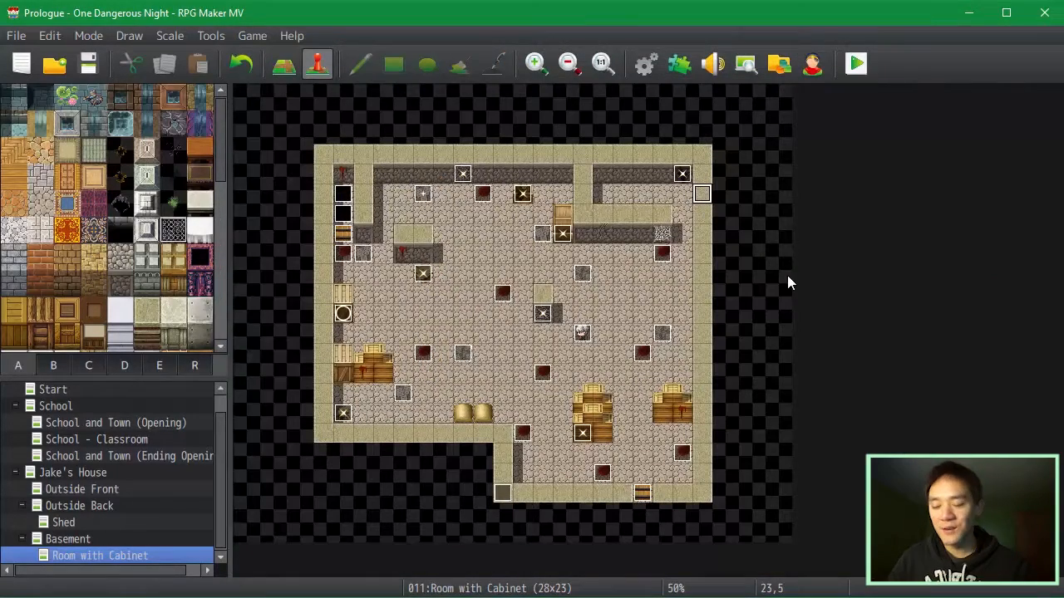